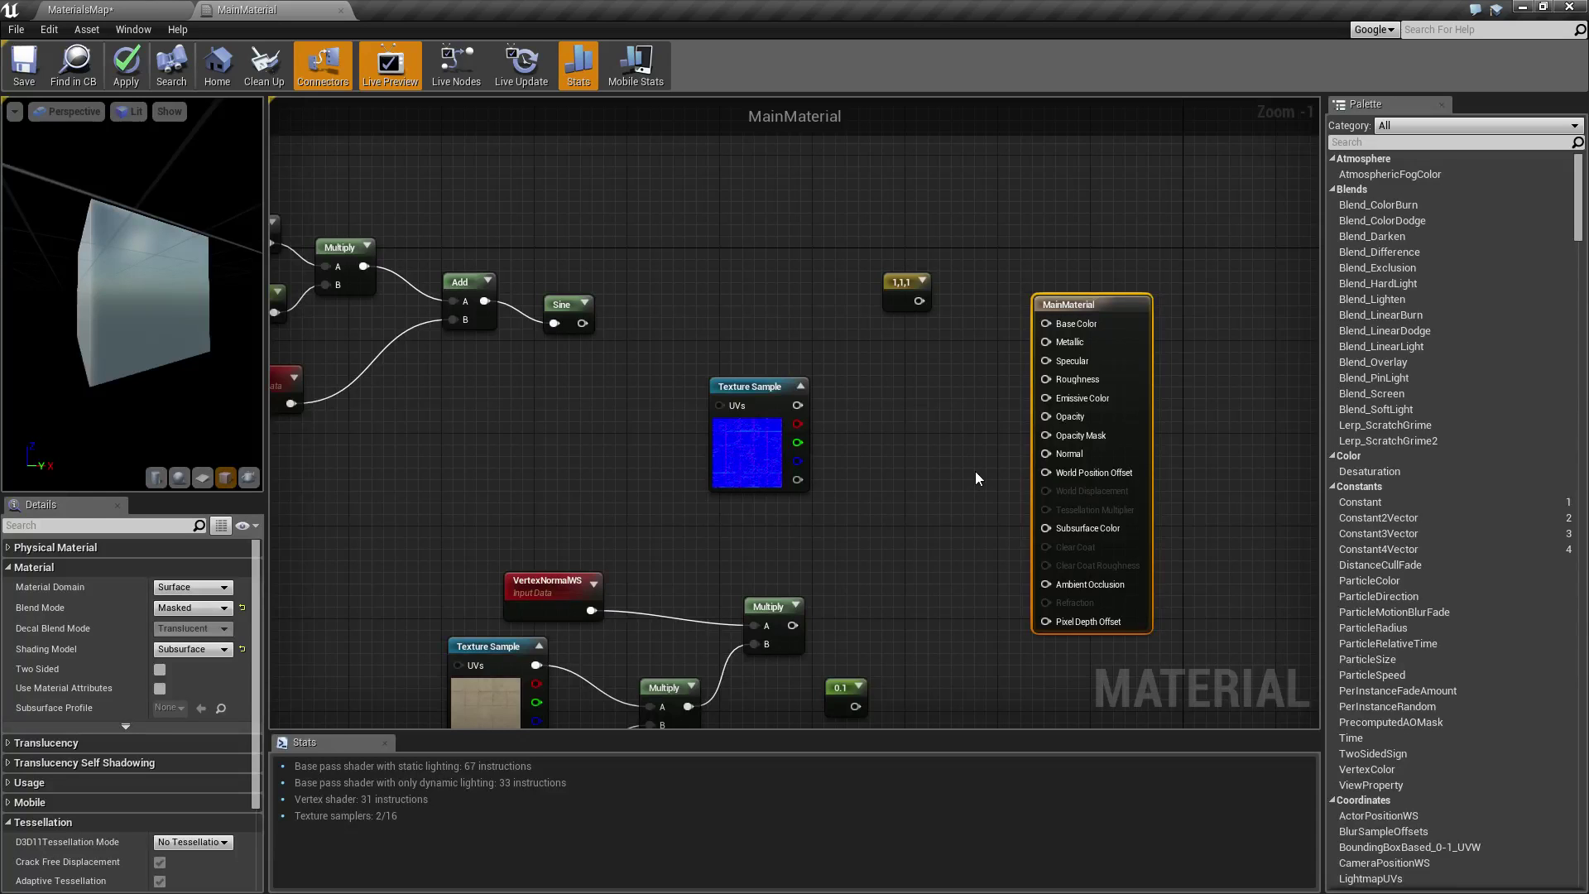
- Connect Sine to World Position Offset and the 1,1,1 constant to Emissive Color, moving the blue Texture Sample clear of the wire, and save the material
right_drag(977, 478, 907, 413)
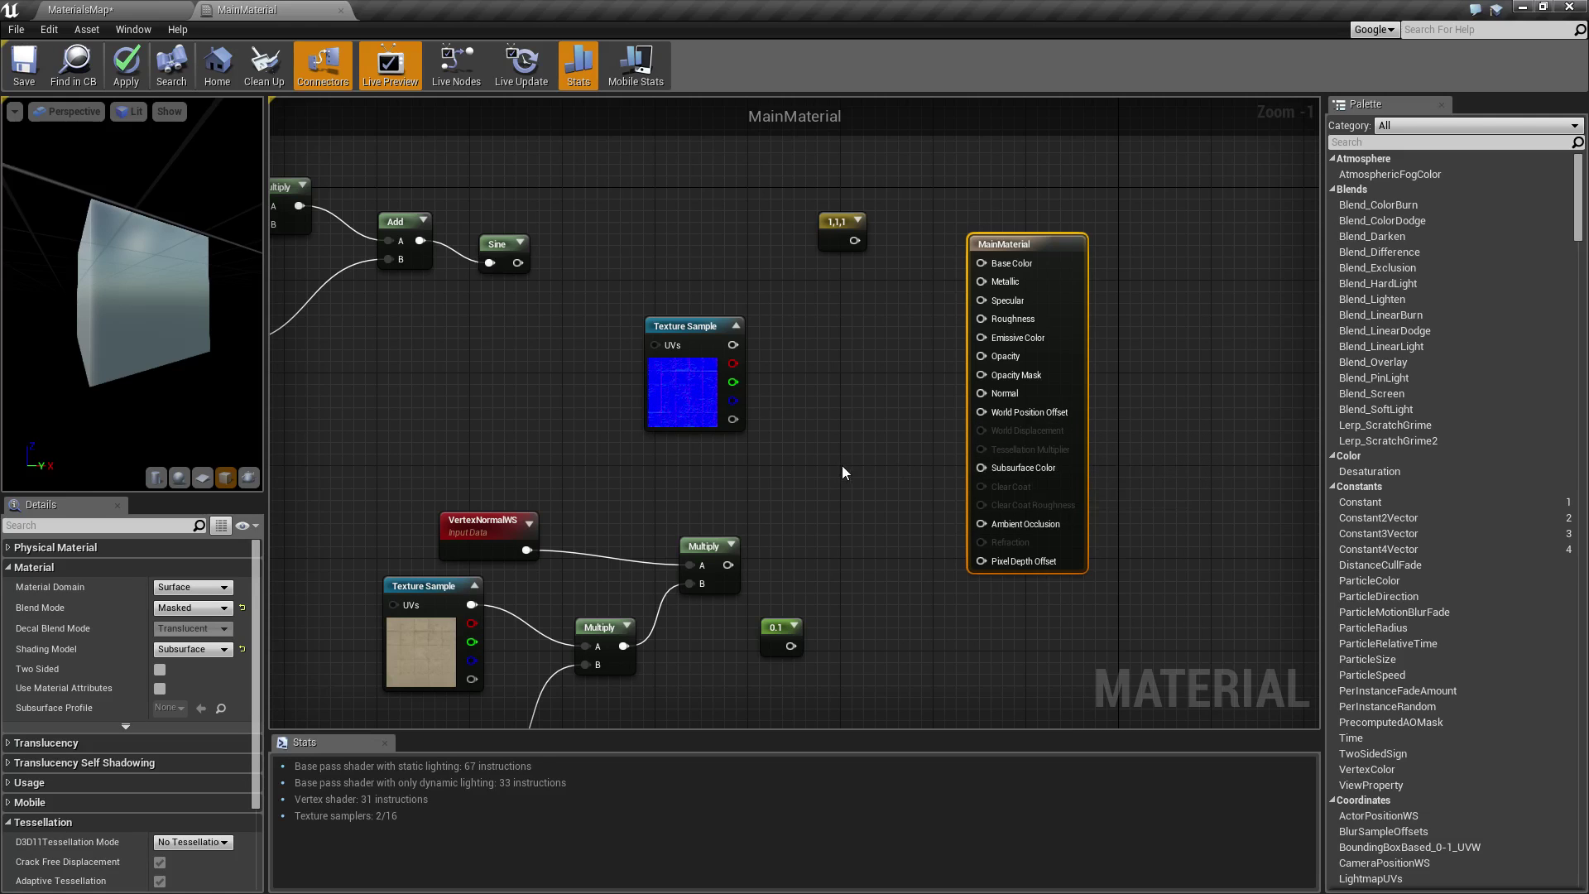
scroll(844, 467, up, 1)
right_drag(840, 447, 771, 488)
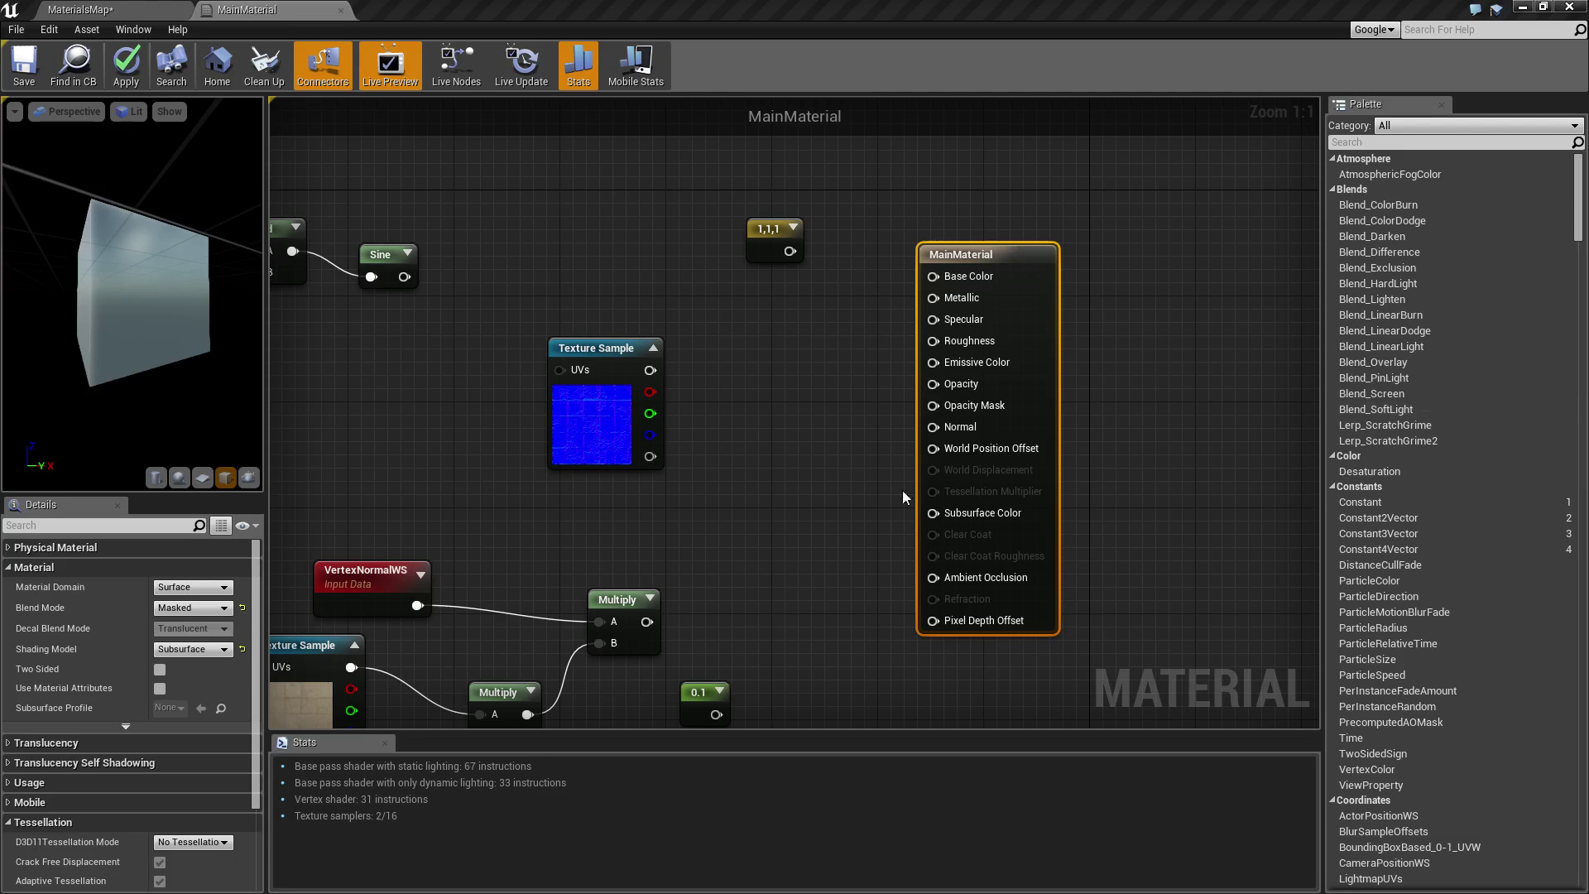
right_drag(819, 493, 782, 434)
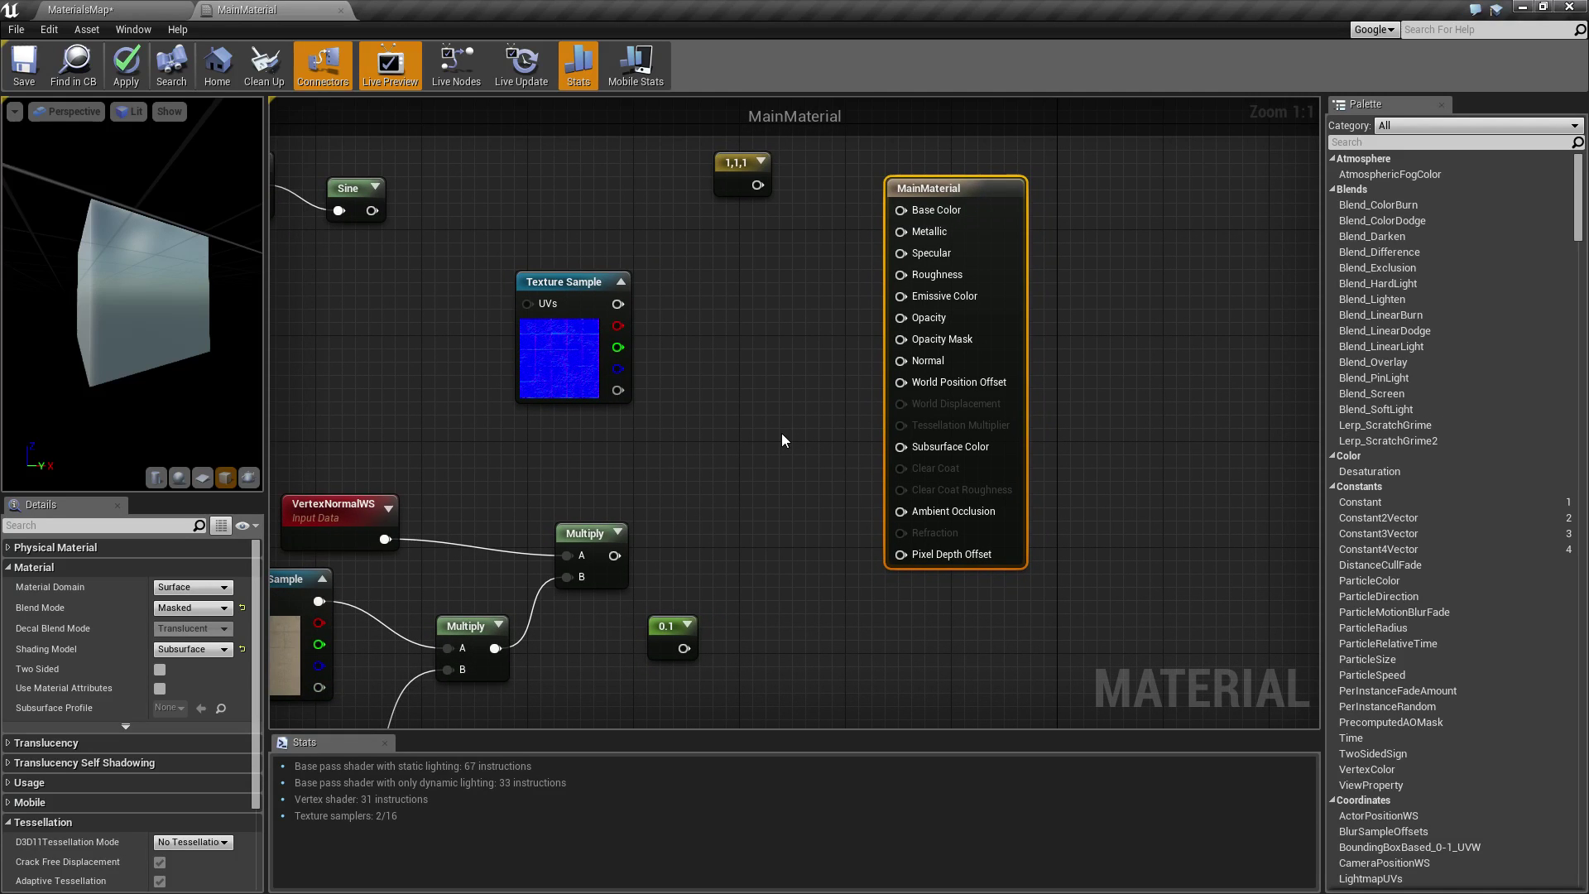
right_drag(781, 434, 830, 430)
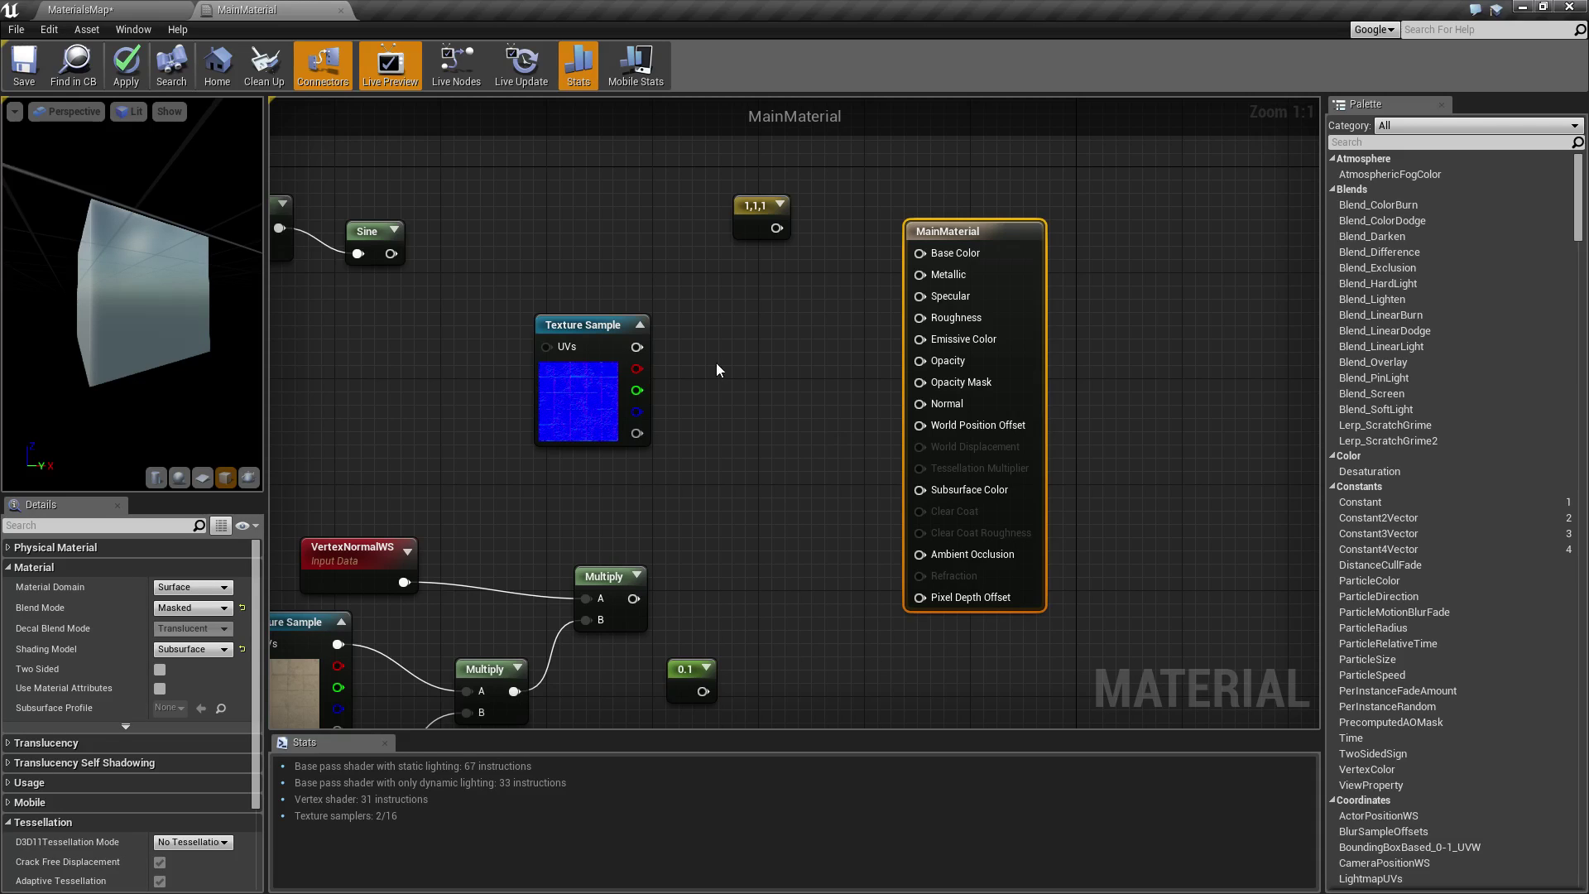
right_drag(780, 381, 852, 425)
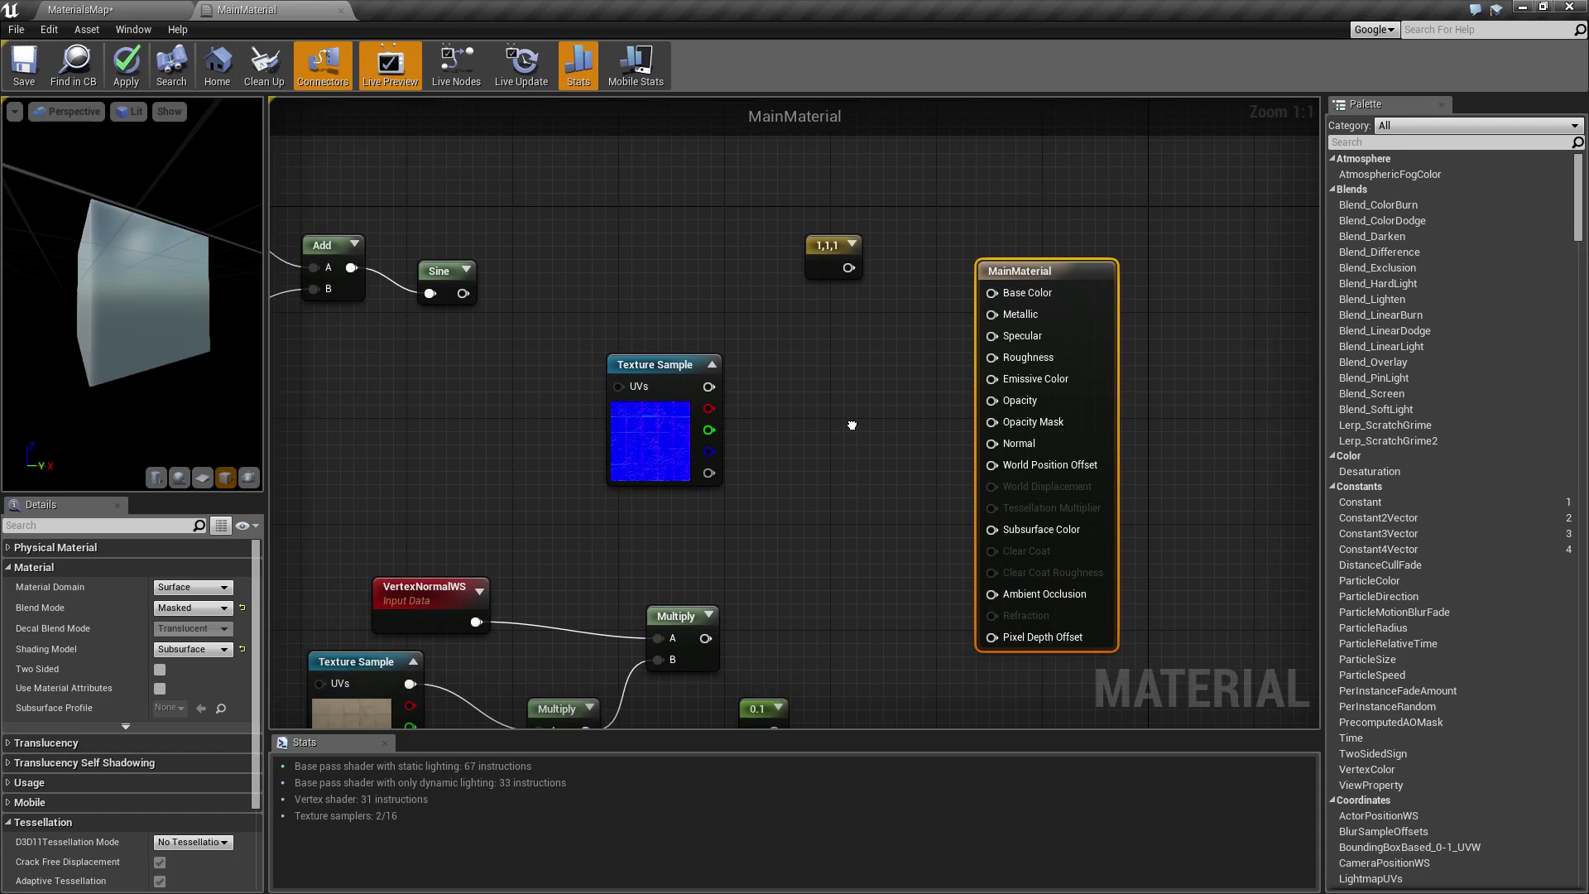
drag(463, 293, 999, 465)
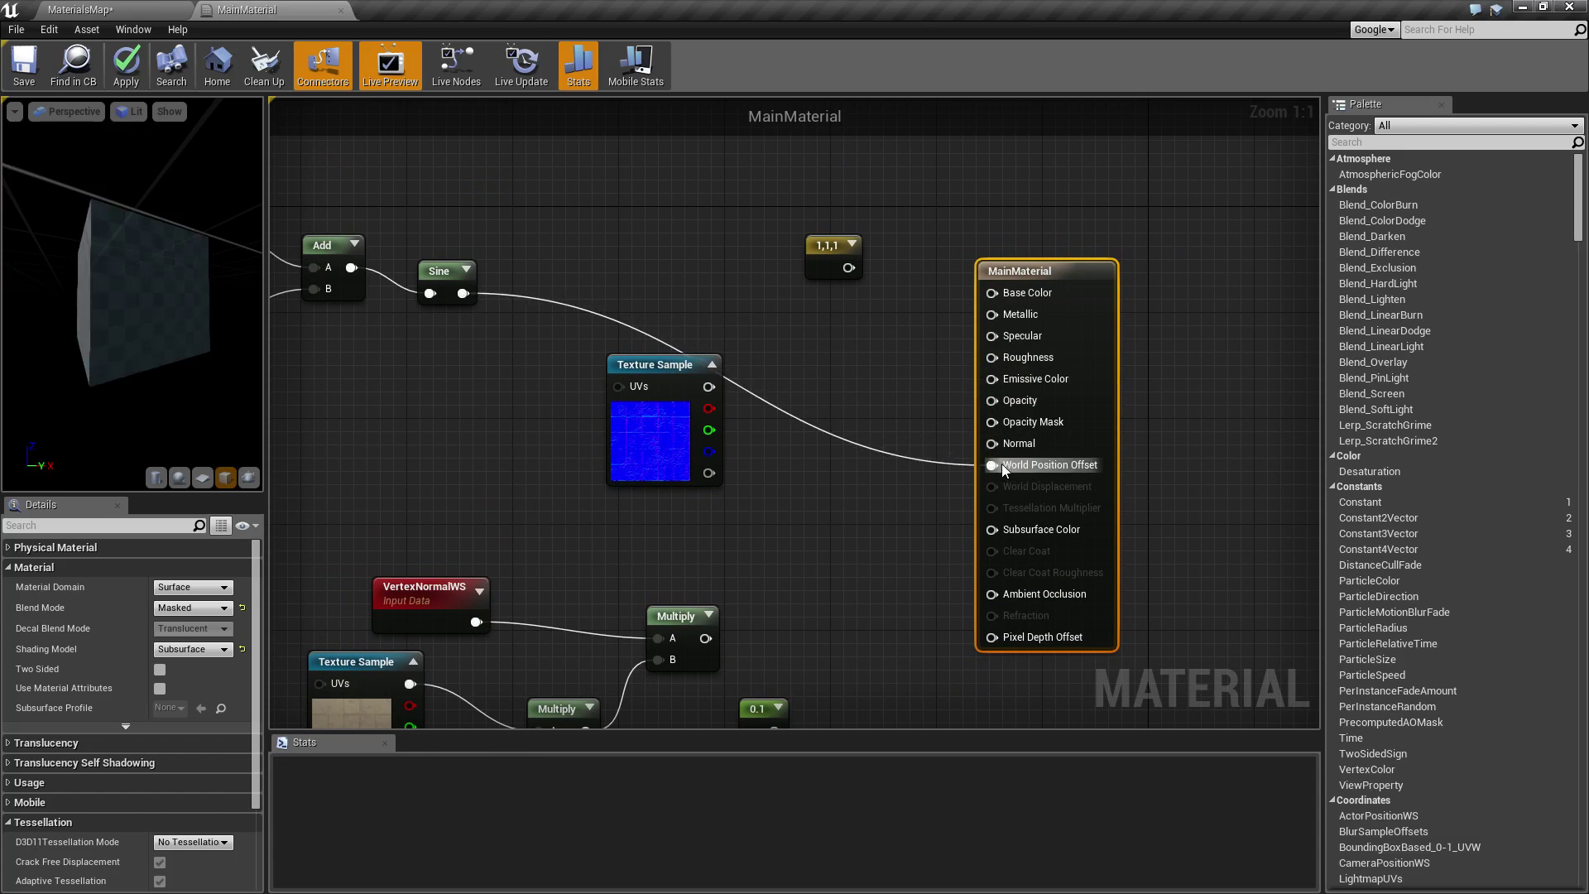
drag(846, 268, 1006, 380)
drag(654, 365, 627, 404)
click(26, 75)
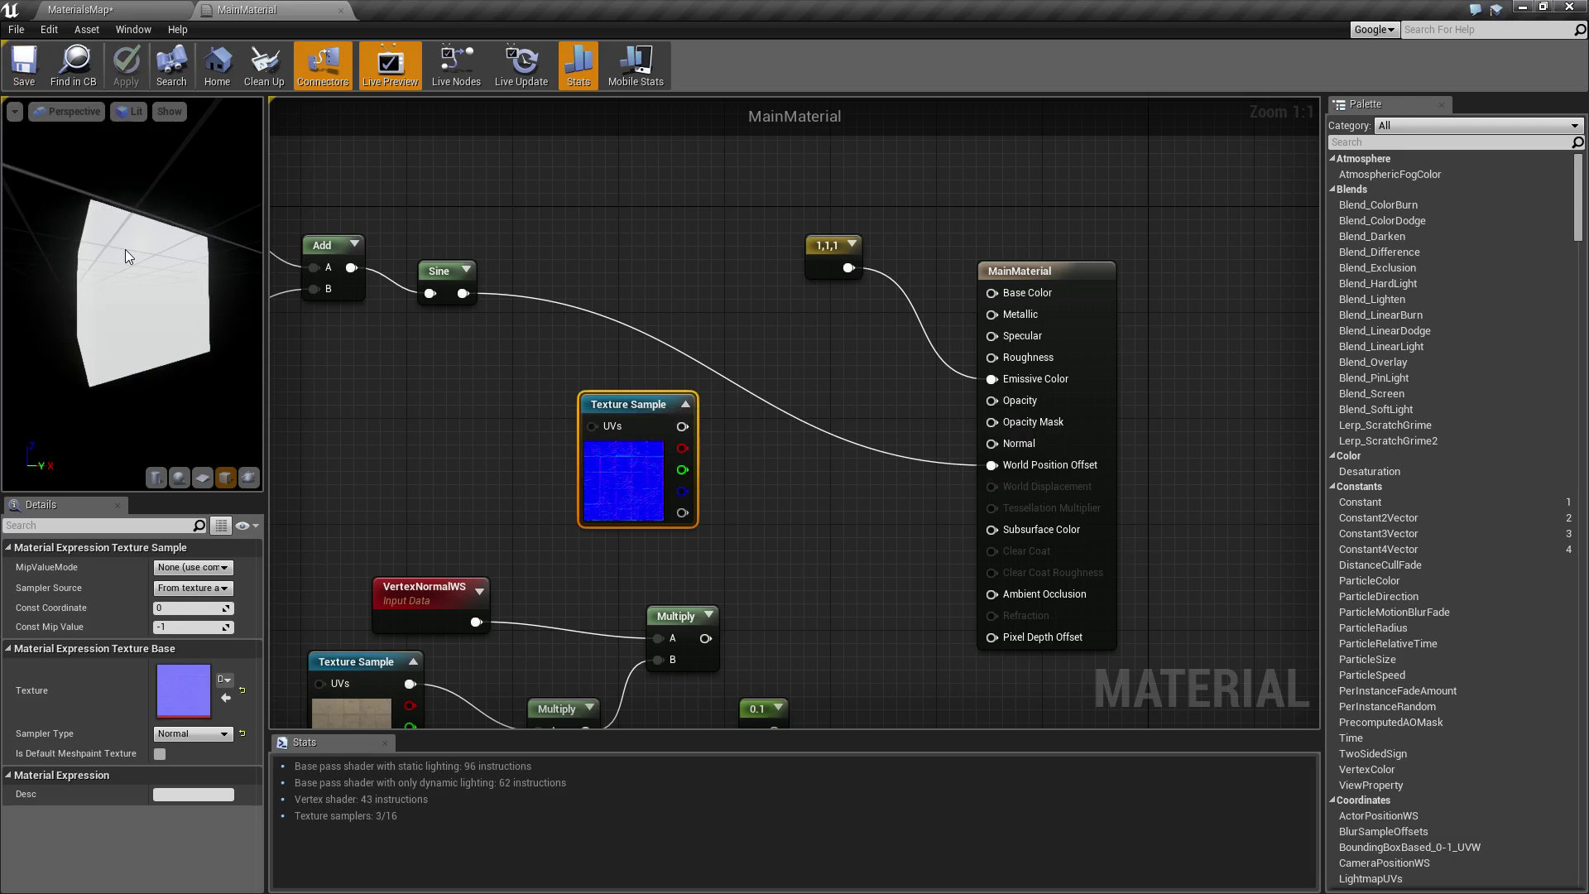
- Inspect the material on the preview cube and on the cube in the MaterialsMap level from several angles
drag(137, 265, 184, 292)
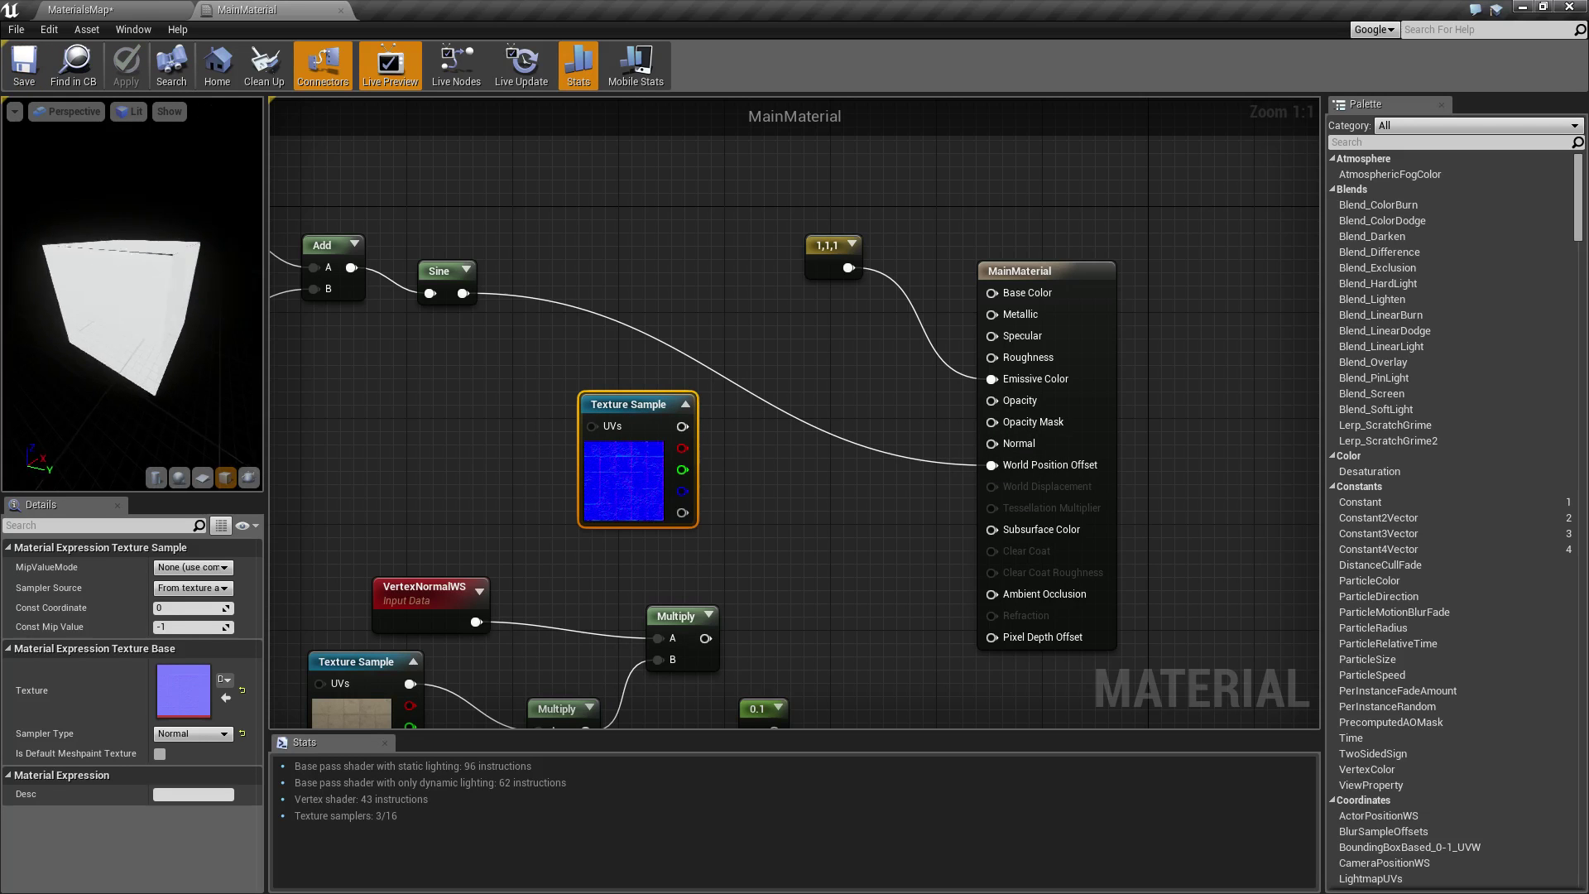
click(90, 10)
right_drag(881, 379, 828, 385)
alt+drag(947, 389, 828, 389)
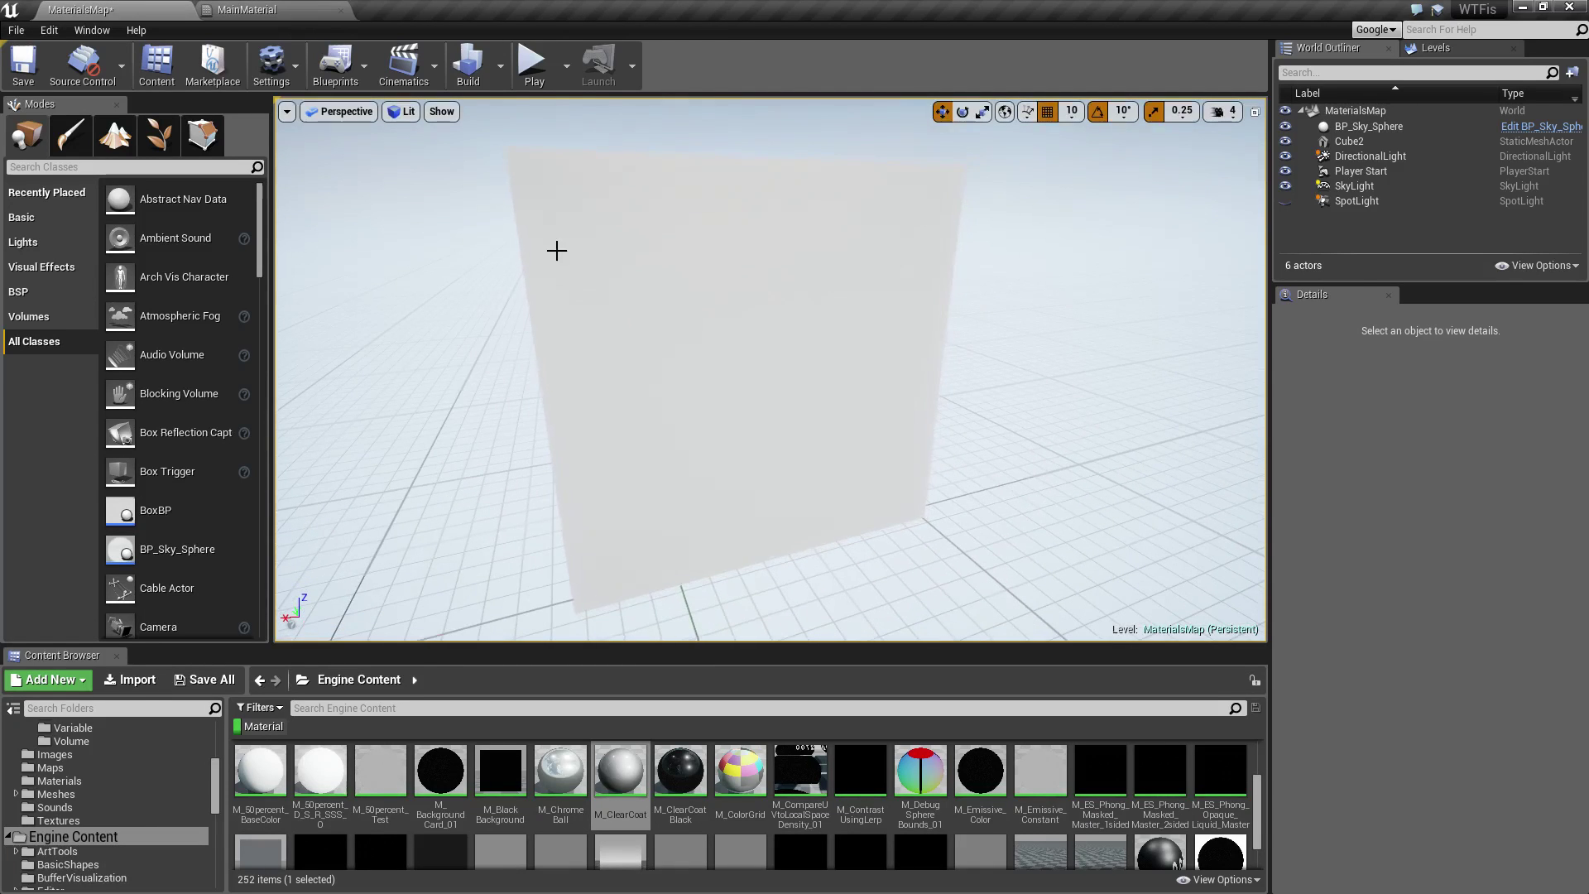
right_drag(639, 322, 687, 326)
alt+drag(687, 326, 720, 326)
- Change the MainMaterial constant feeding Emissive Color to yellow-green (R 0.863, G 1.0, B 0.0) and apply the change
click(263, 9)
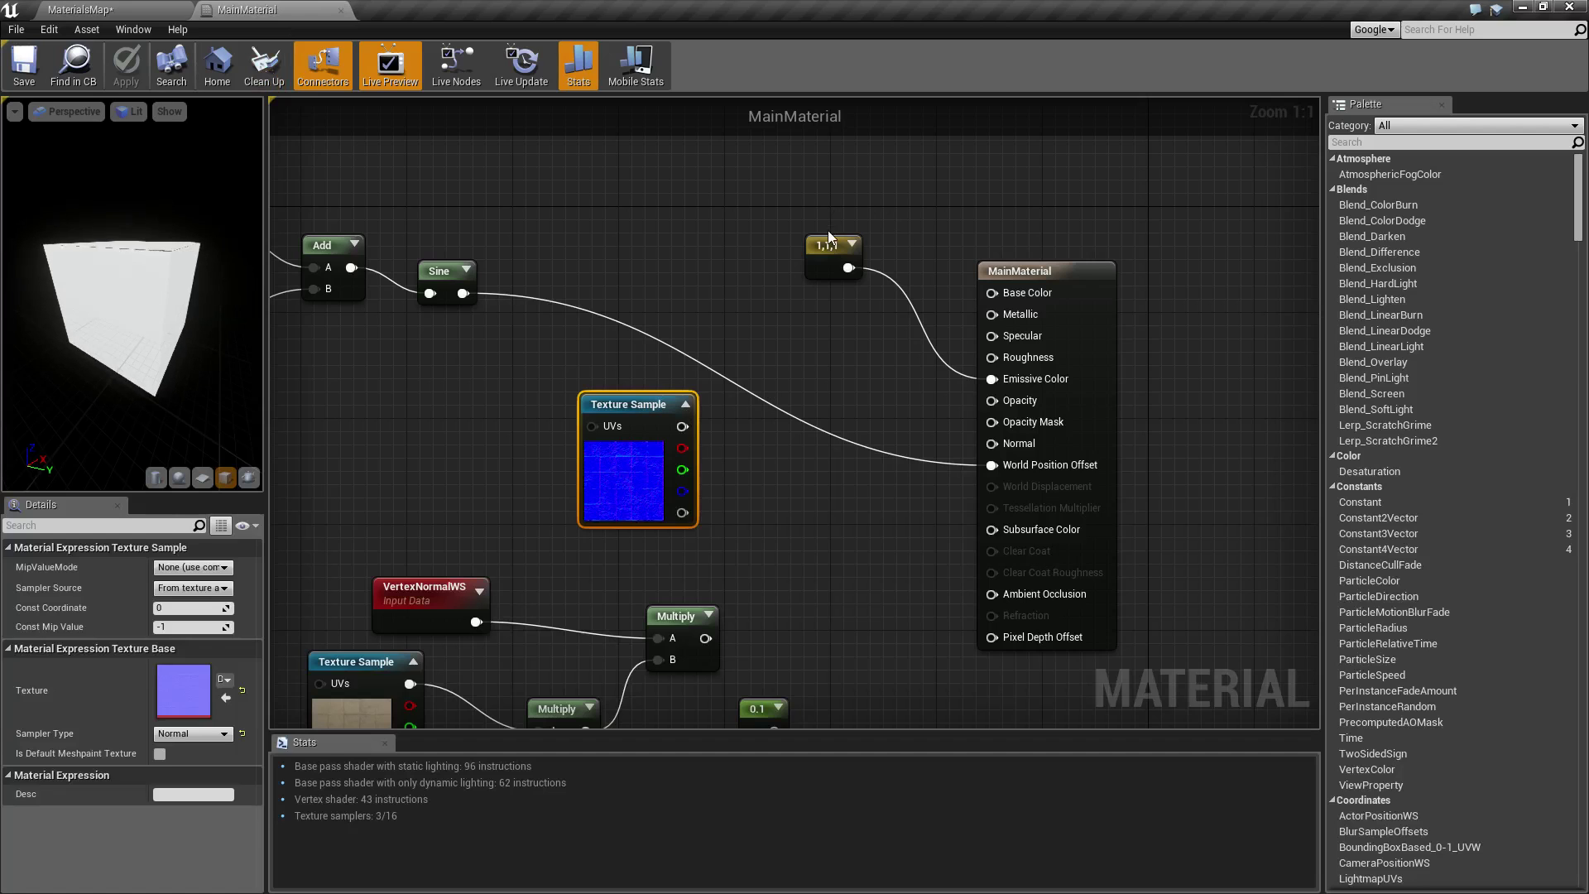
click(827, 257)
click(206, 570)
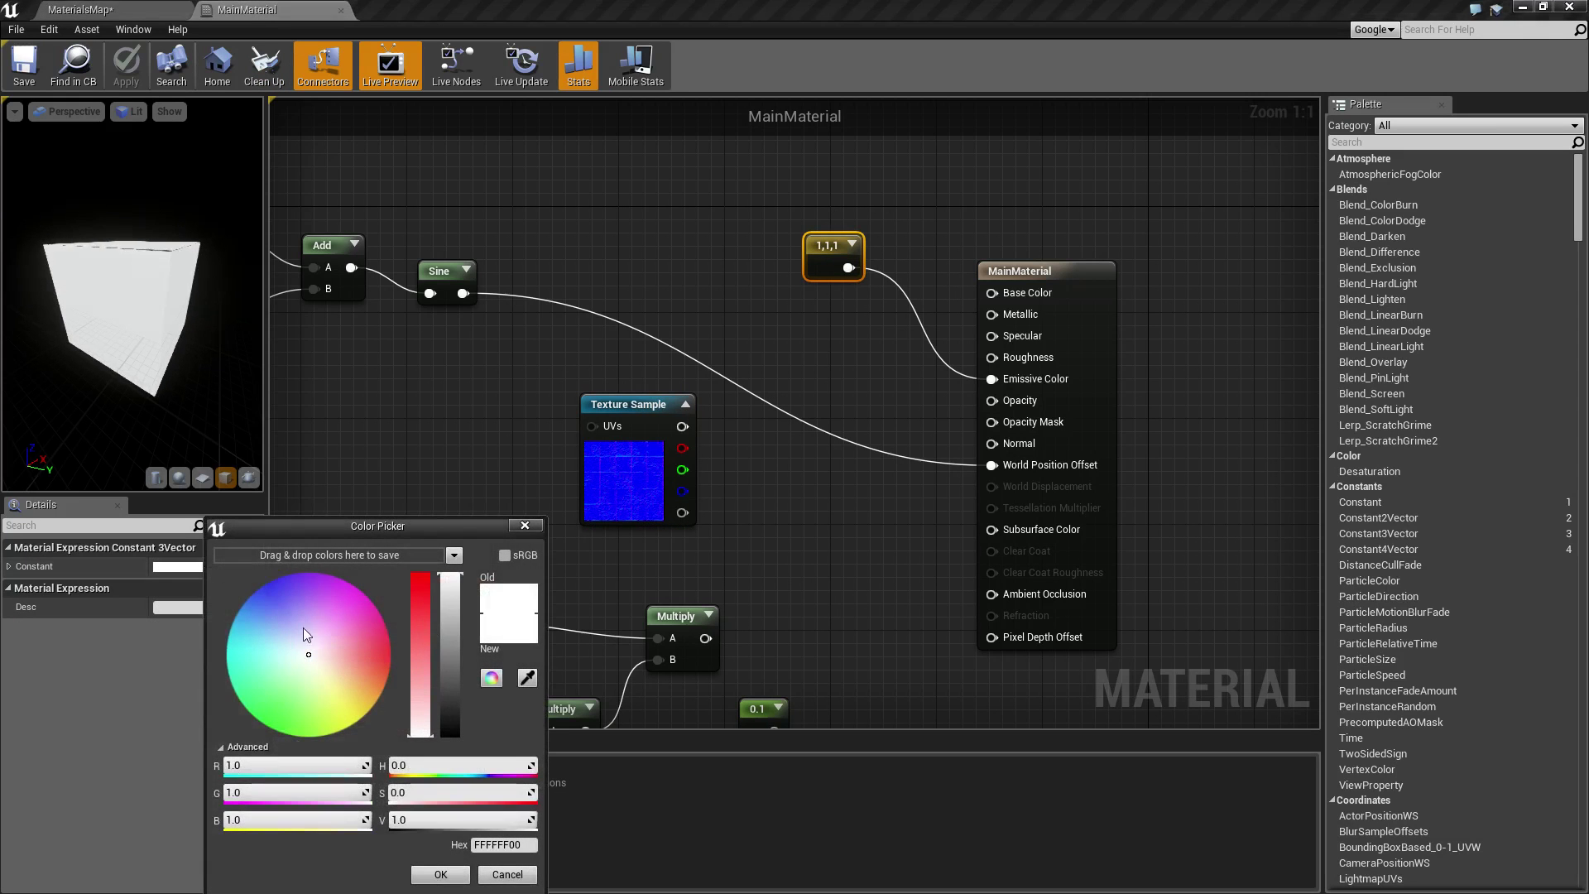
drag(371, 642, 342, 737)
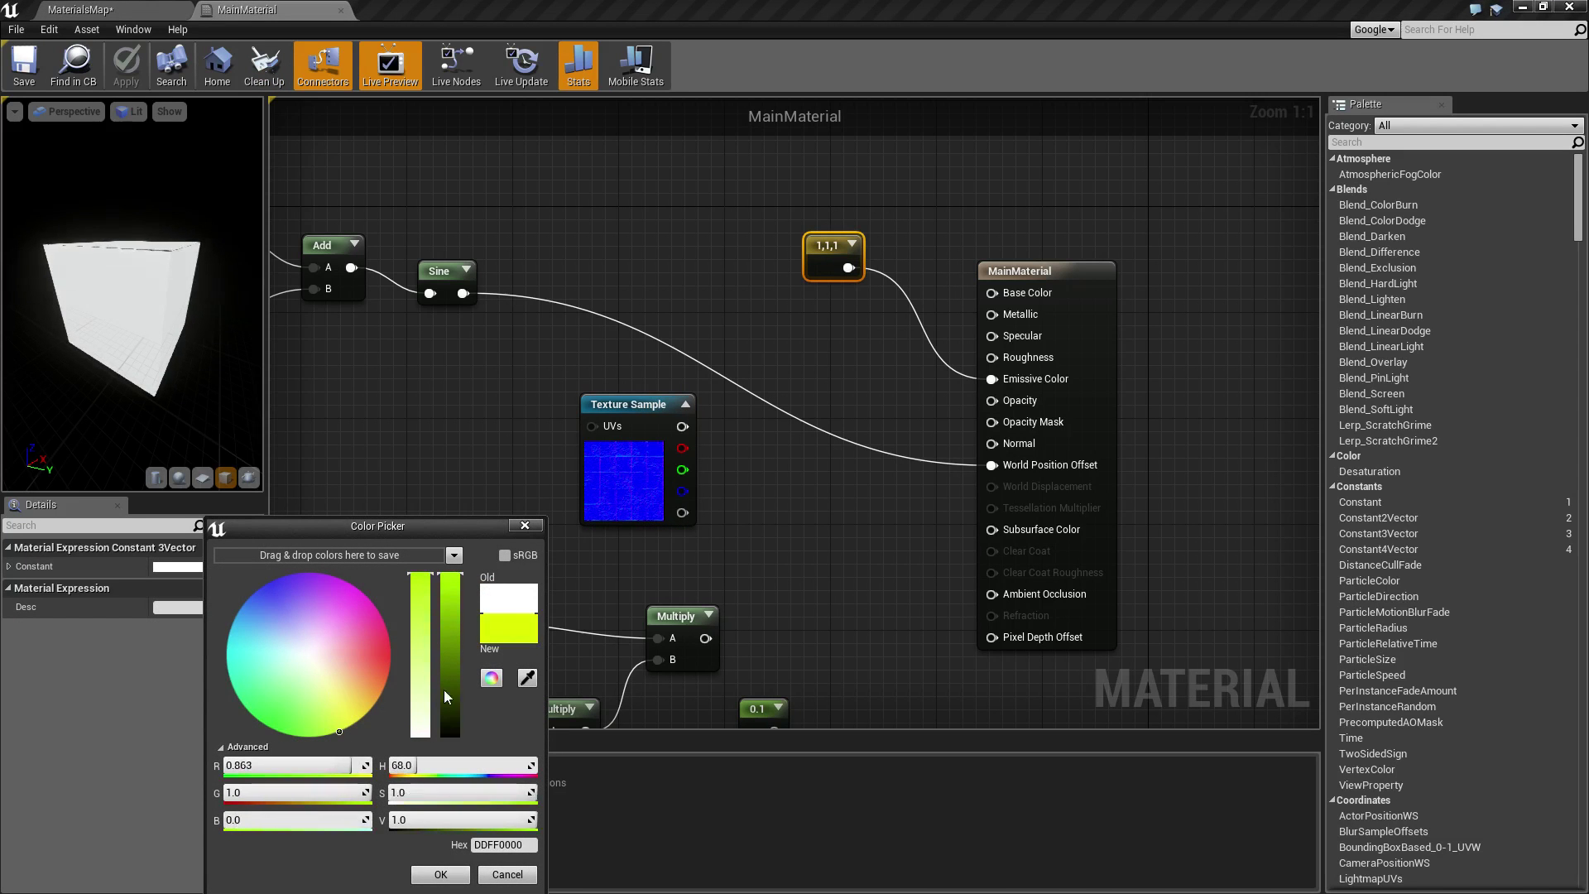
click(443, 875)
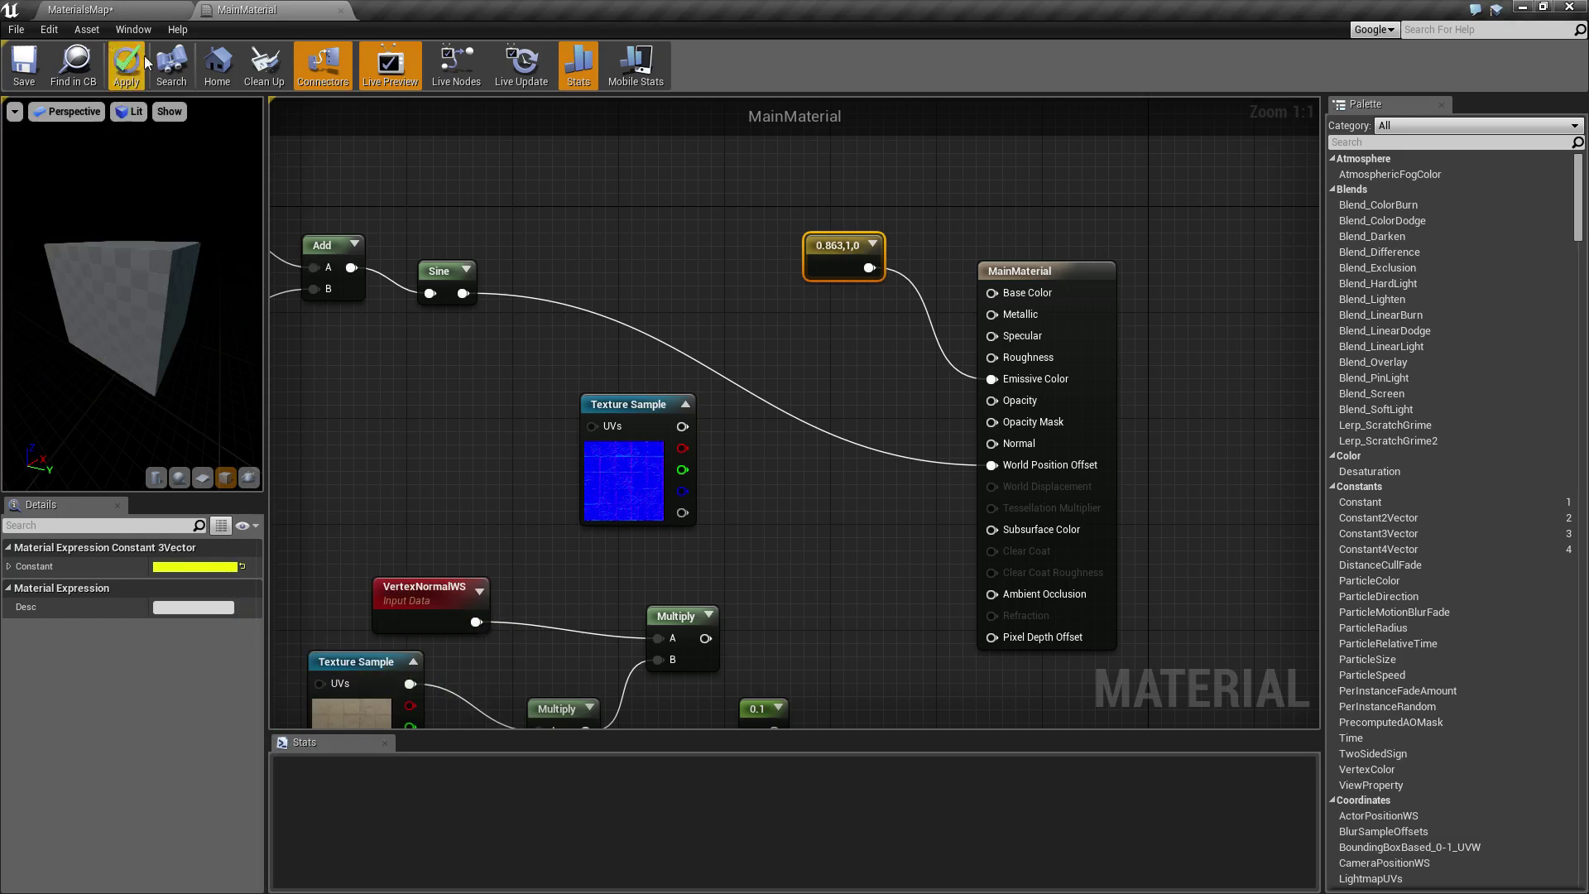
- Orbit around the cube in the MaterialsMap level to check the new emissive colour
click(128, 8)
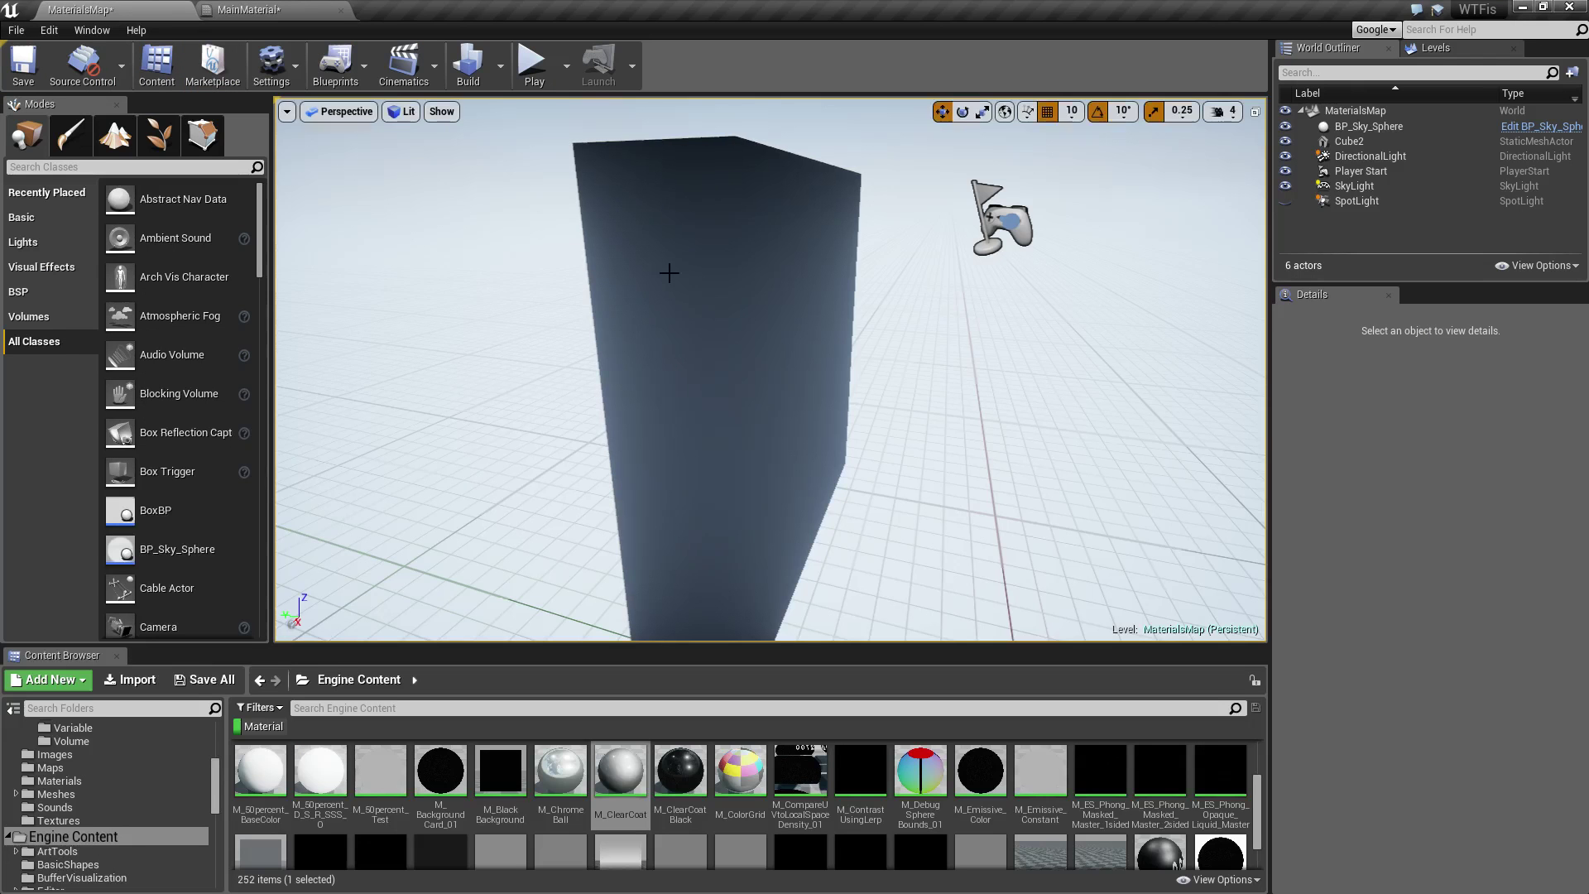
alt+drag(962, 440, 728, 402)
alt+drag(716, 224, 690, 221)
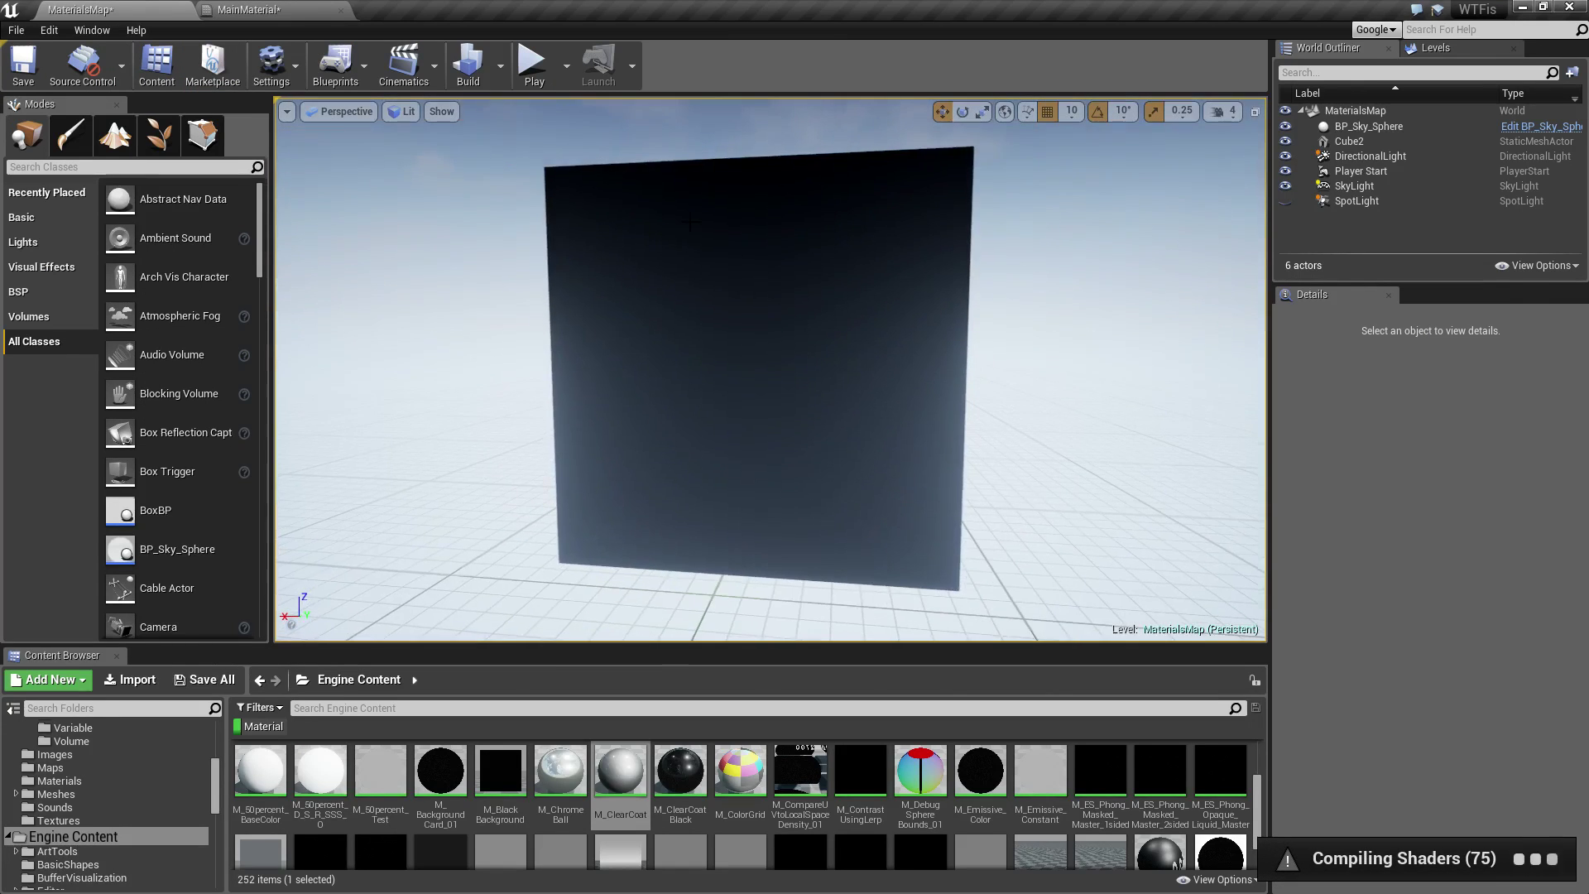
- Set the shading model of MainMaterial to Default Lit and apply the change
click(250, 10)
click(1046, 276)
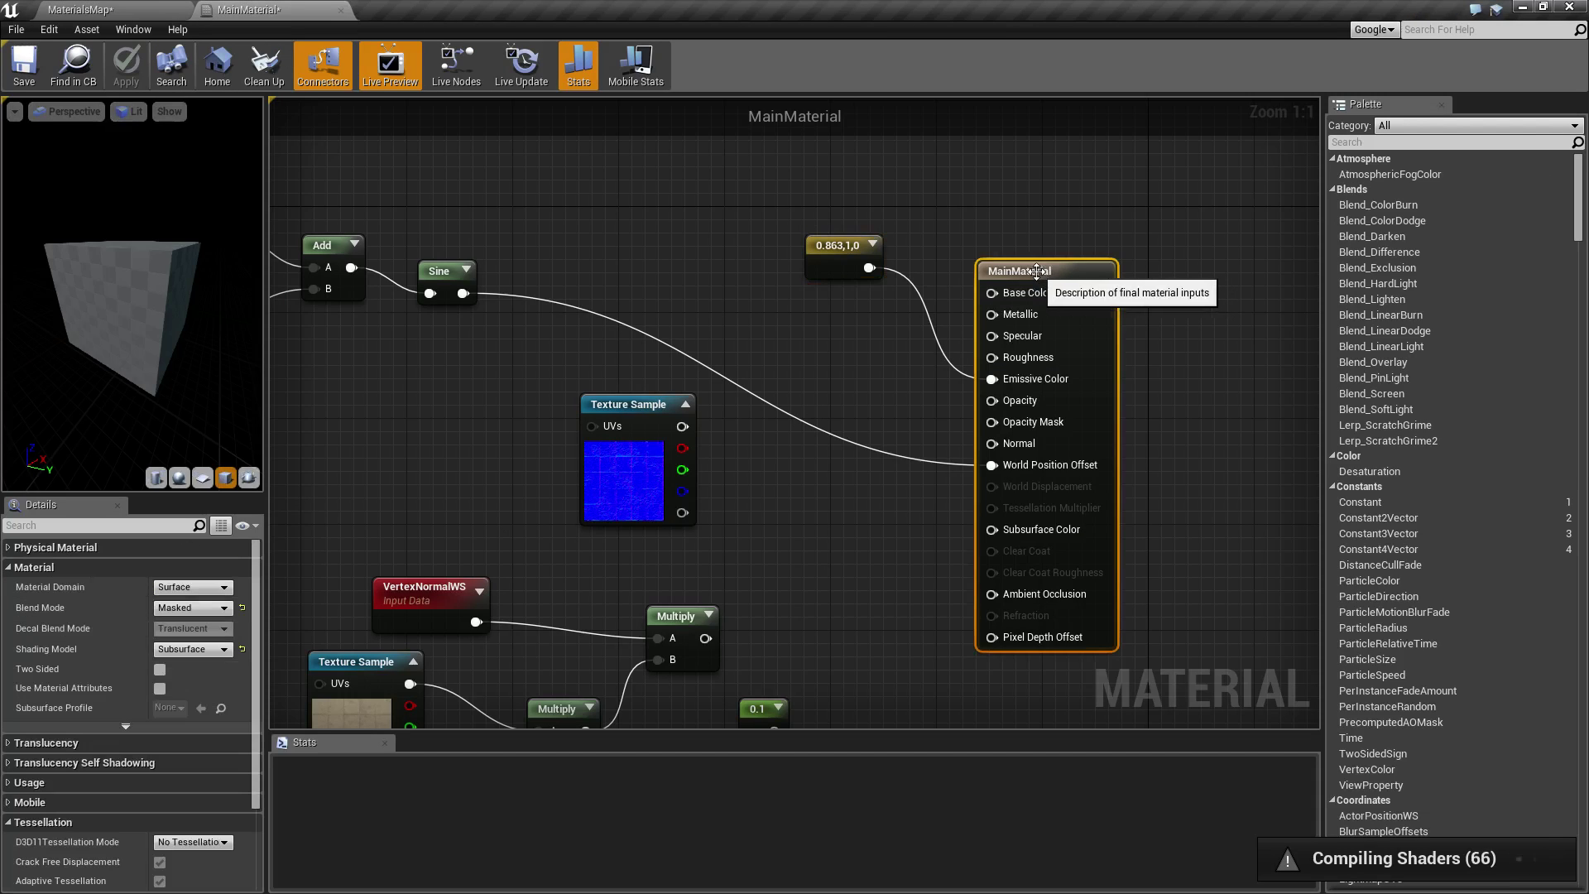
click(190, 649)
click(200, 662)
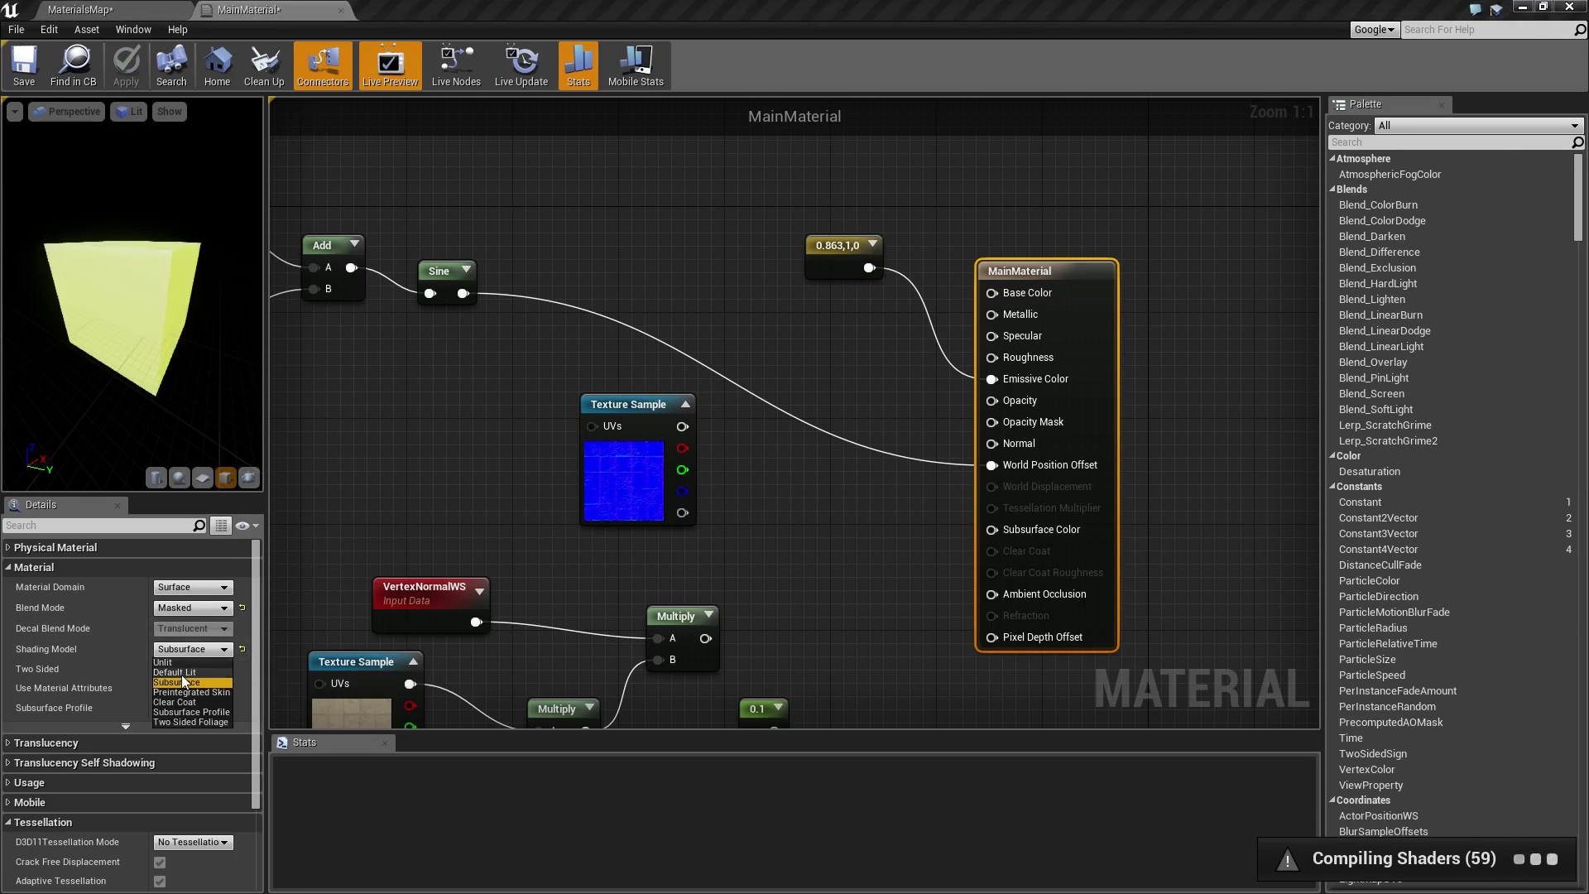
click(138, 63)
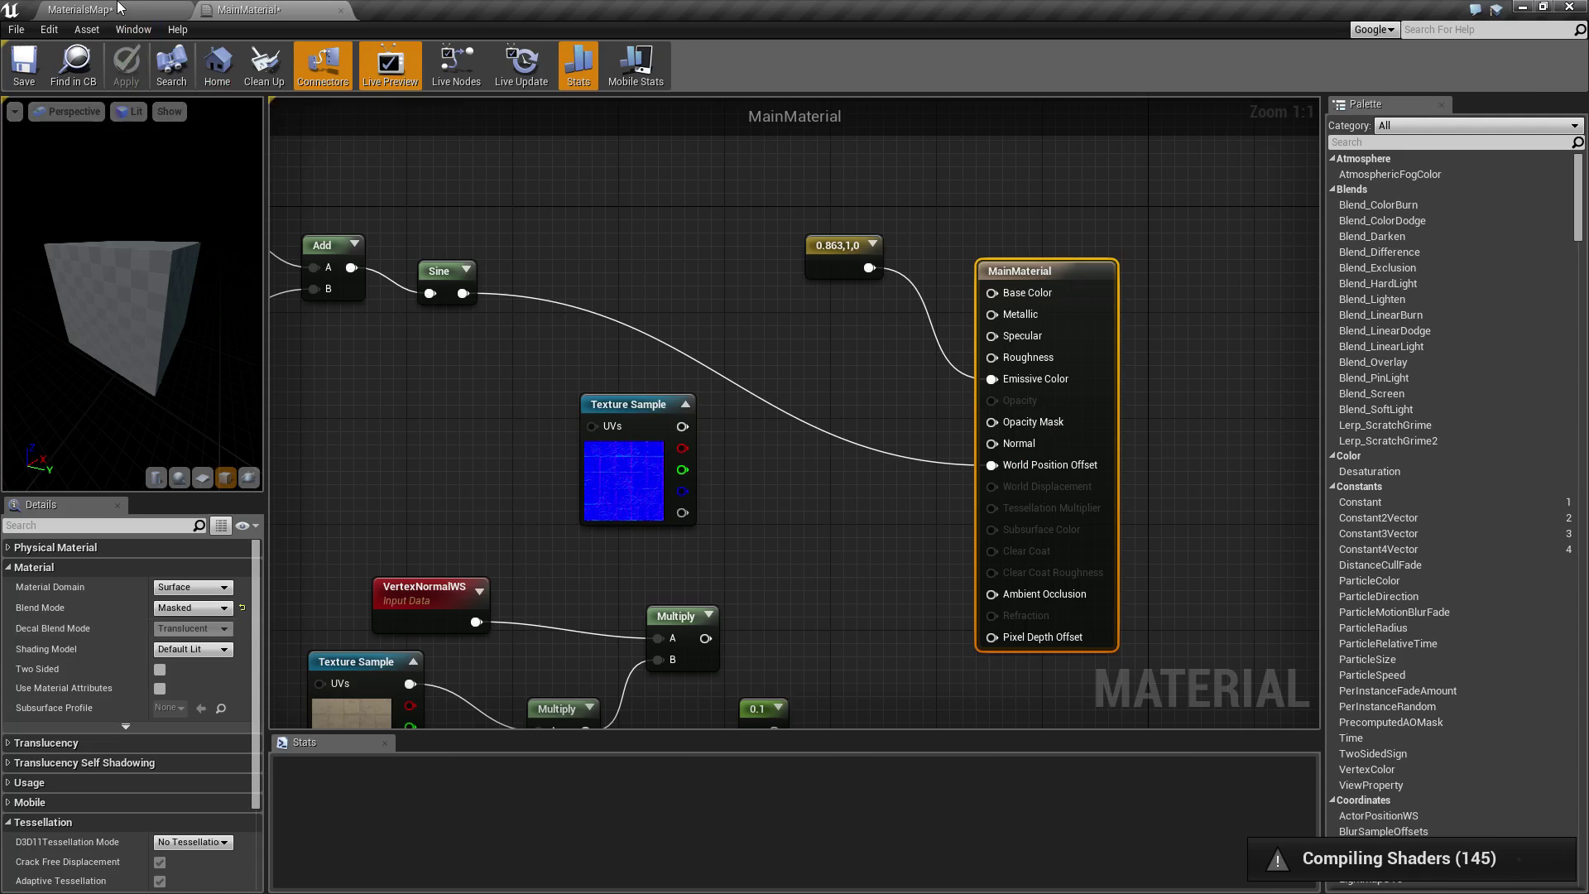
- Return to the MaterialsMap level and examine the cube's motion with the recompiled Default Lit material
click(80, 9)
alt+drag(965, 462, 513, 465)
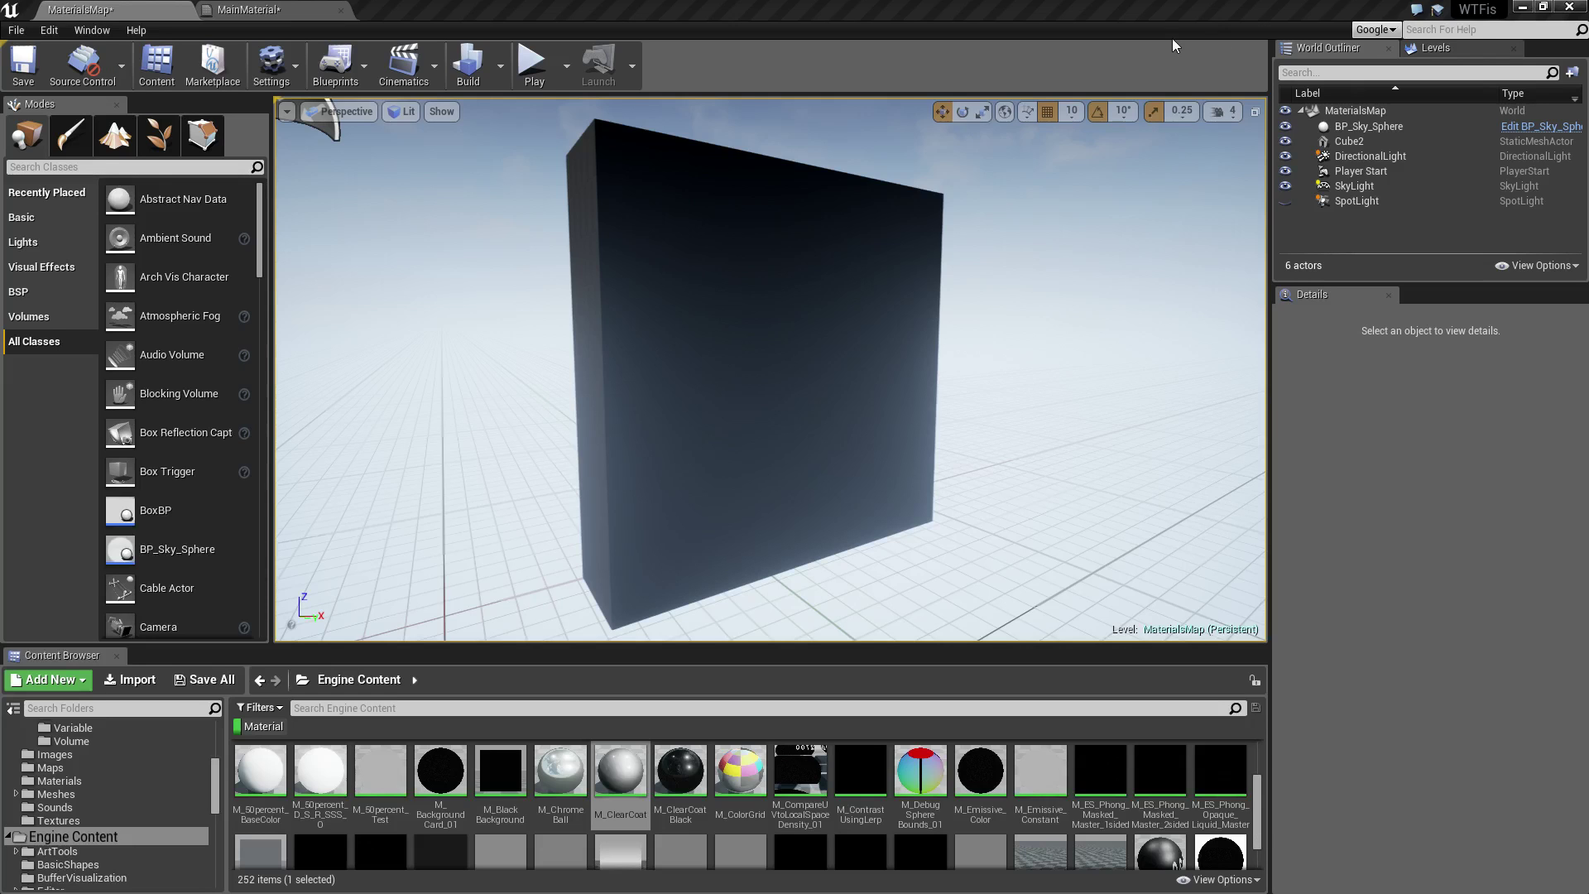
alt+drag(940, 302, 866, 309)
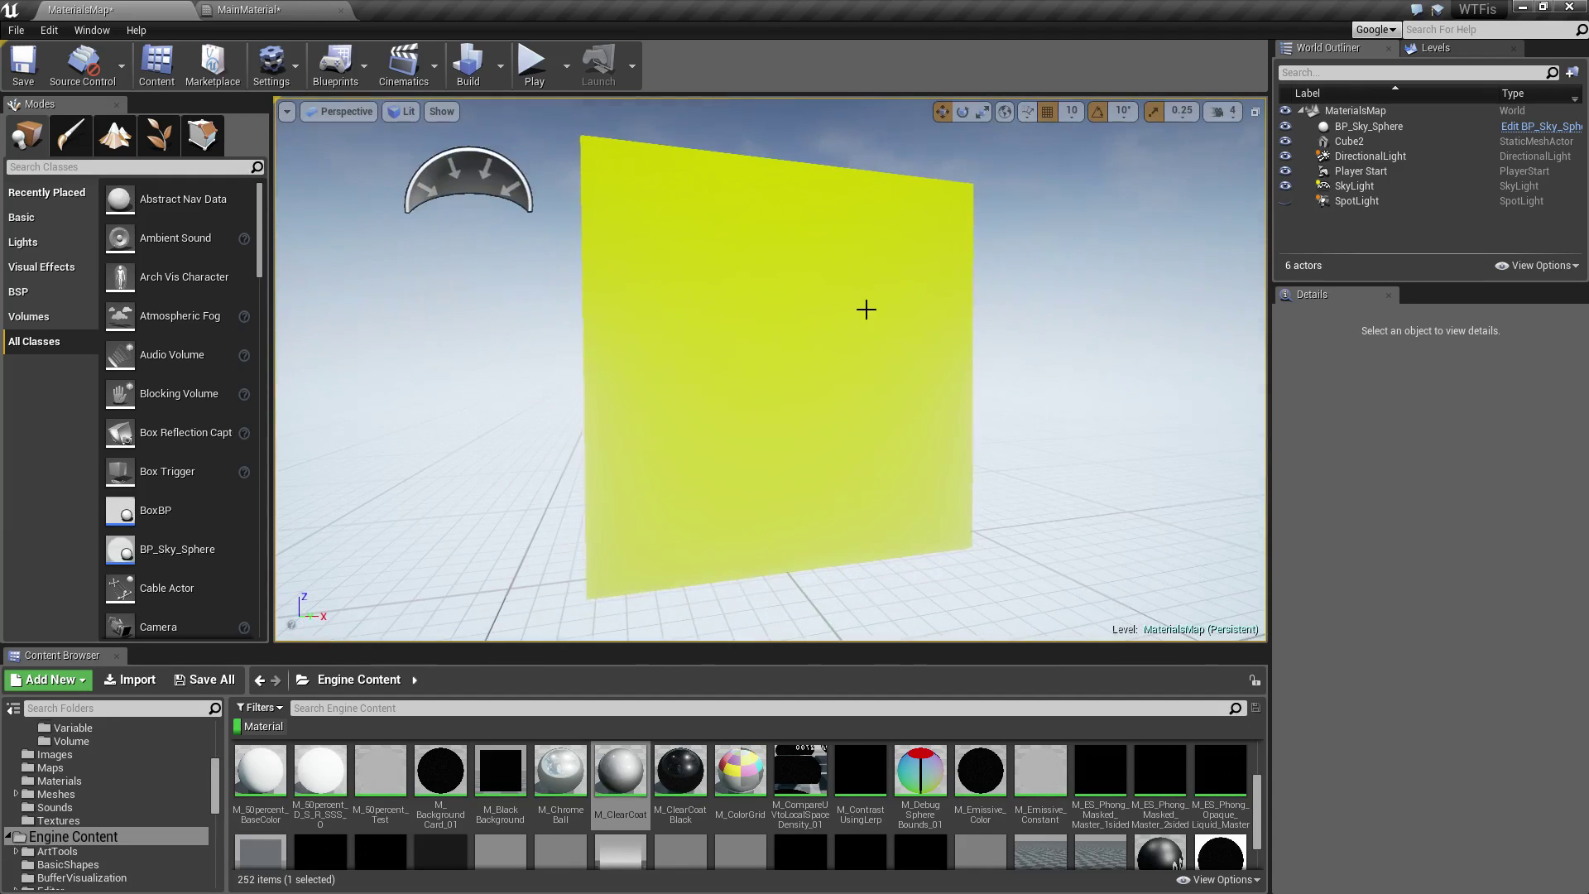
- Show the level in Wireframe view, select the cube and examine how its vertices move
click(403, 111)
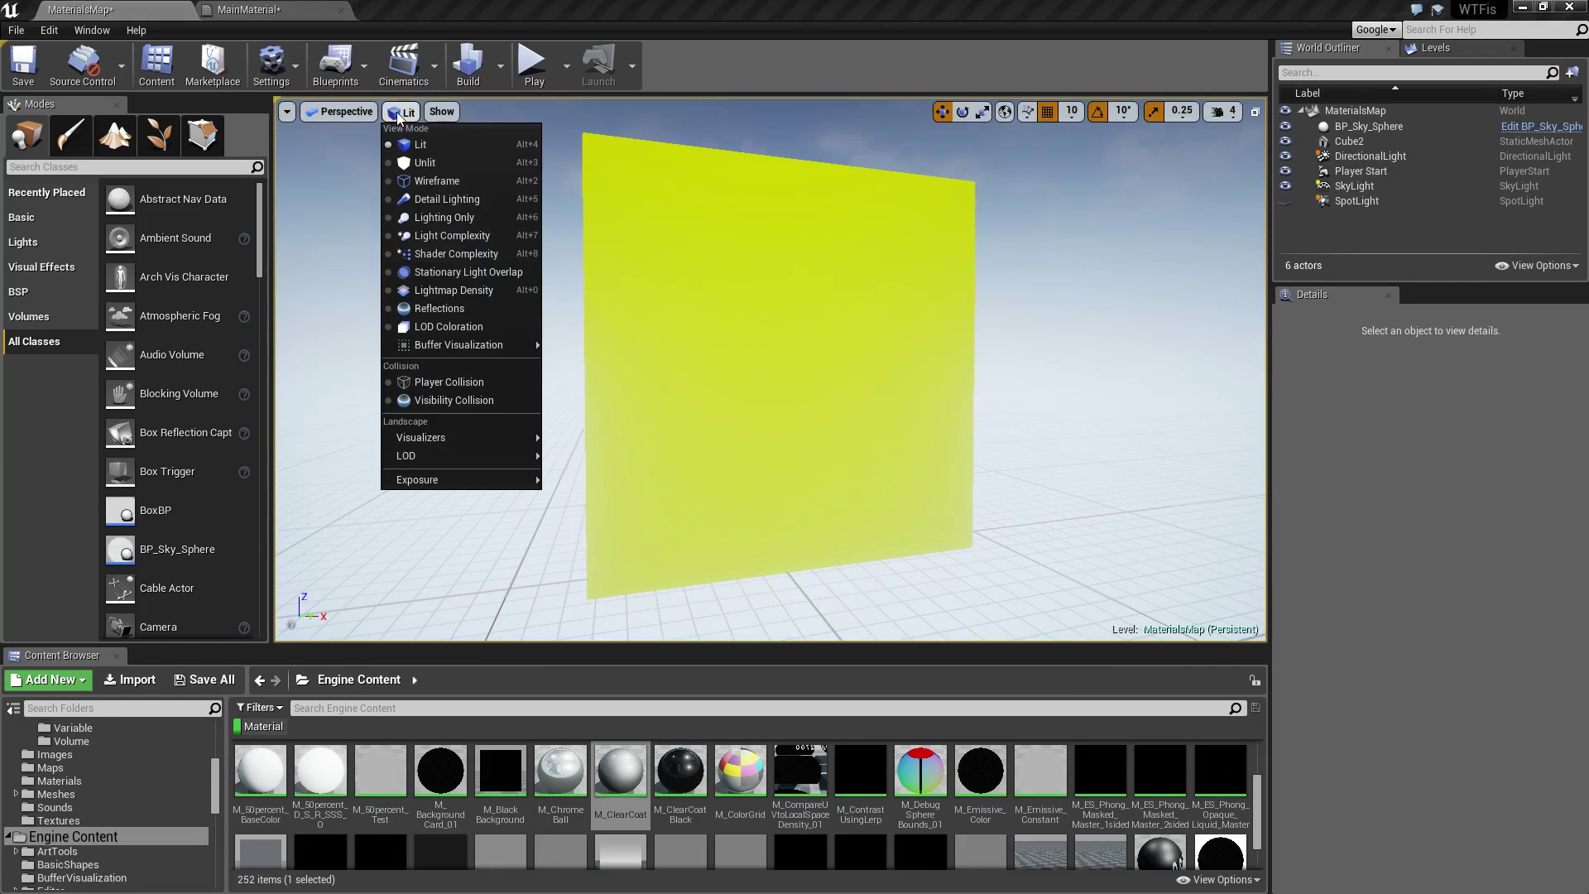
click(422, 181)
click(768, 370)
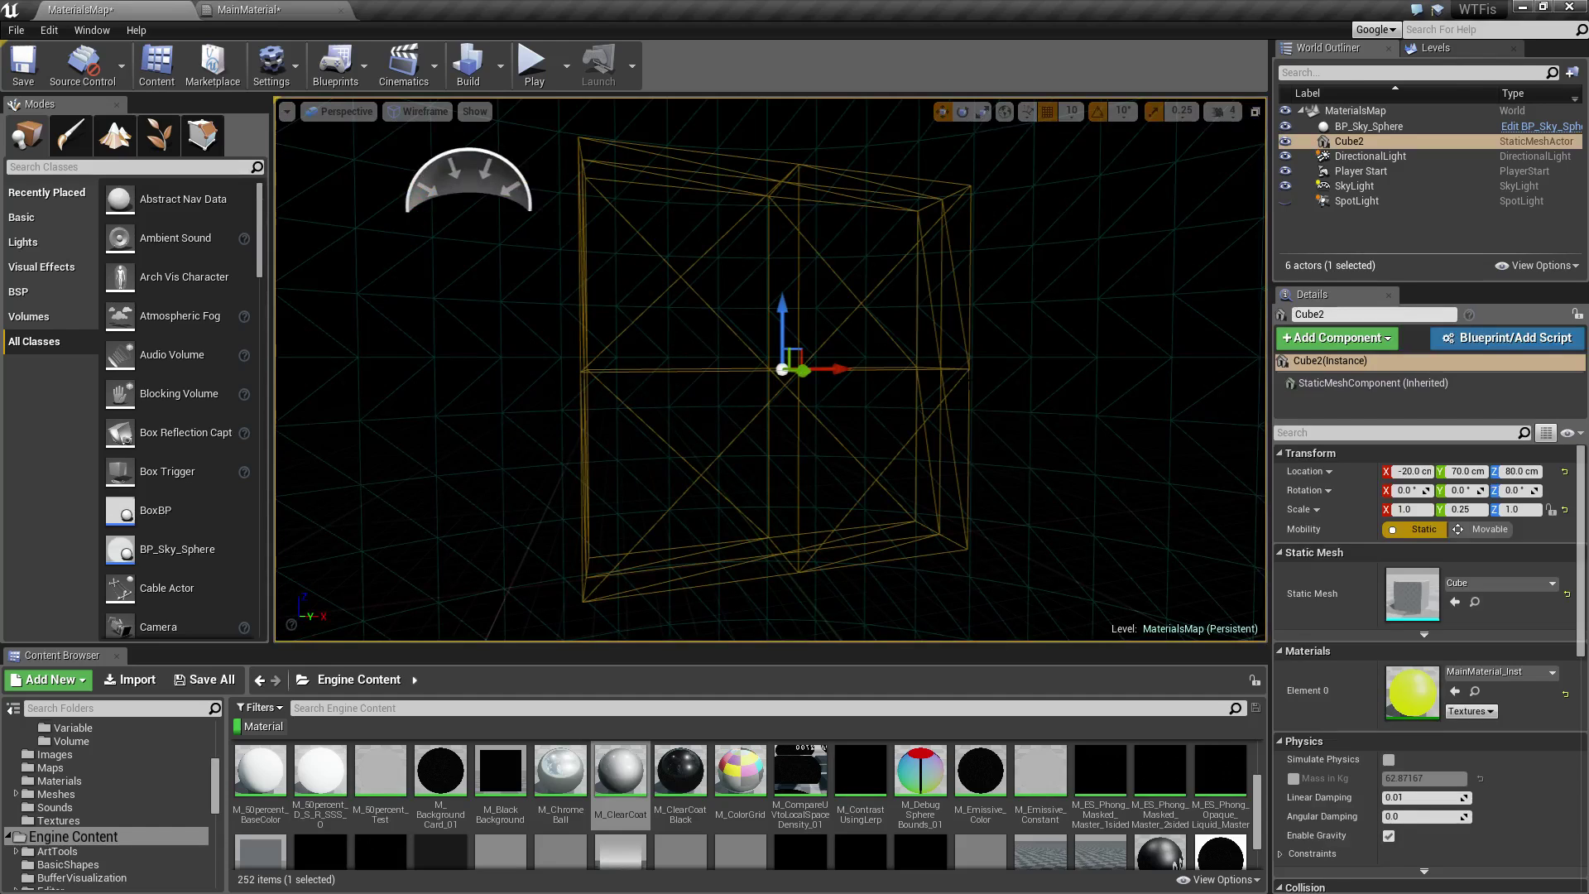
alt+drag(1090, 310, 1089, 310)
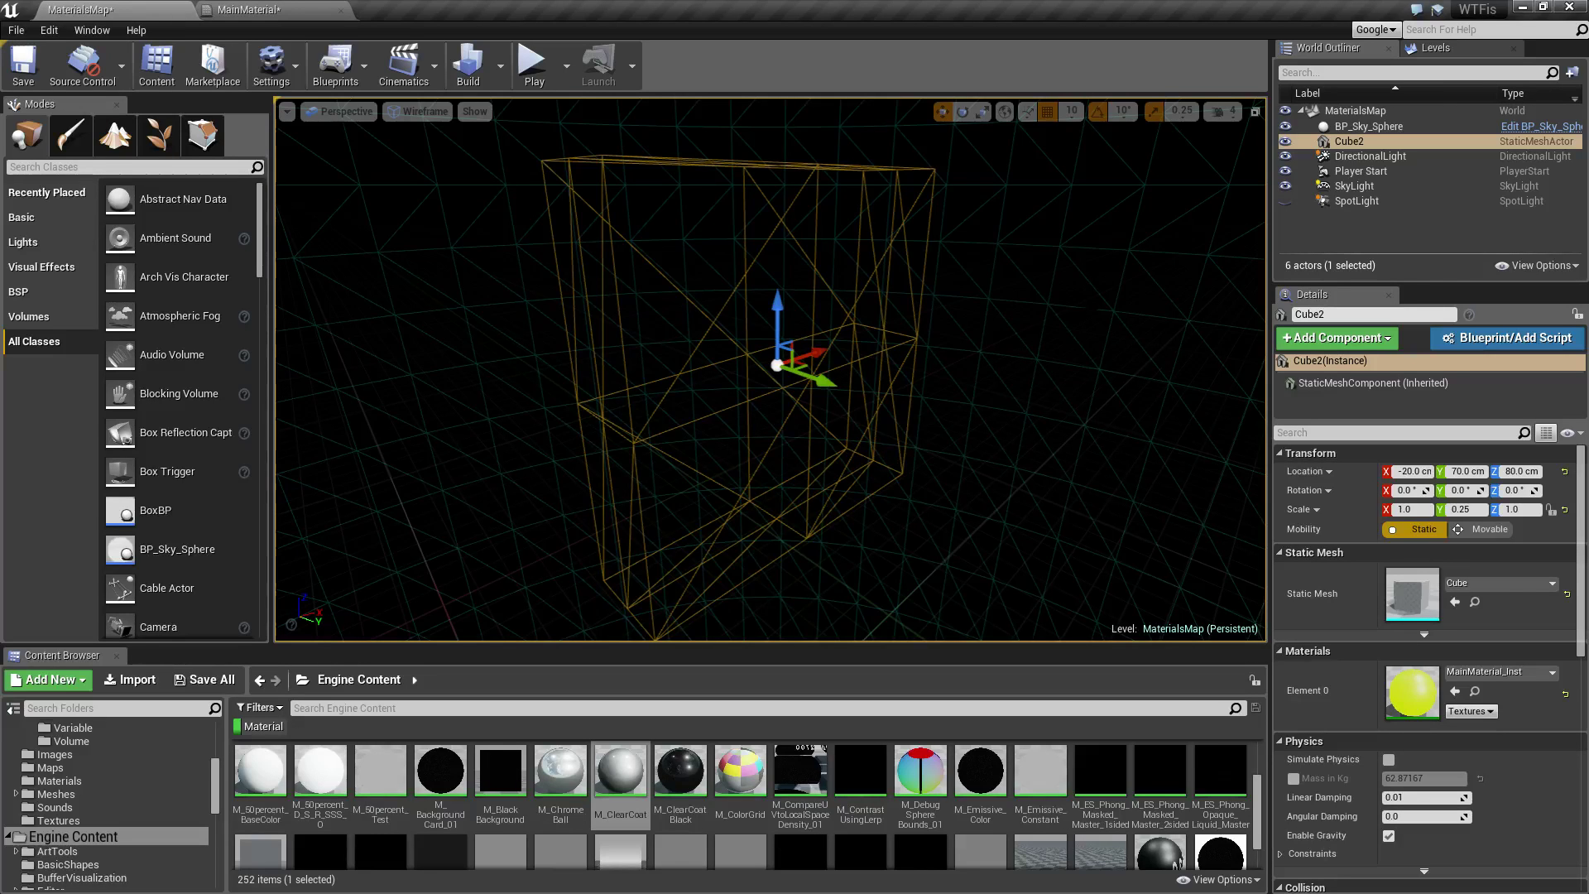
- Restore the Lit view and examine the selected cube's displacement from the side and along the vertical axis
click(422, 111)
click(423, 142)
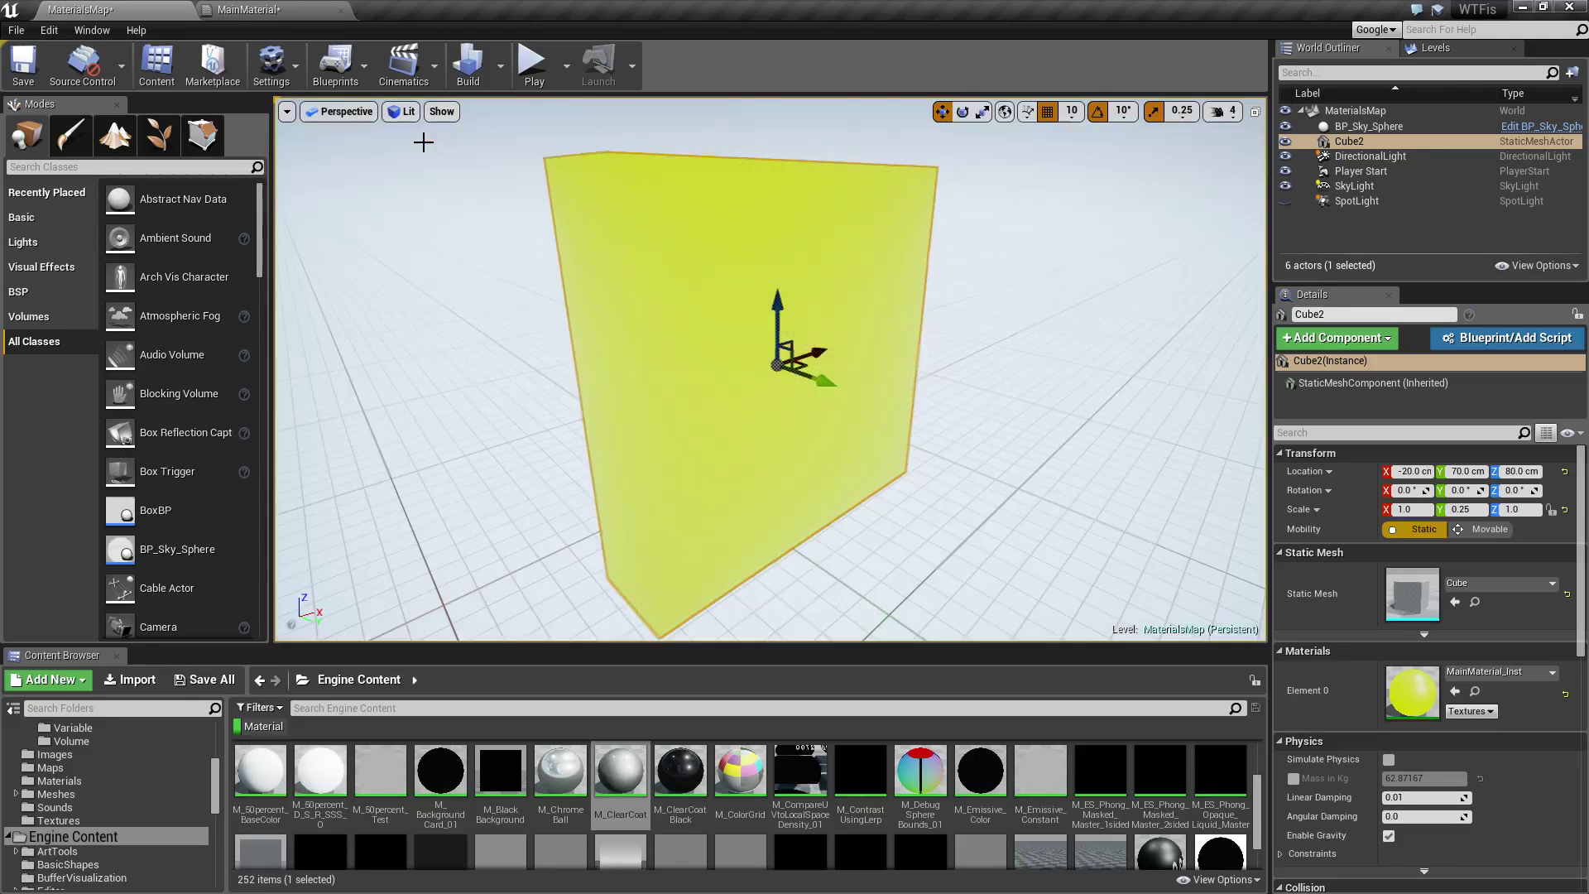
alt+drag(993, 373, 865, 352)
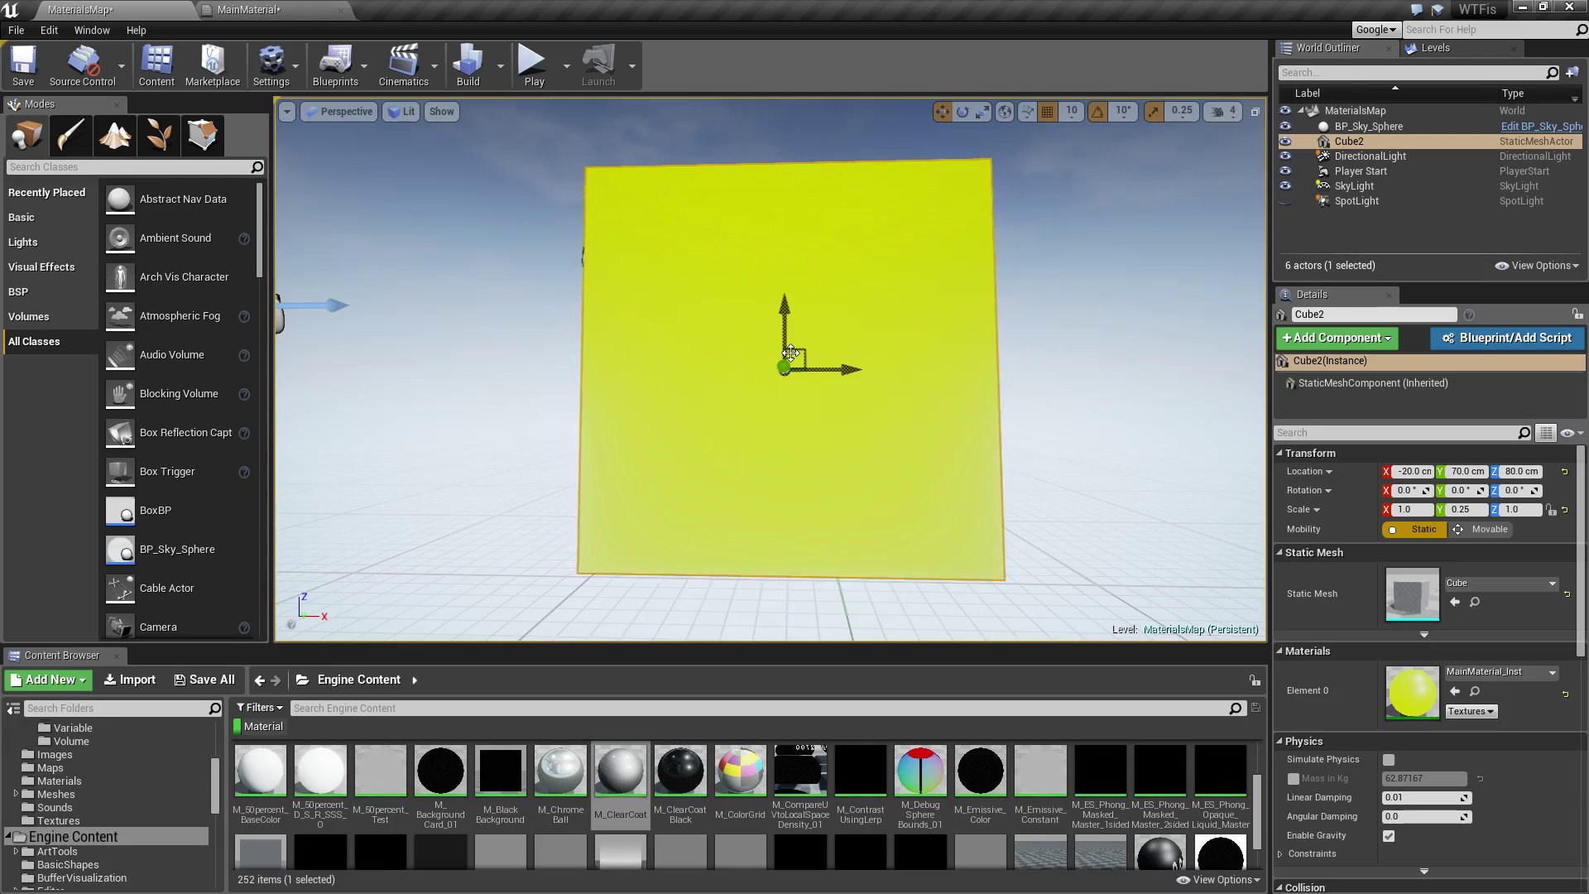
right_drag(784, 367, 355, 135)
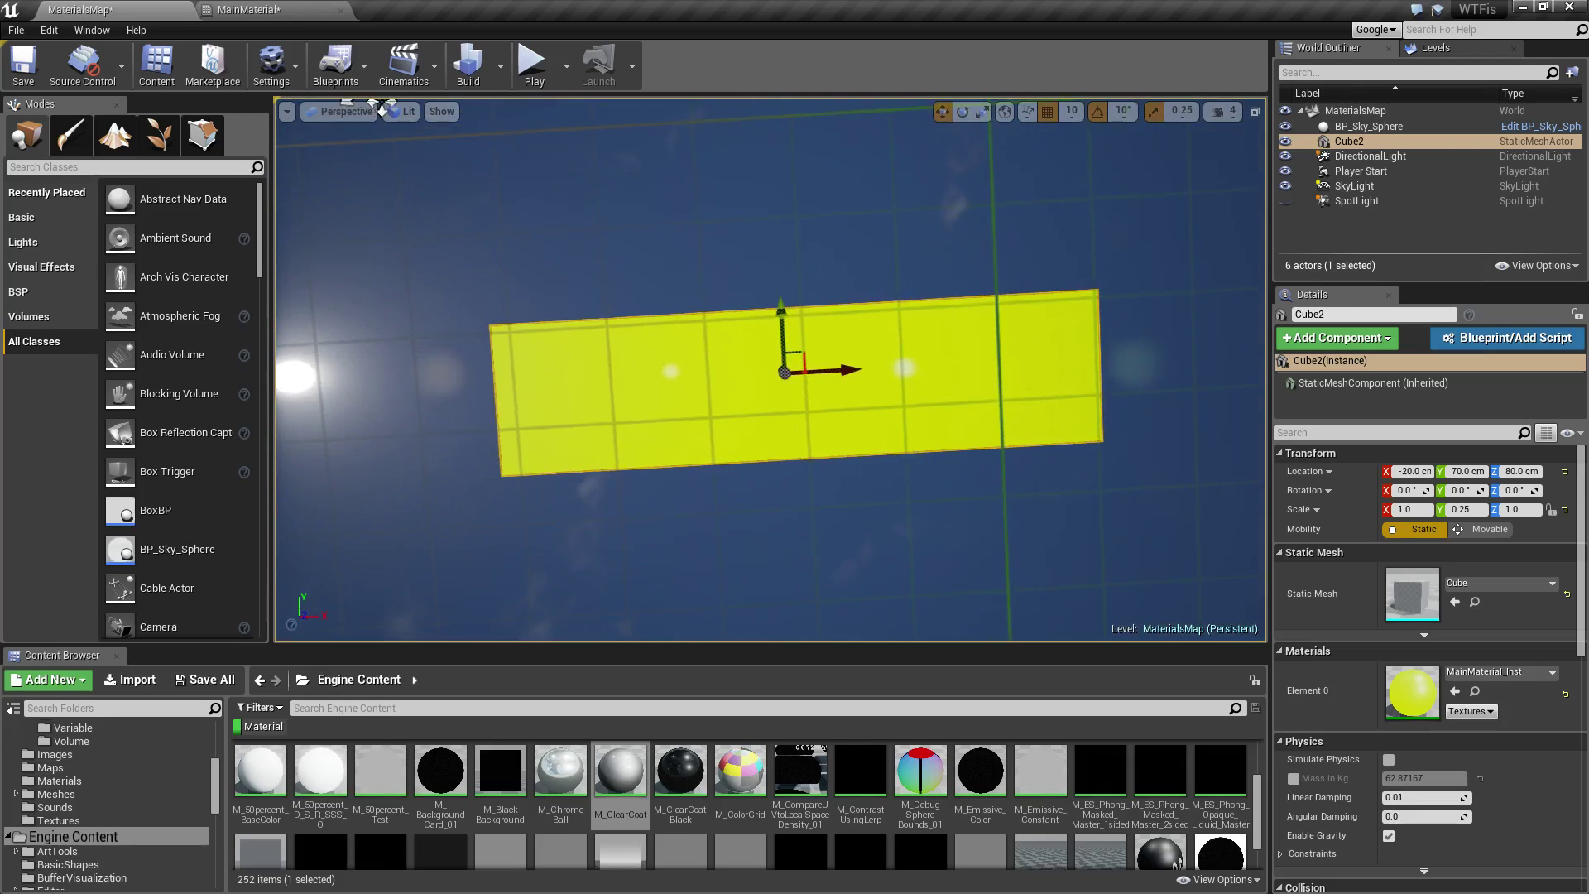
alt+drag(785, 369, 793, 609)
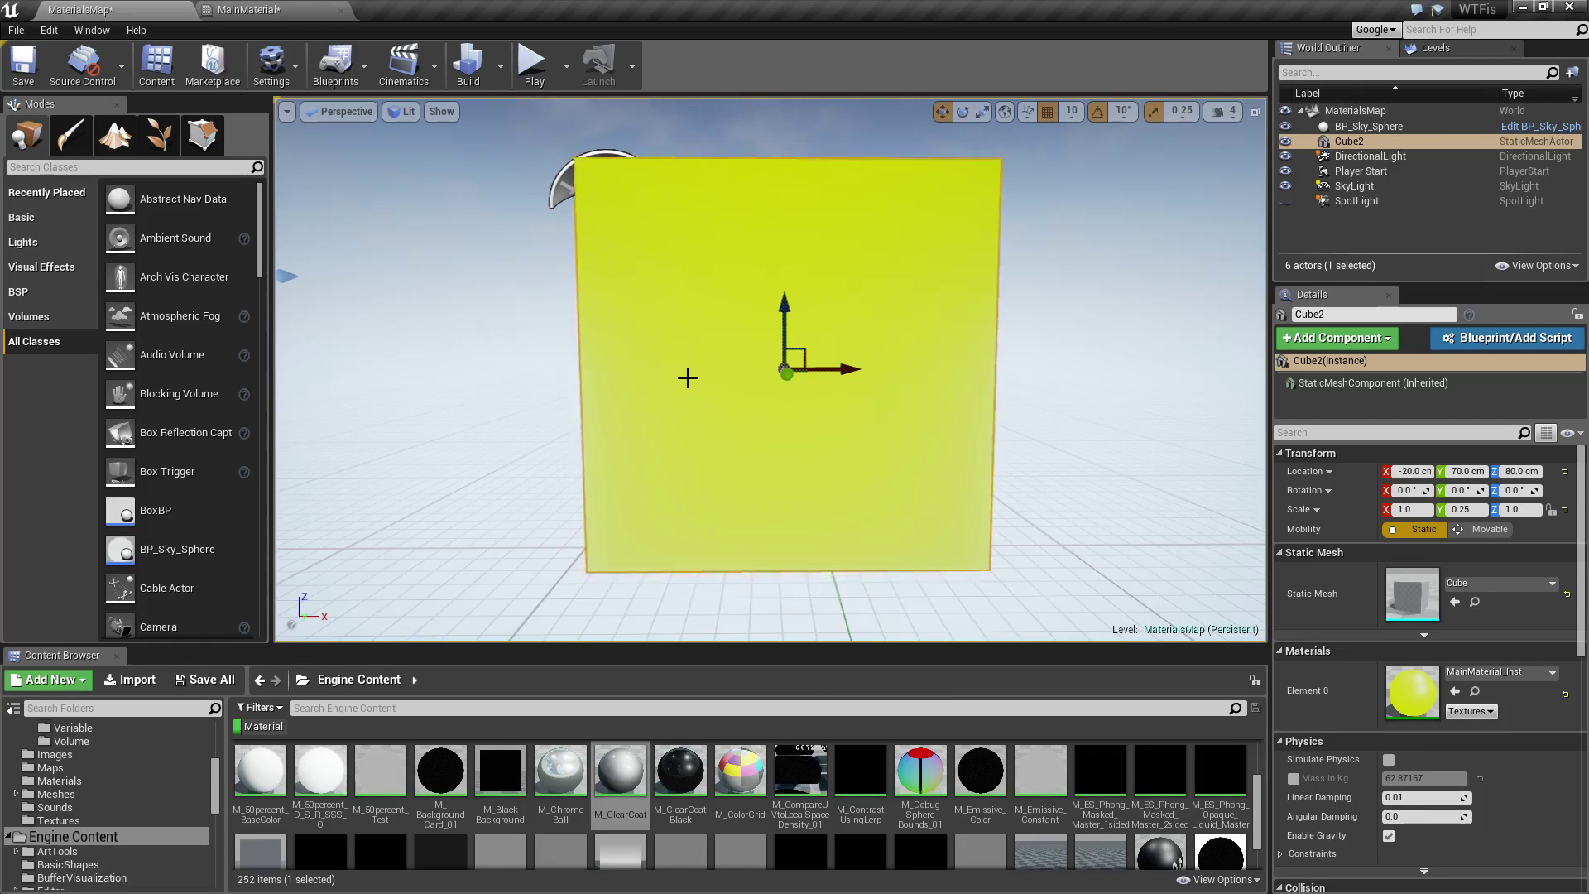
- Examine the MainMaterial node chain feeding World Position Offset, from UVLayoutToWorldSpacePosition through Mask, Multiply, Add with Time, and Sine
click(267, 9)
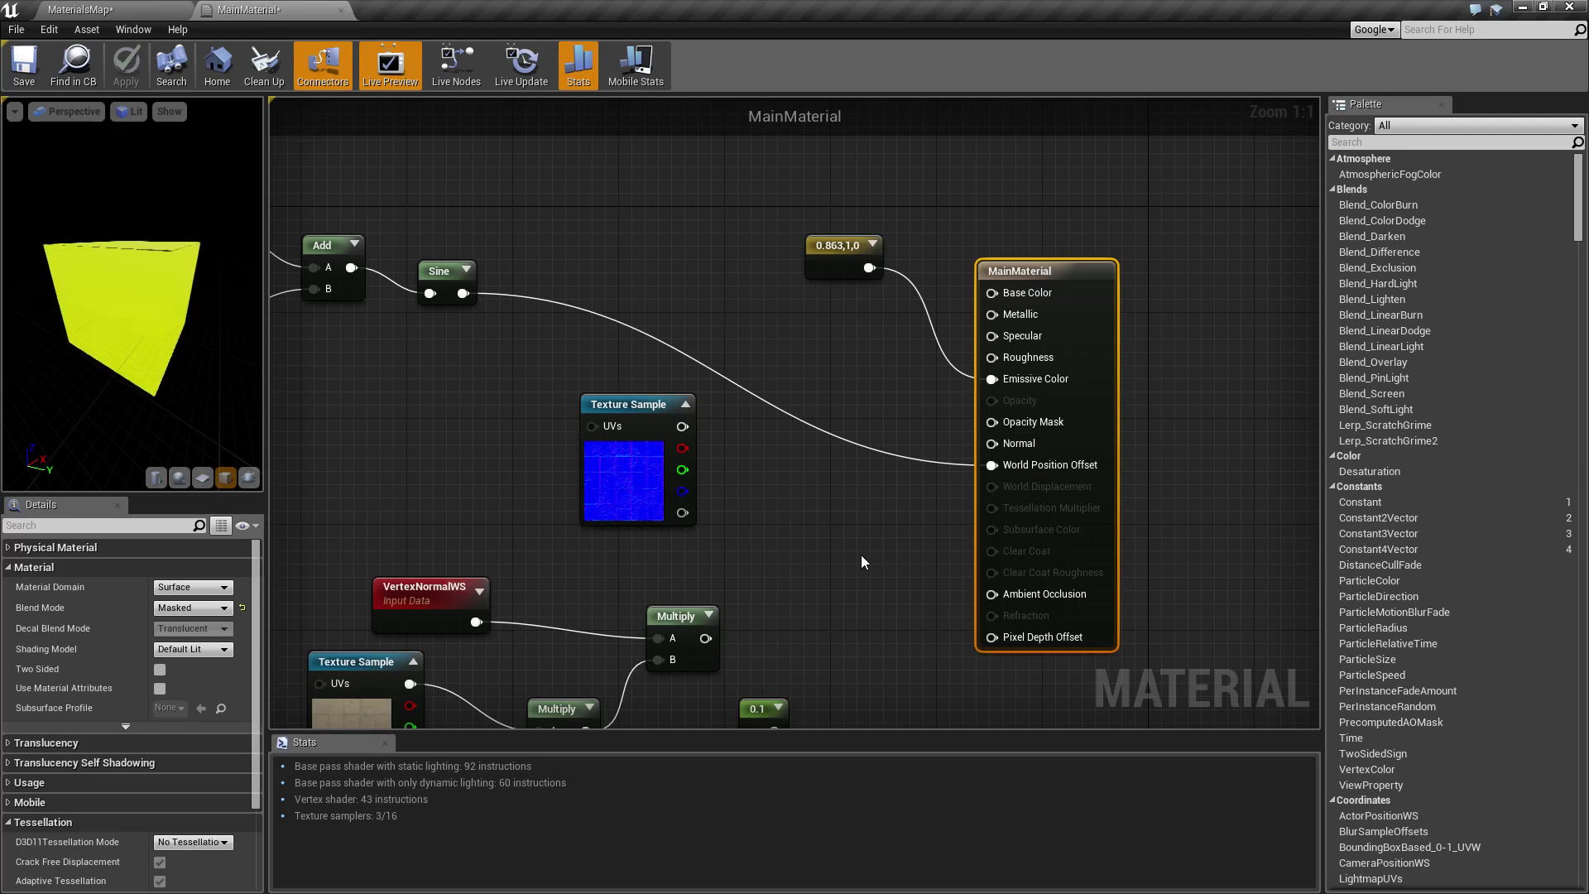
right_drag(861, 554, 894, 509)
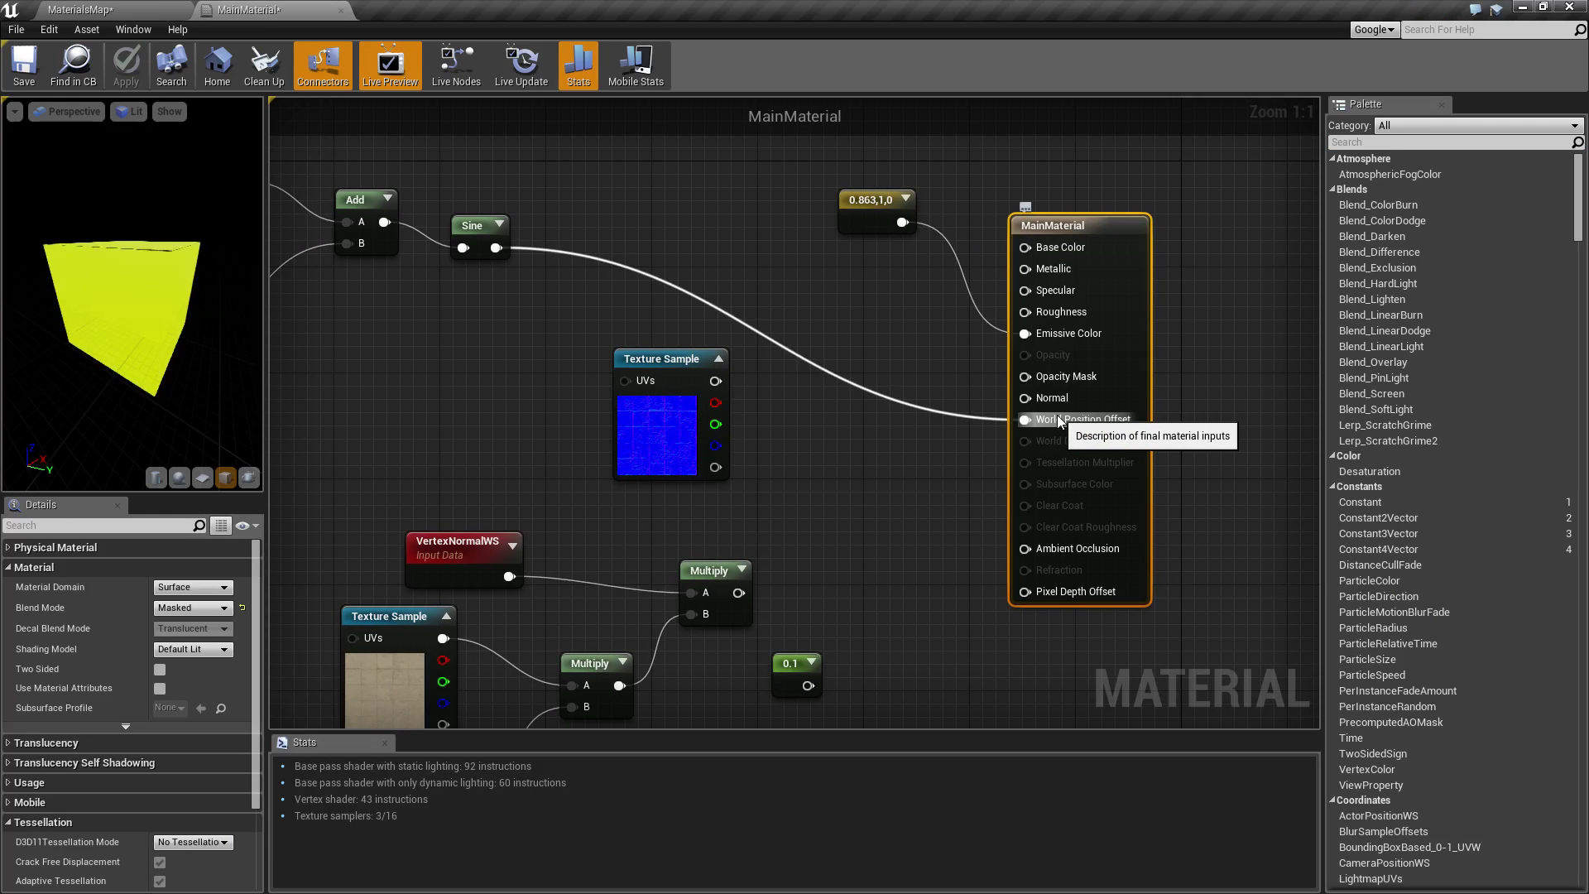
right_drag(842, 498, 1238, 523)
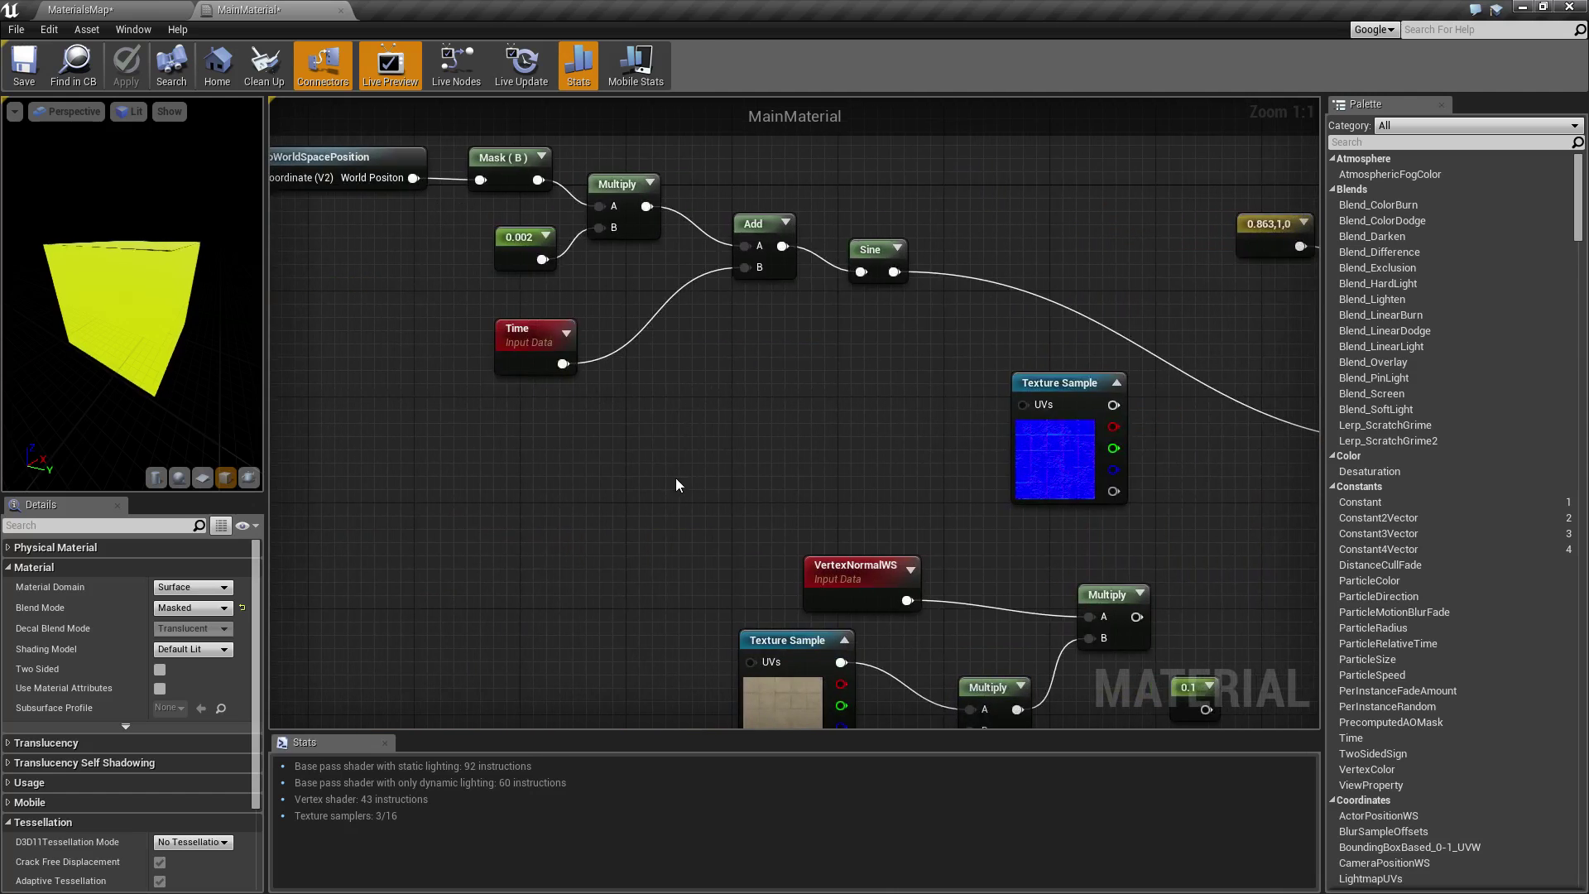
right_drag(675, 476, 845, 512)
drag(458, 162, 503, 260)
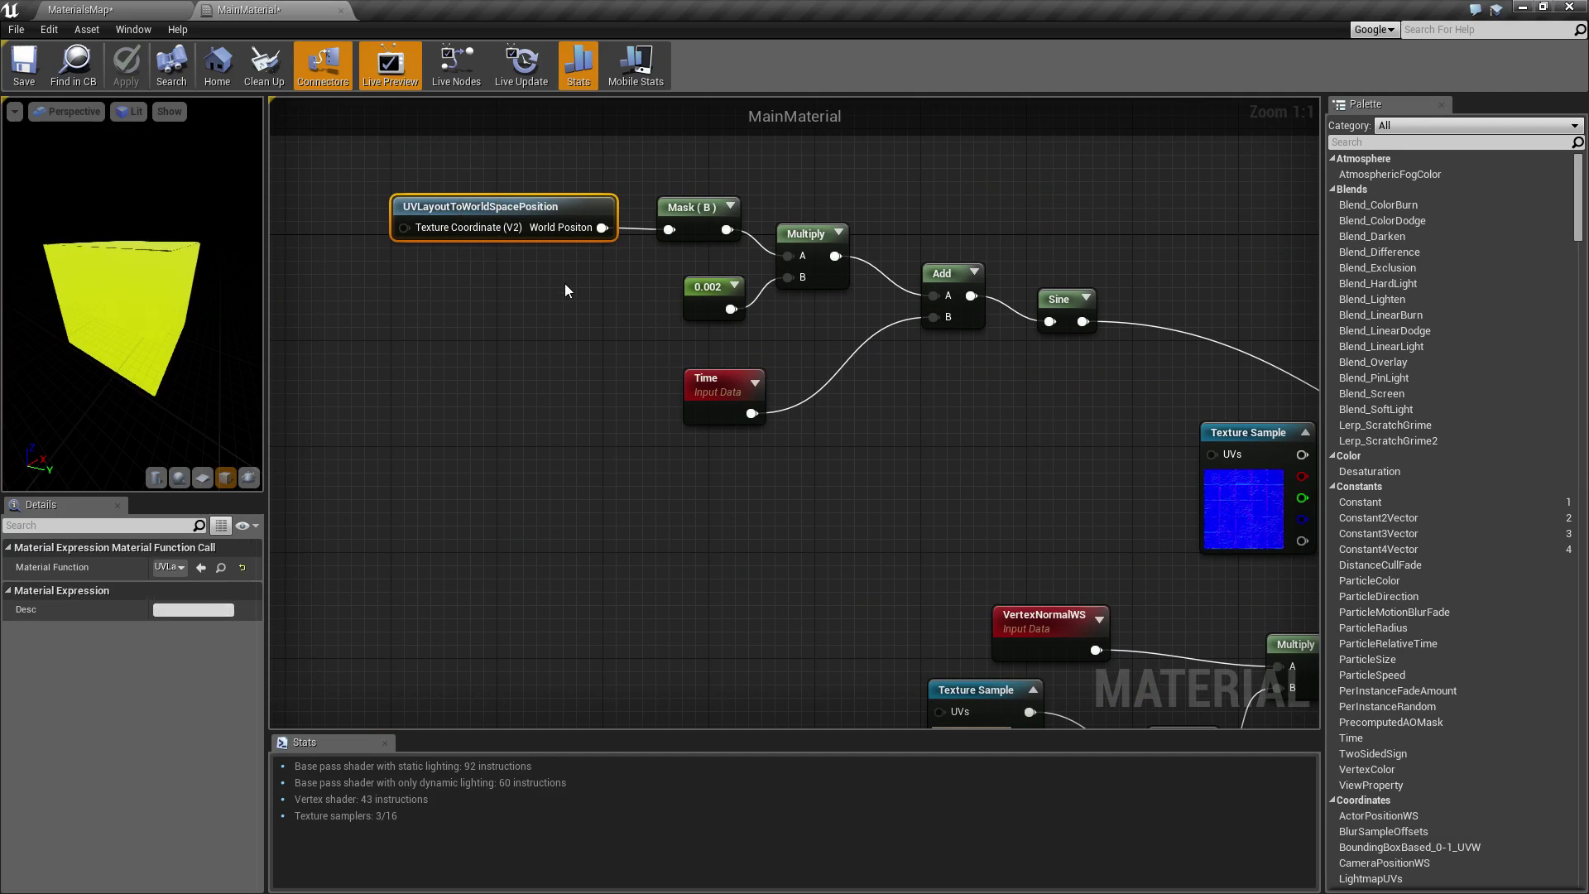
right_drag(750, 311, 608, 344)
drag(503, 171, 783, 439)
click(682, 490)
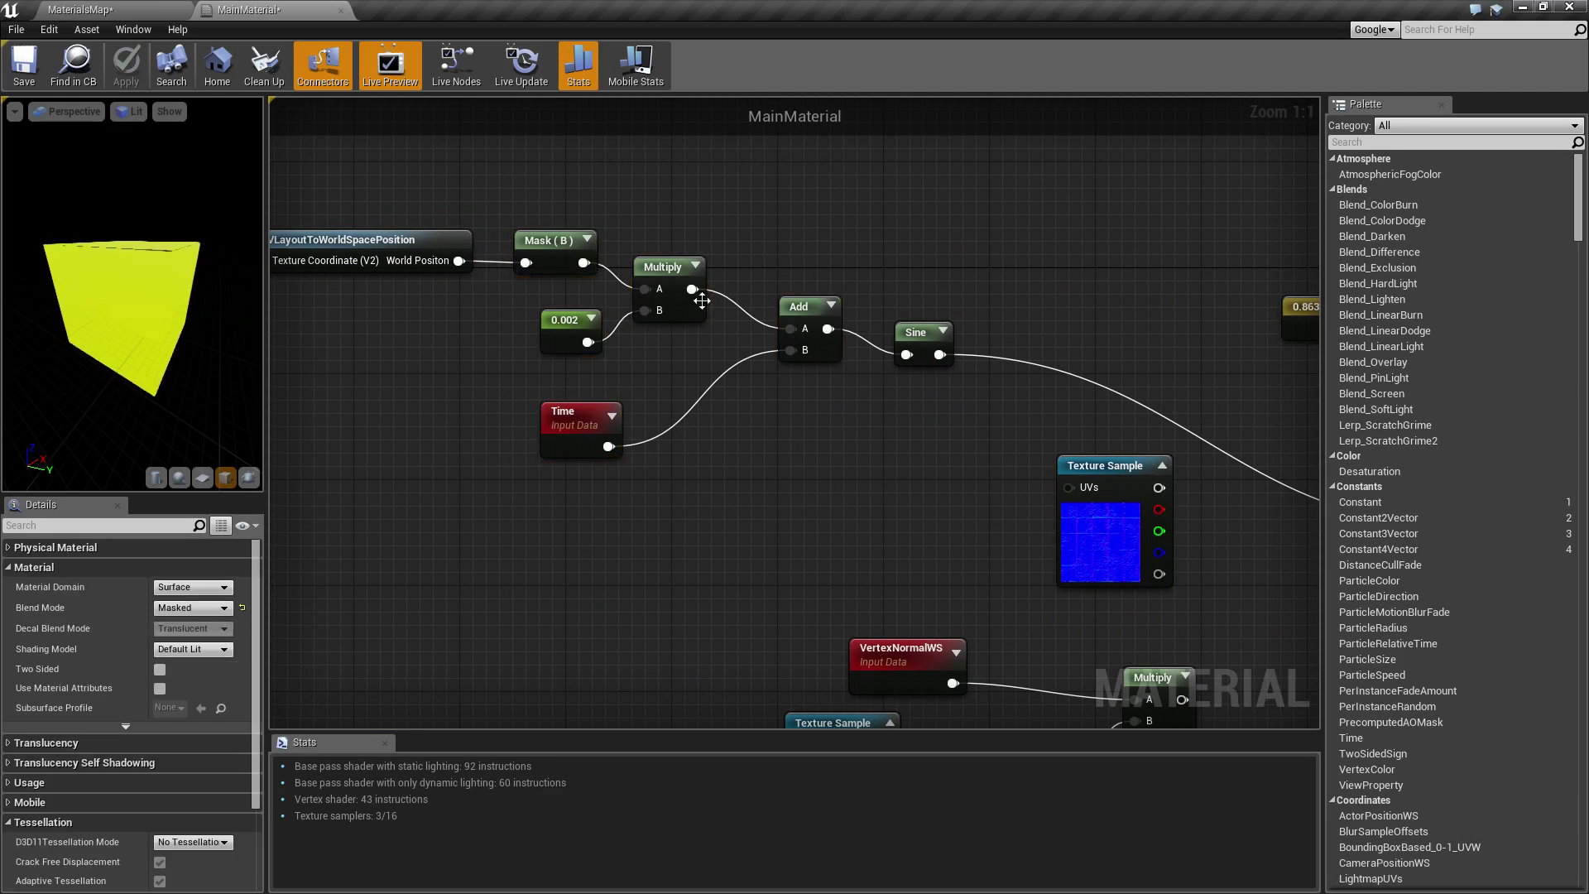
right_drag(894, 464, 743, 455)
- Disconnect Sine from World Position Offset and connect the Multiply node fed by VertexNormalWS in its place
right_drag(1167, 536, 929, 457)
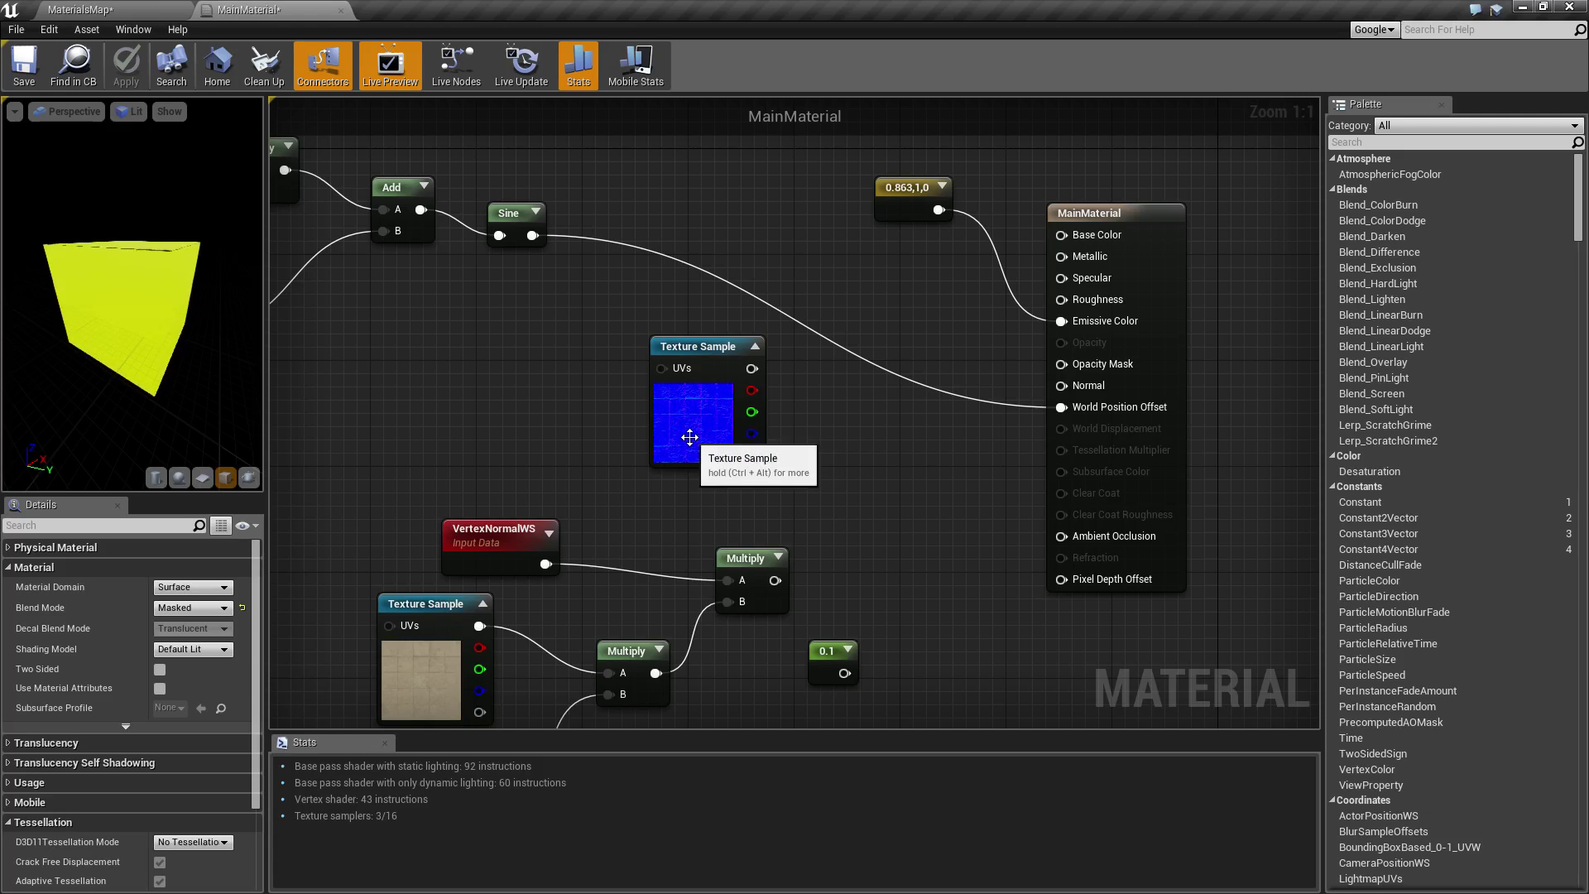
alt+click(1062, 407)
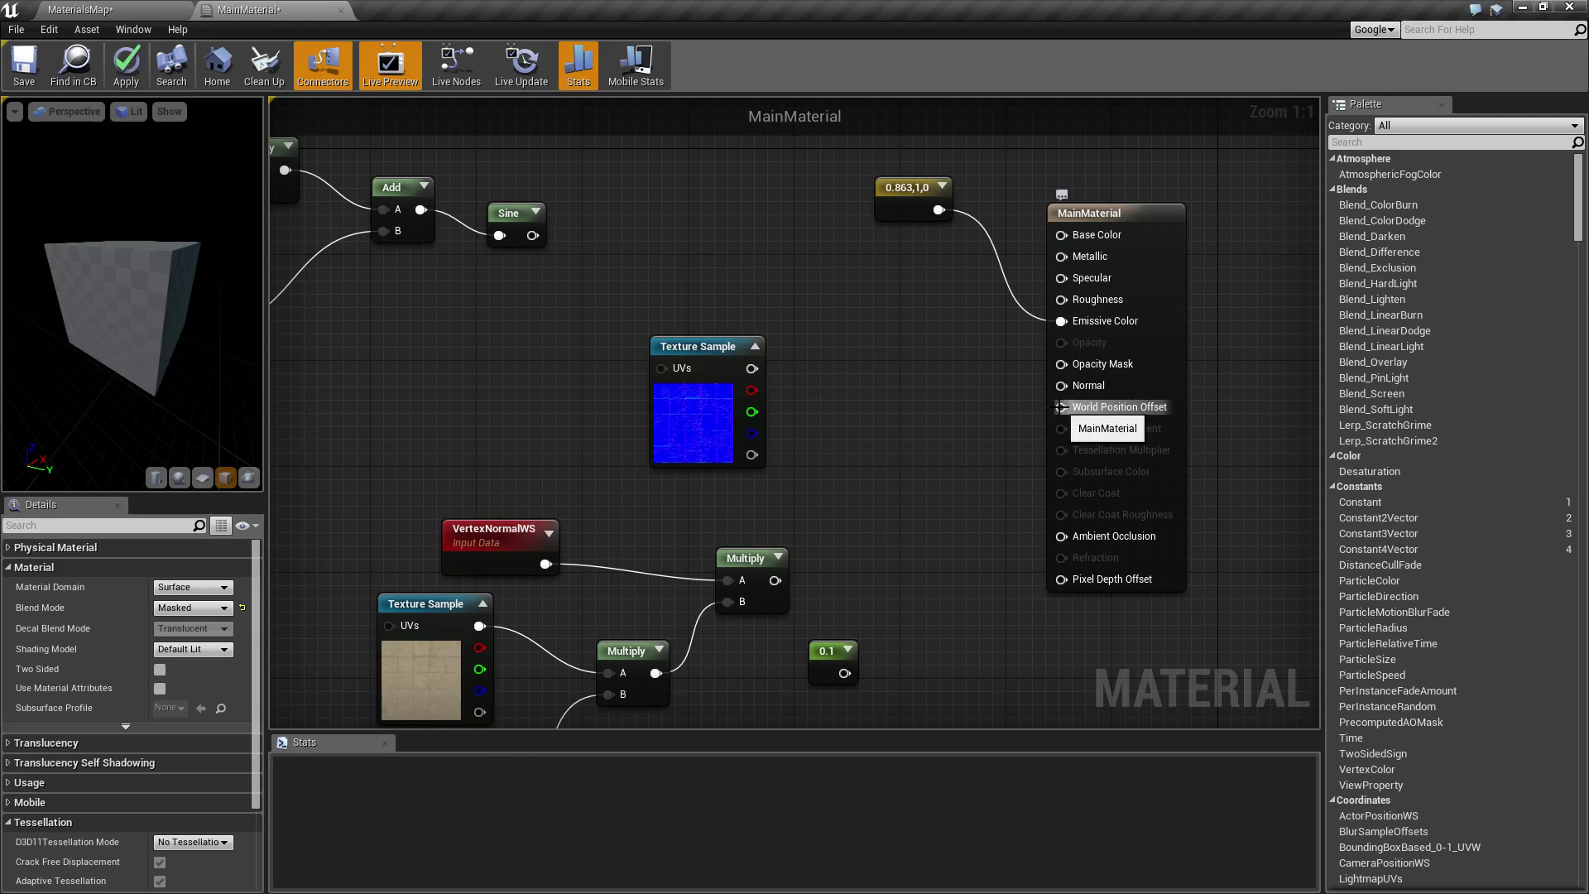
drag(771, 579, 1070, 409)
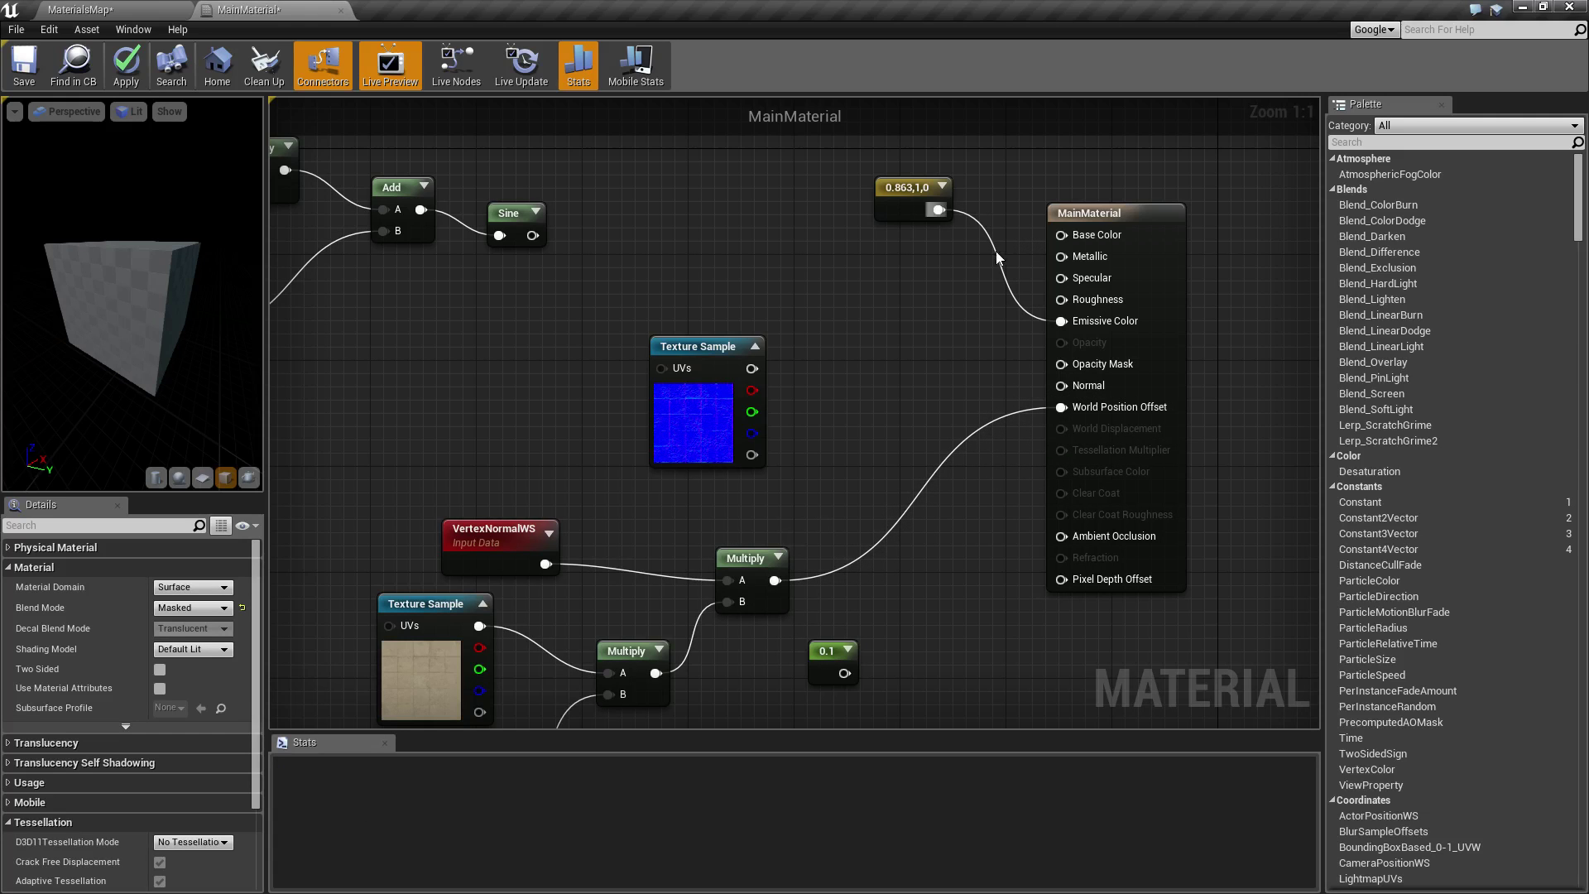
- Move the yellow color constant's connection from Emissive Color to Base Color and change its color to white (1, 1, 1)
ctrl+drag(947, 217, 1090, 234)
double_click(930, 198)
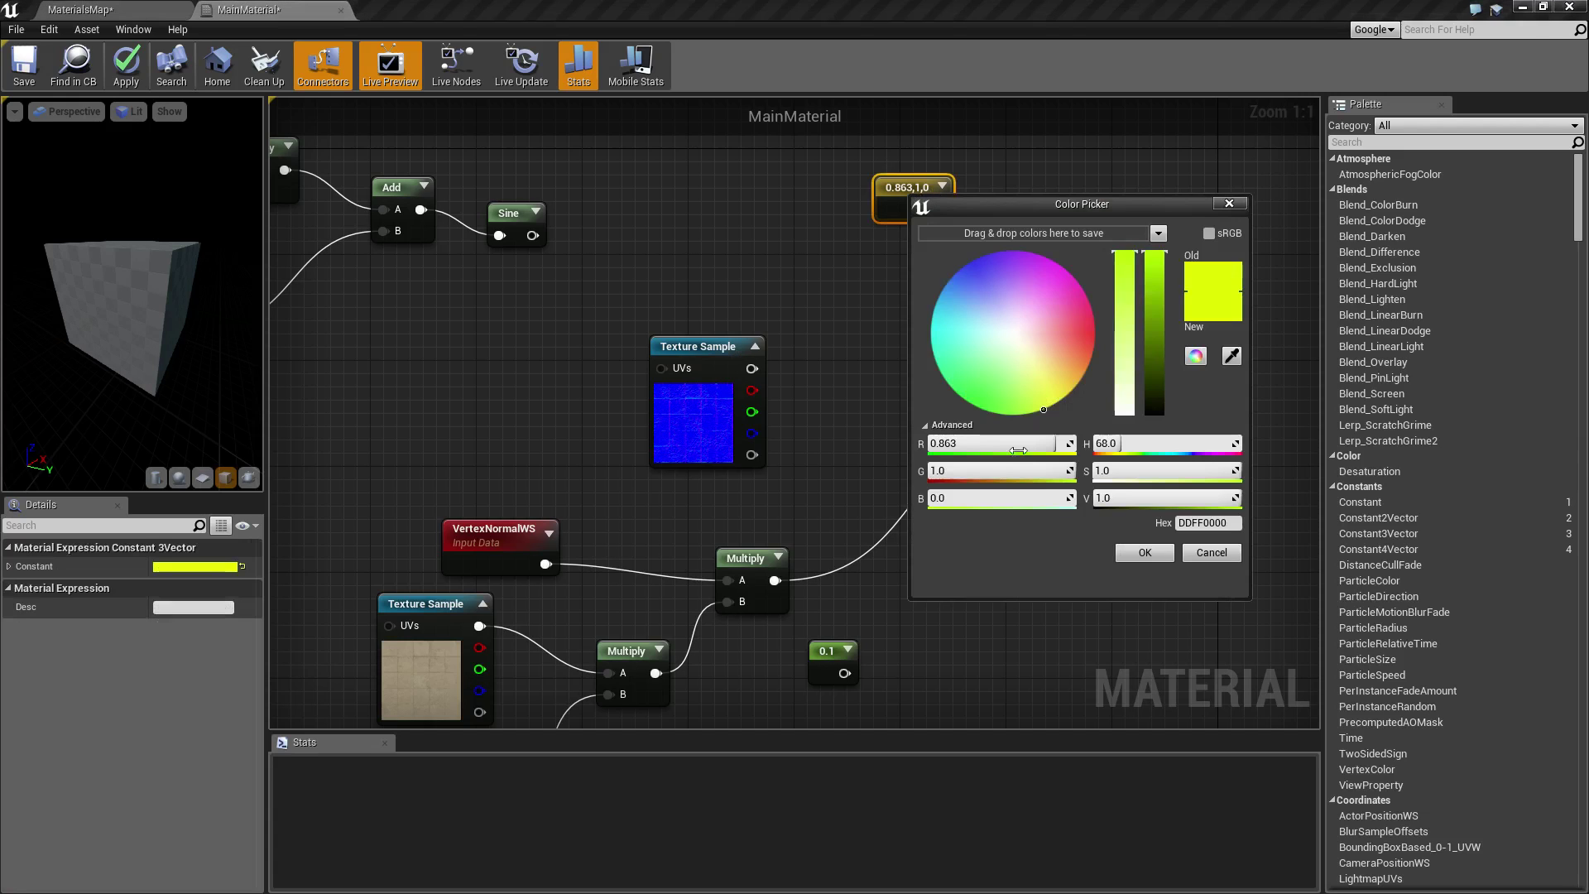
text(1)
key(Return)
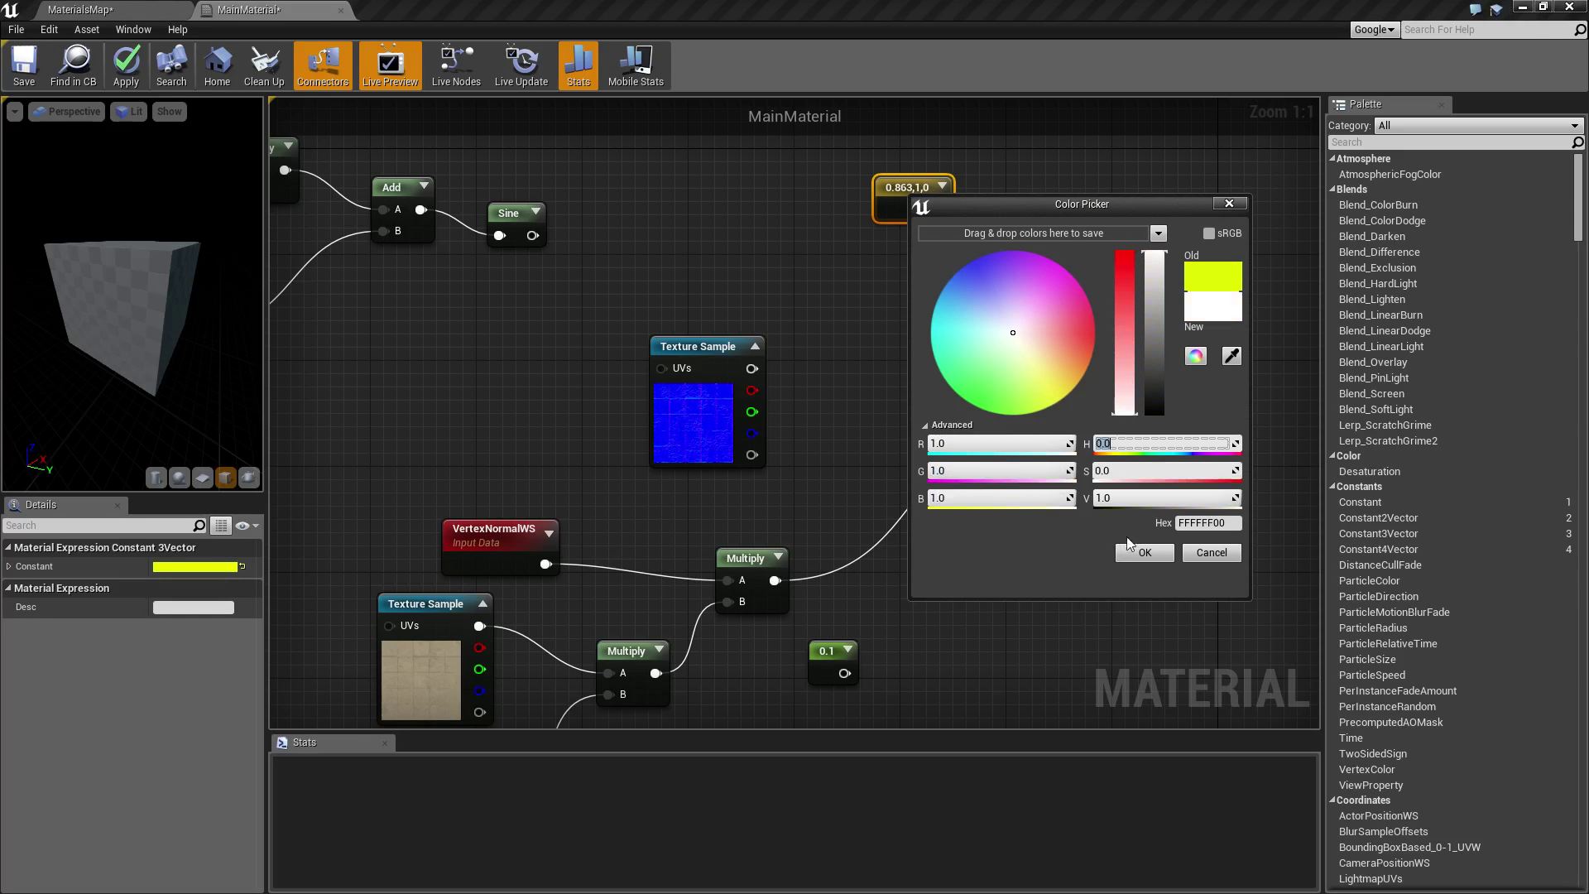
click(1144, 552)
- Connect the blue normal map Texture Sample to the Normal input and apply the material
drag(768, 382, 1060, 385)
right_drag(829, 484, 893, 463)
click(124, 66)
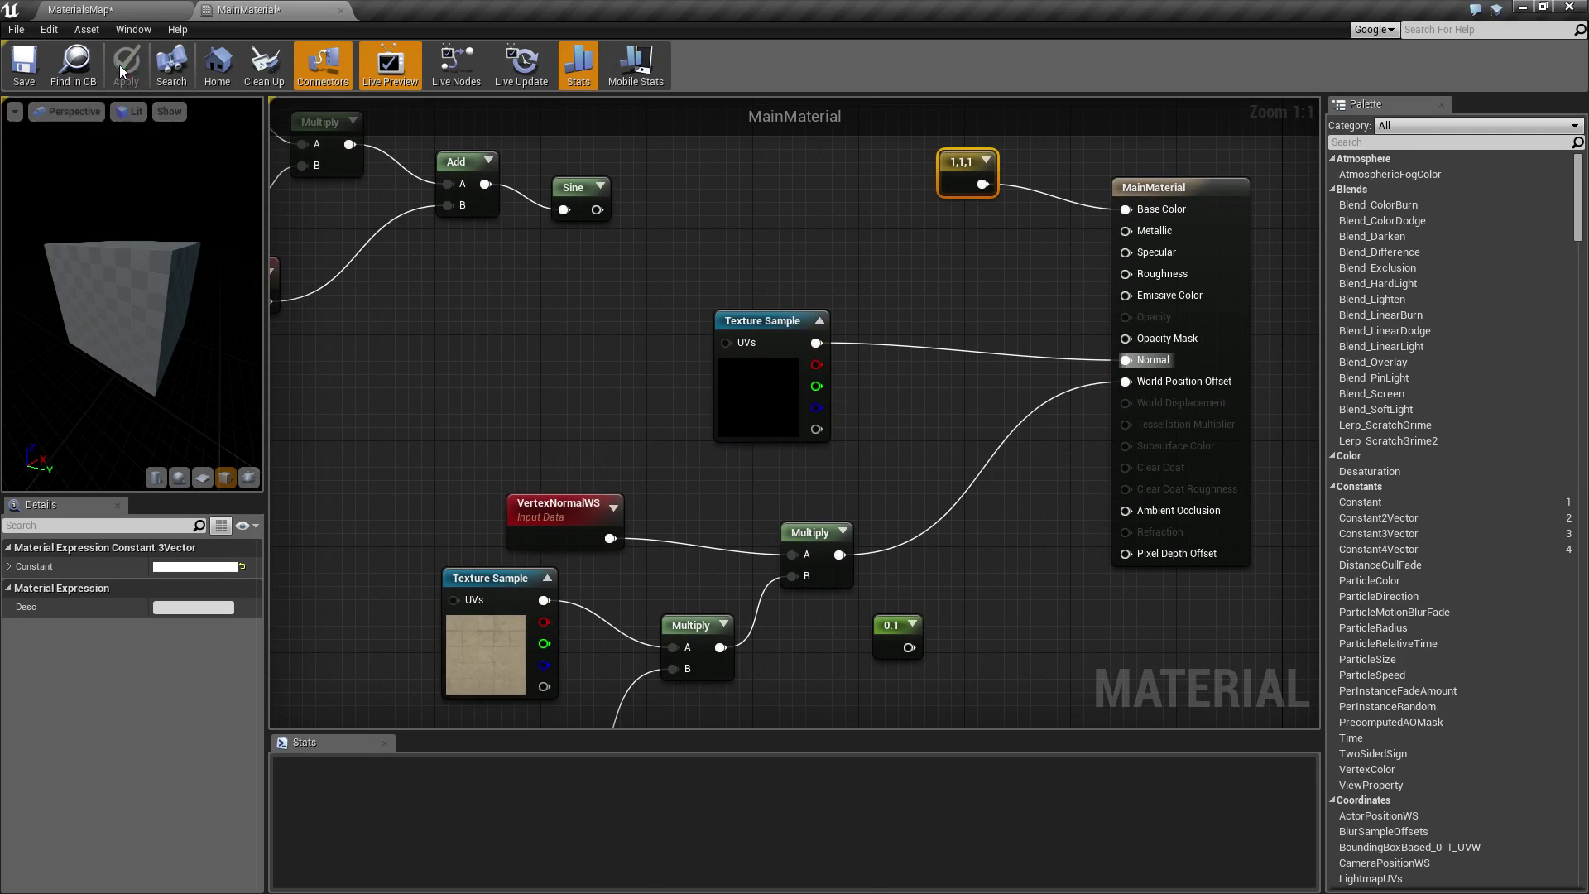
- Examine the texture-driven offset nodes and the material preview, and inspect the cube's surface in the MaterialsMap level
right_drag(588, 438, 709, 320)
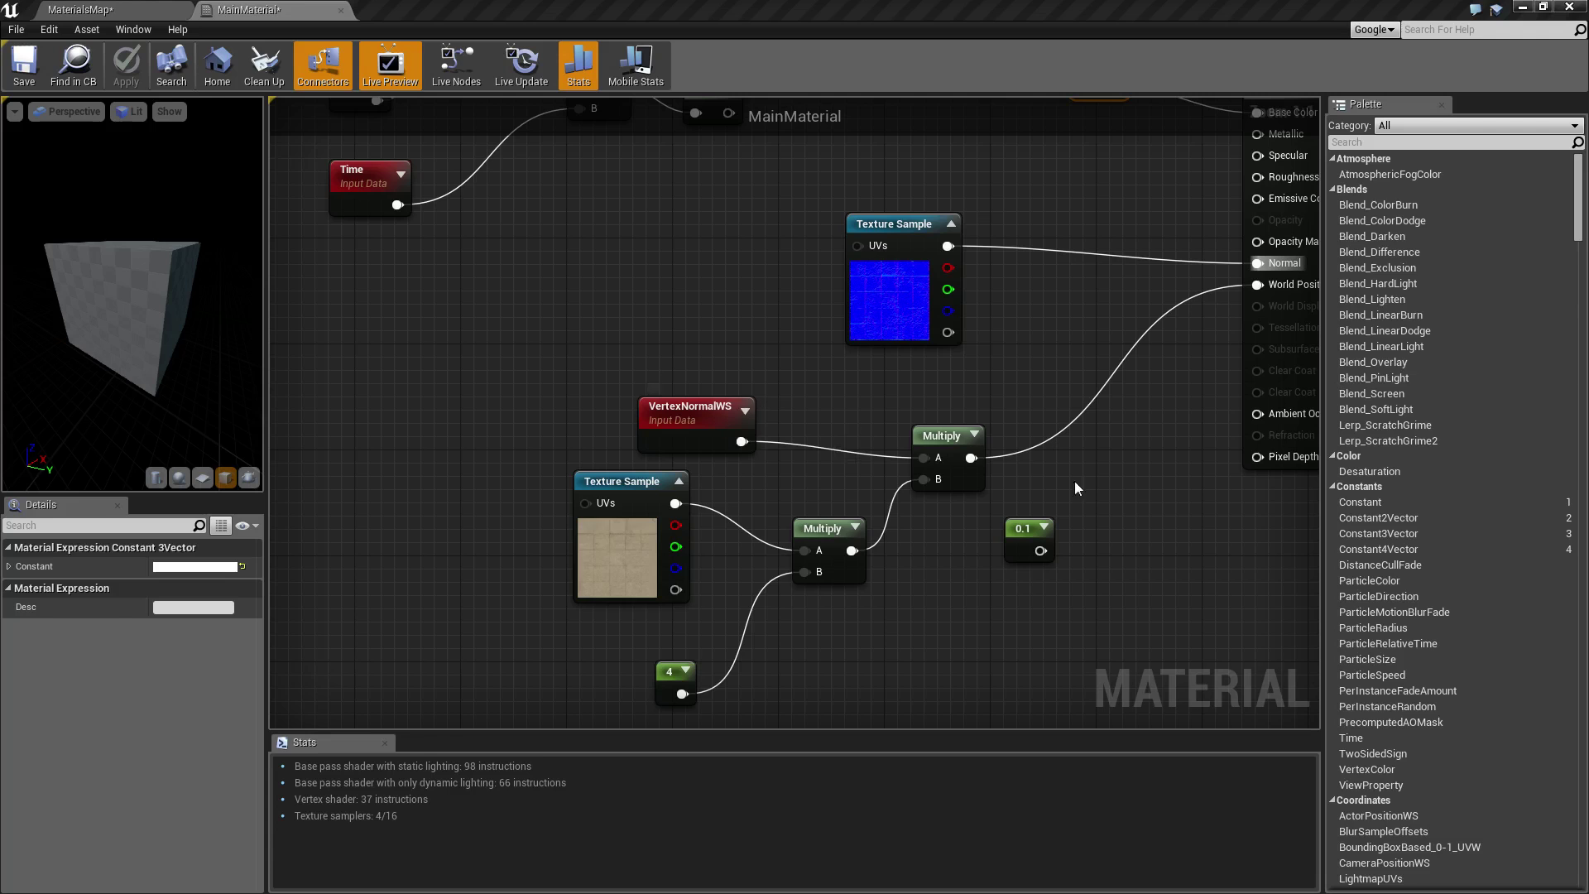
click(409, 283)
drag(130, 282, 107, 240)
click(79, 9)
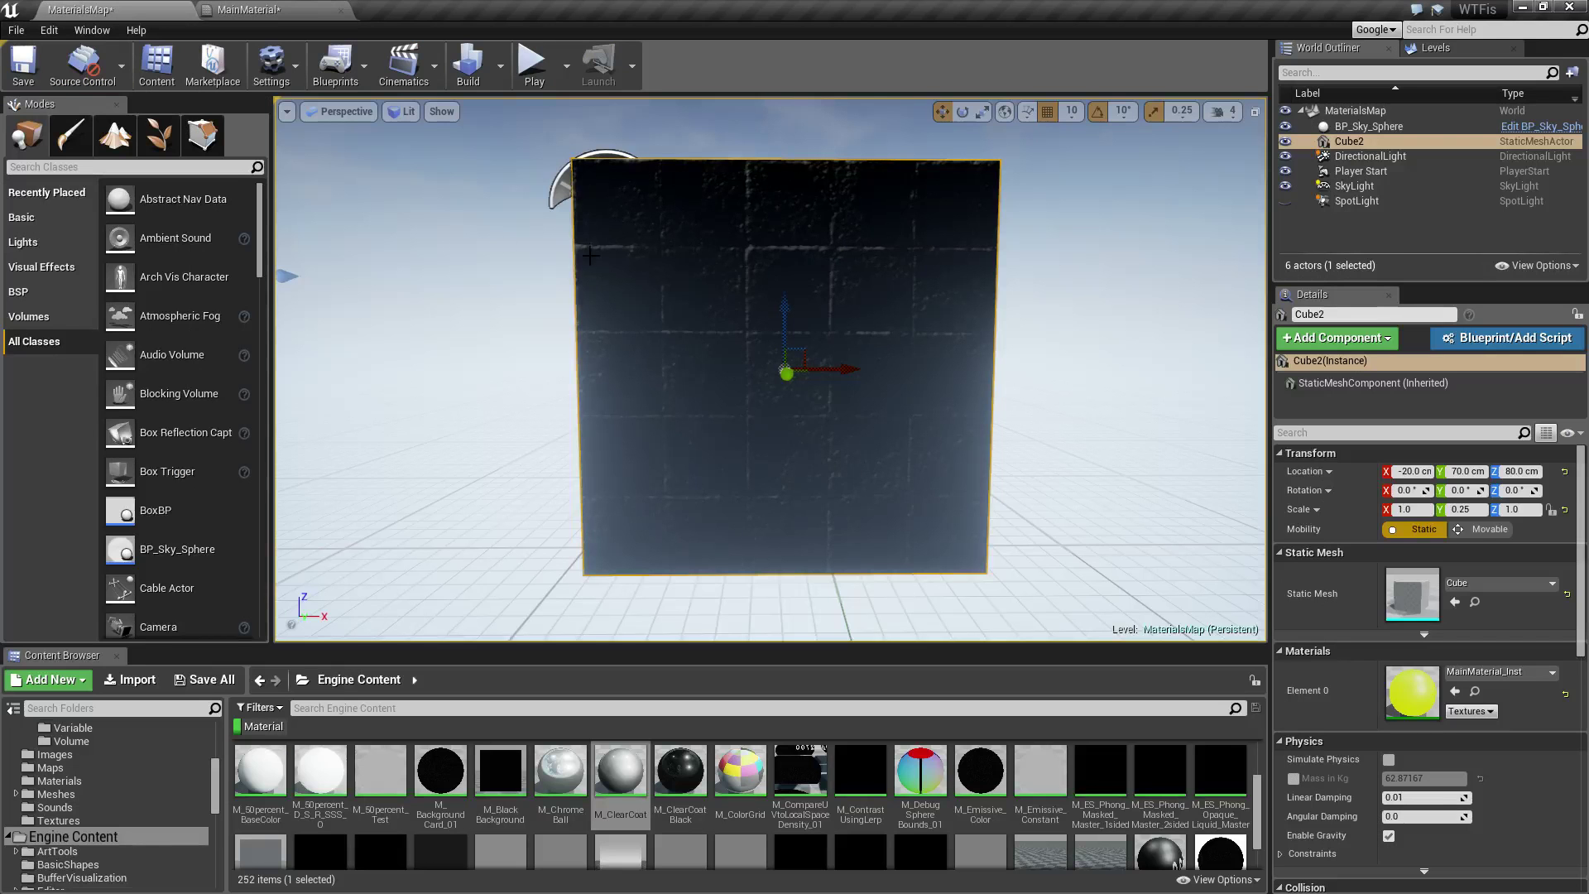
alt+drag(791, 342, 659, 323)
key(Escape)
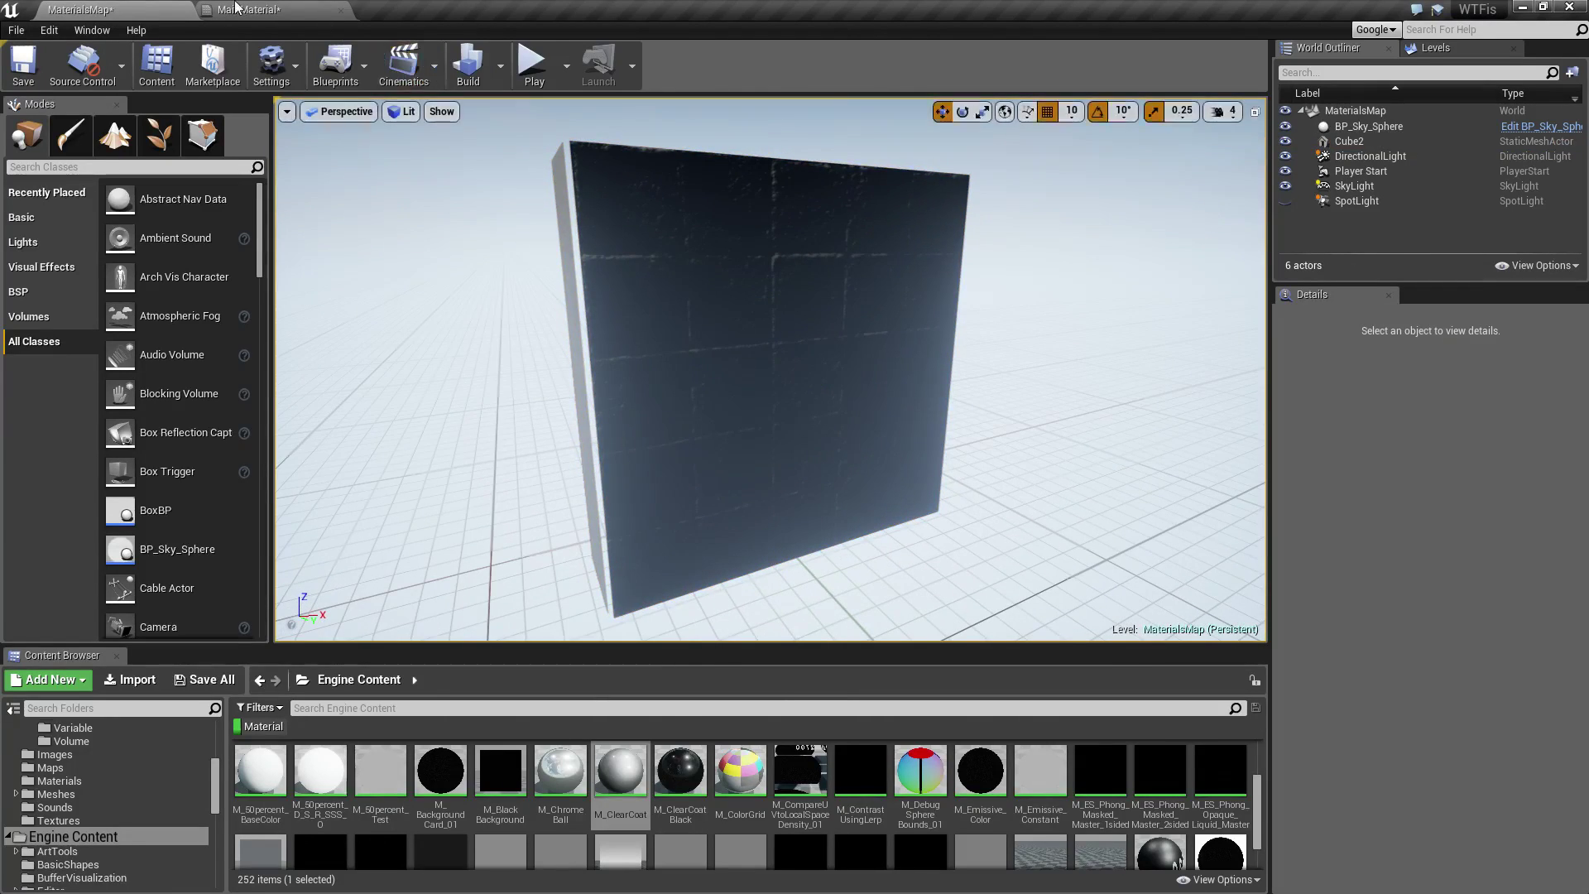
- Disconnect the Multiply node from World Position Offset, apply the material and examine the cube in the level
click(236, 6)
alt+click(1258, 285)
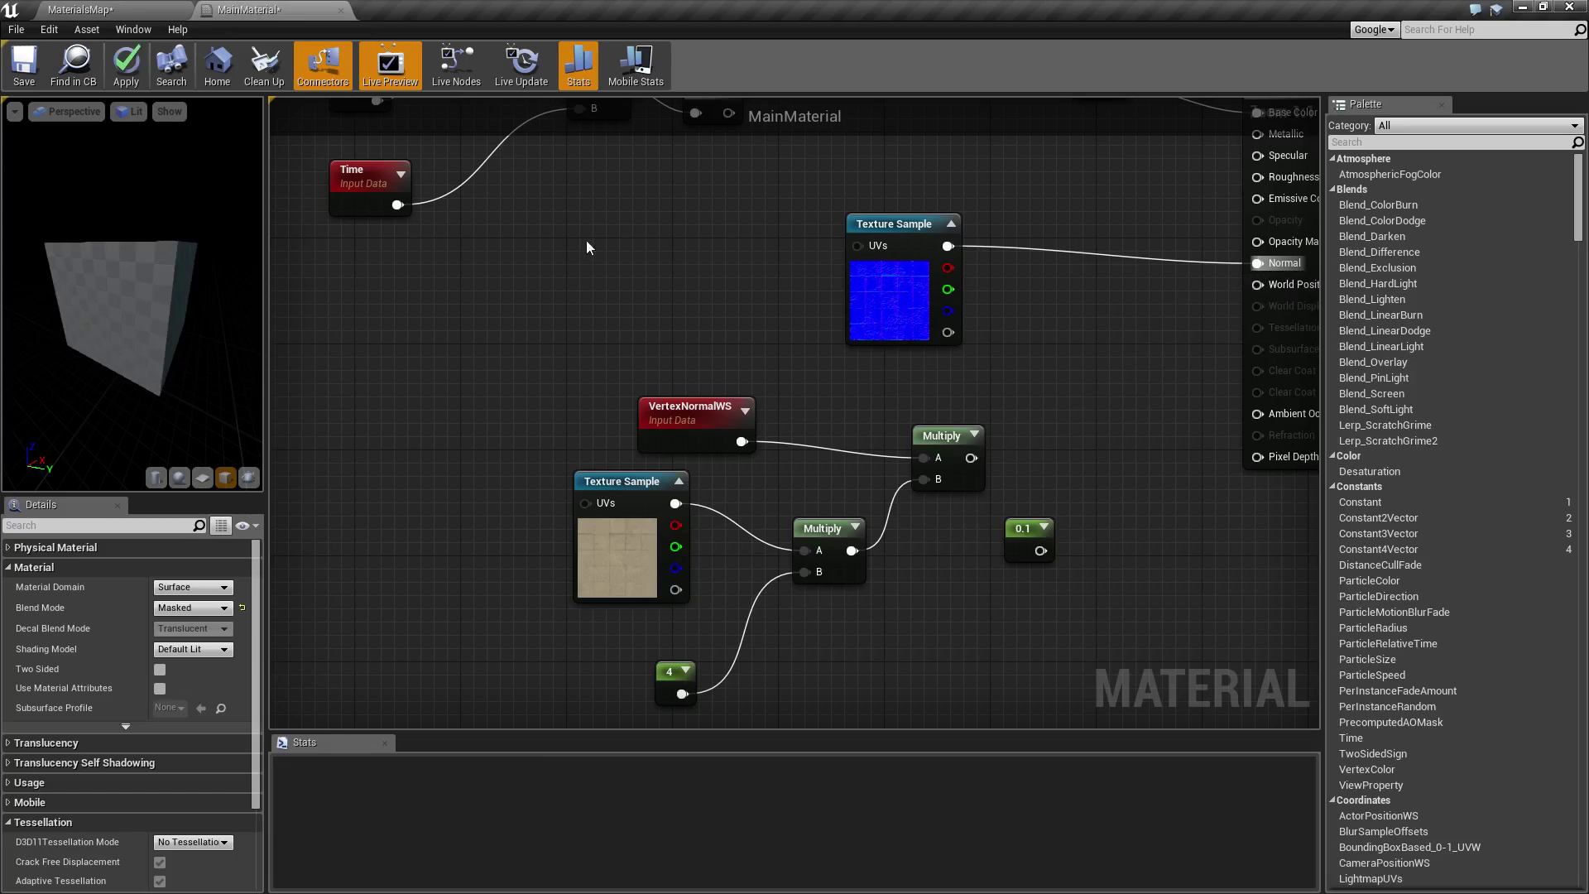
click(123, 65)
click(114, 10)
alt+drag(614, 318, 604, 380)
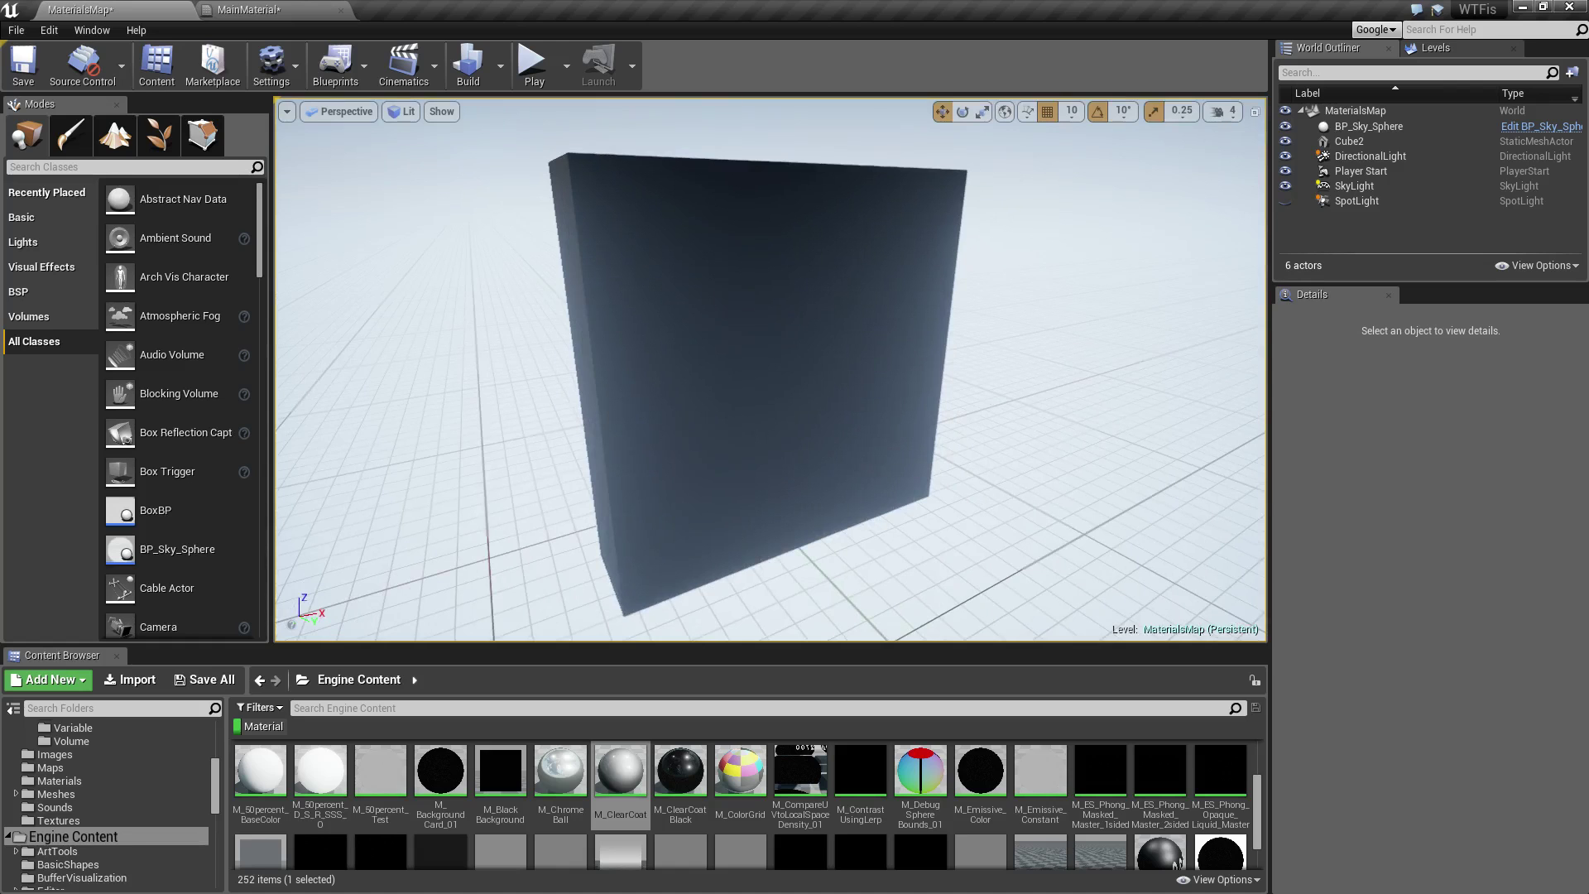
- Delete the hidden SpotLight from the level
click(1364, 185)
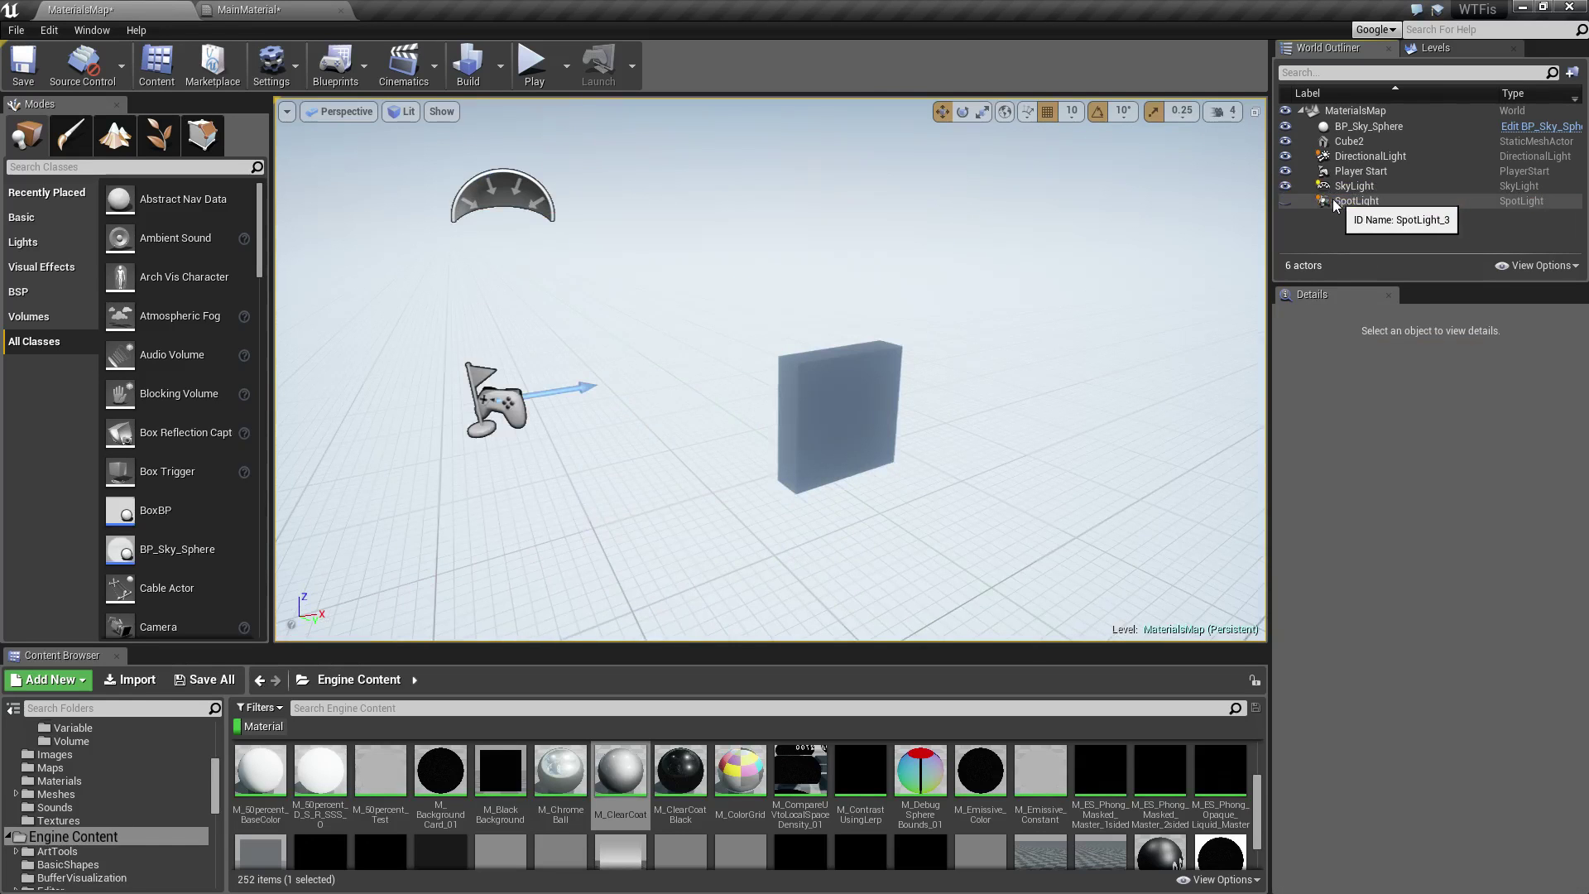
click(1285, 201)
click(1357, 202)
key(Delete)
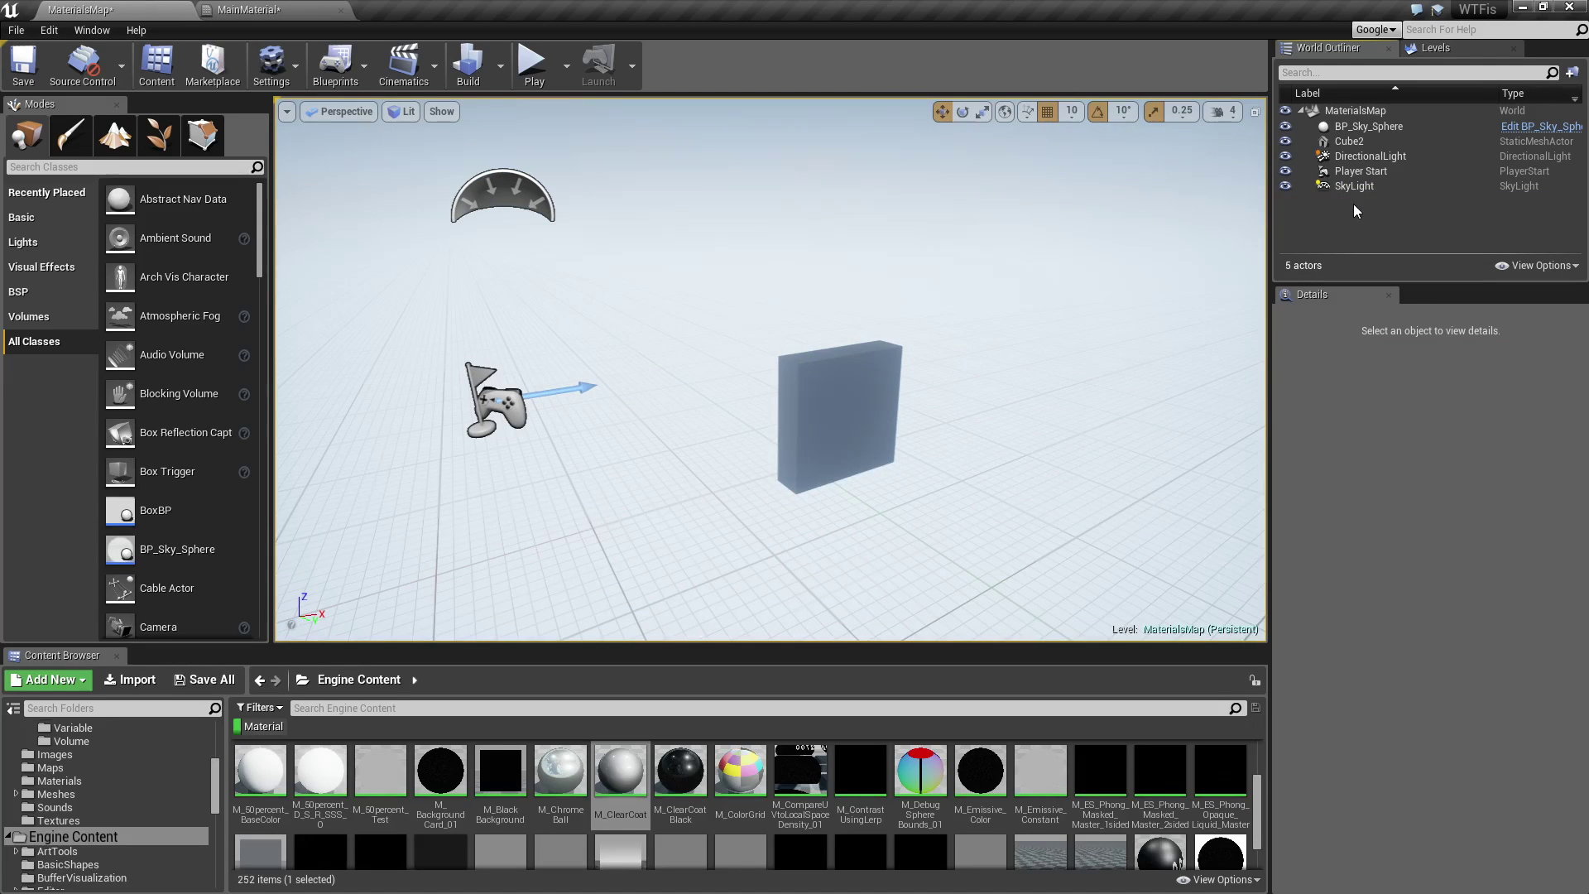
- Reset the DirectionalLight's rotation and change its Y rotation to about 359.9°
click(1367, 156)
click(1564, 490)
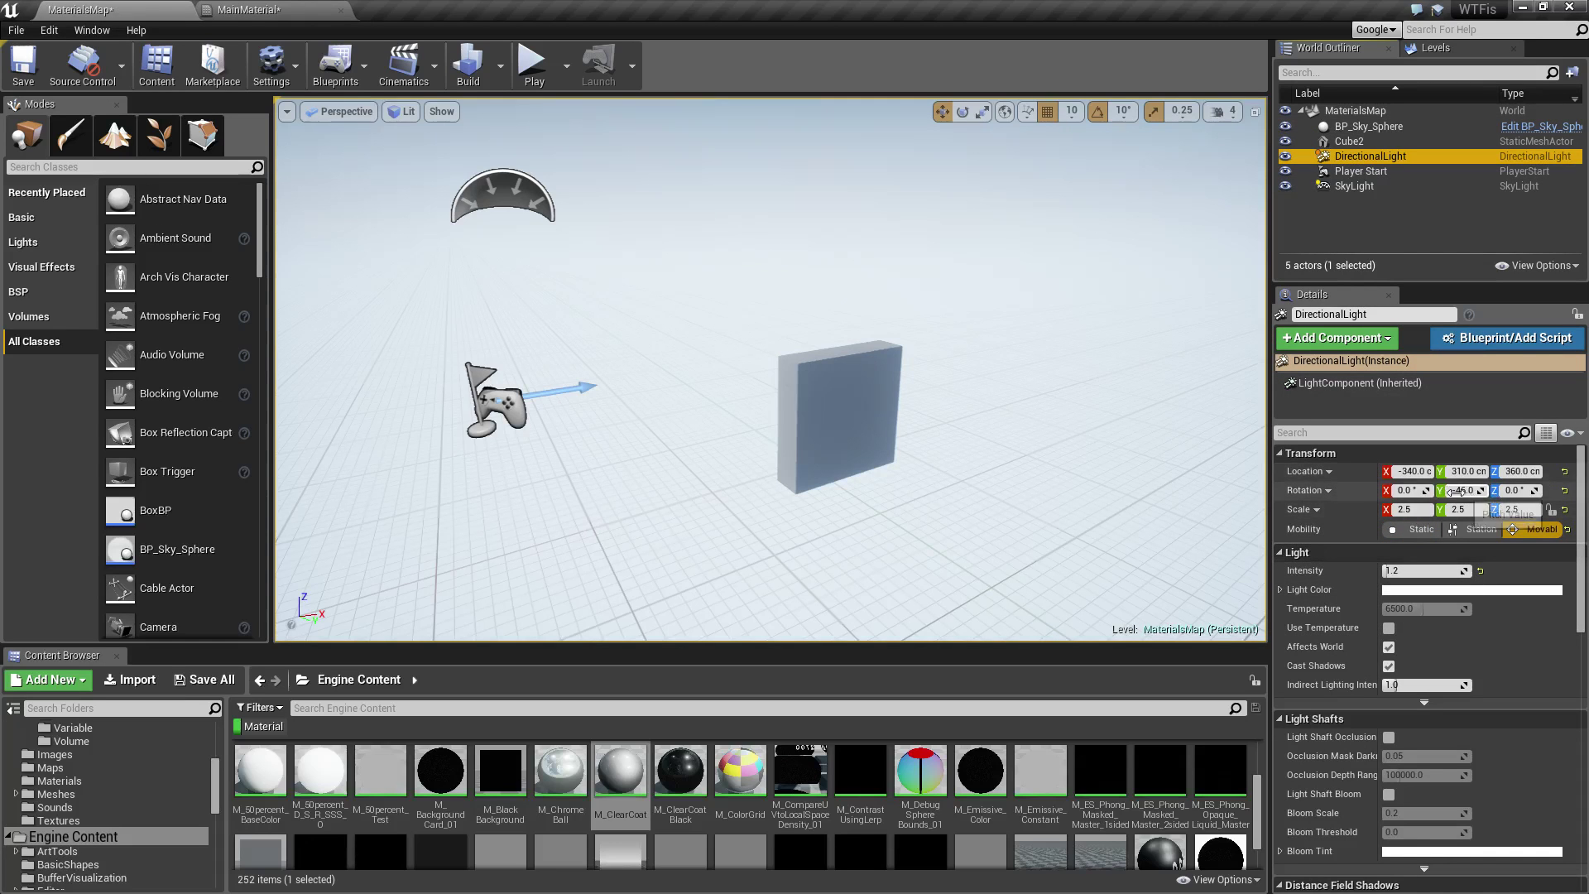
mouse_move(1460, 490)
mouse_down()
mouse_move(1440, 490)
mouse_move(1458, 490)
mouse_up()
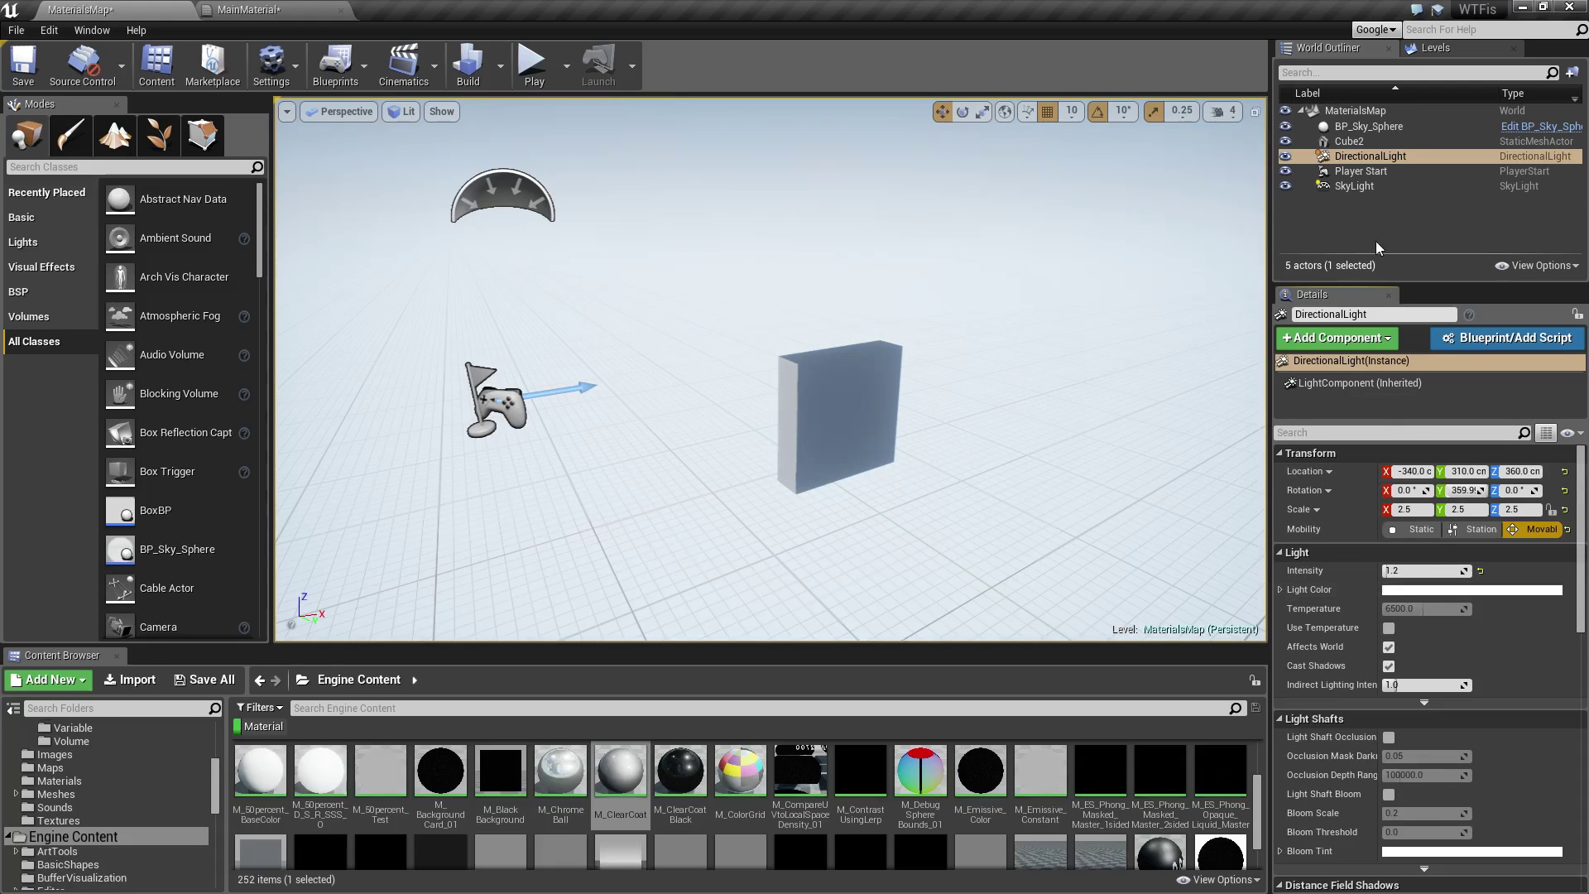
- Refresh the BP_Sky_Sphere material to match the rotated light, and select the cube to inspect its lighting
click(1354, 186)
key(Up)
key(Up)
key(Up)
key(Up)
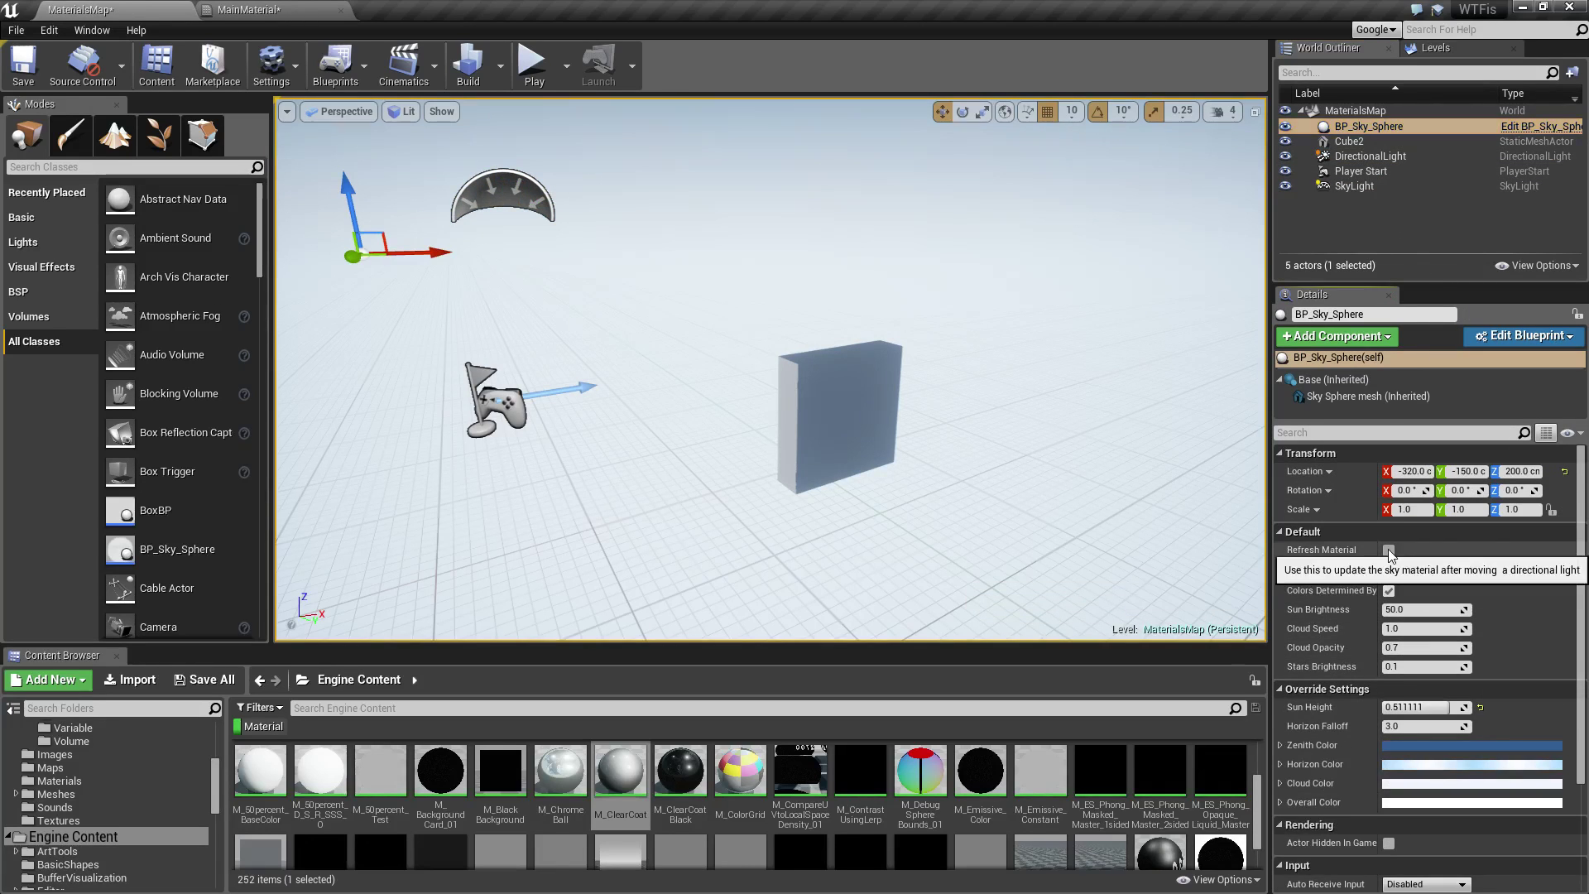
click(1389, 549)
click(944, 411)
click(859, 425)
right_drag(858, 425, 902, 395)
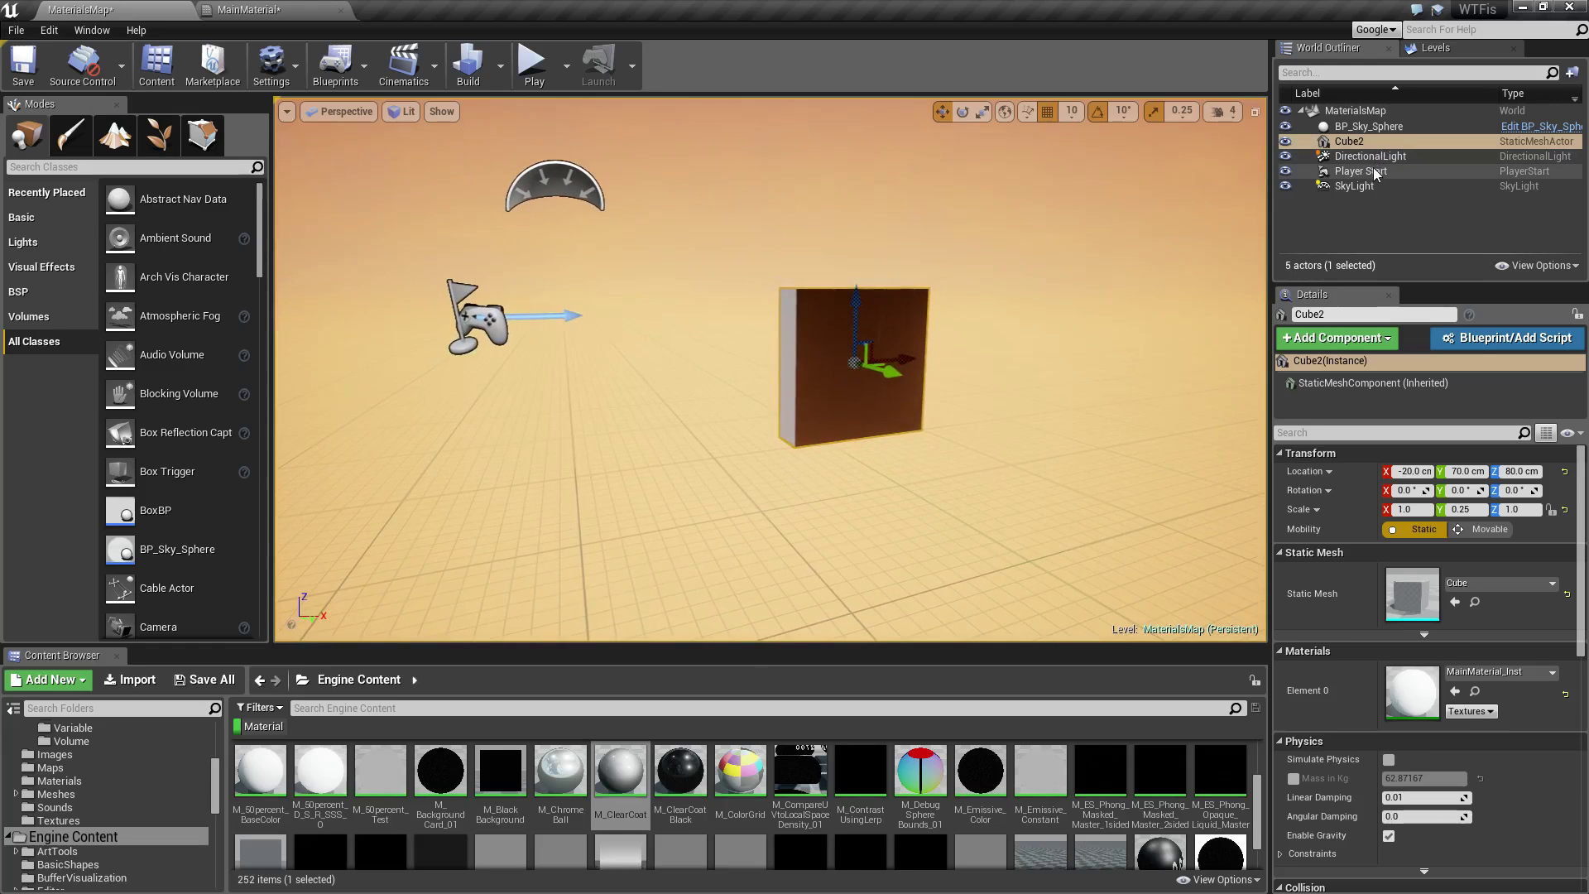
- Set the DirectionalLight's Y rotation to about 304.7°
click(1370, 156)
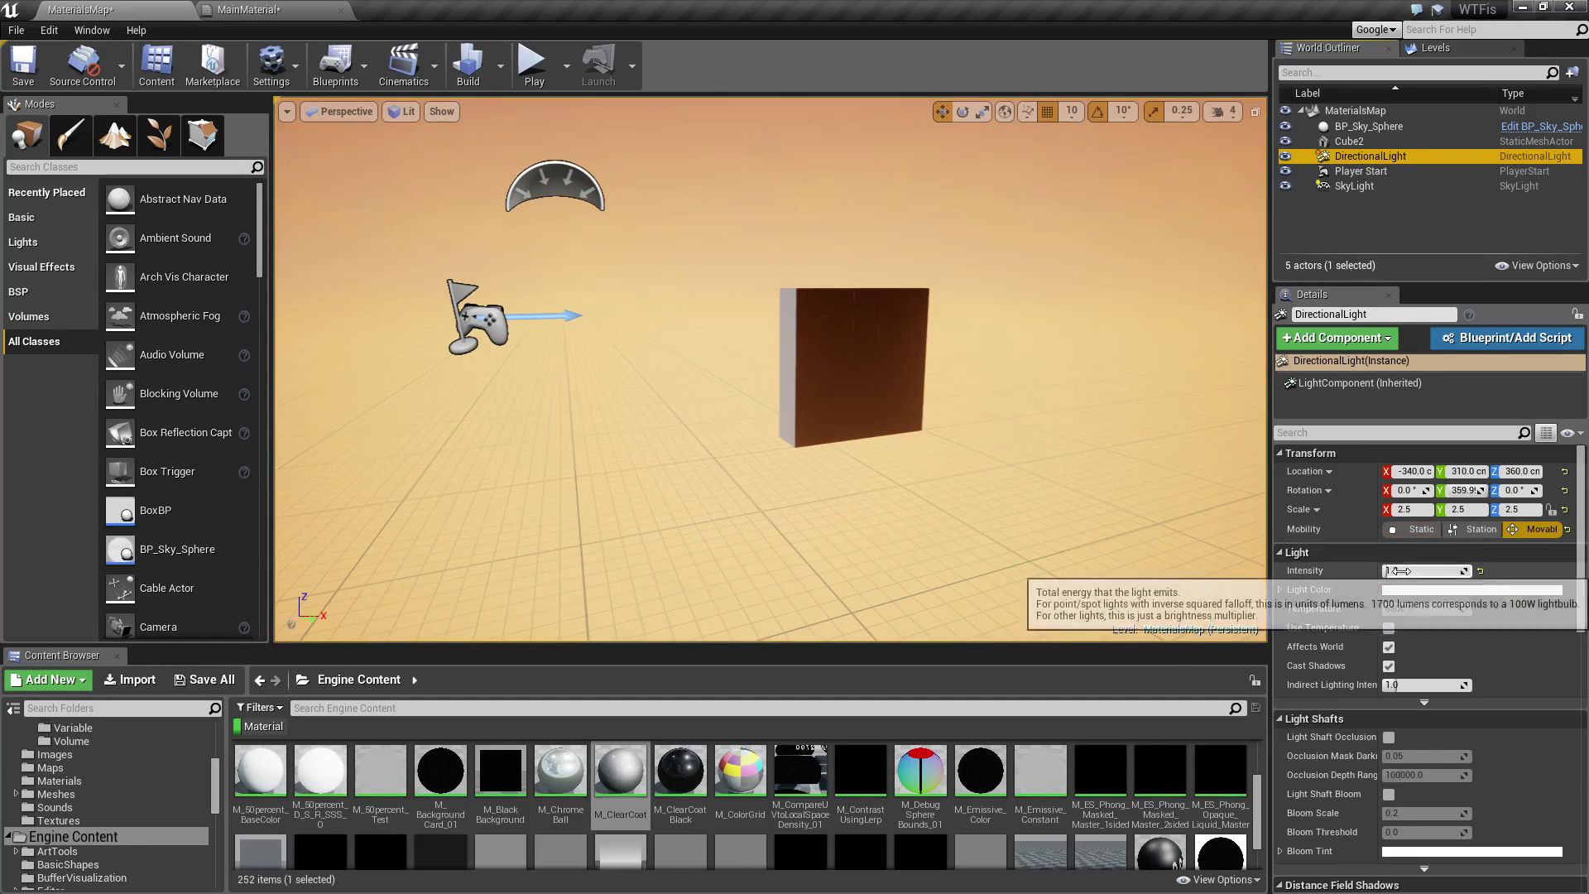
key(f)
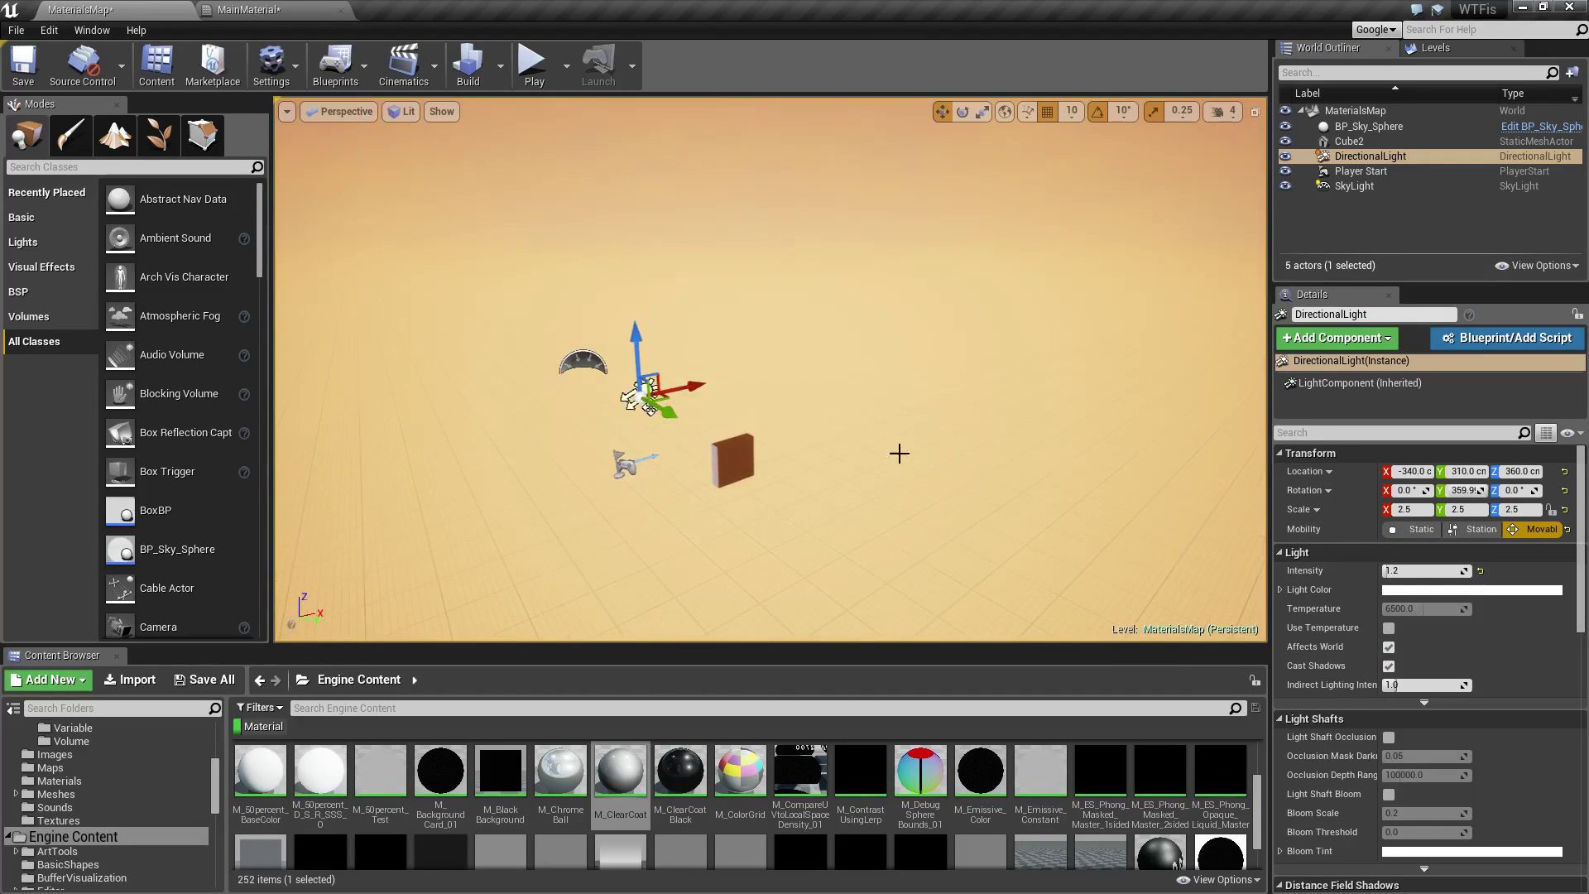
right_drag(897, 450, 857, 450)
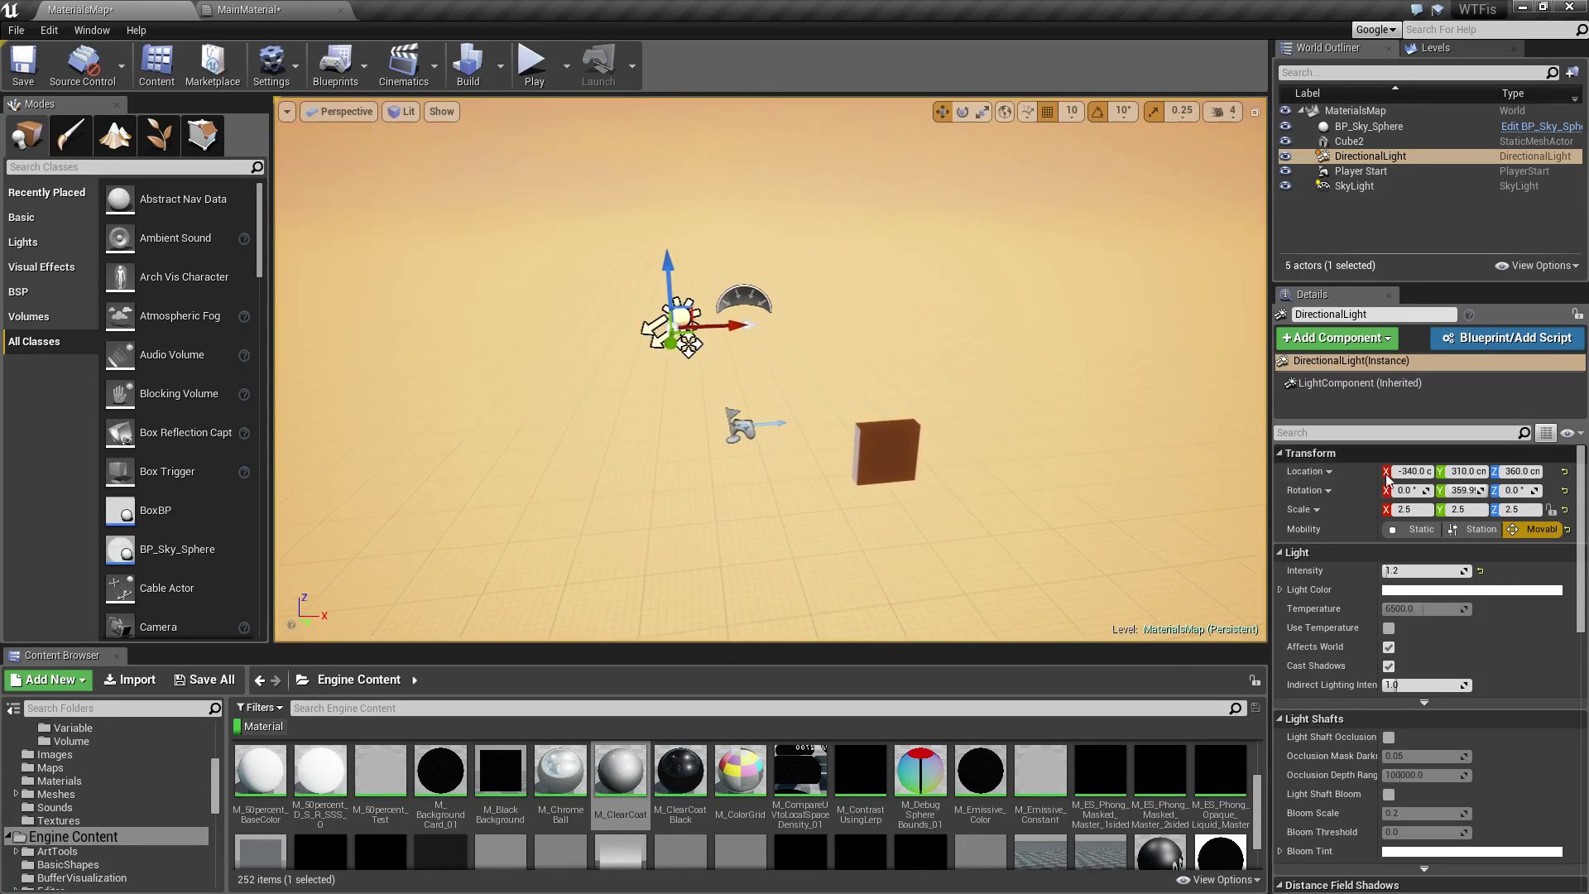
drag(1462, 490, 1454, 490)
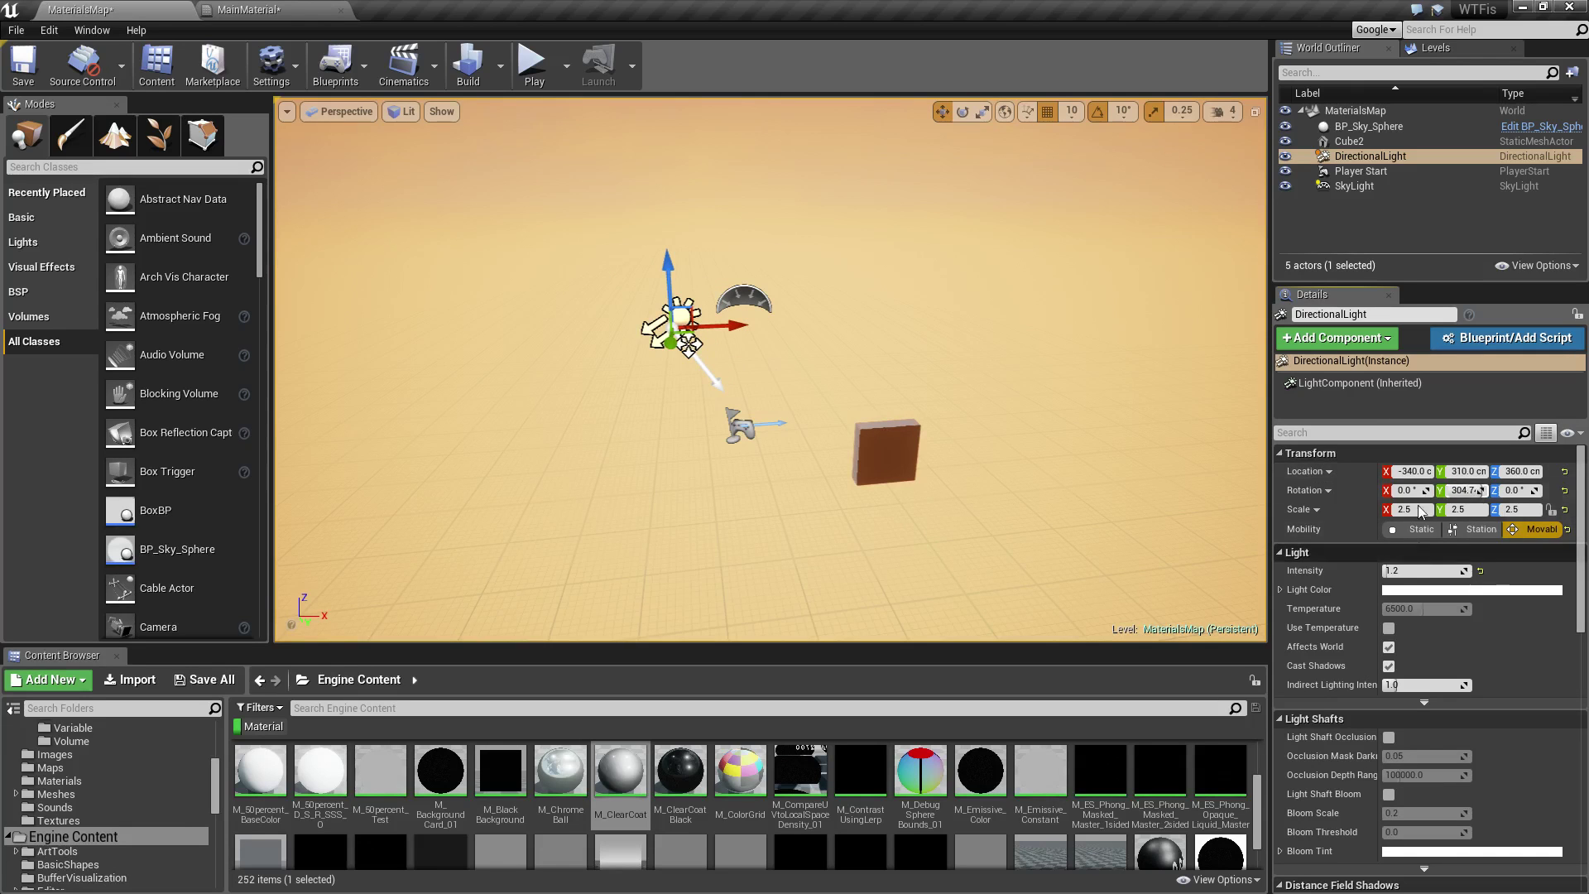
- Refresh the BP_Sky_Sphere material for the new light angle
click(1369, 125)
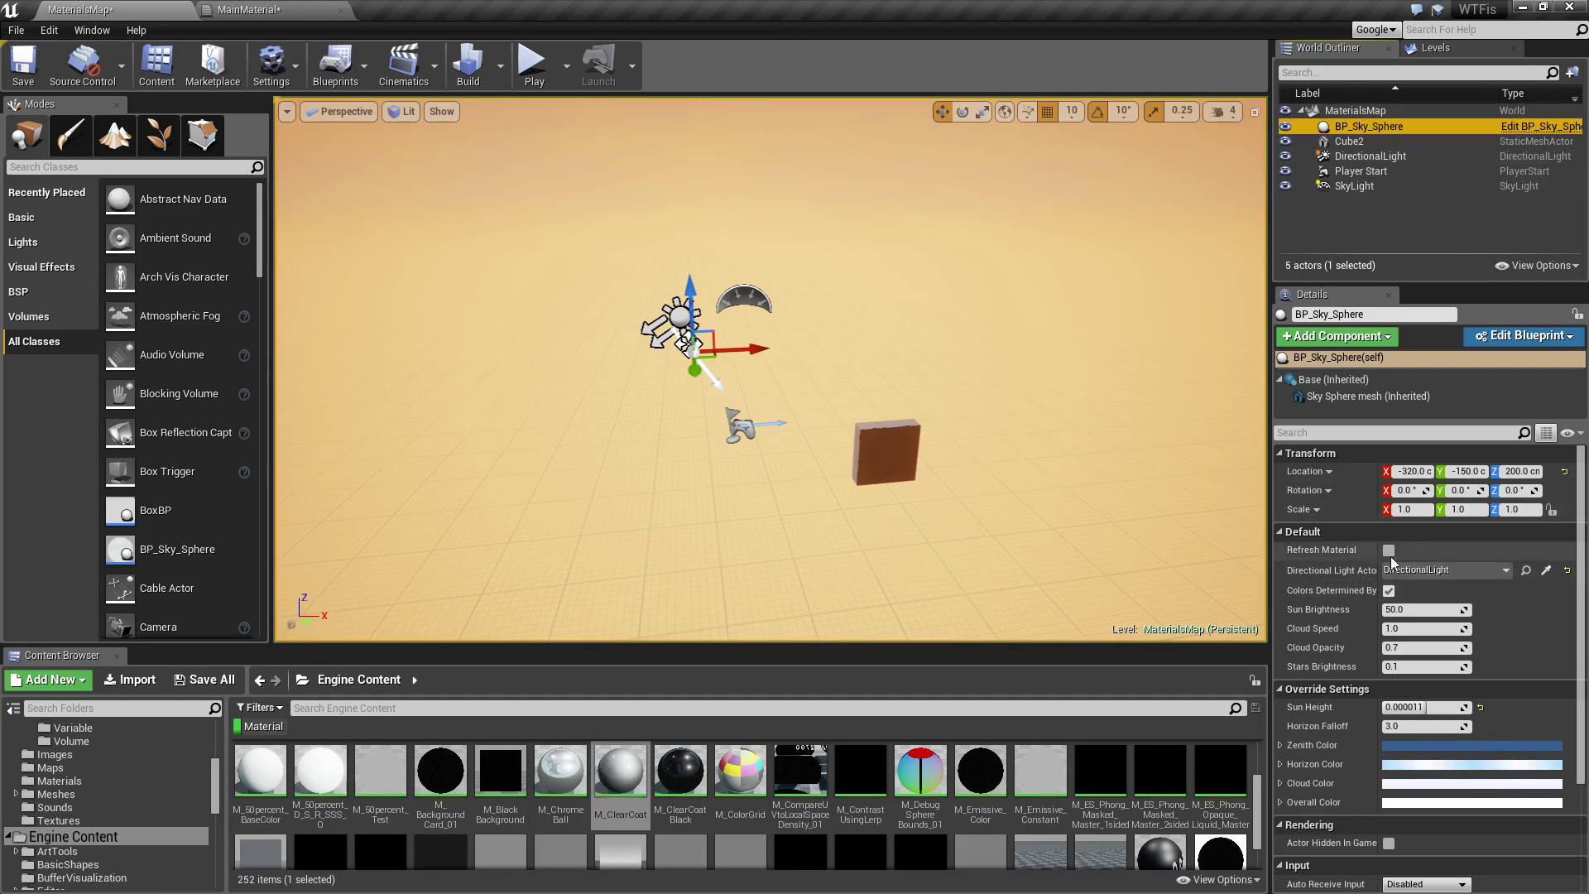
click(1388, 550)
click(1004, 496)
- Frame Cube2, try stretching it along Y, reset its scale to 1.0 on every axis and deselect it
click(887, 455)
key(f)
alt+drag(976, 520, 364, 523)
alt+drag(745, 521, 613, 521)
key(space)
key(space)
drag(846, 378, 944, 378)
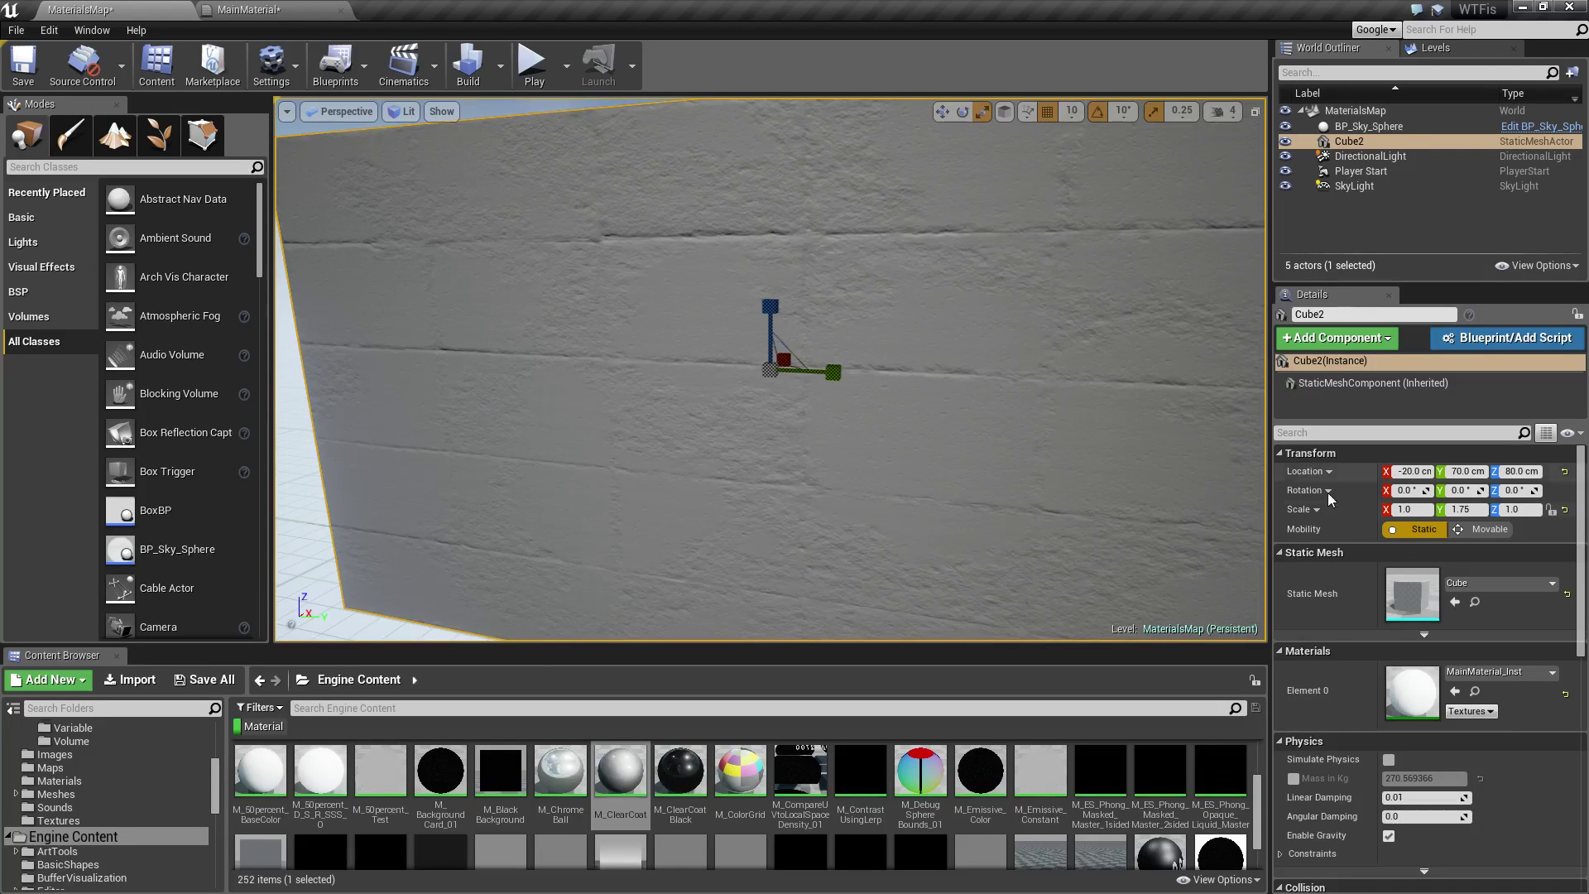
click(1564, 509)
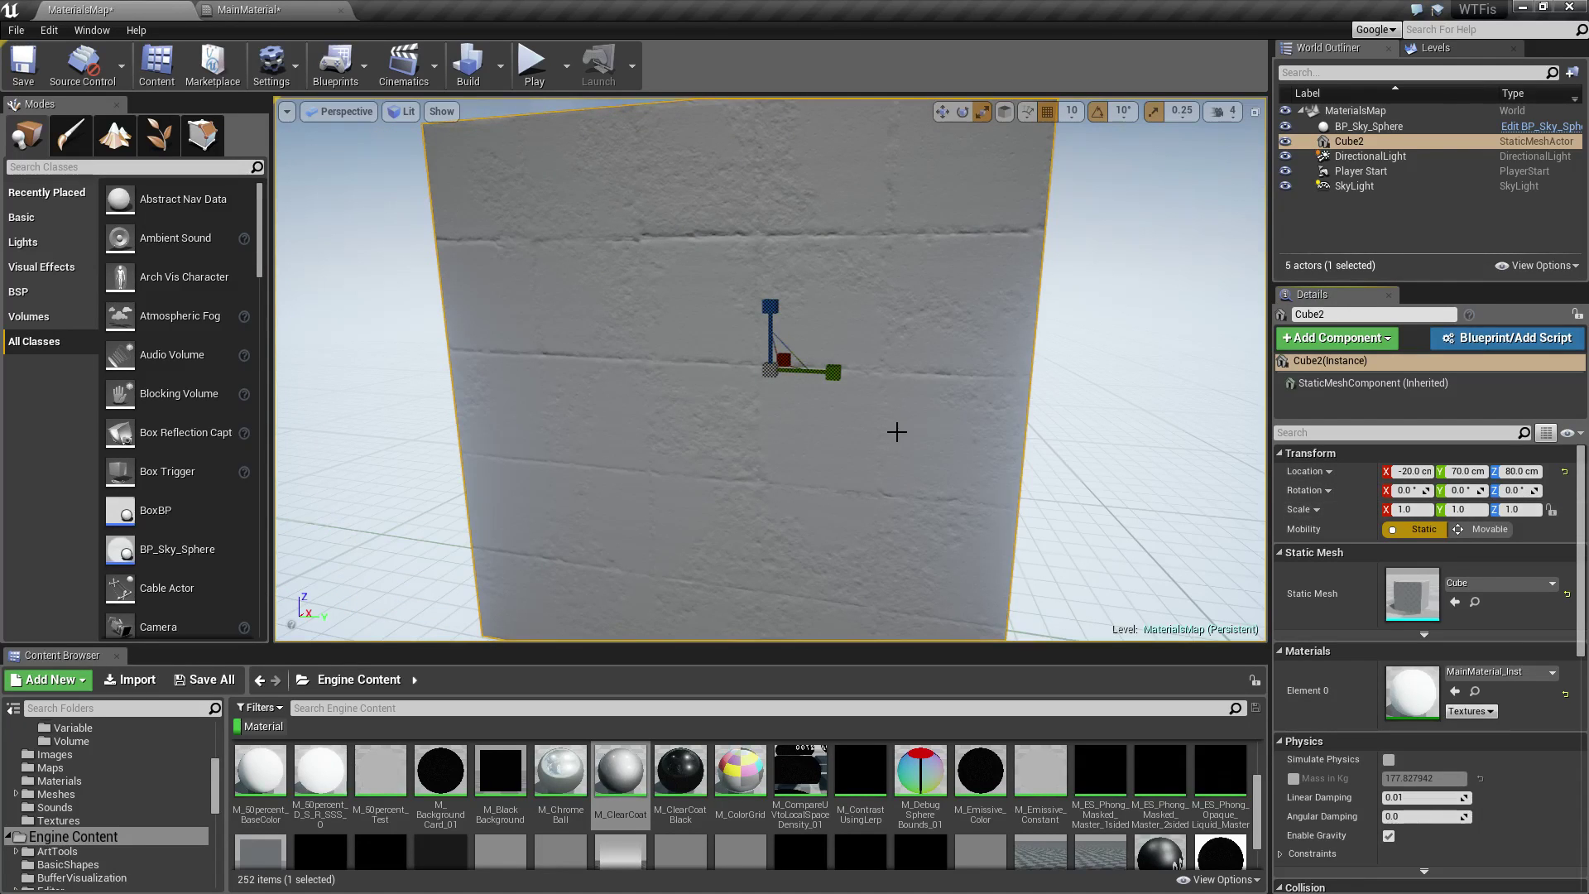
key(Escape)
mouse_move(897, 442)
alt+right_down()
mouse_move(745, 442)
mouse_move(911, 442)
alt+right_up()
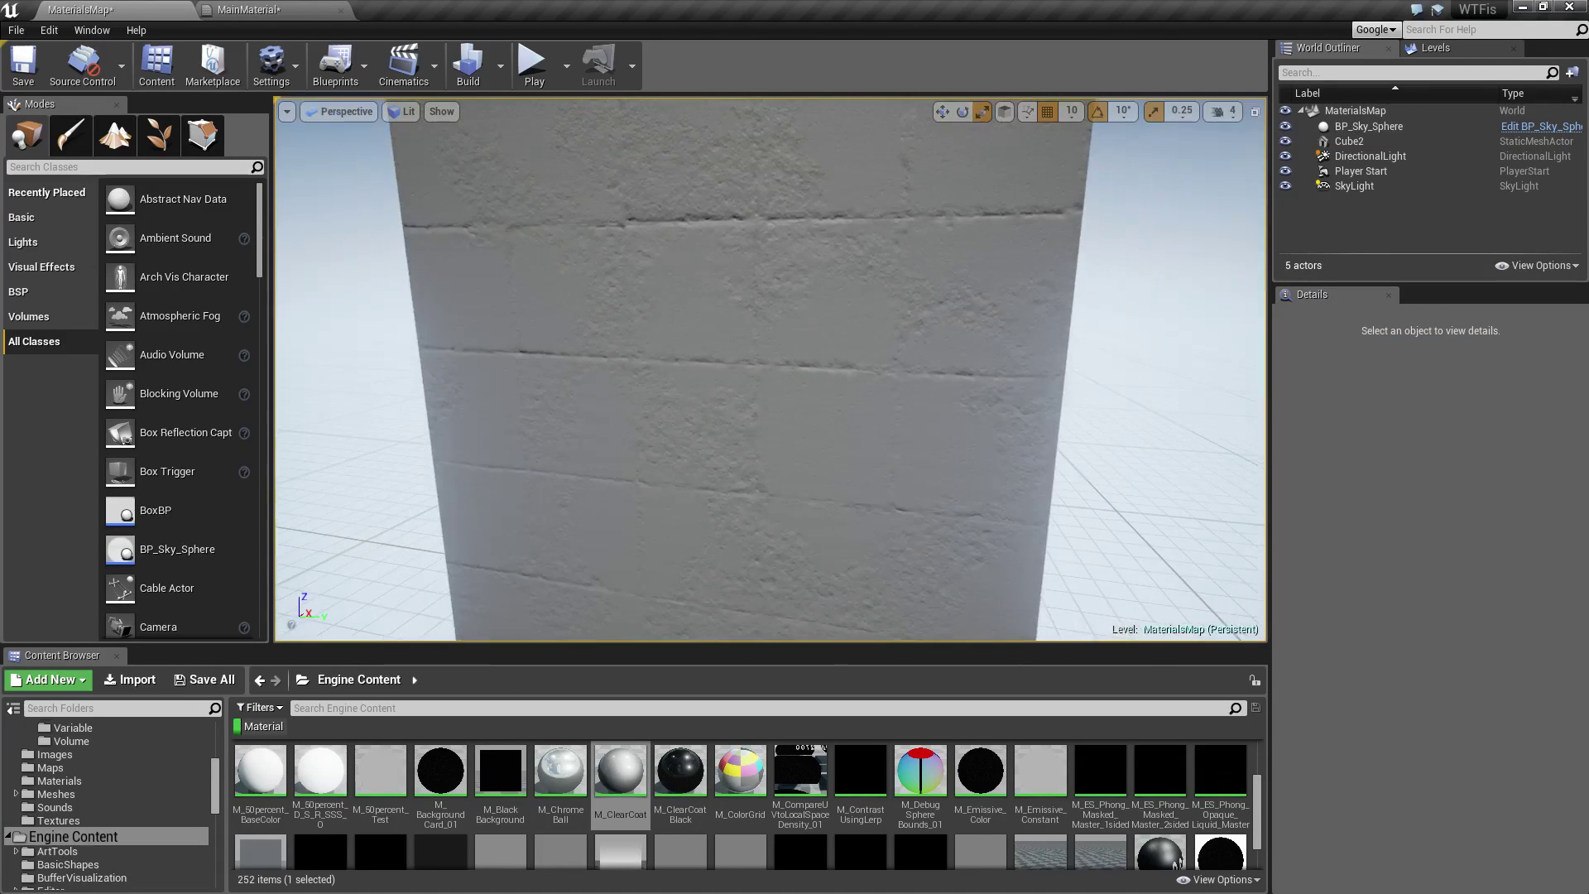
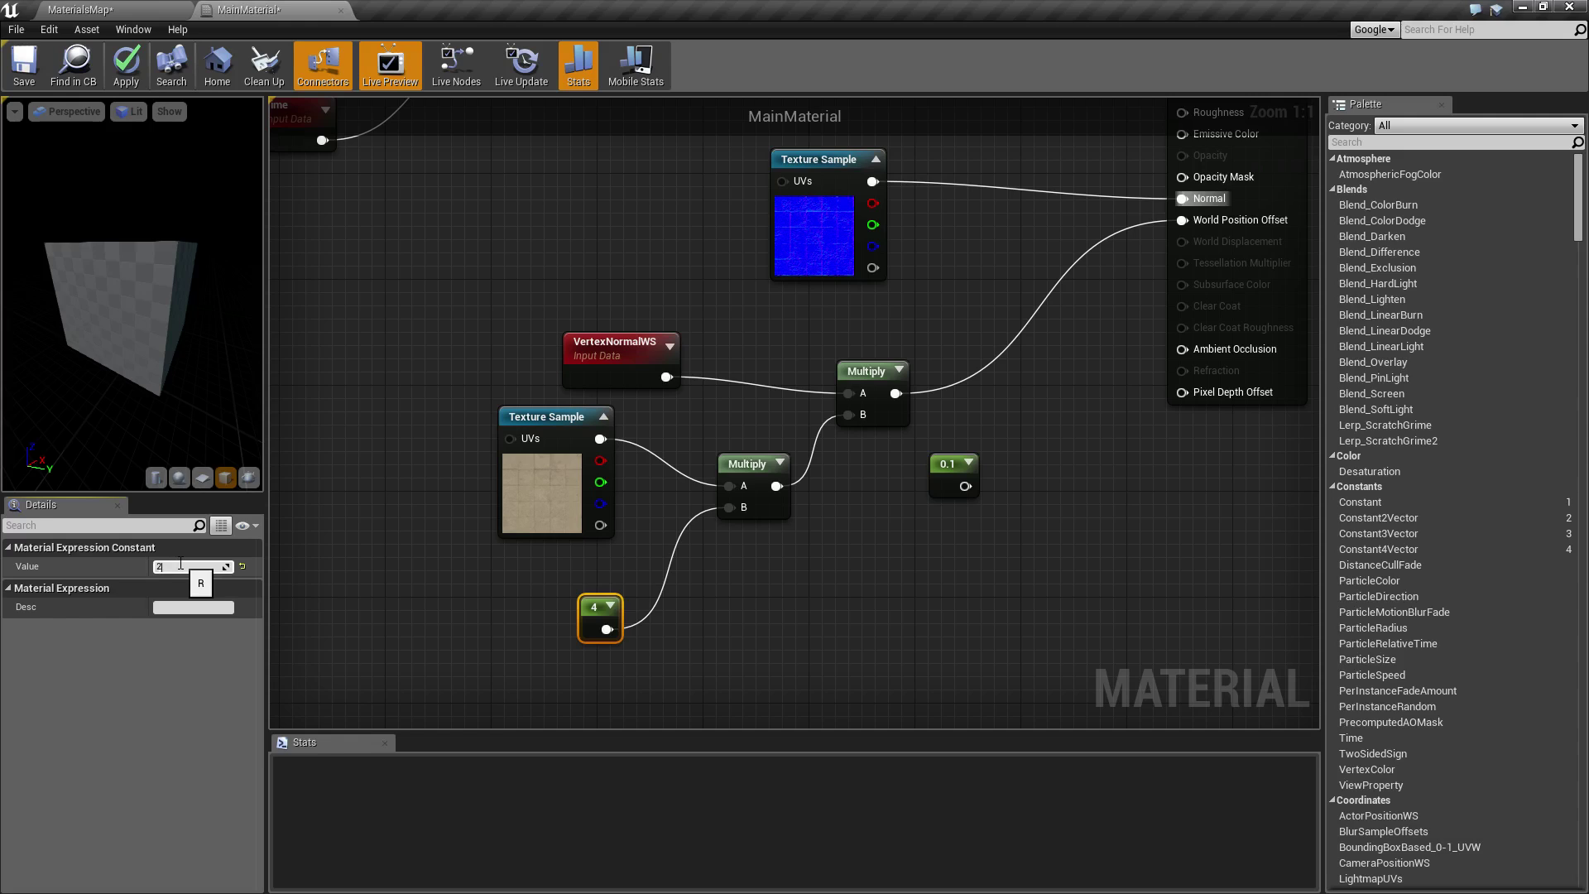
- Apply the material with the constant feeding the texture's Multiply node set to 2, and inspect the cube in the level
click(124, 68)
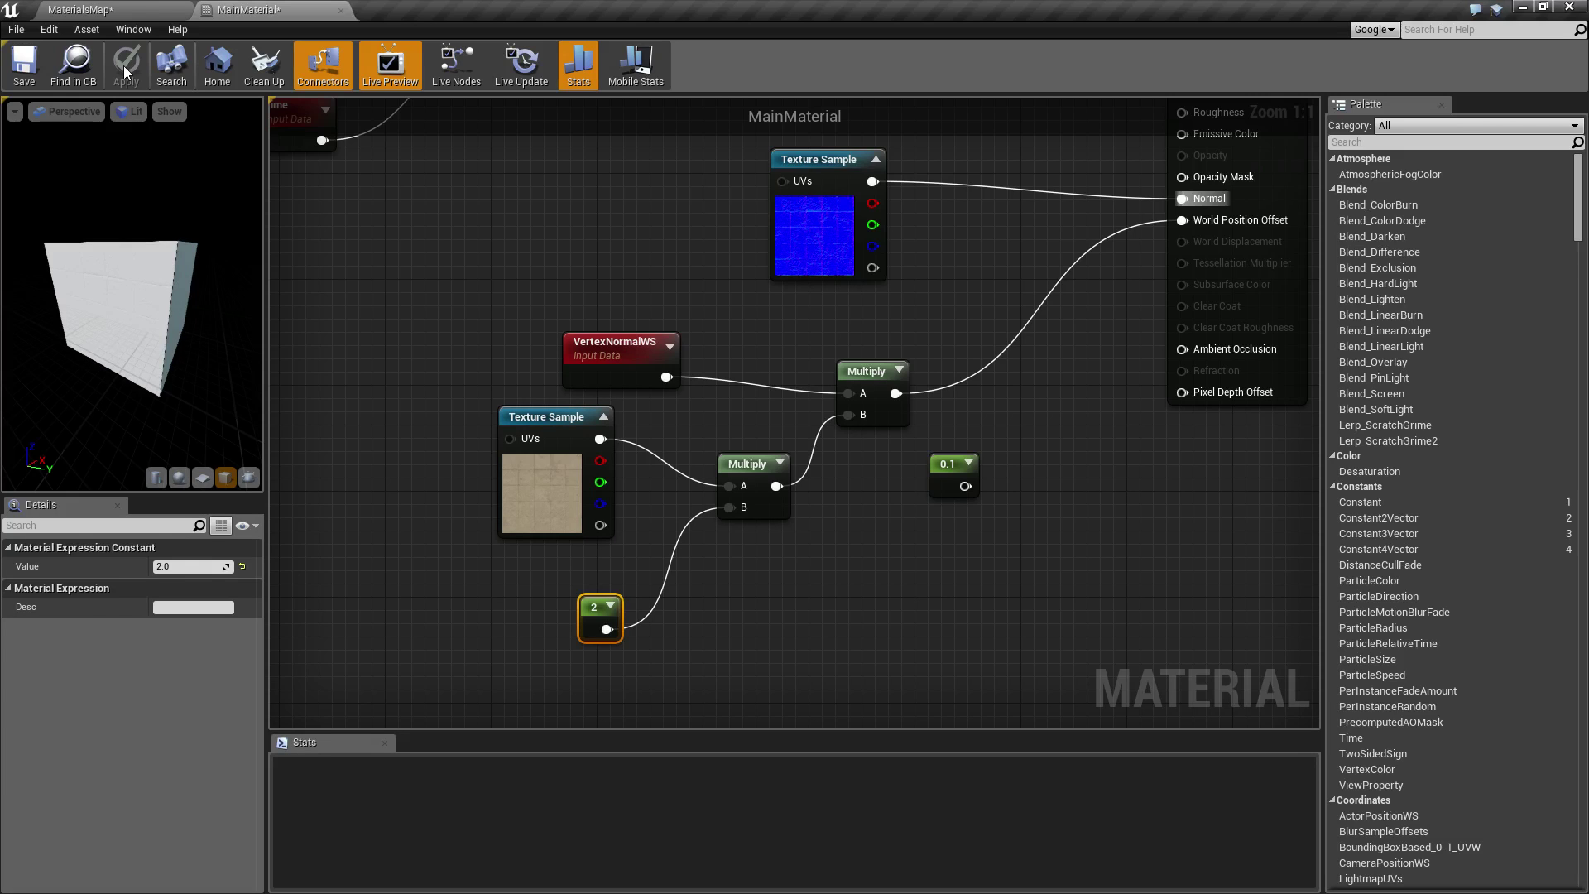
click(130, 7)
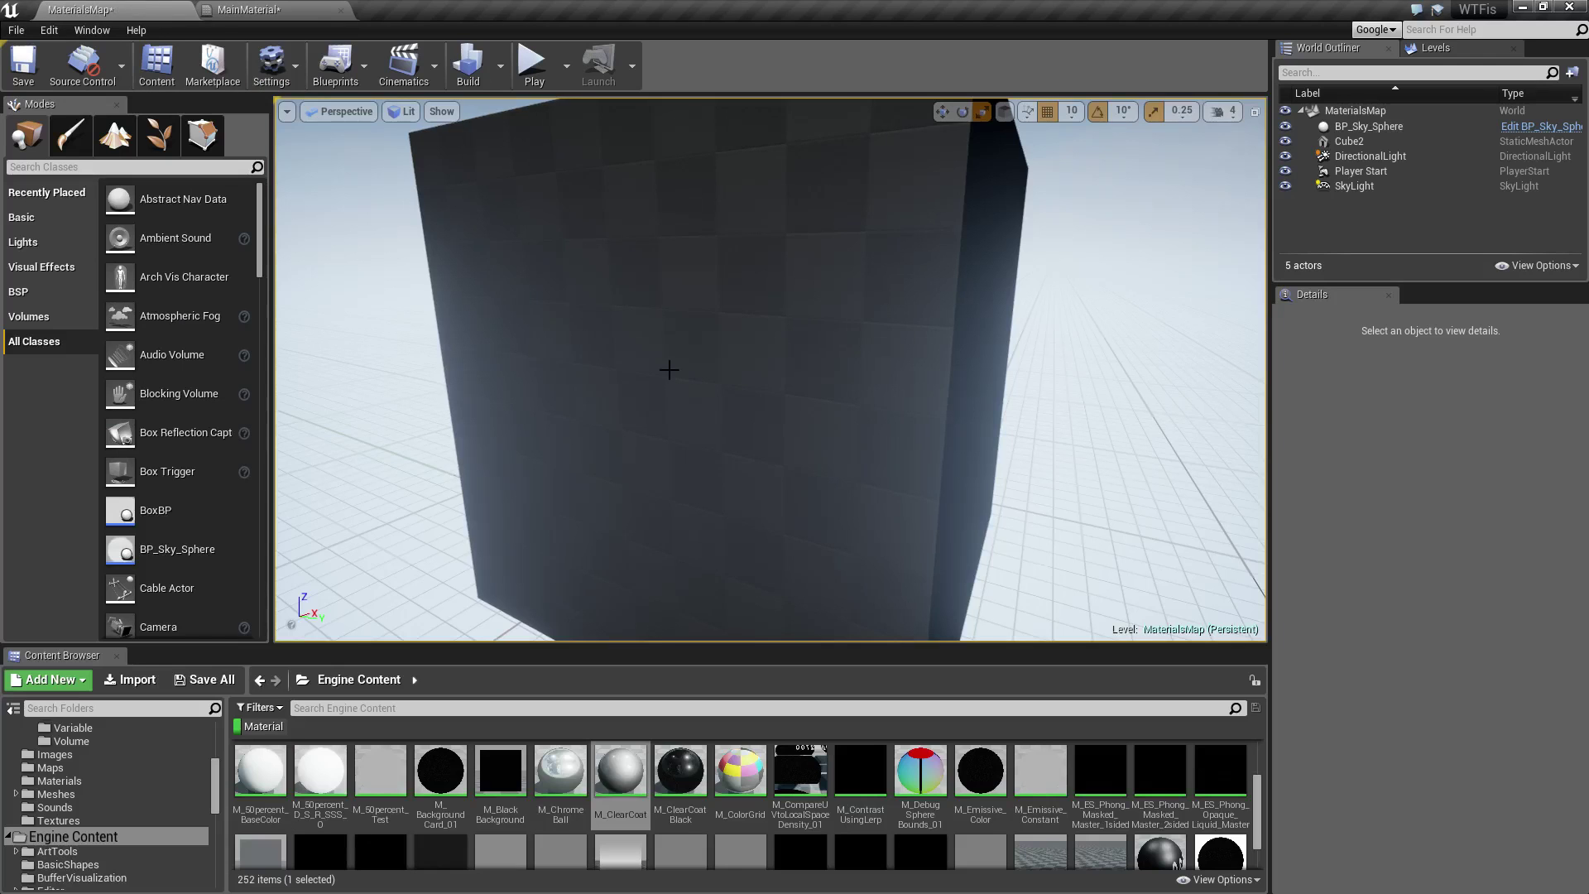
alt+drag(763, 378, 733, 422)
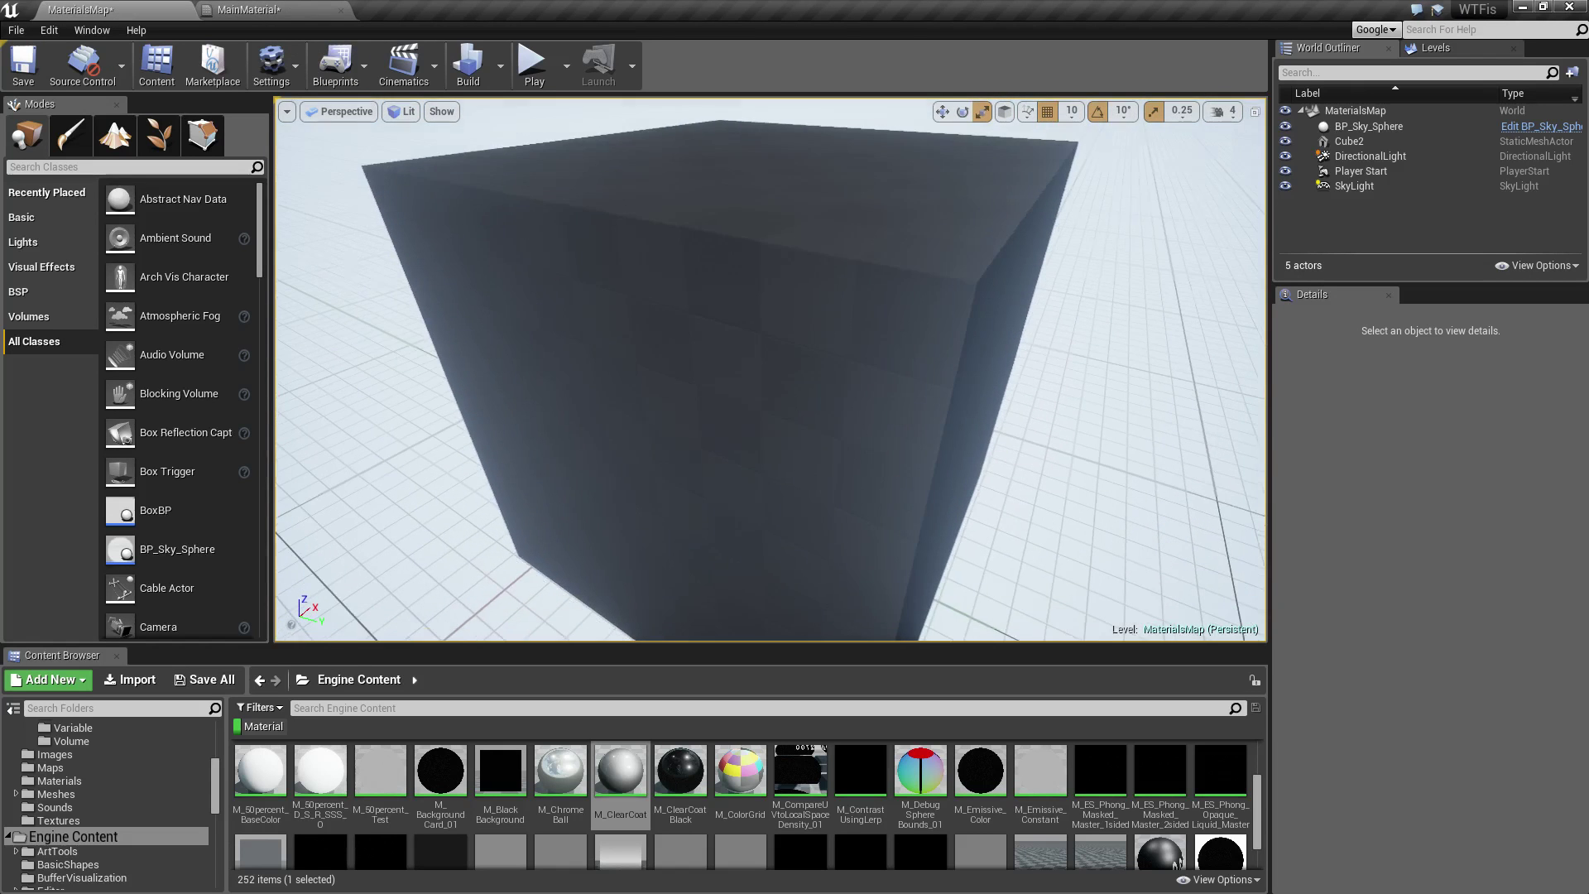
drag(787, 331, 763, 384)
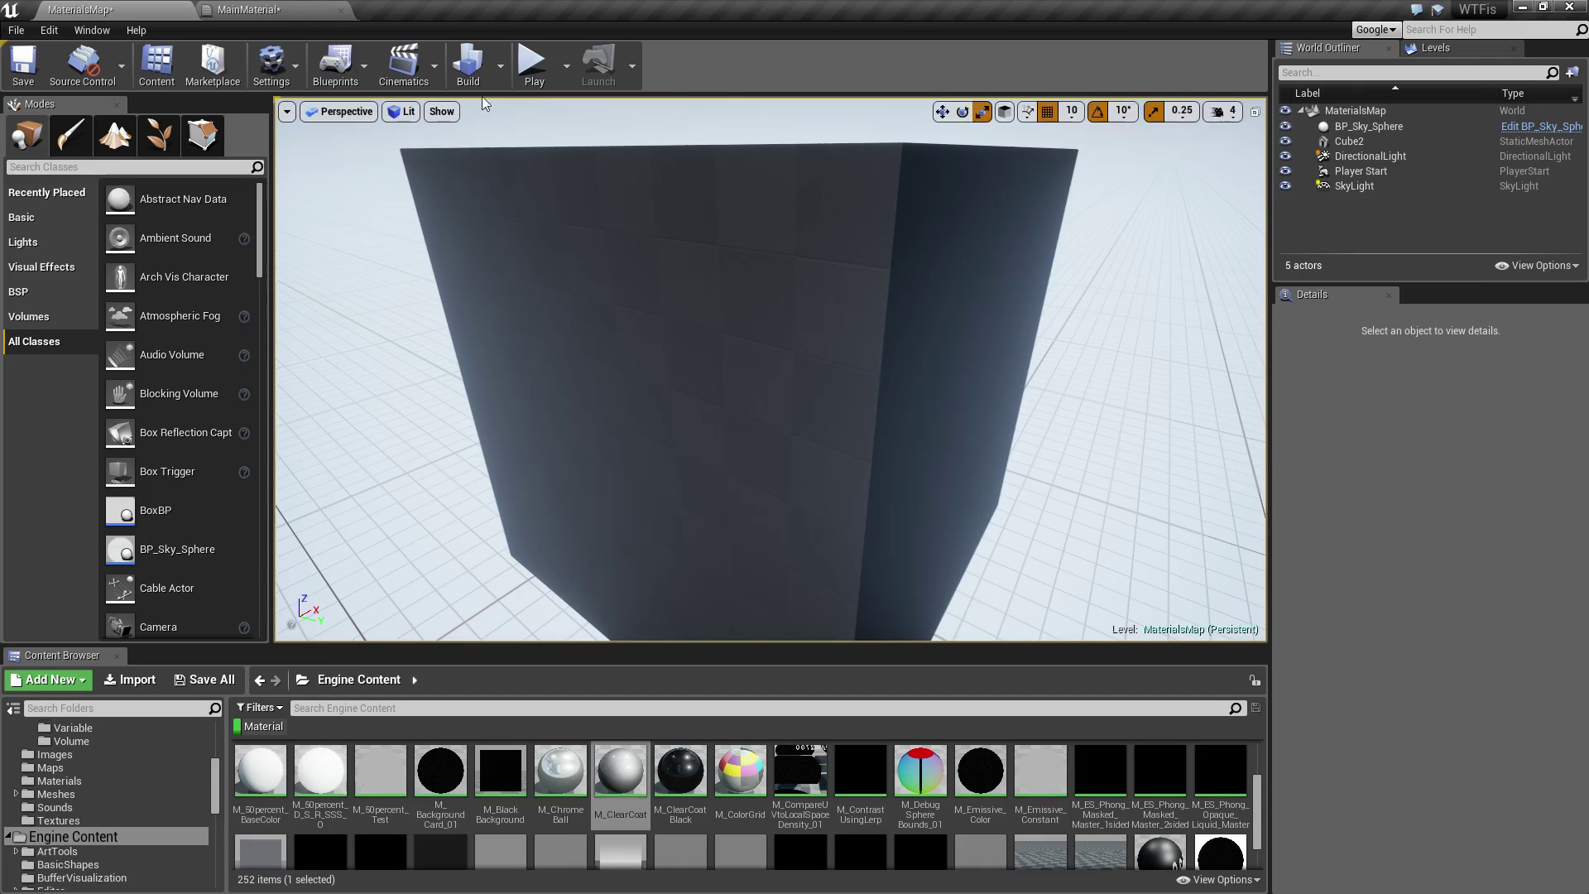
click(295, 9)
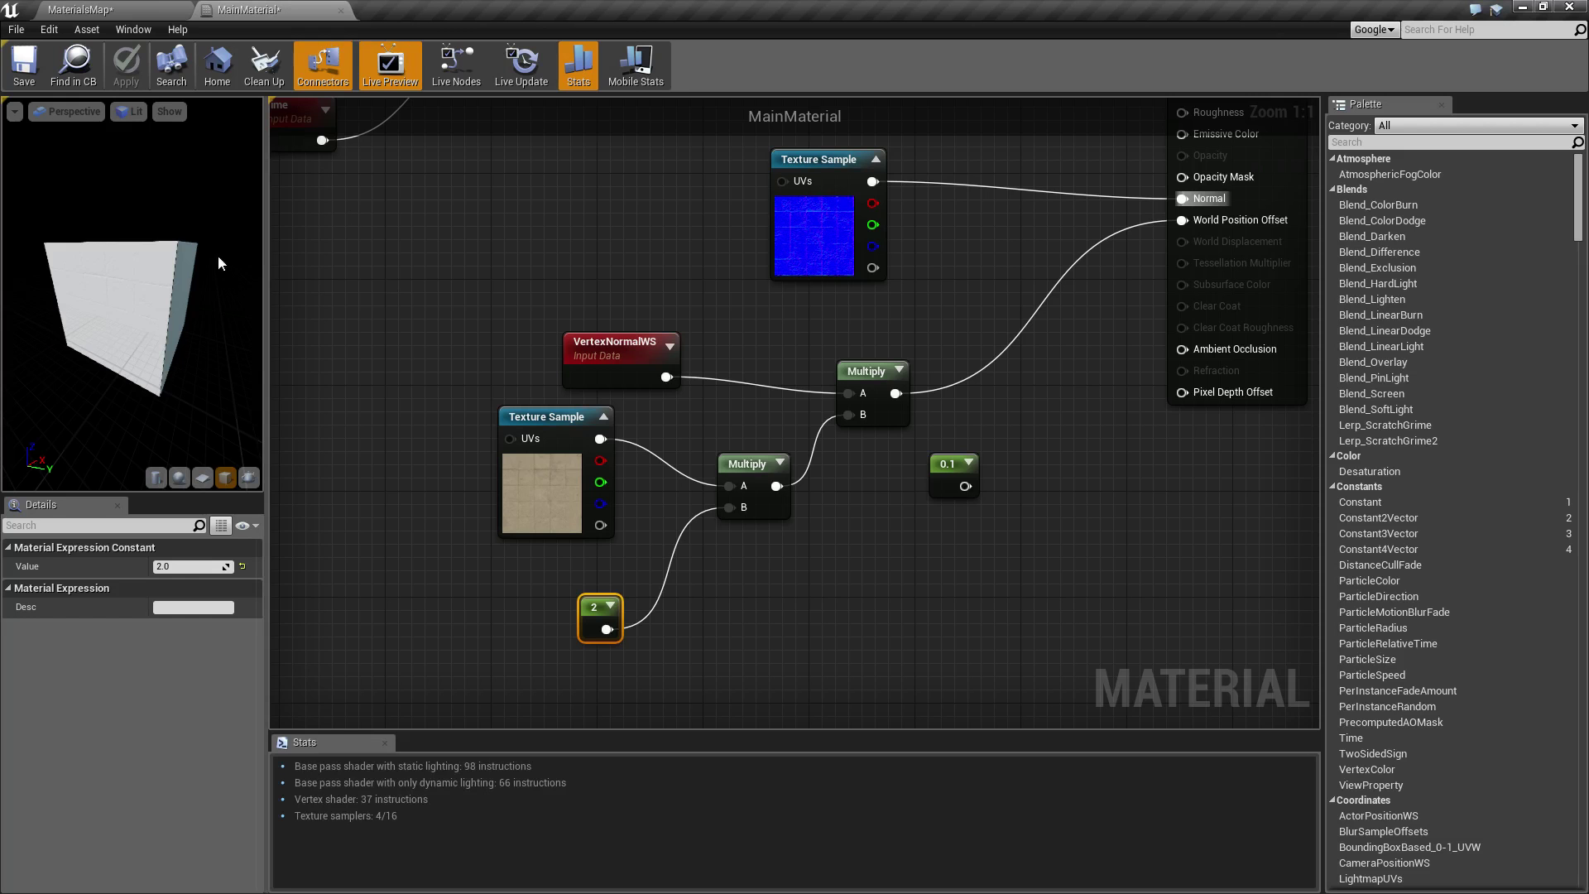
click(139, 8)
alt+drag(800, 348, 724, 328)
- Show the level in Wireframe view, select Cube2 and examine the layout of its vertices
click(402, 111)
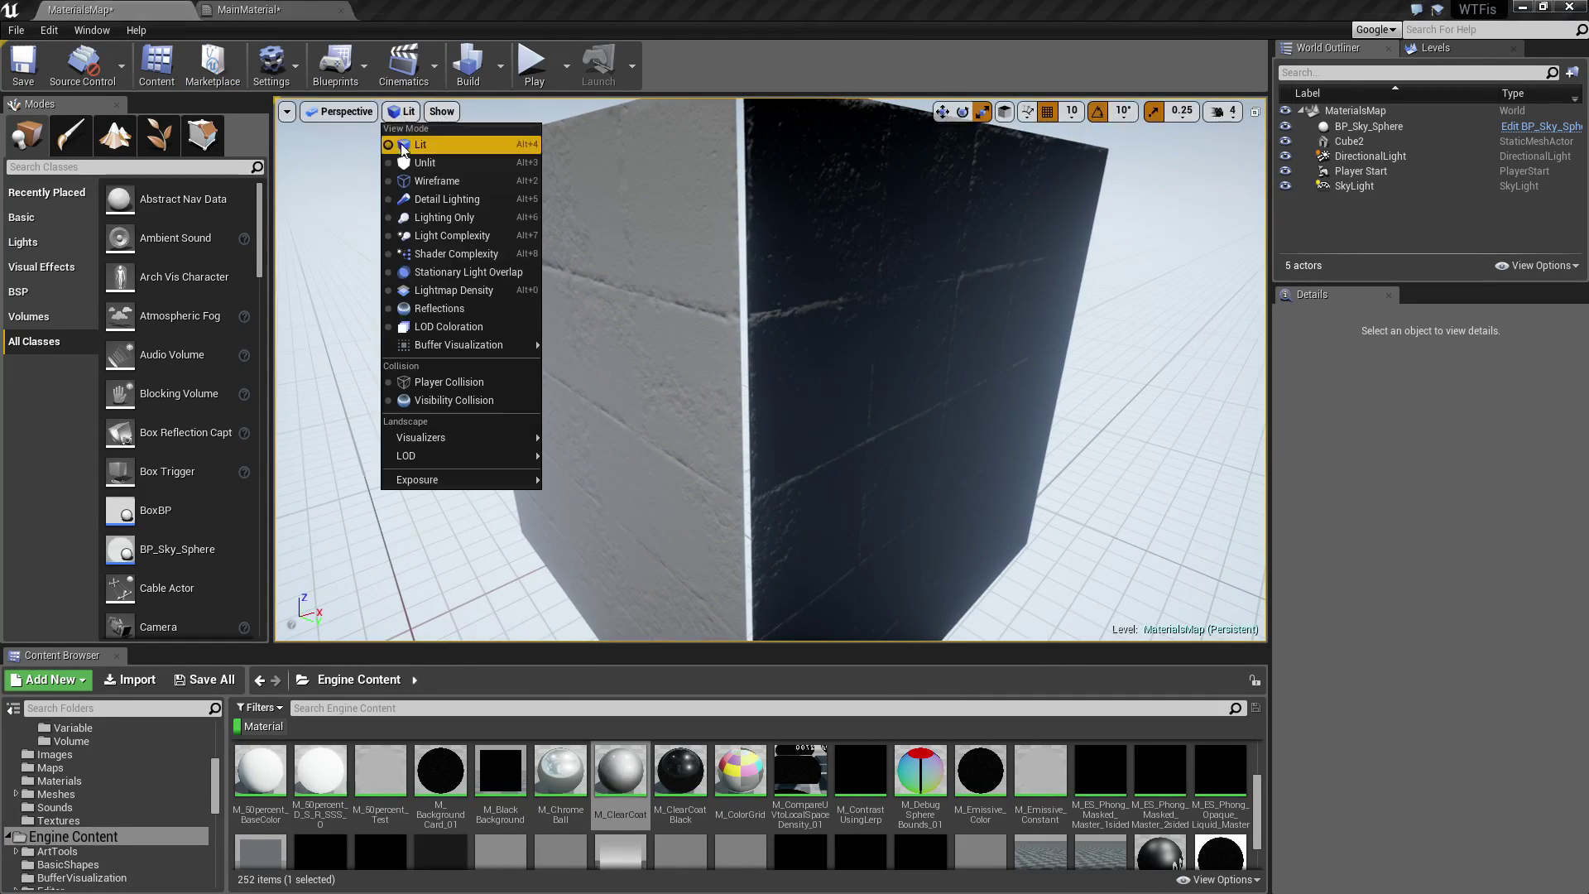
click(422, 171)
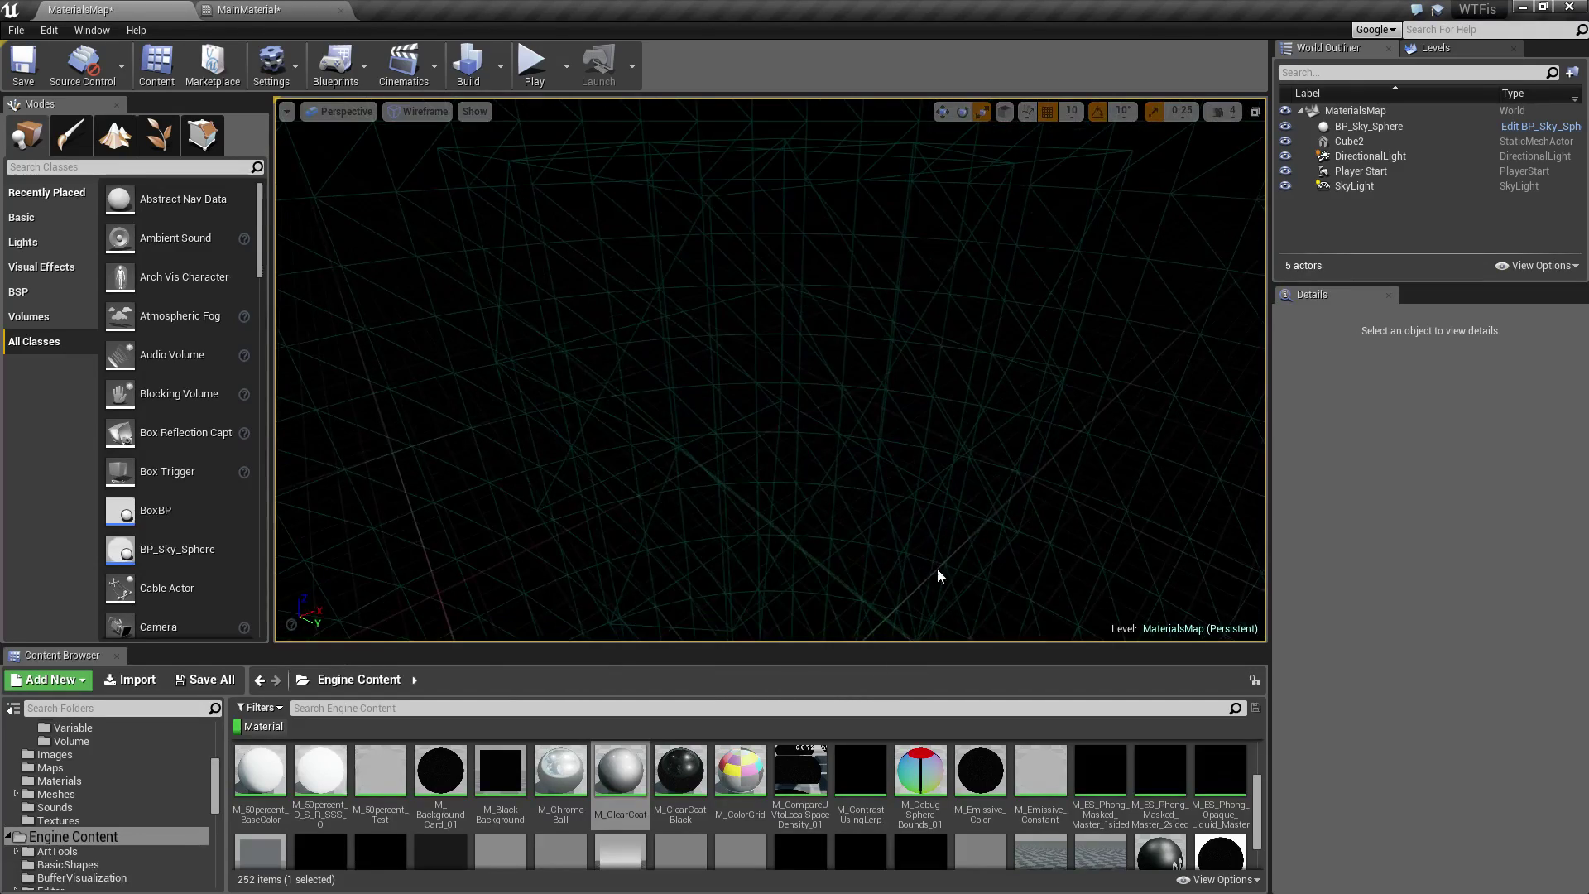
click(832, 417)
right_drag(831, 417, 827, 376)
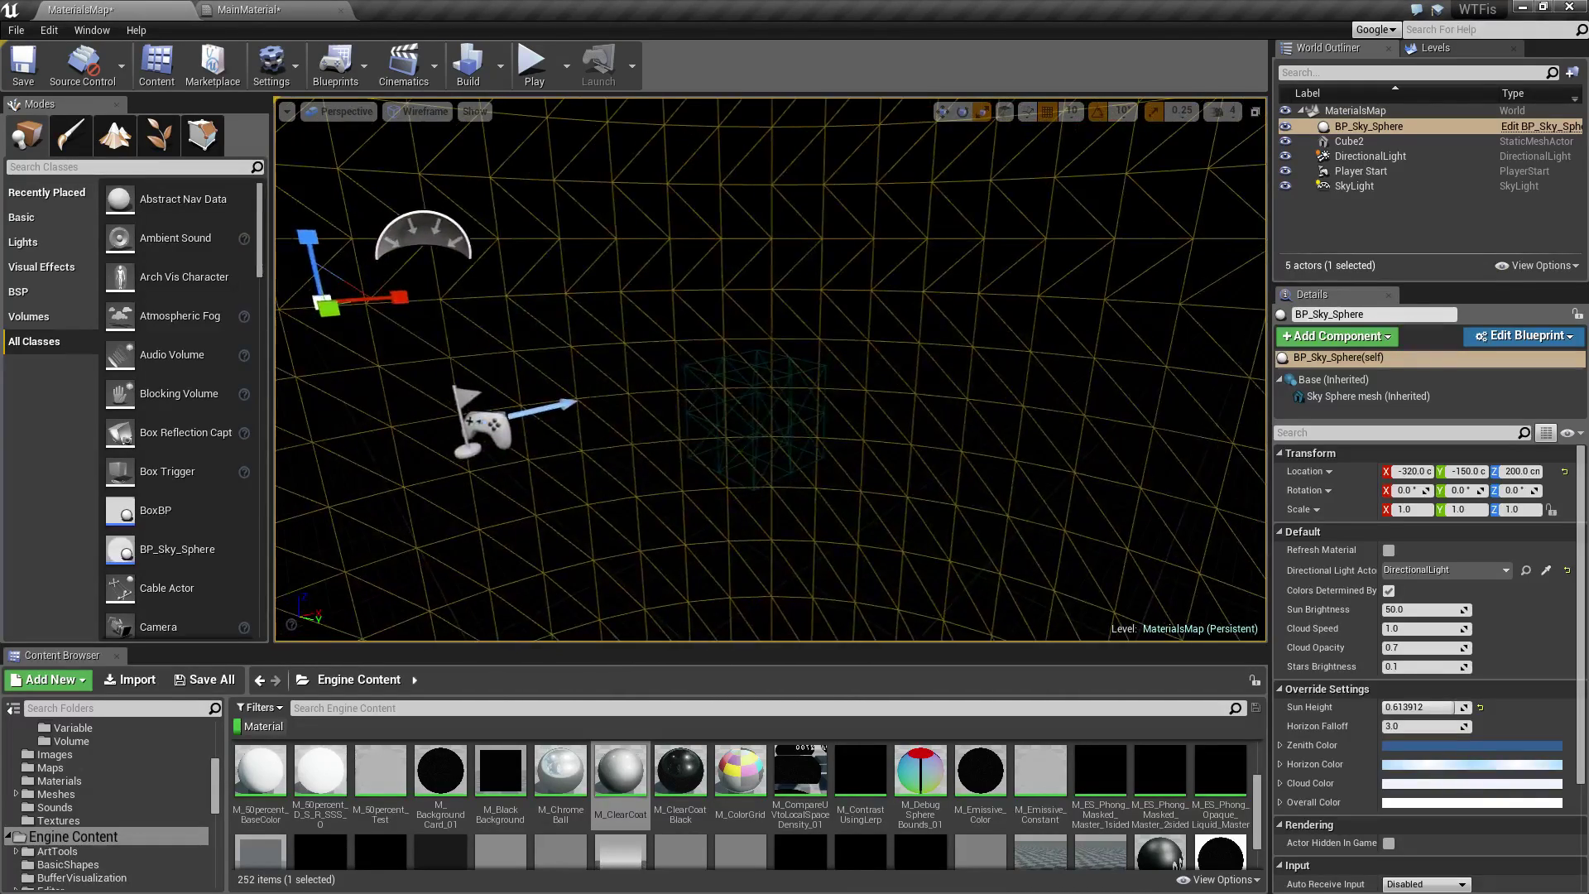
click(763, 405)
key(f)
alt+drag(763, 406, 719, 410)
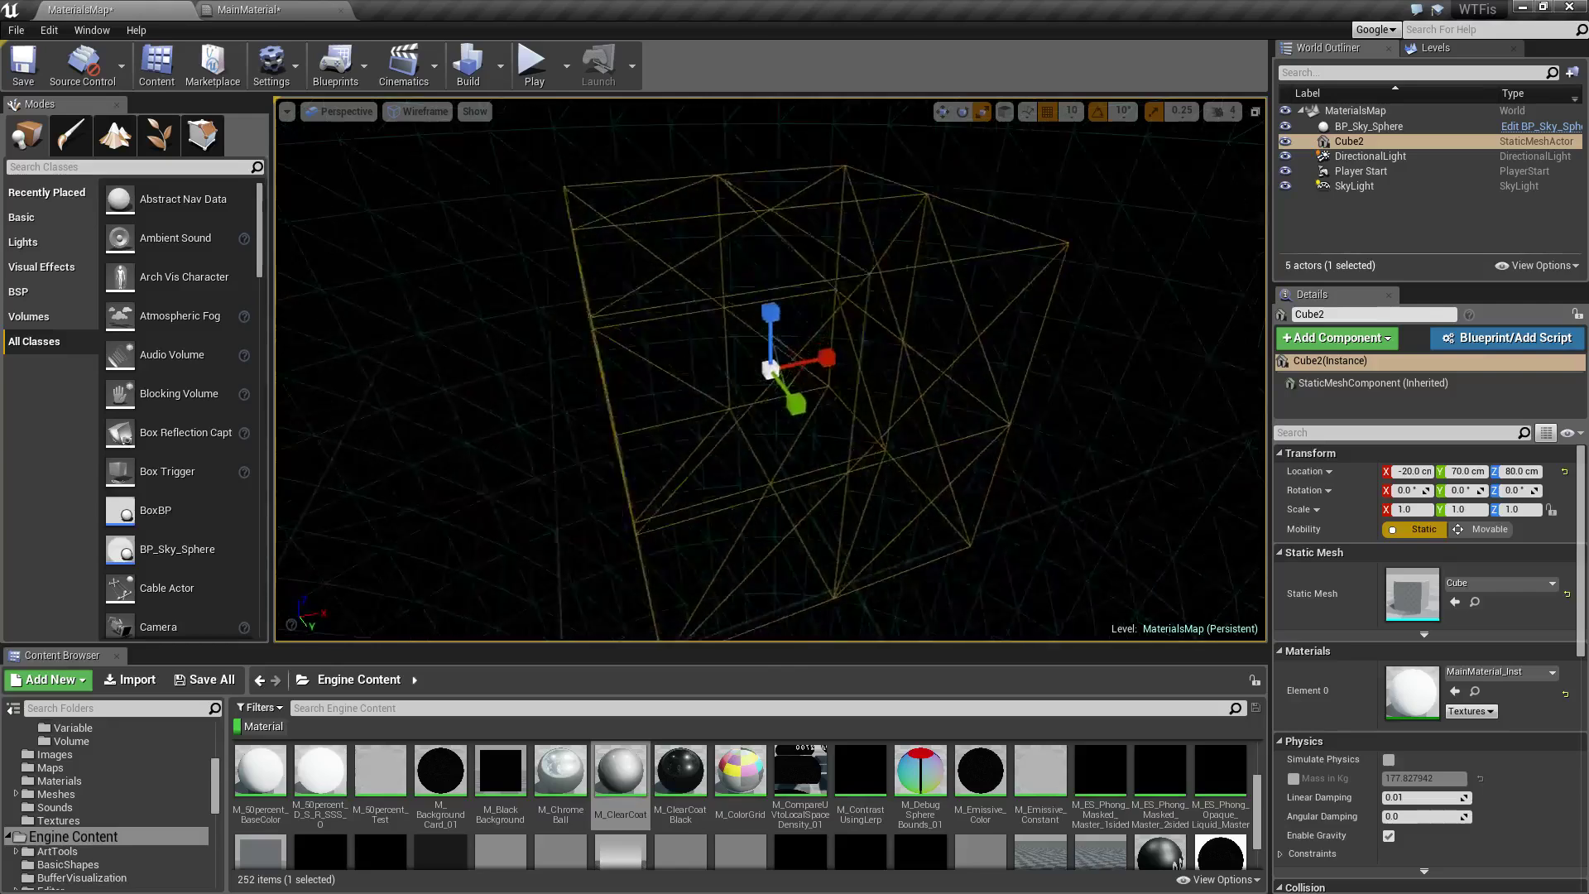
- Restore the Lit view to examine the deselected cube, and return to the MainMaterial graph
click(419, 110)
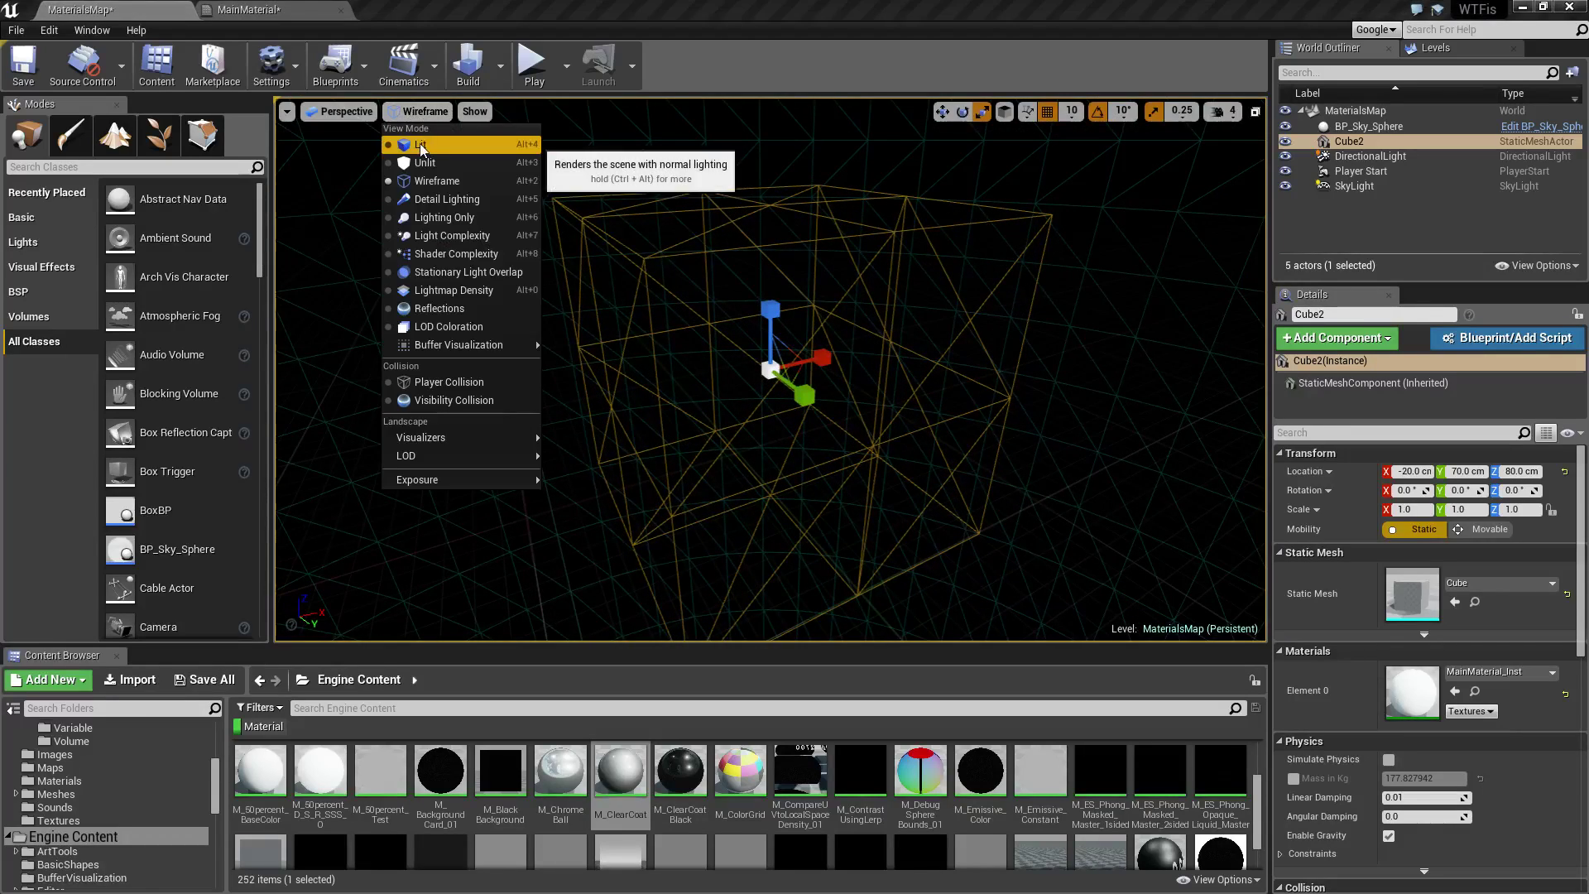
click(420, 145)
key(Escape)
alt+drag(753, 381, 720, 370)
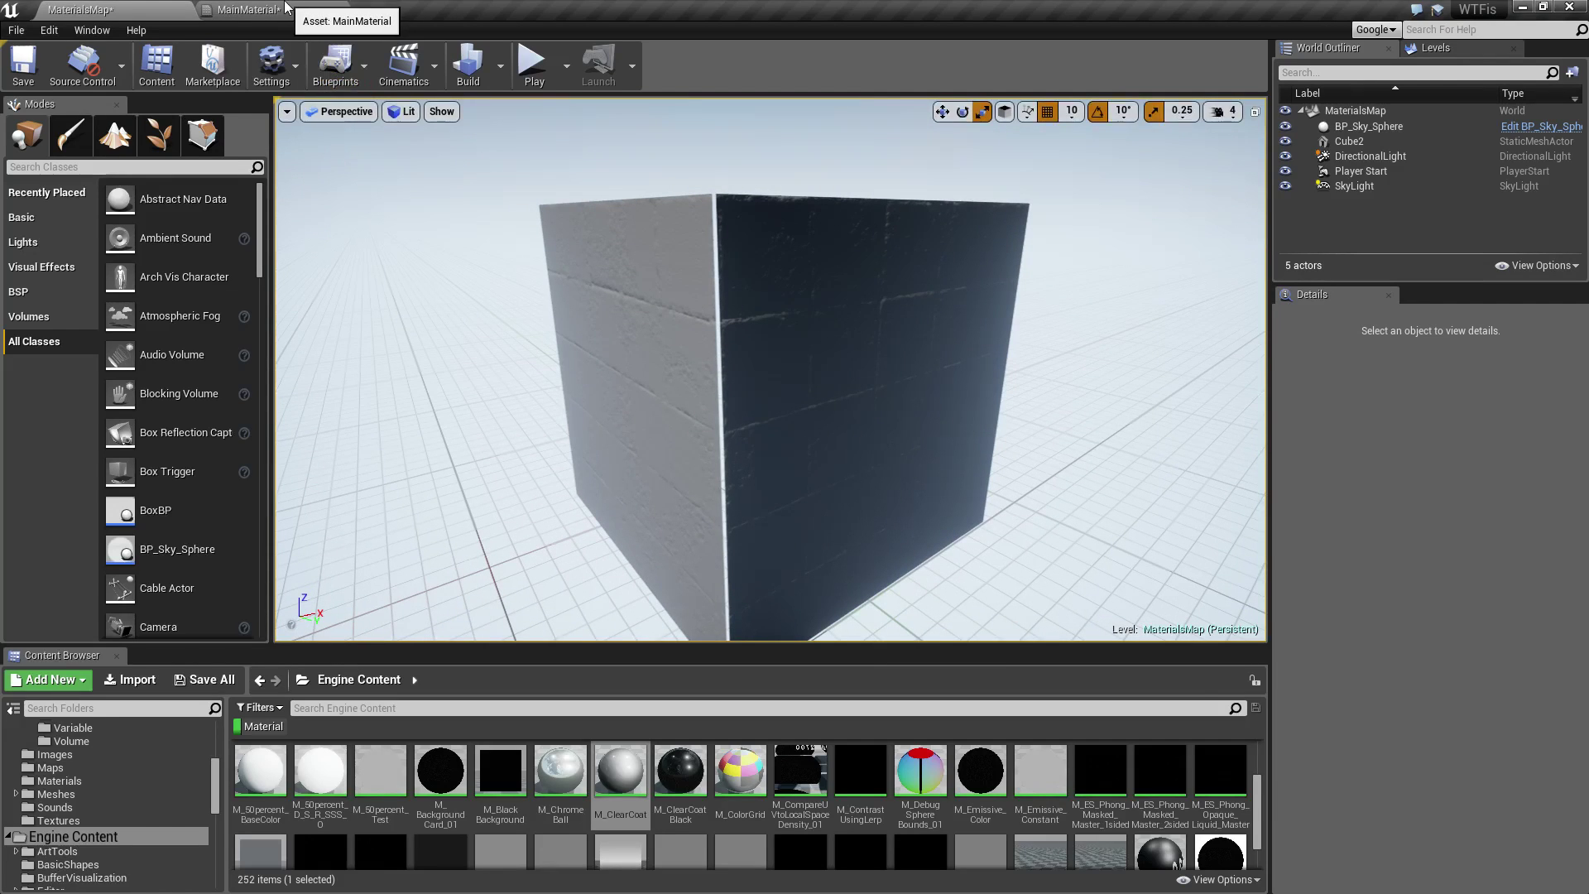
click(285, 8)
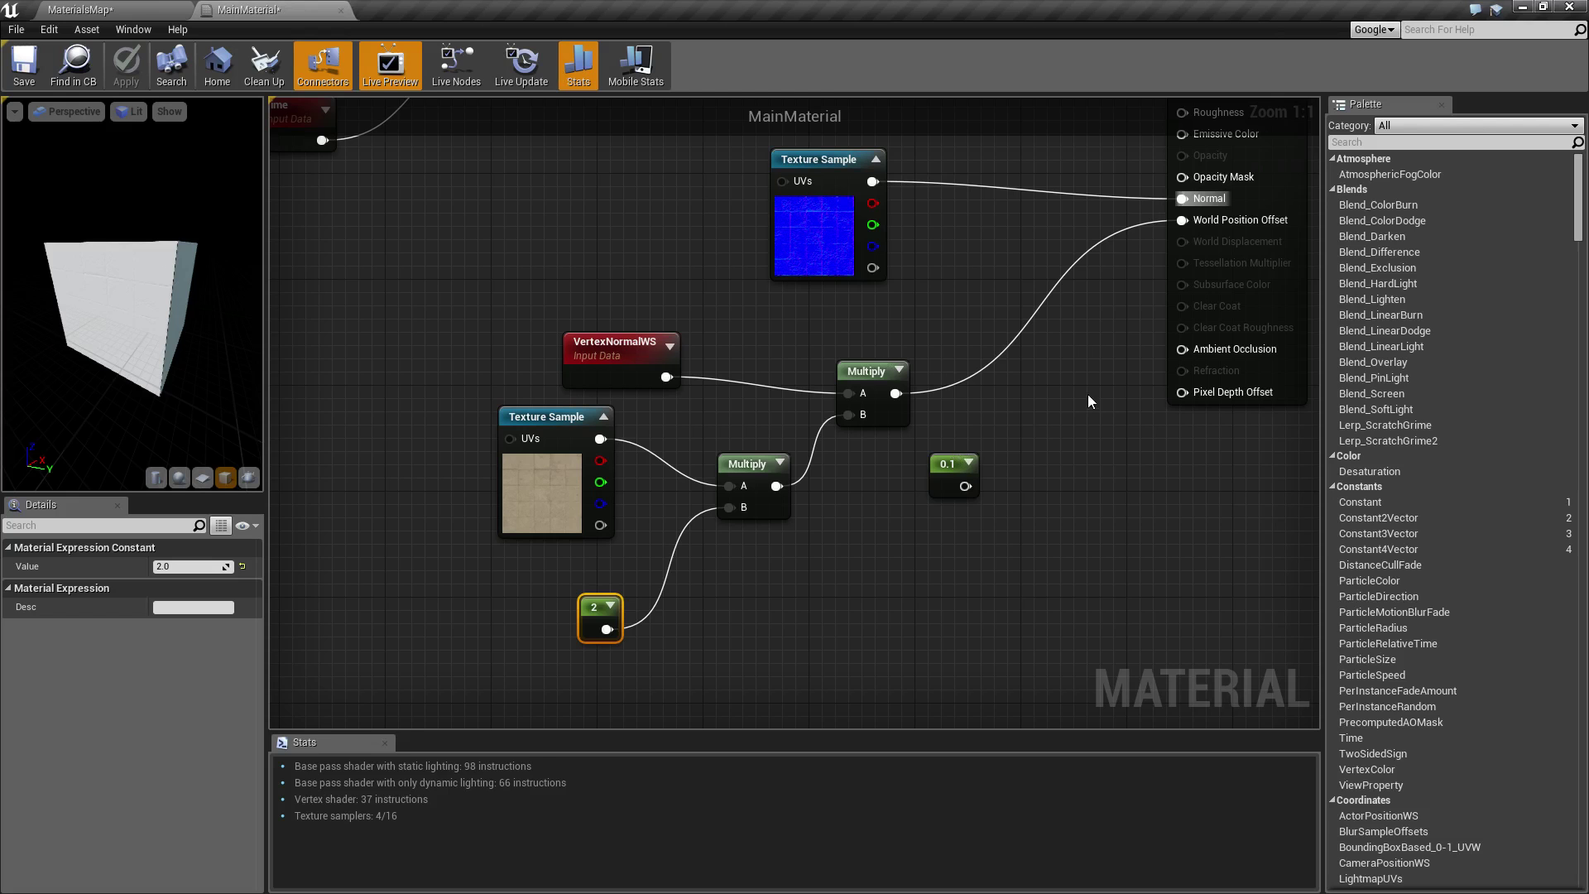
- Inspect the cube's faces in the level viewport and return to the MainMaterial graph
right_drag(1087, 397, 1053, 475)
click(130, 8)
alt+drag(596, 373, 687, 347)
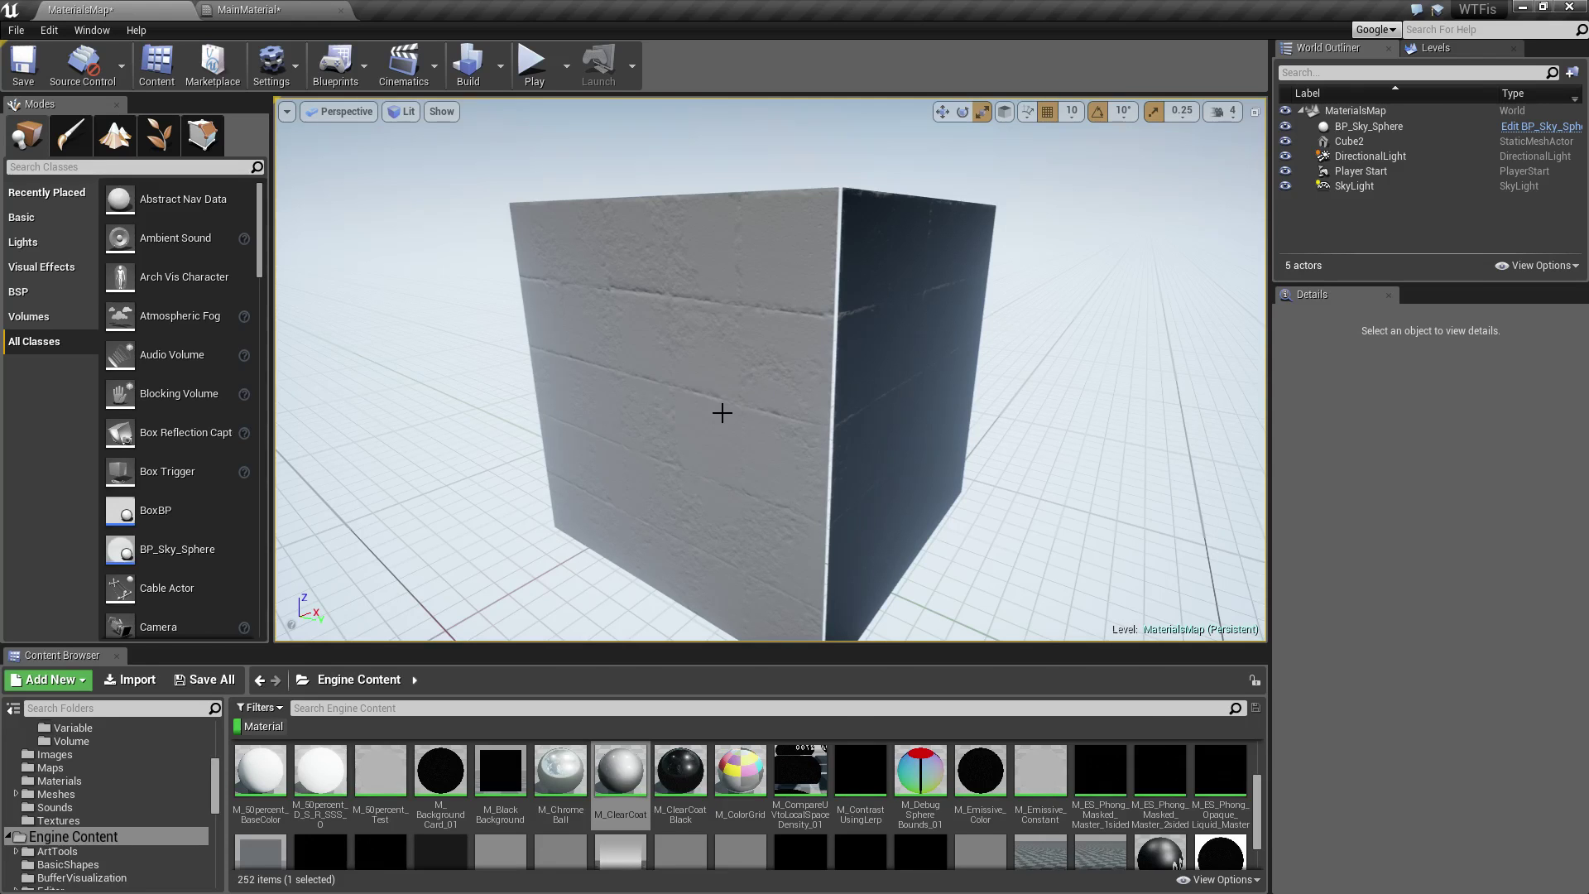
click(248, 9)
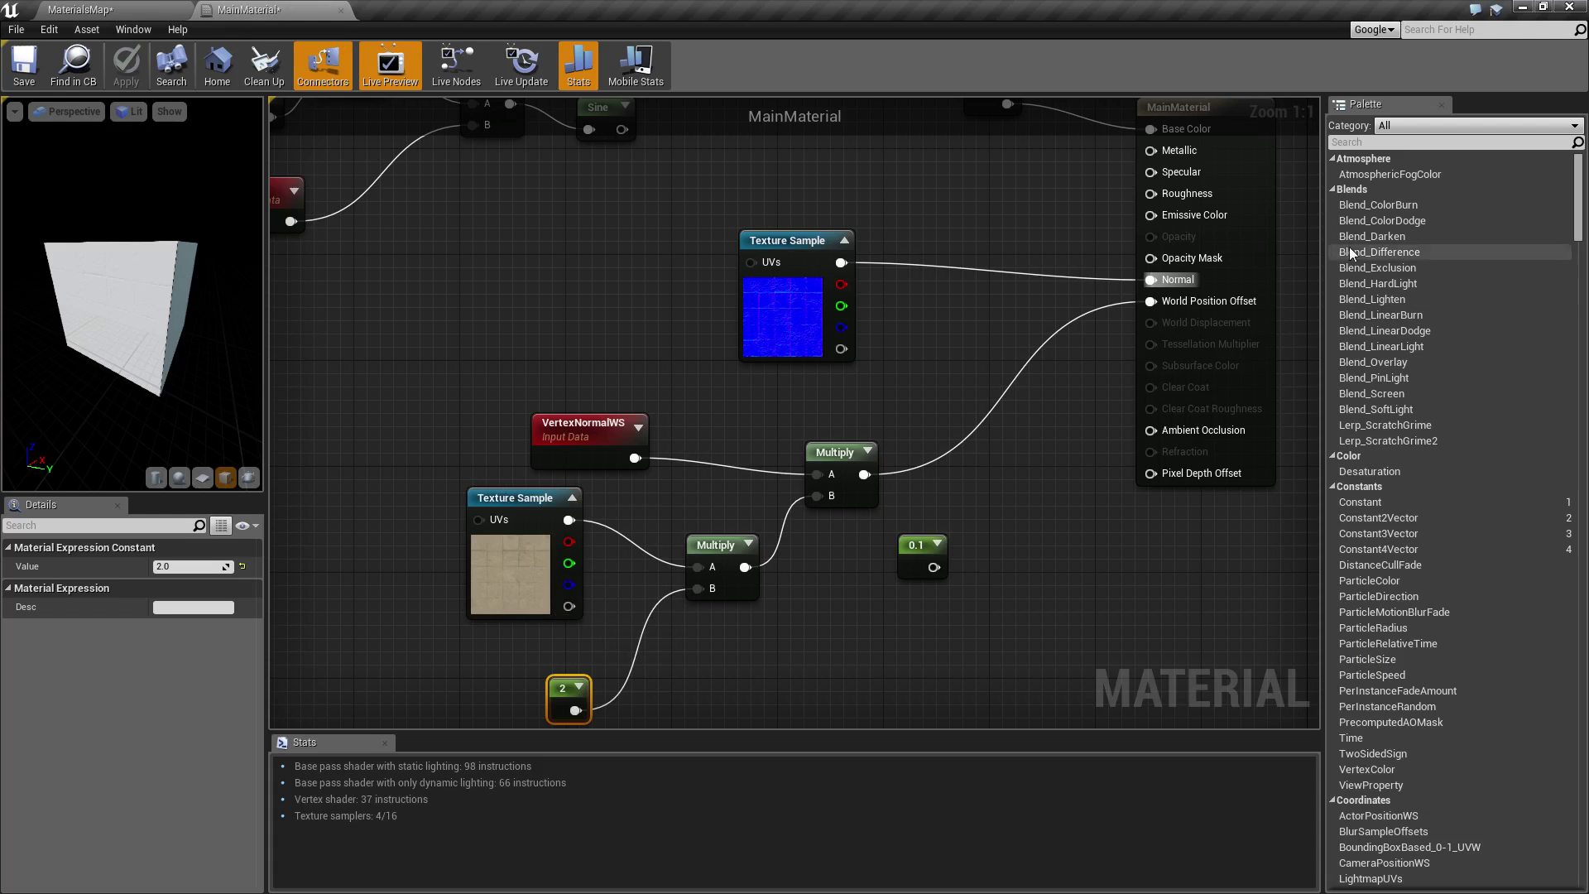
- Set the MainMaterial result node's D3D11 Tessellation Mode to PN Triangles and apply the material
right_drag(1115, 385, 1156, 467)
click(1141, 235)
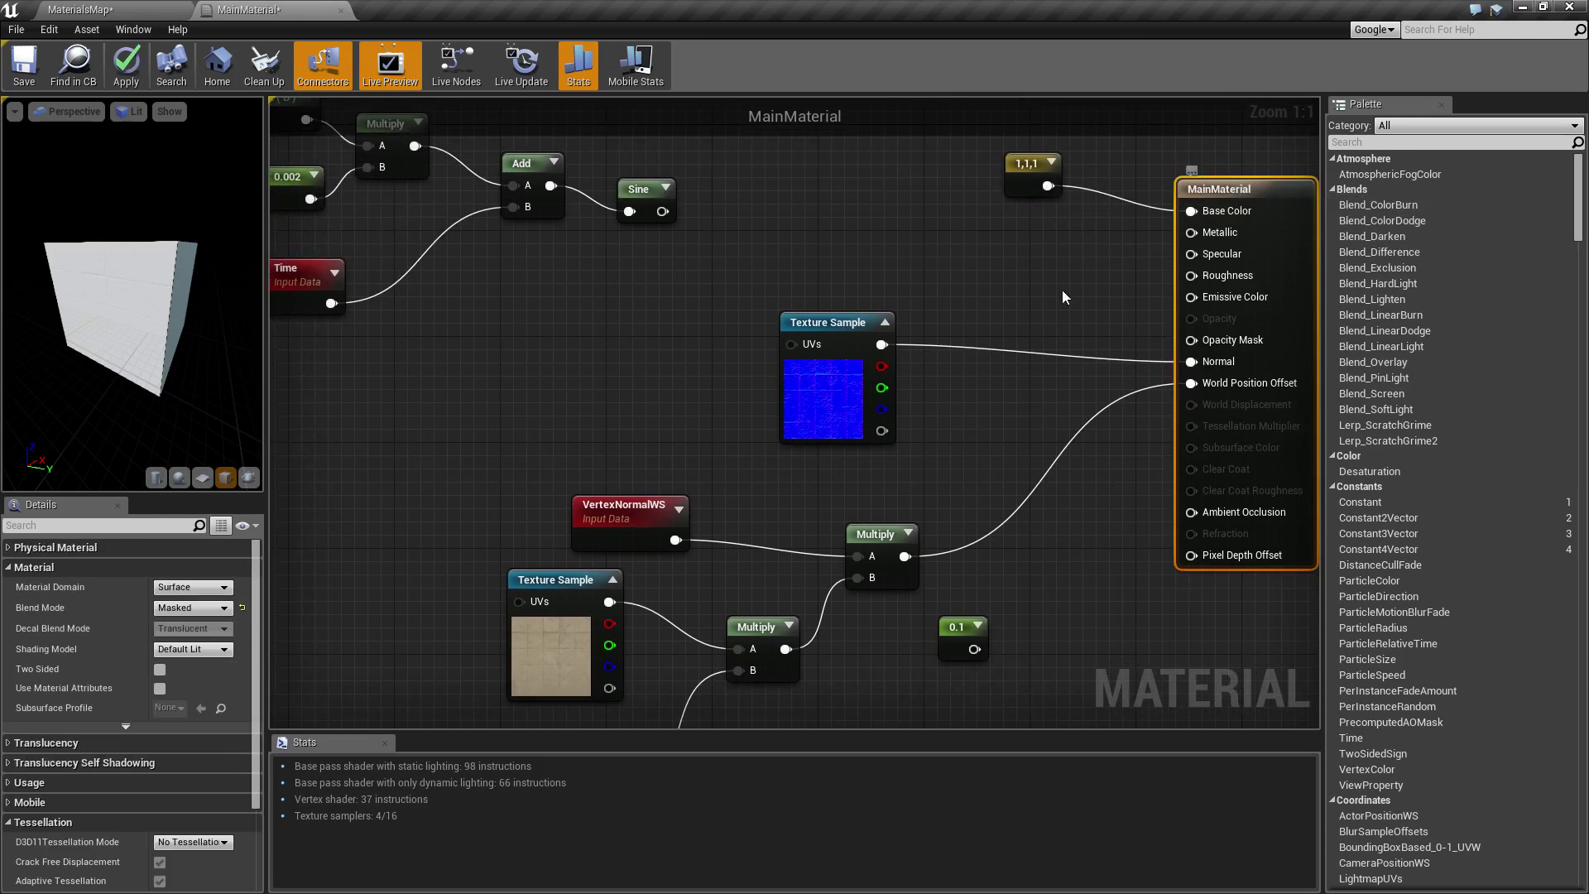
right_drag(425, 558, 363, 457)
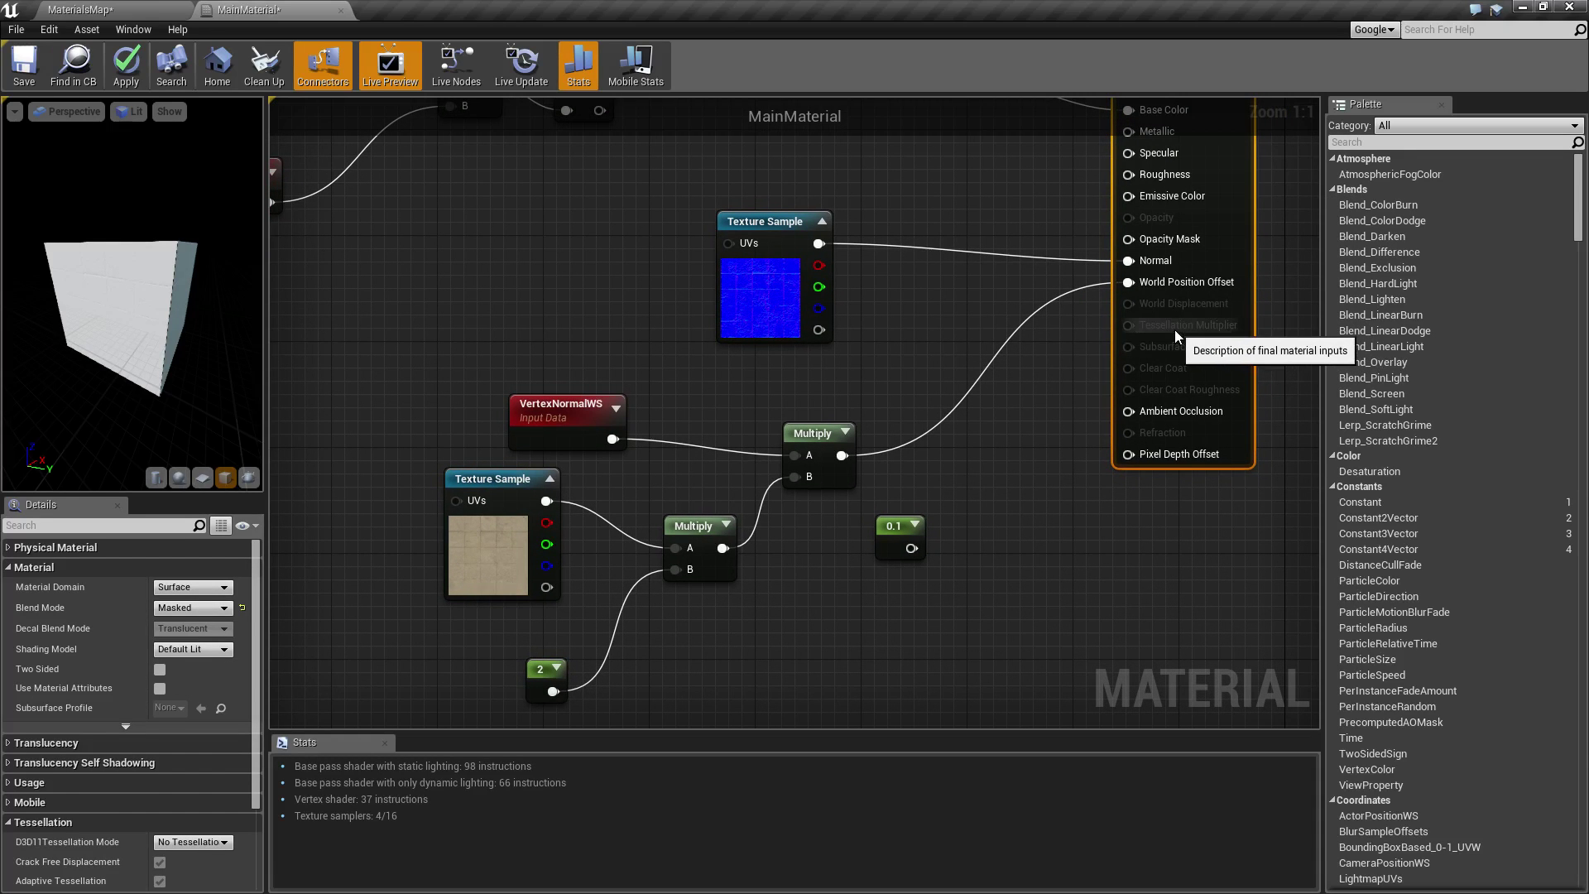
scroll(213, 713, down, 4)
scroll(201, 753, up, 4)
scroll(148, 686, down, 2)
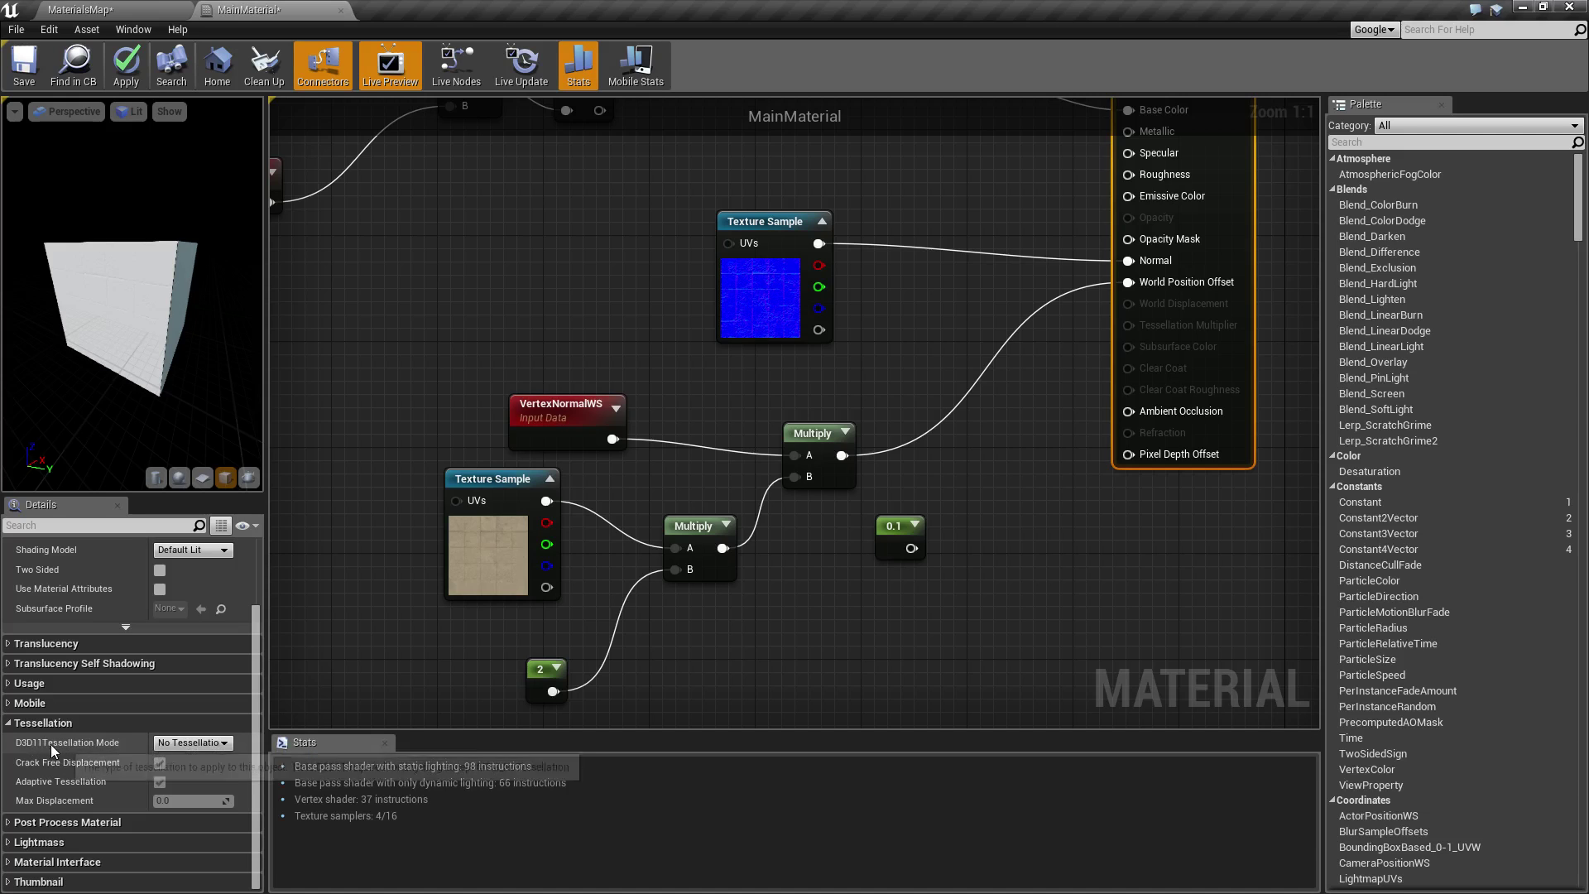
click(191, 744)
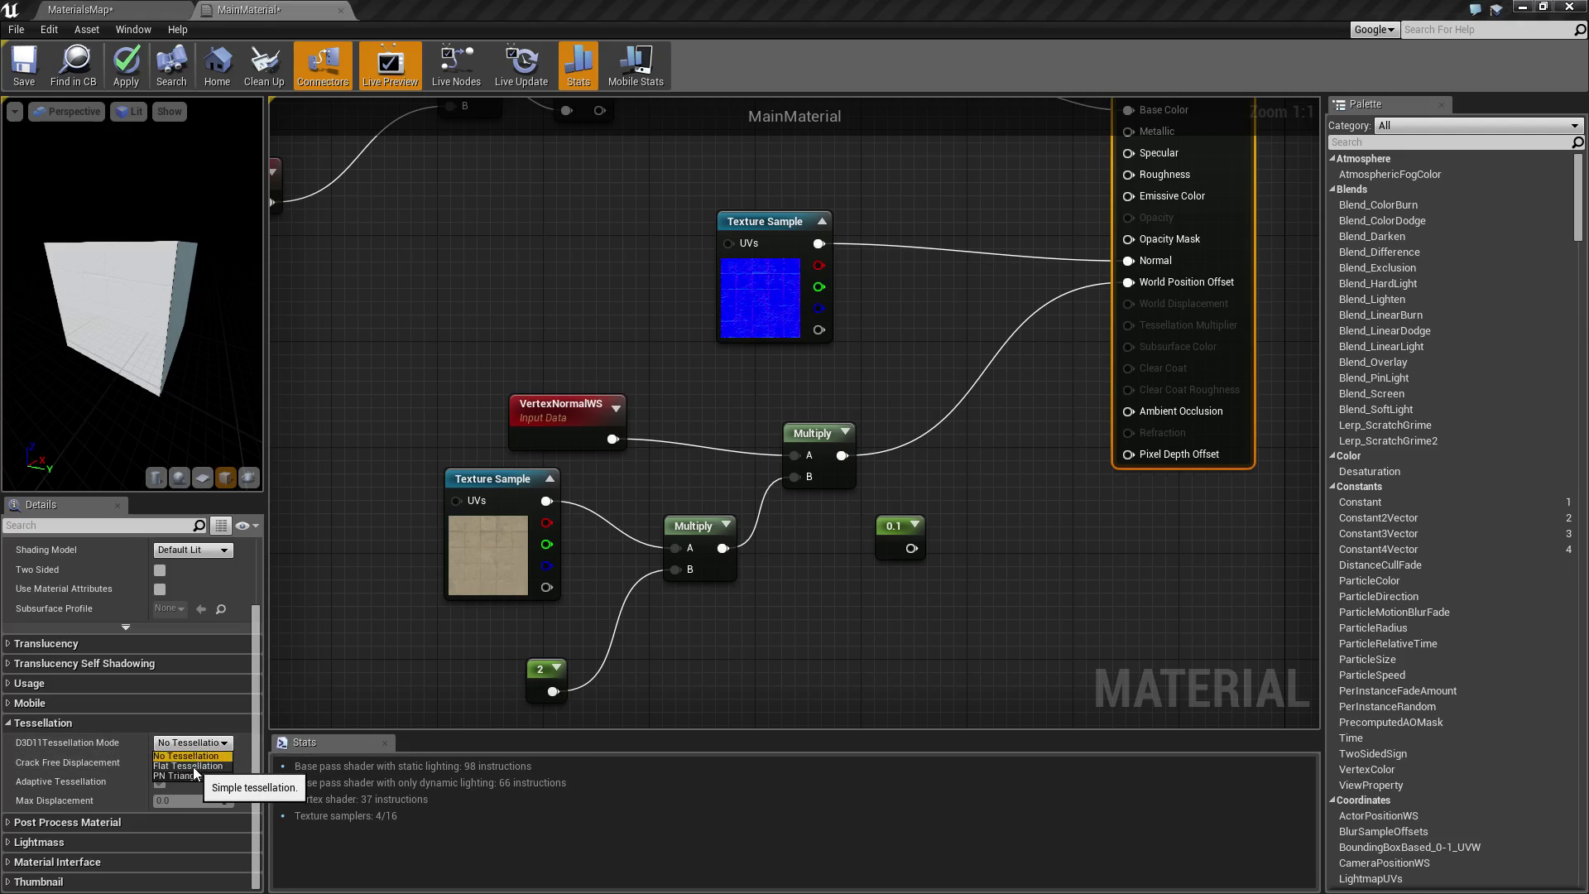
click(195, 767)
click(196, 745)
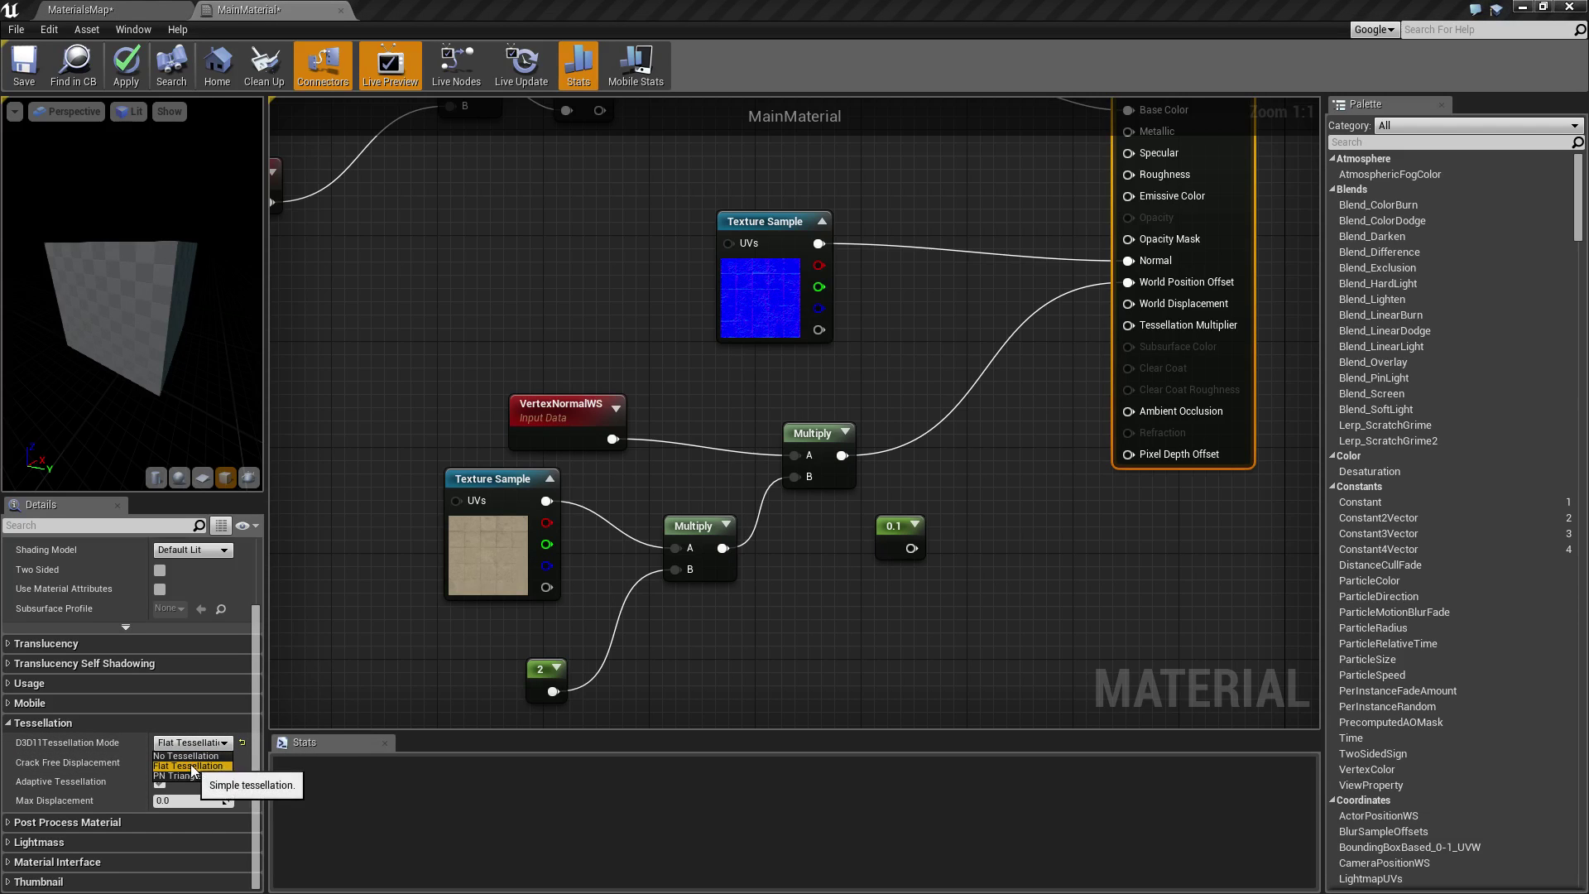
click(189, 776)
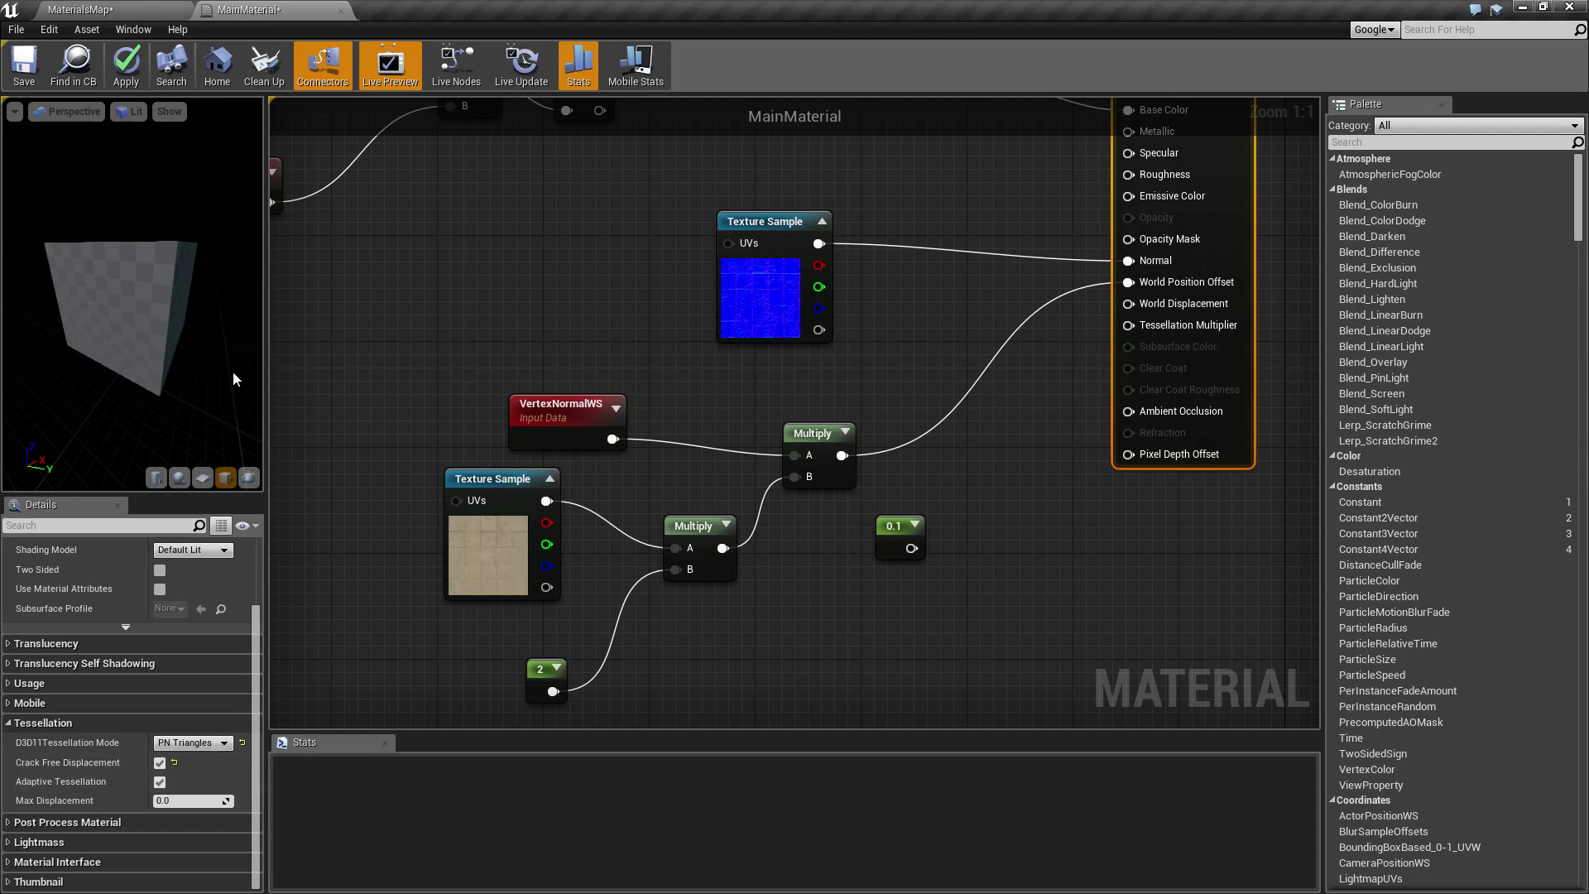
click(132, 65)
- Show the level in Wireframe view, look over Cube2's mesh and deselect it
click(108, 9)
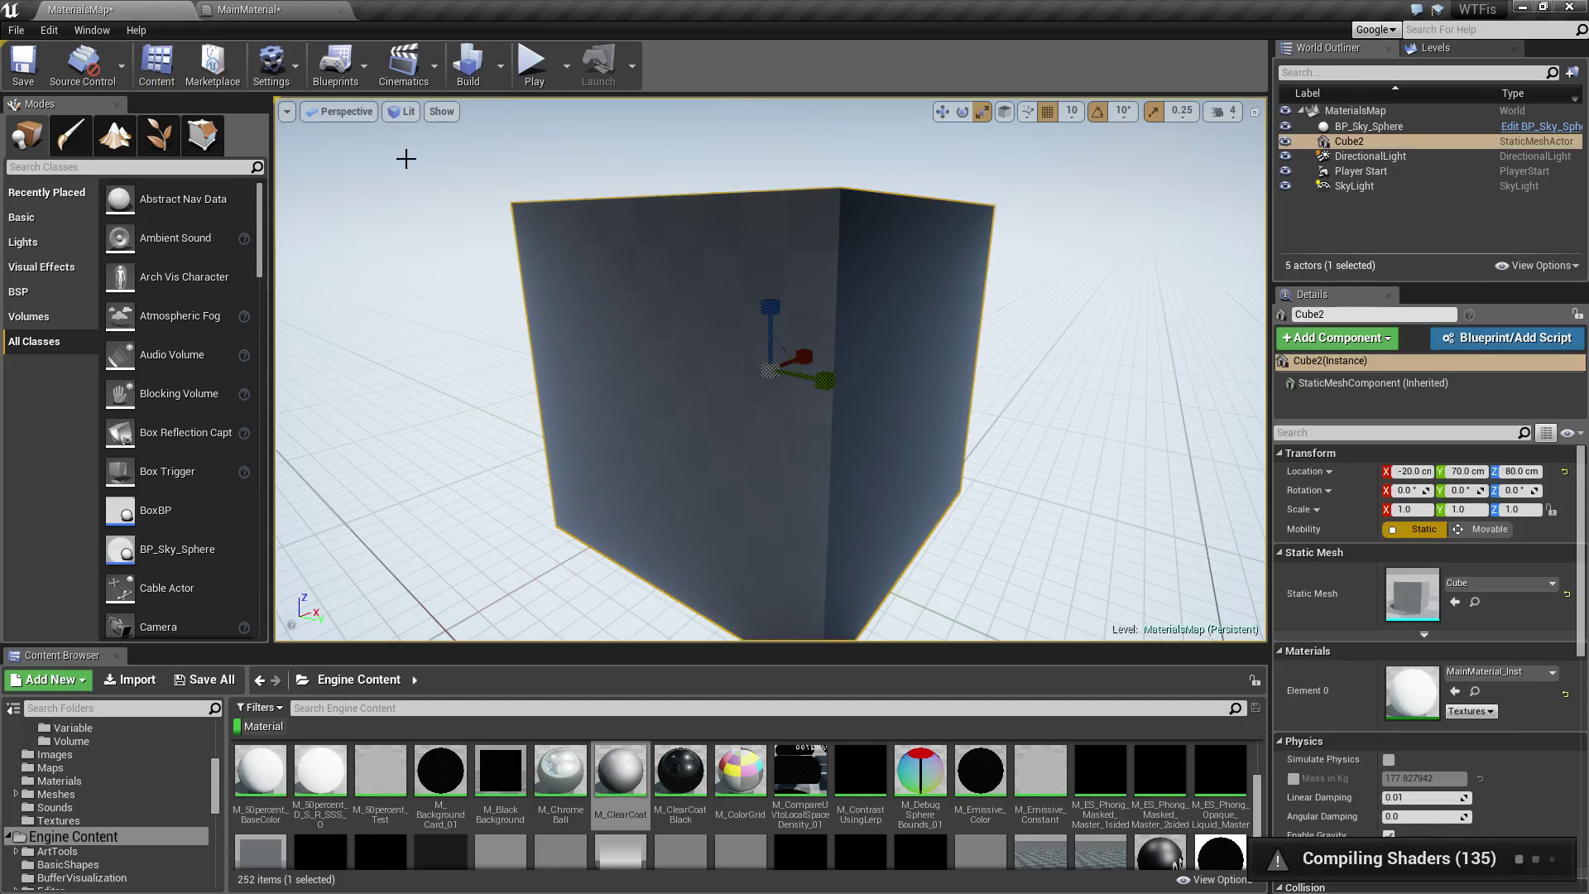
click(403, 111)
click(418, 166)
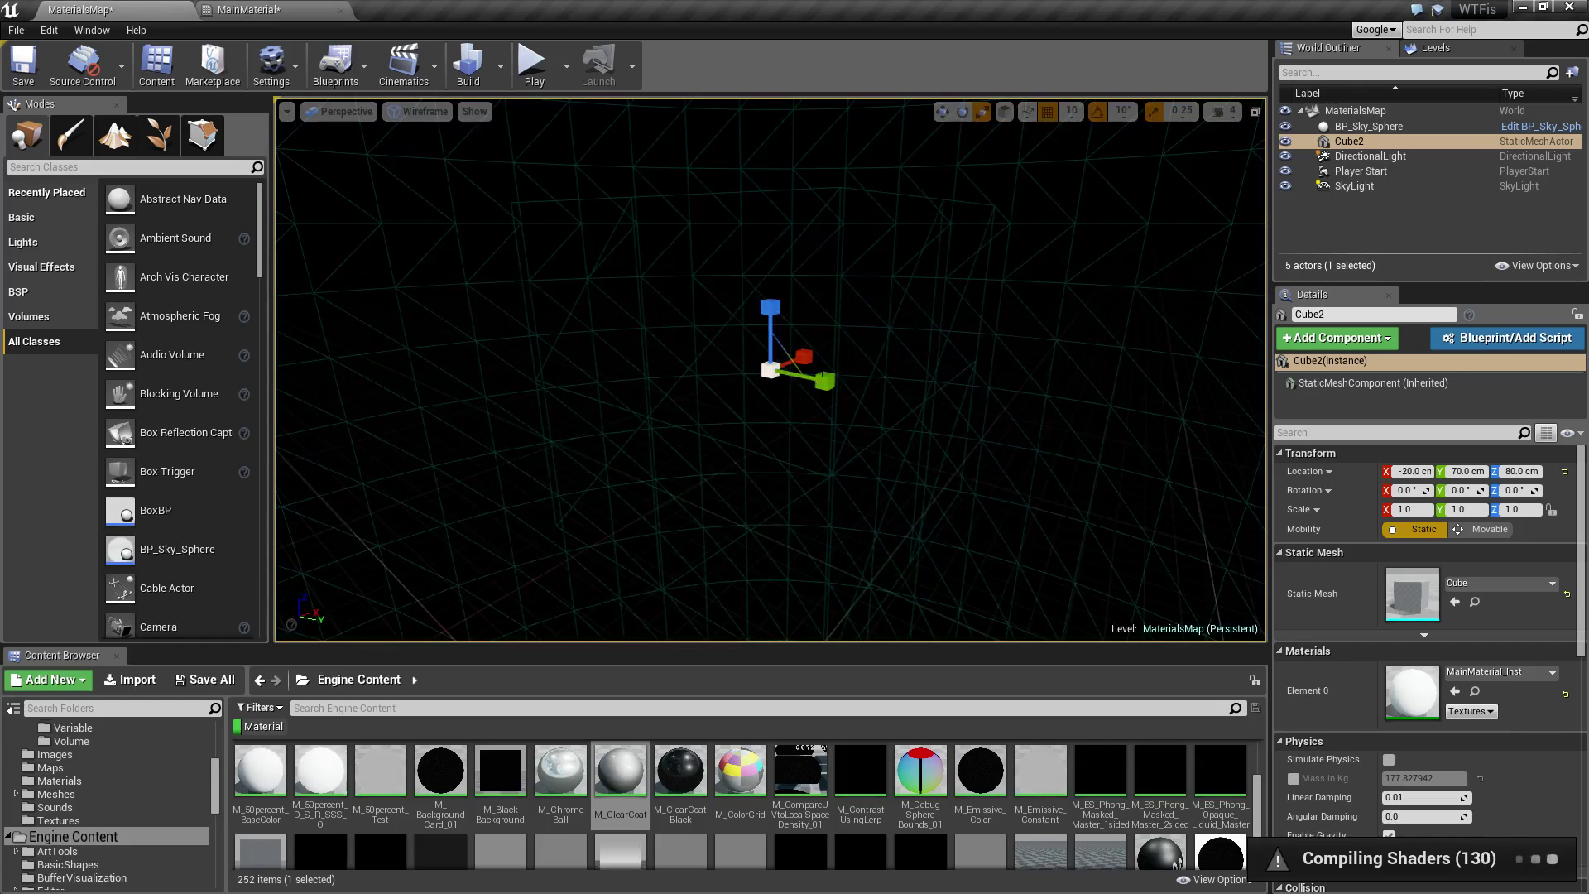
alt+drag(770, 370, 687, 341)
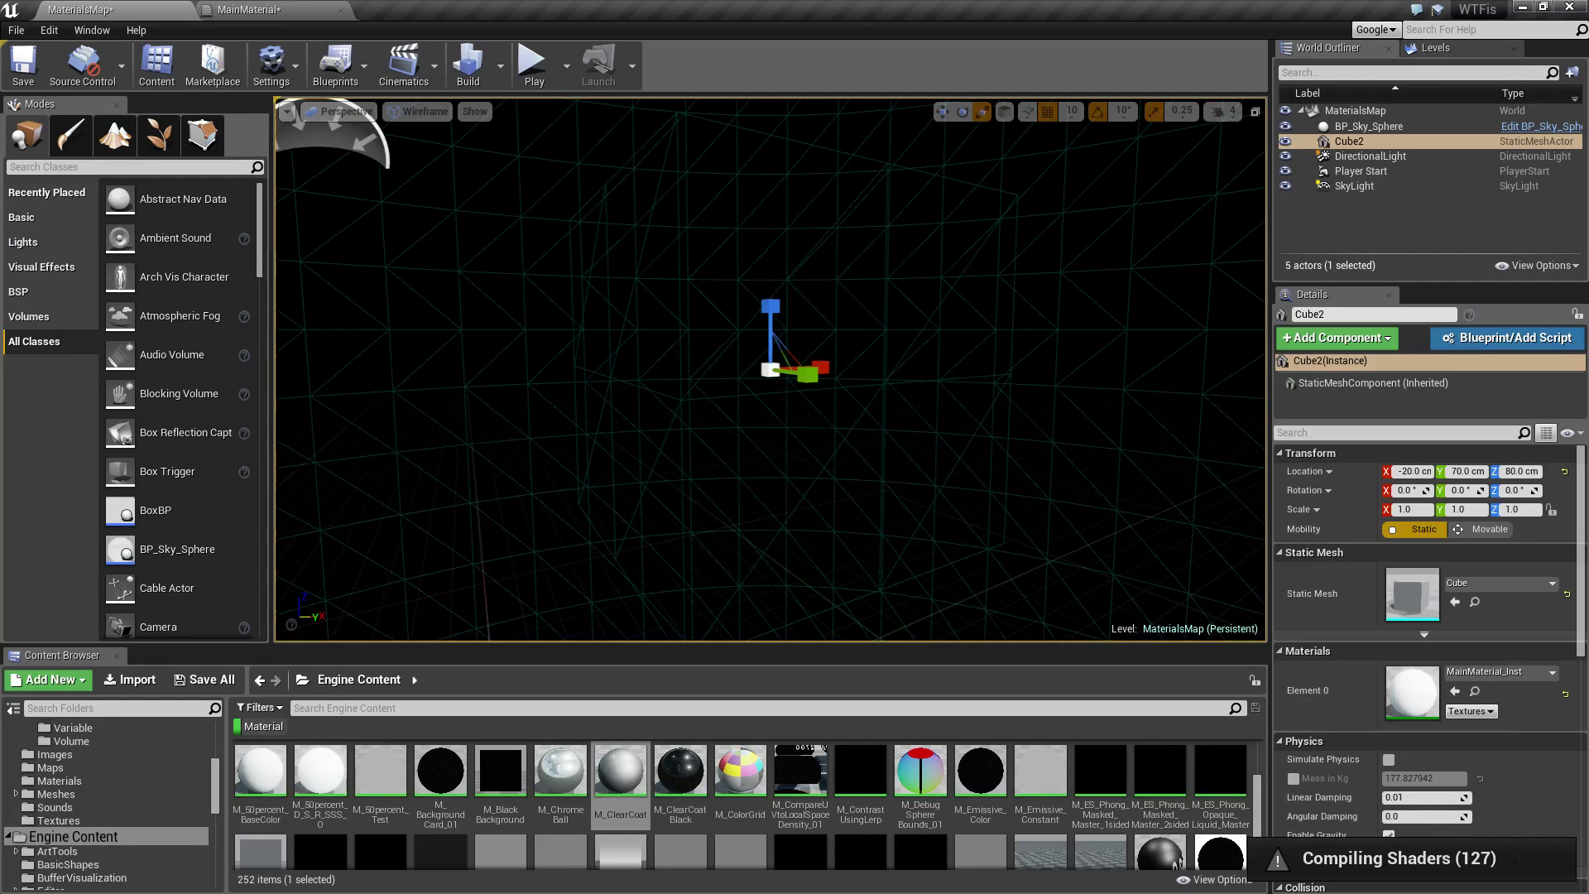
click(985, 478)
alt+drag(985, 478, 984, 525)
alt+drag(707, 214, 714, 235)
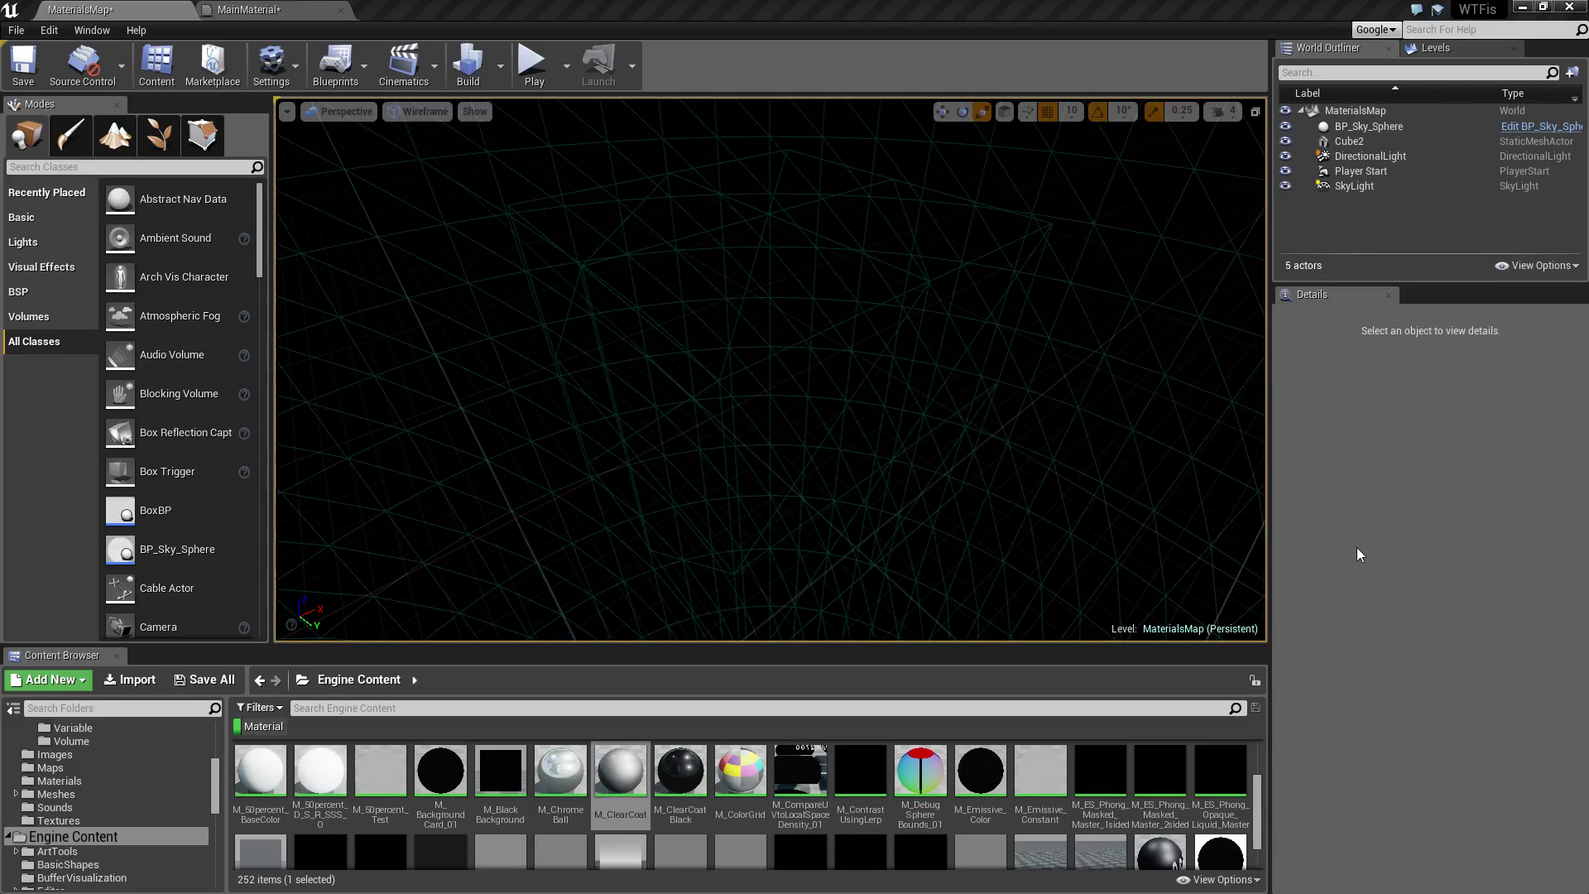
- Examine the density of the tessellated triangles on the cube from above and close up
click(850, 7)
alt+drag(795, 369, 674, 306)
right_drag(695, 379, 940, 385)
alt+right_drag(761, 365, 712, 340)
right_drag(807, 397, 832, 443)
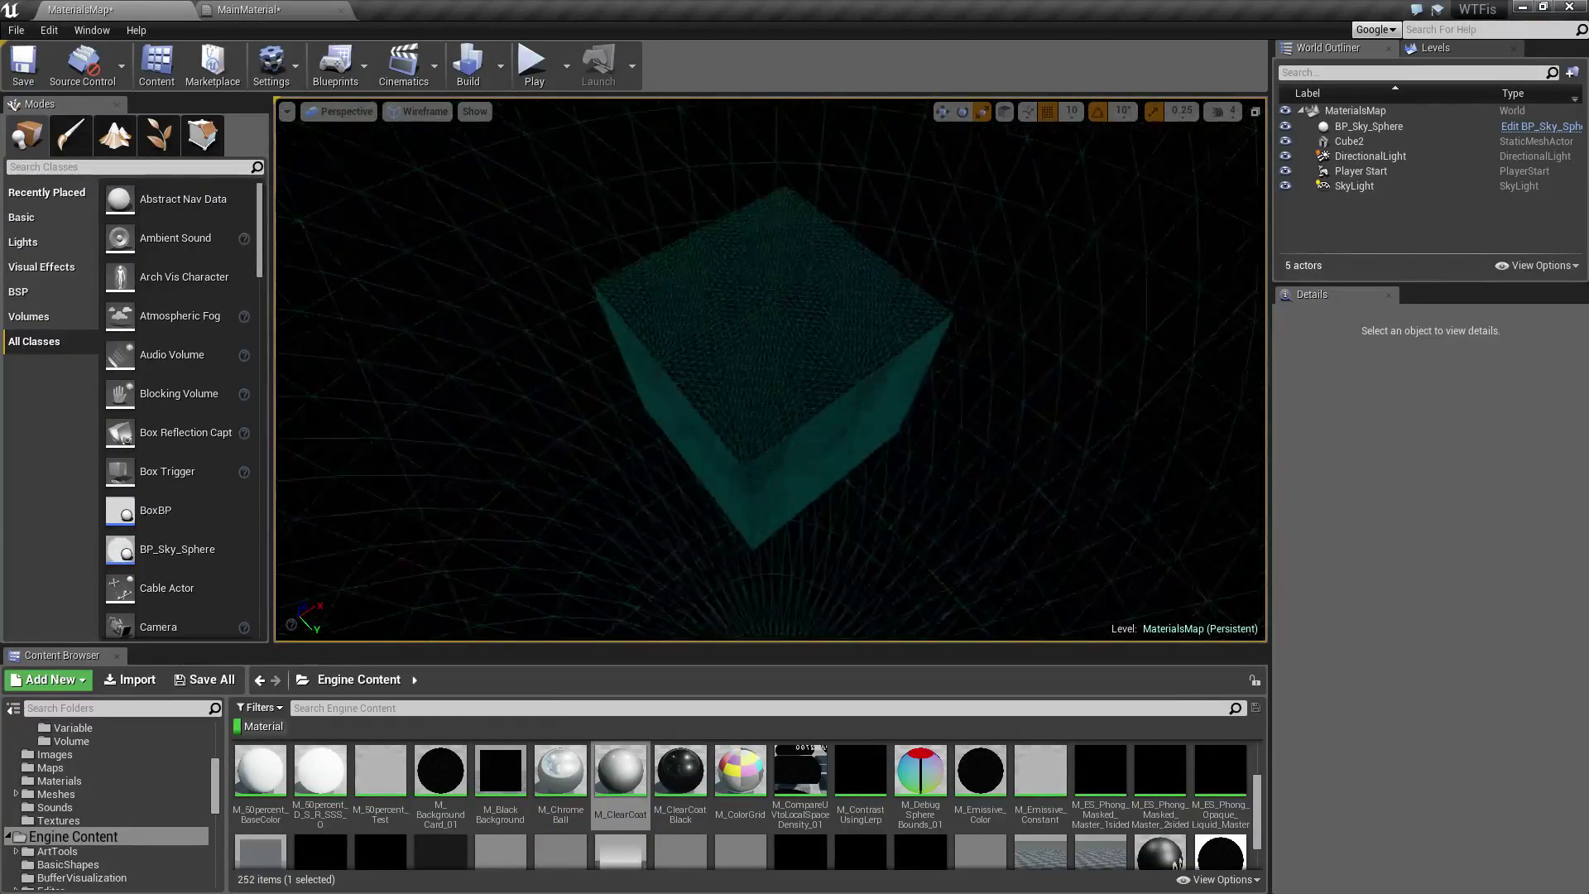
alt+drag(853, 405, 851, 377)
alt+right_drag(853, 405, 927, 452)
alt+drag(853, 405, 773, 406)
right_drag(852, 389, 836, 402)
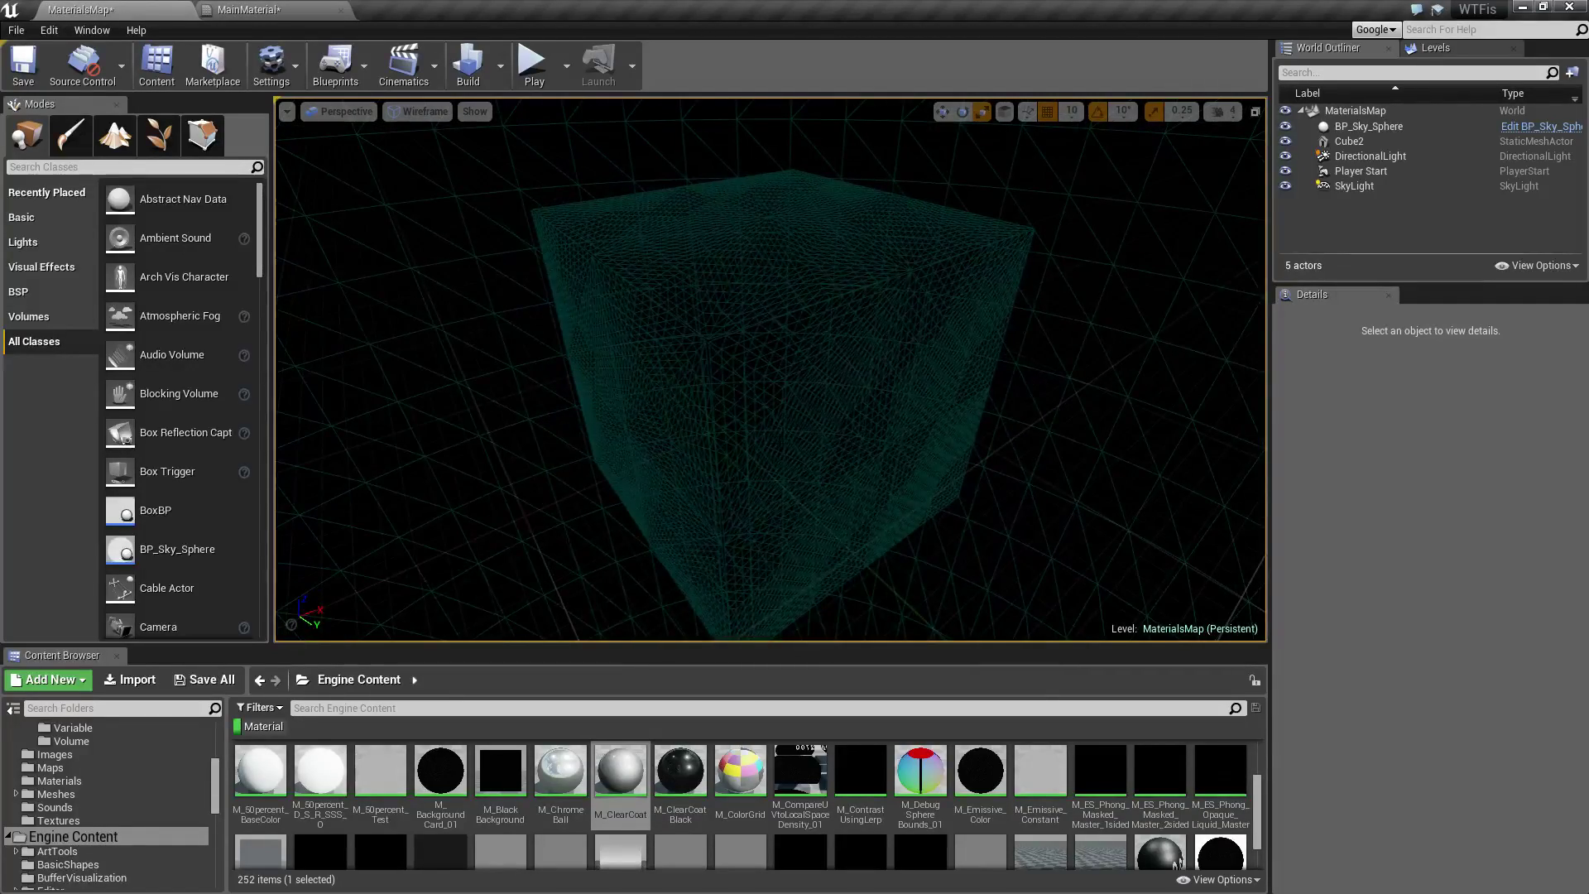
- Reroute the VertexNormalWS Multiply output from World Position Offset to World Displacement and apply the material
click(248, 9)
mouse_move(969, 477)
right_down()
mouse_move(958, 489)
mouse_move(977, 428)
mouse_move(965, 493)
right_up()
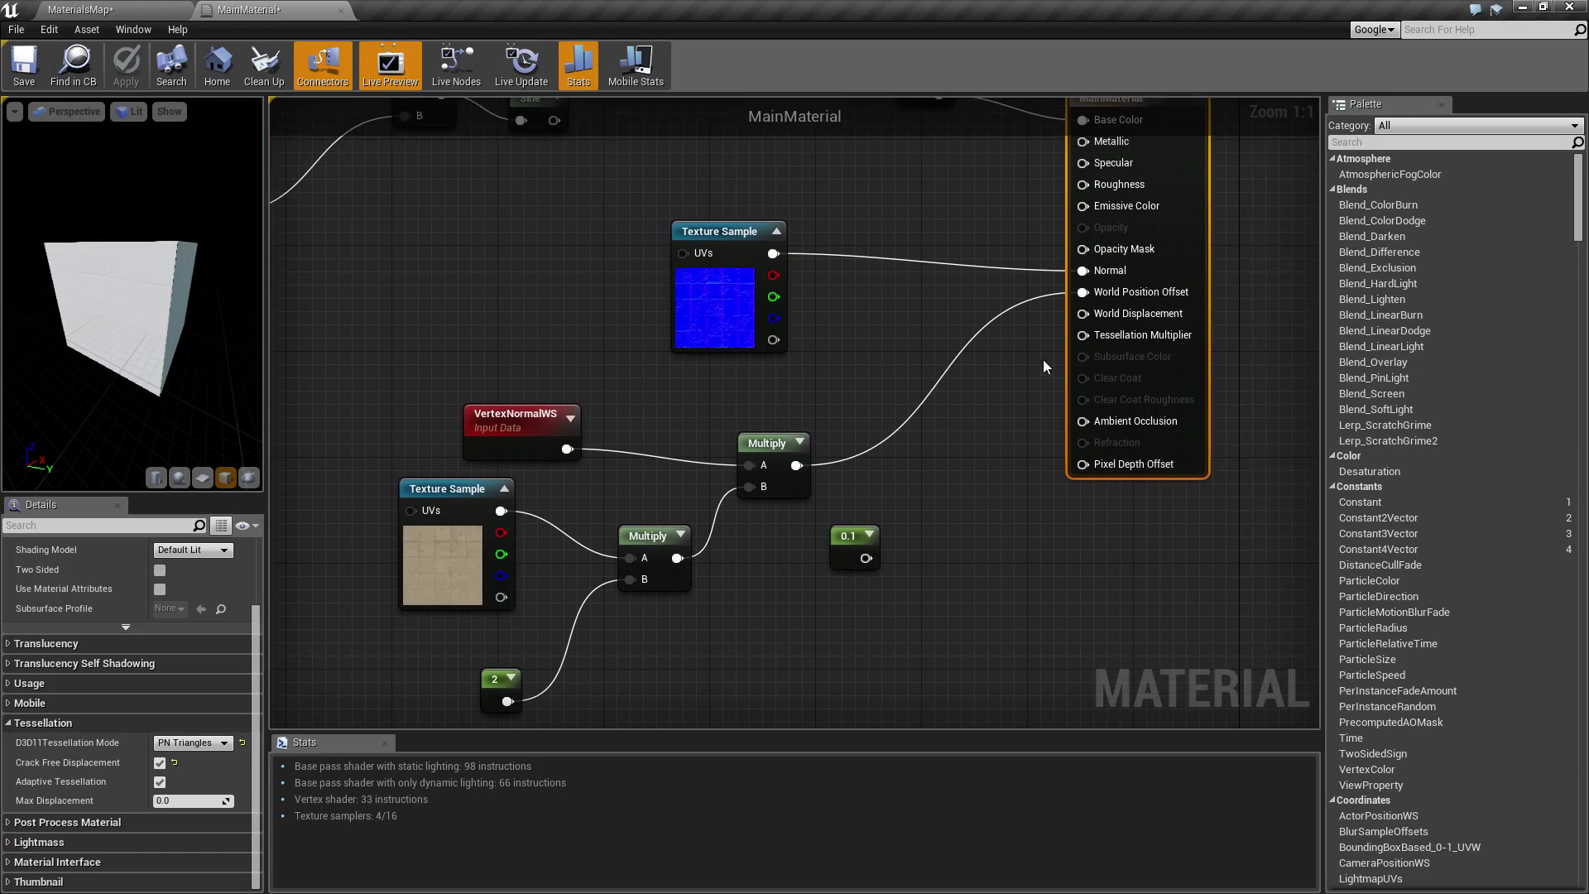
alt+click(1083, 291)
drag(796, 465, 1082, 314)
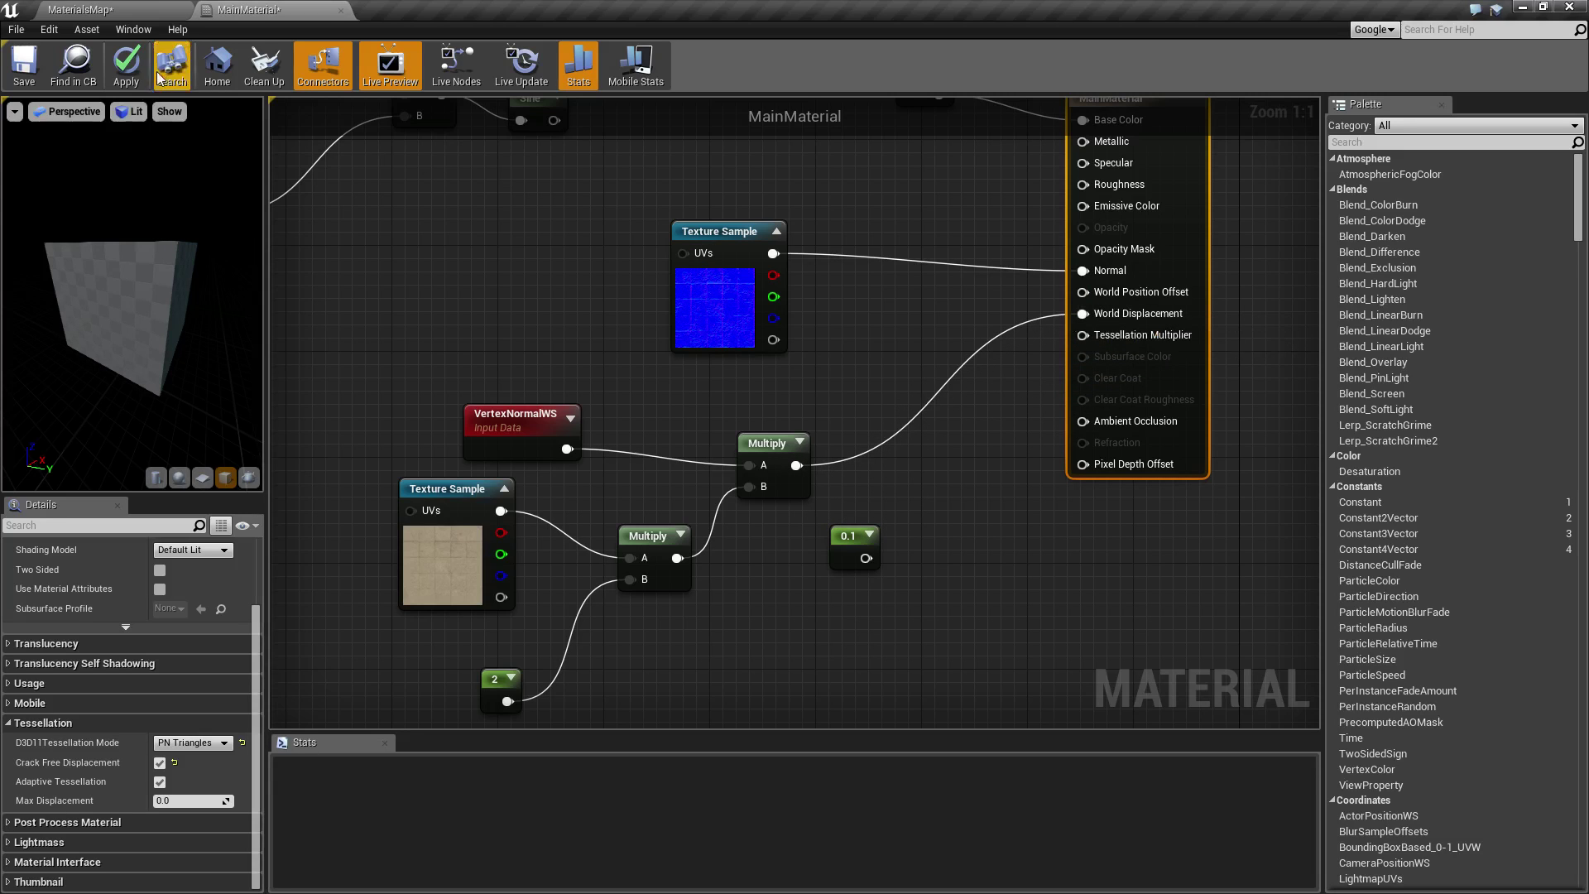
click(126, 67)
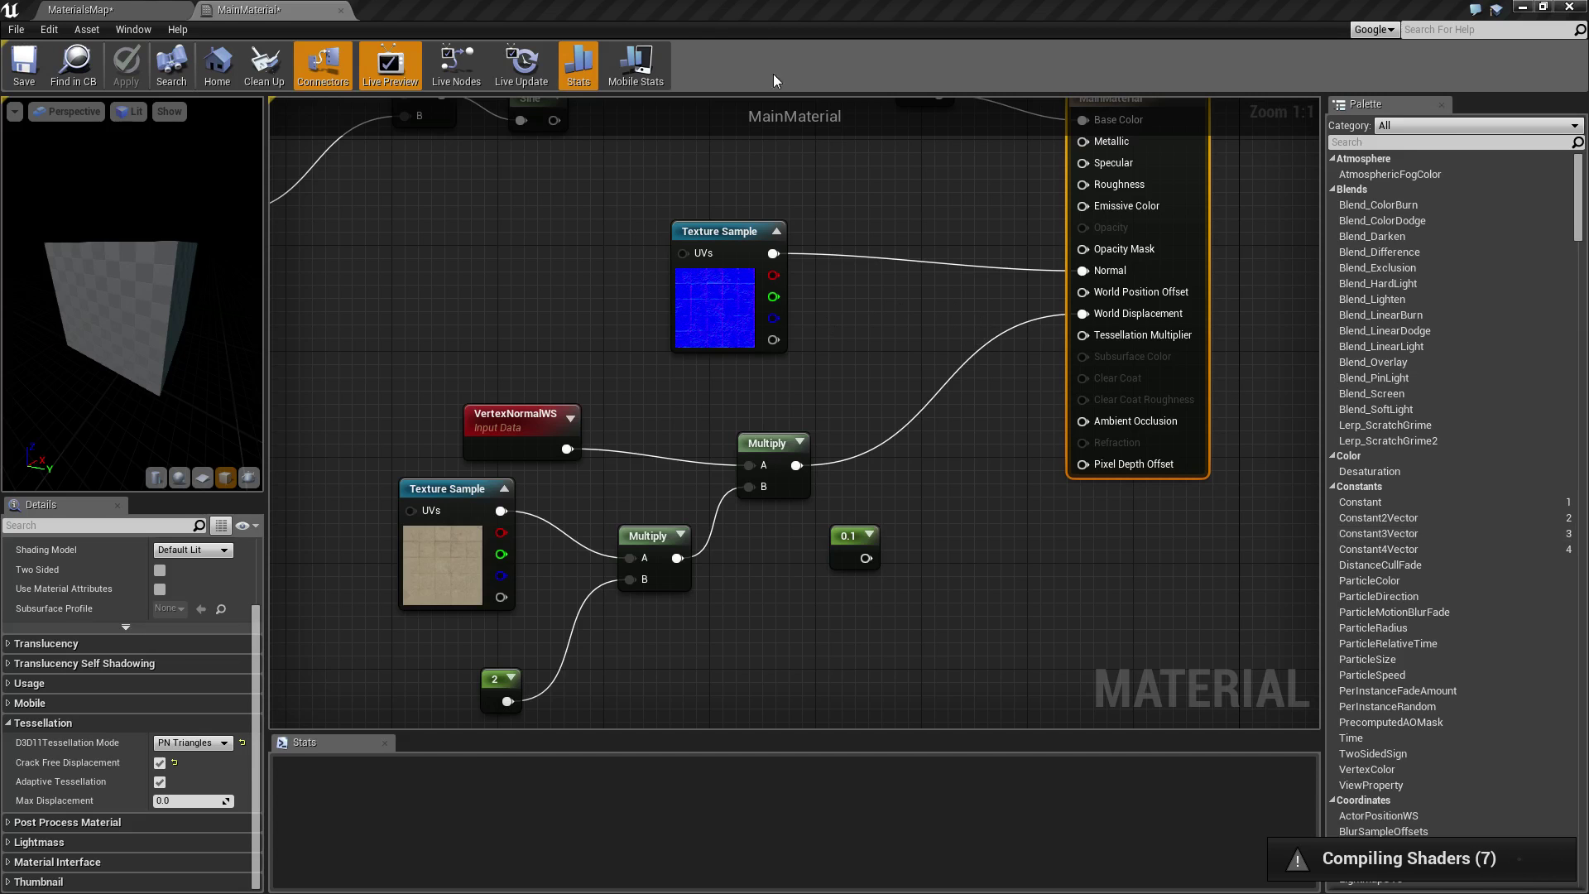
- Restore the level's Lit view and inspect the displacement along the cube's faces and edges
click(136, 10)
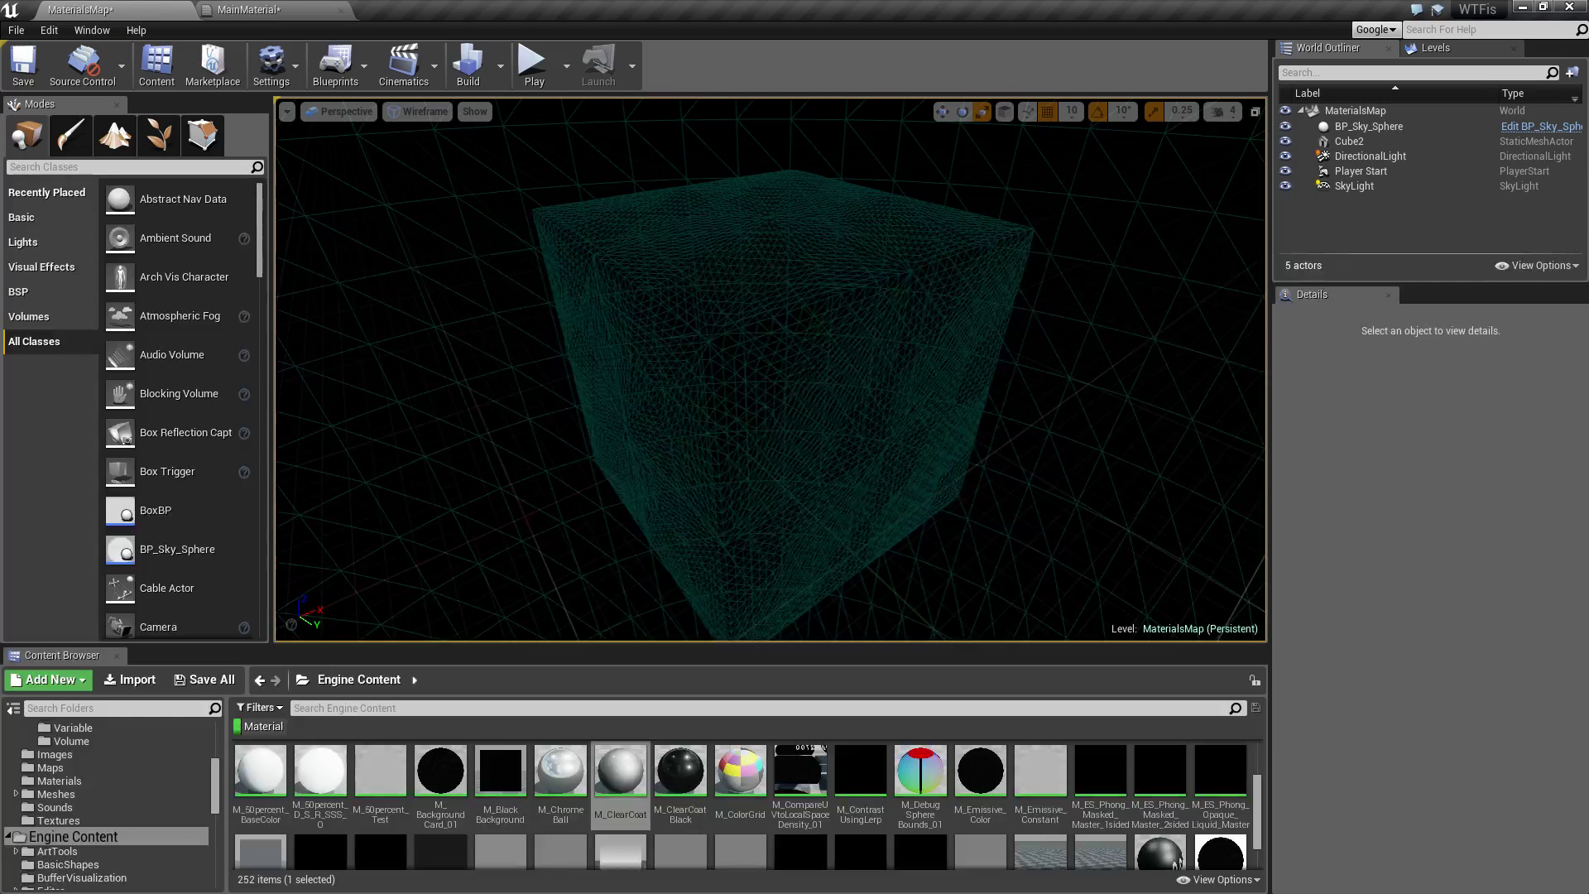
click(419, 111)
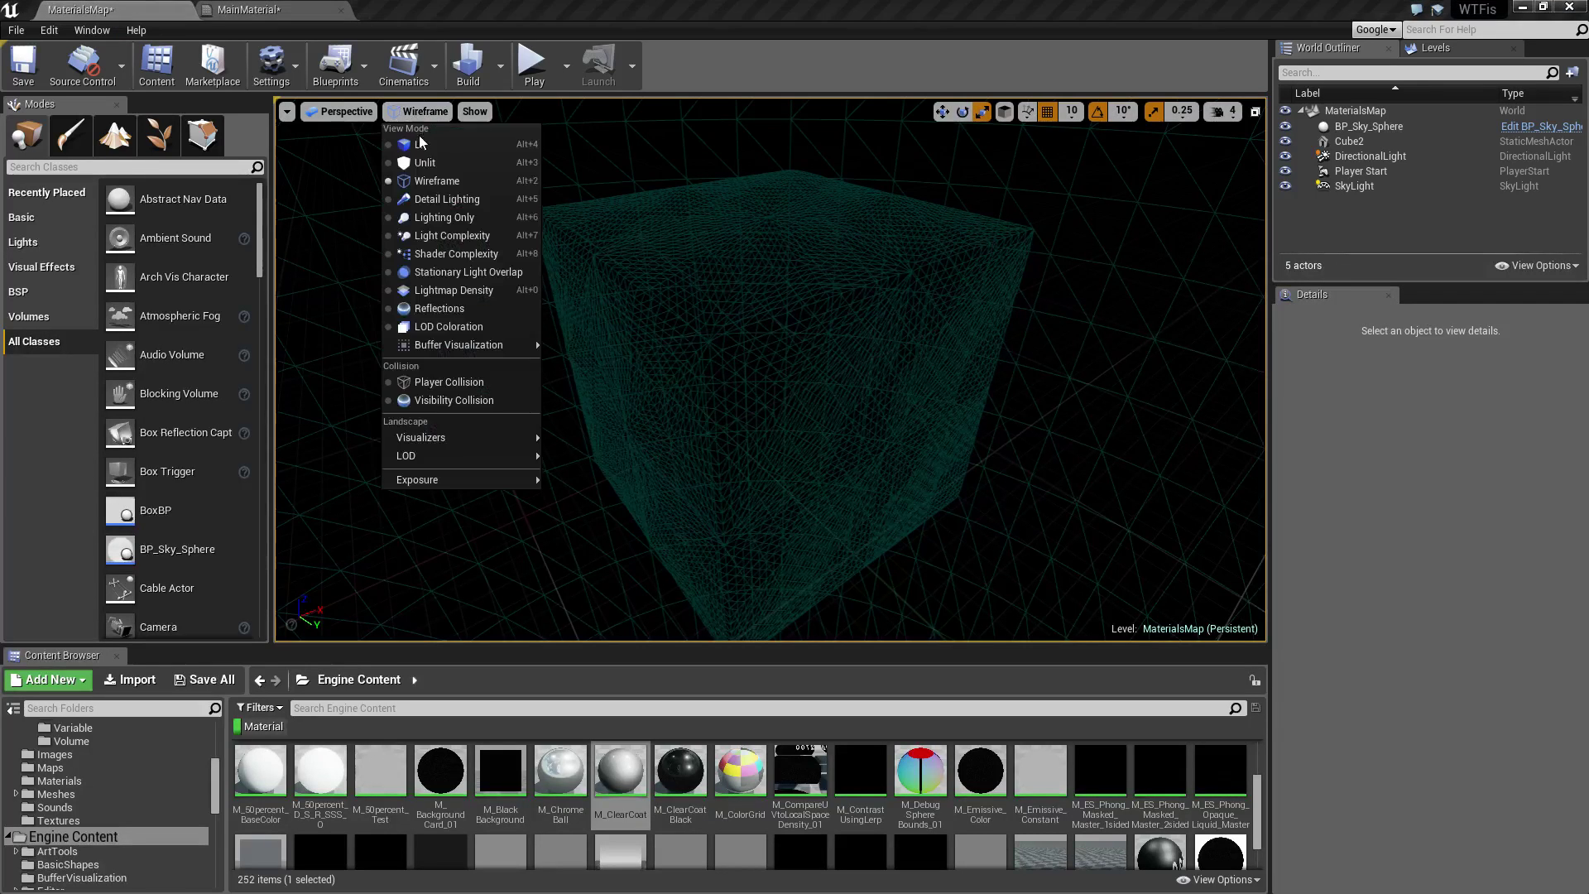
click(418, 143)
right_drag(832, 378, 724, 354)
drag(778, 265, 769, 269)
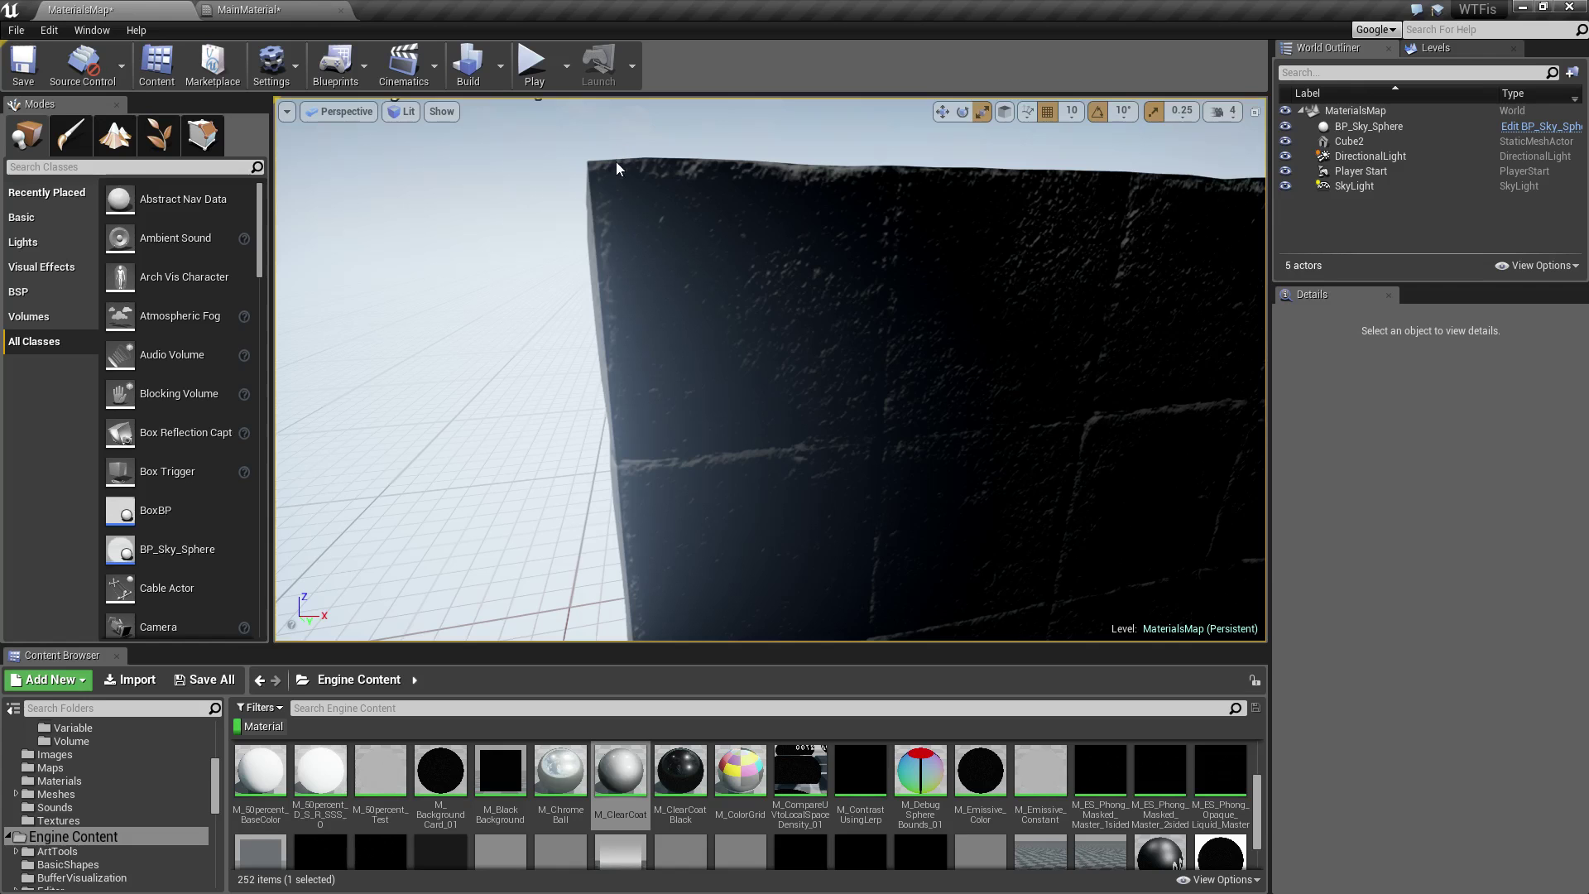
mouse_move(770, 369)
right_down()
mouse_move(787, 351)
mouse_move(749, 372)
mouse_move(770, 393)
mouse_move(766, 360)
right_up()
drag(741, 277, 787, 339)
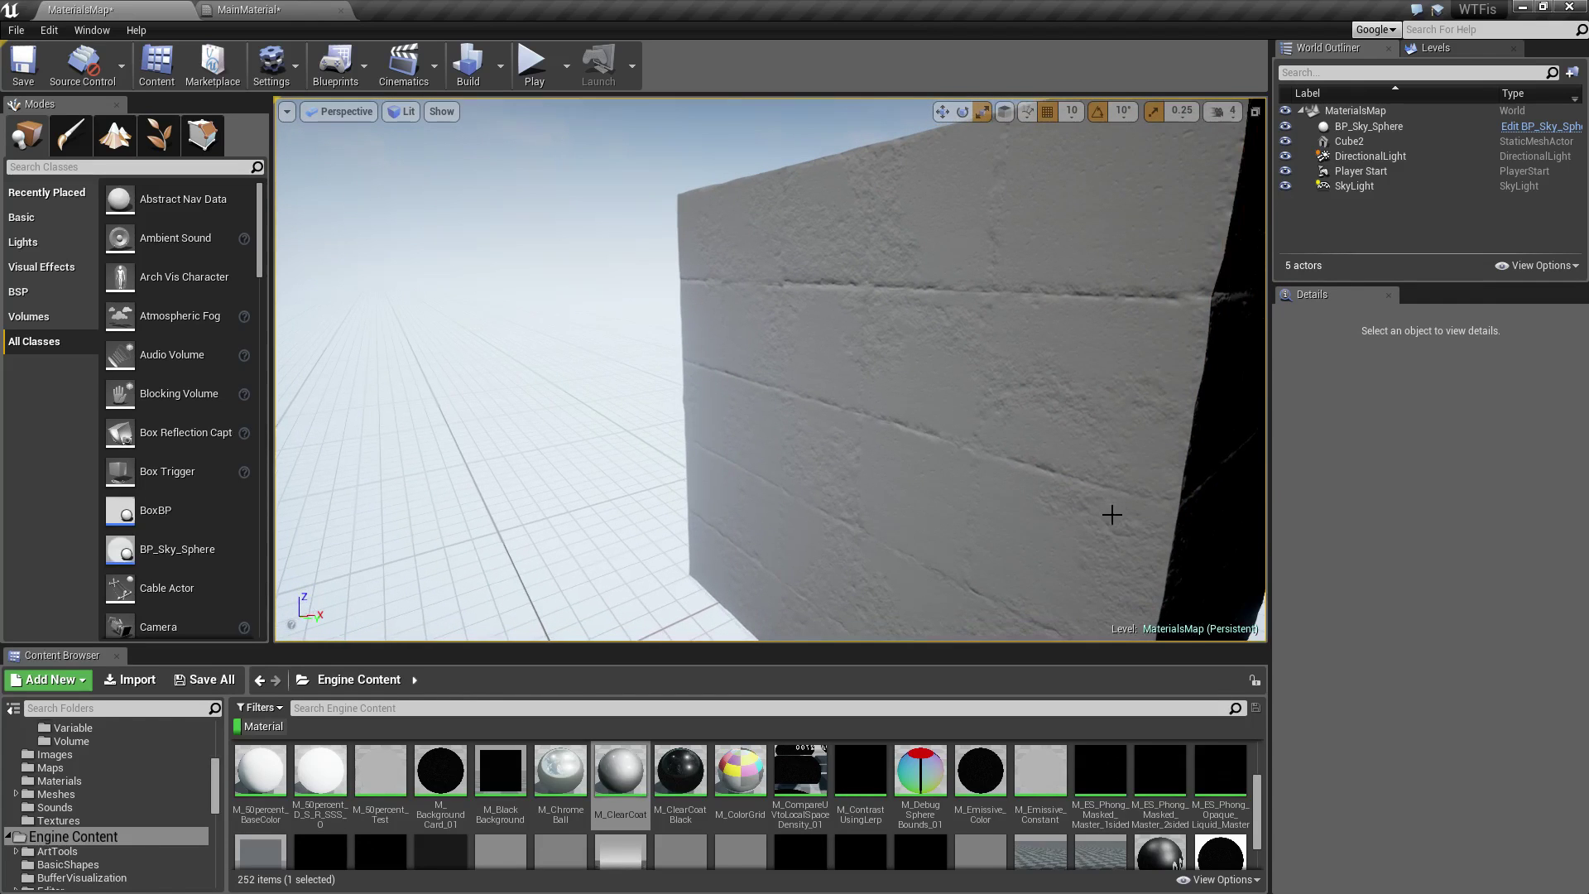
- Frame Cube2, examine its displaced silhouette from the sides, underneath and above, and deselect it
click(1097, 456)
key(f)
alt+drag(1099, 458, 936, 443)
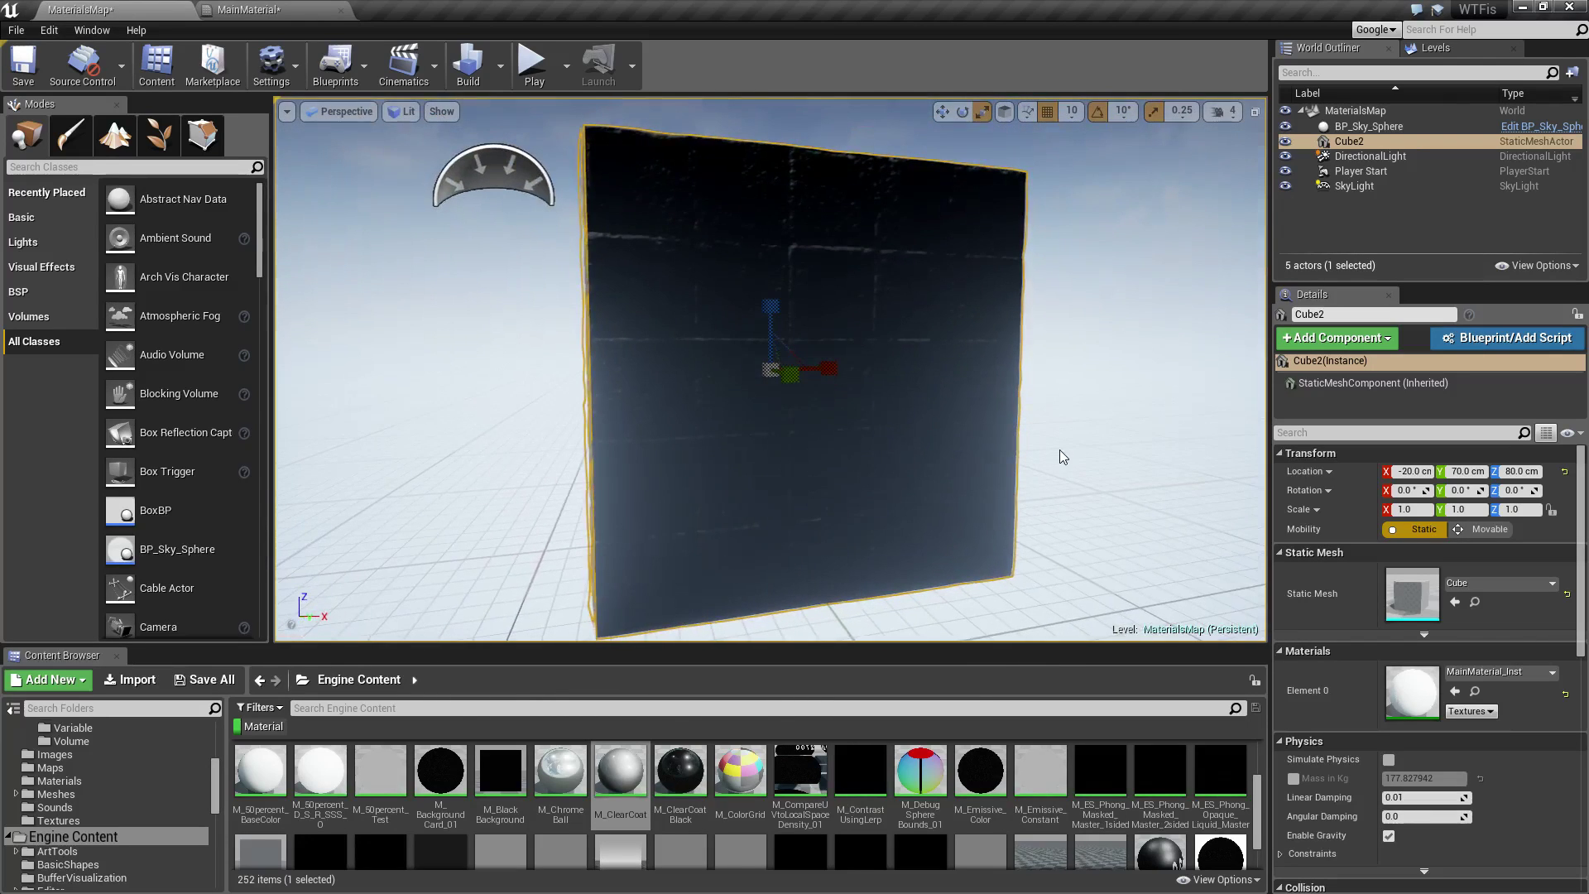
alt+right_drag(660, 450, 637, 387)
alt+drag(637, 387, 761, 377)
alt+drag(579, 391, 592, 412)
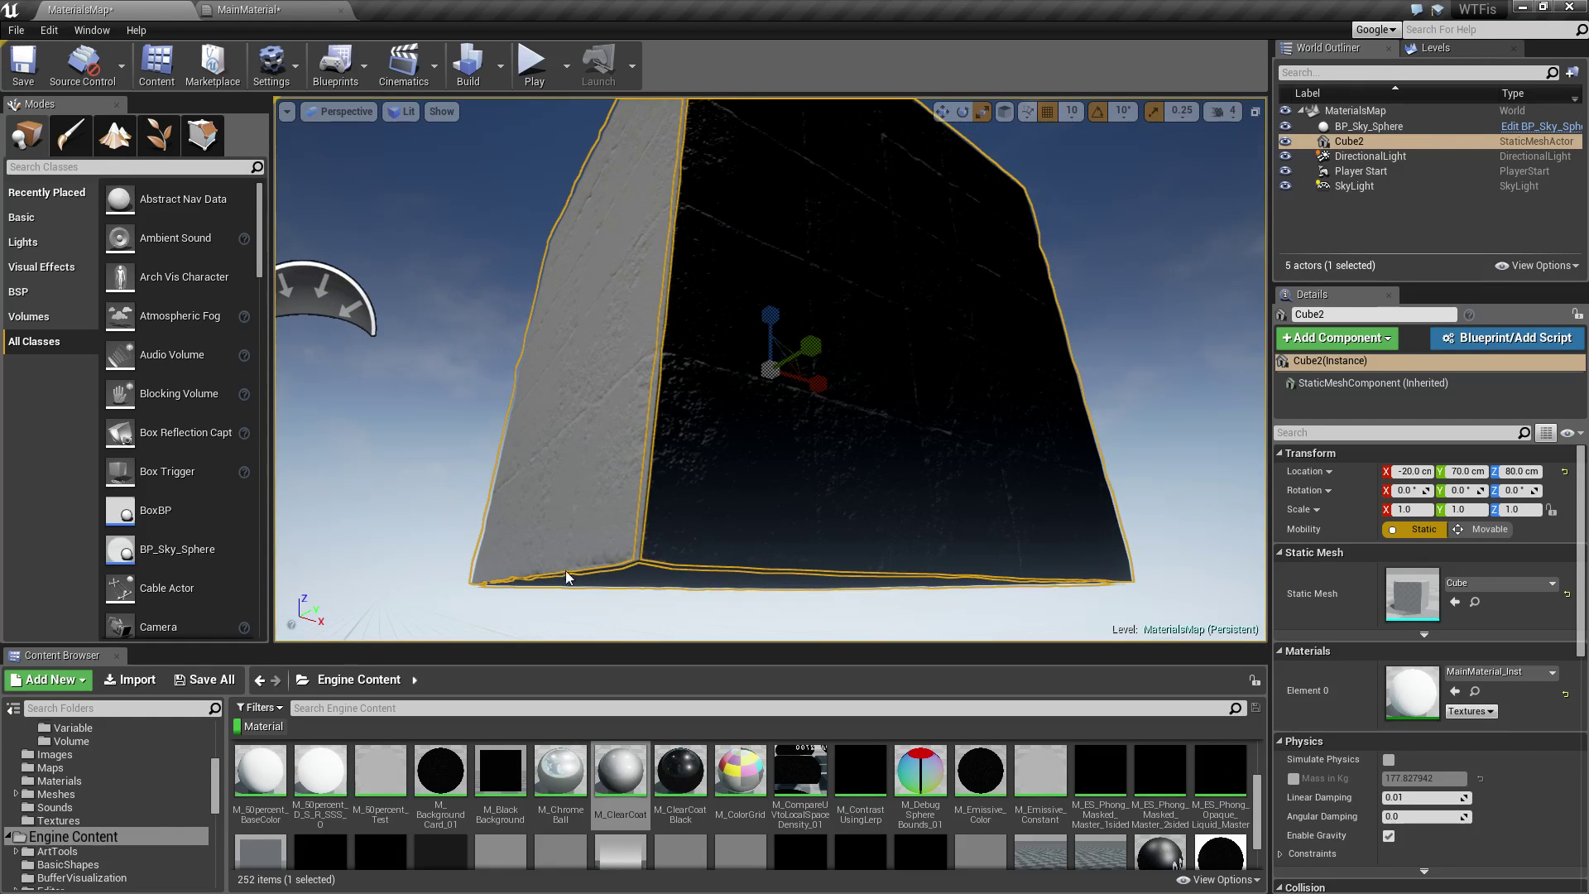
alt+drag(614, 581, 498, 488)
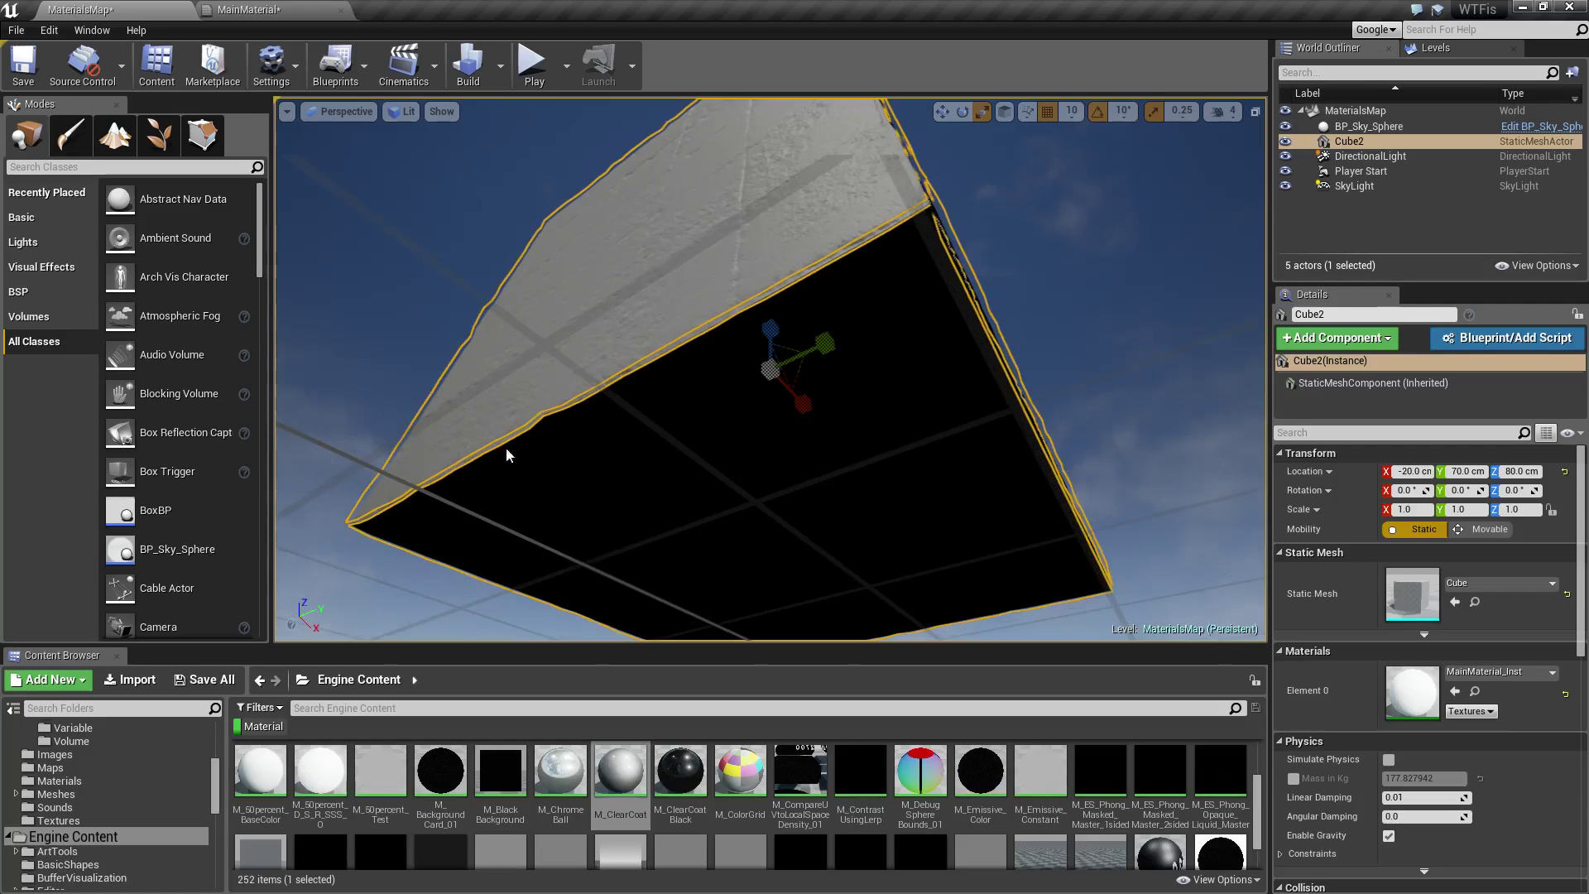
alt+drag(552, 423, 520, 141)
alt+drag(546, 223, 472, 186)
key(Escape)
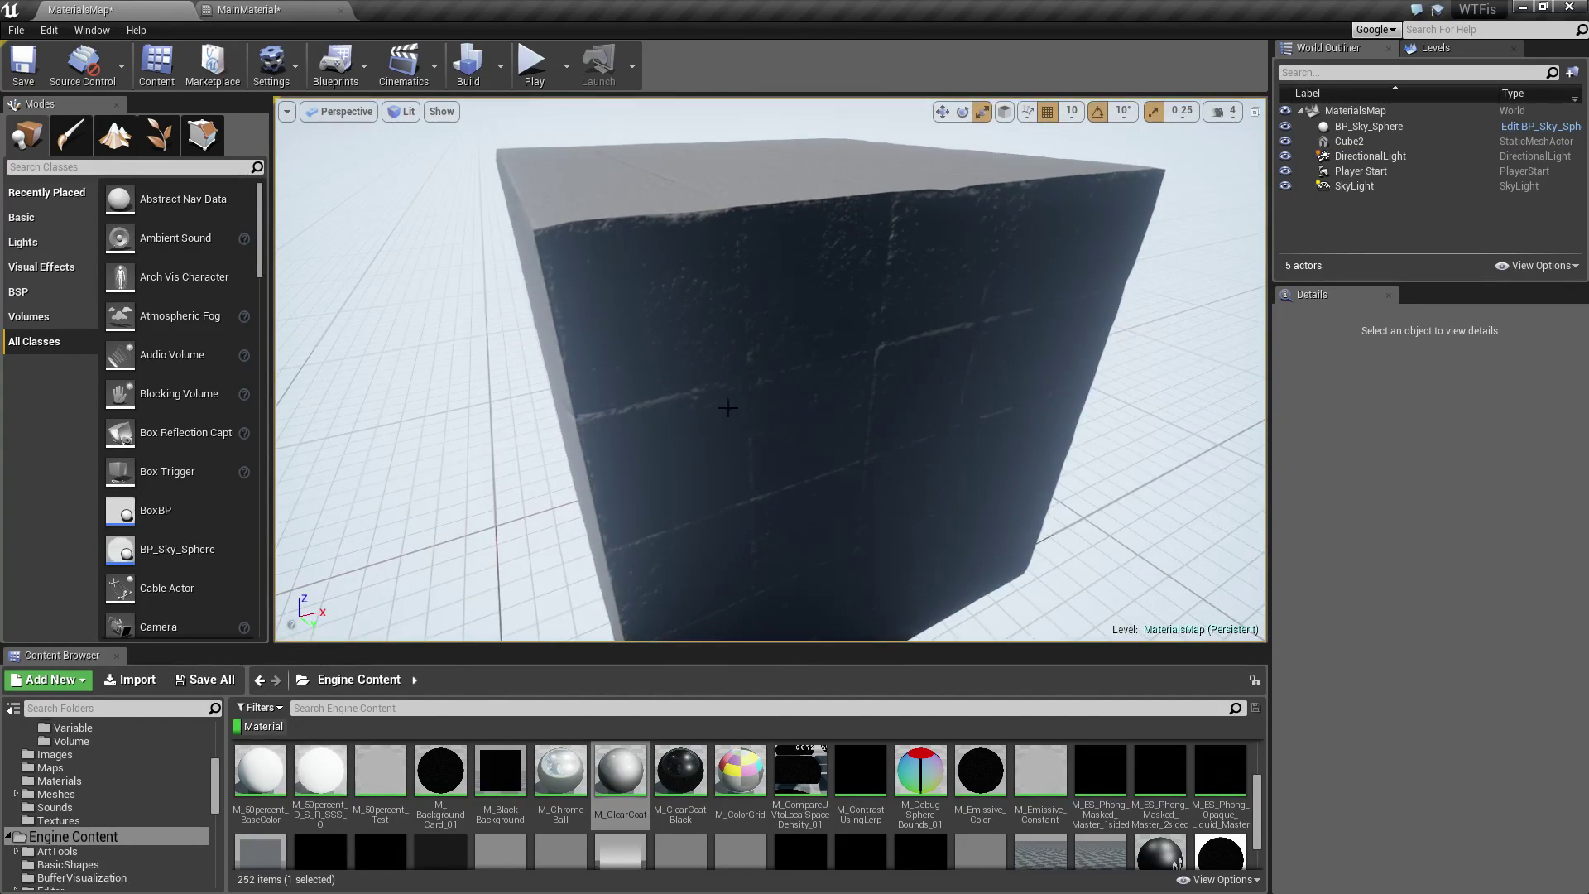
- In the MainMaterial graph, select the five nodes that drive World Displacement and clear the selection
click(299, 10)
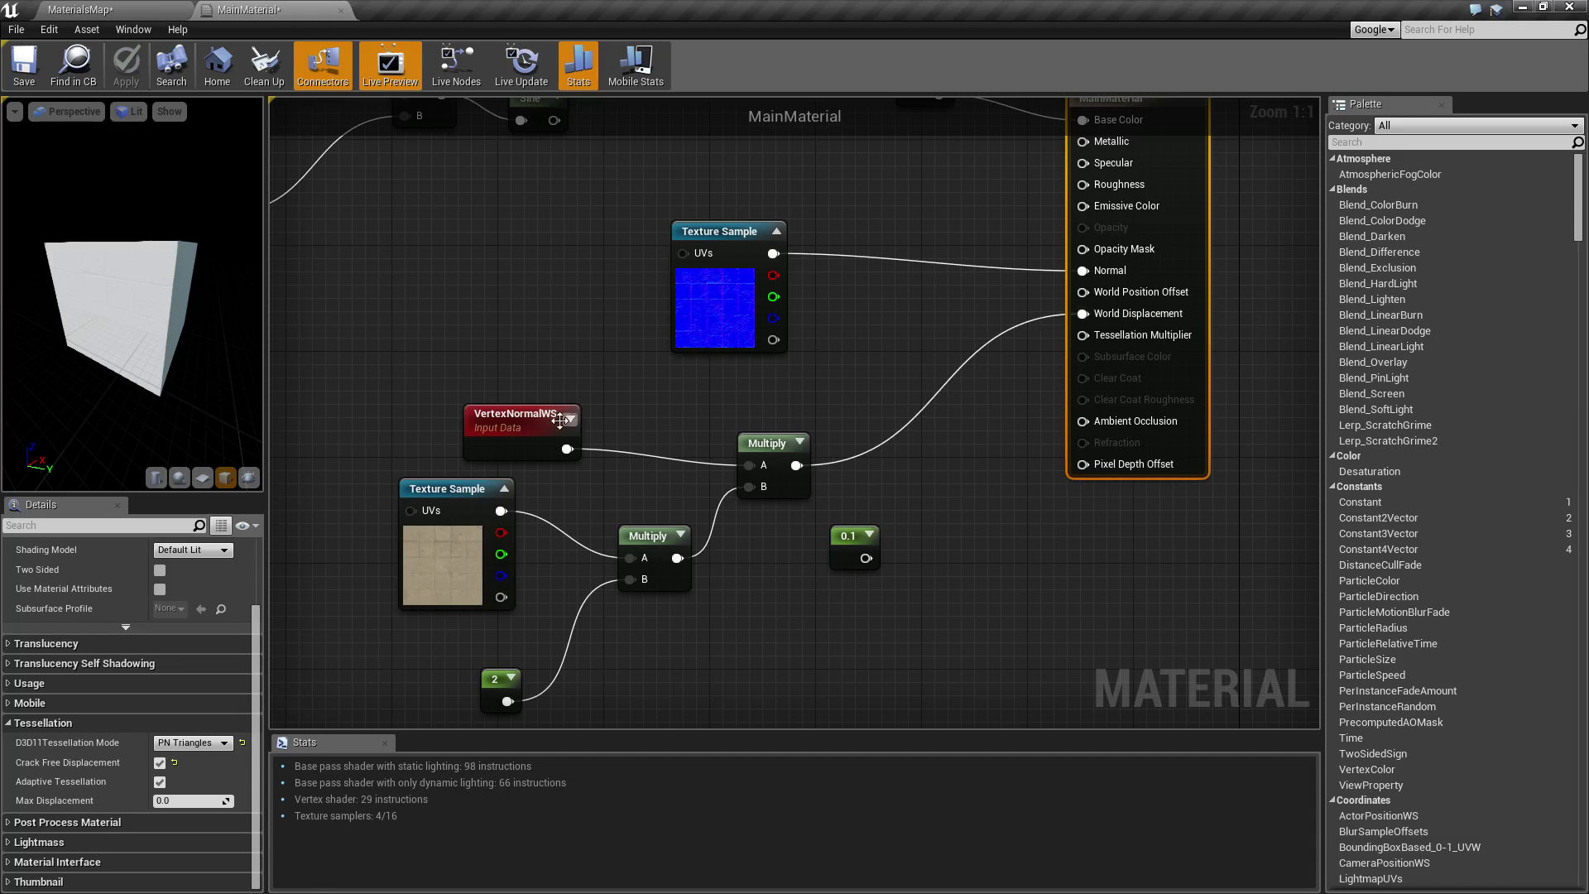
drag(376, 372, 773, 692)
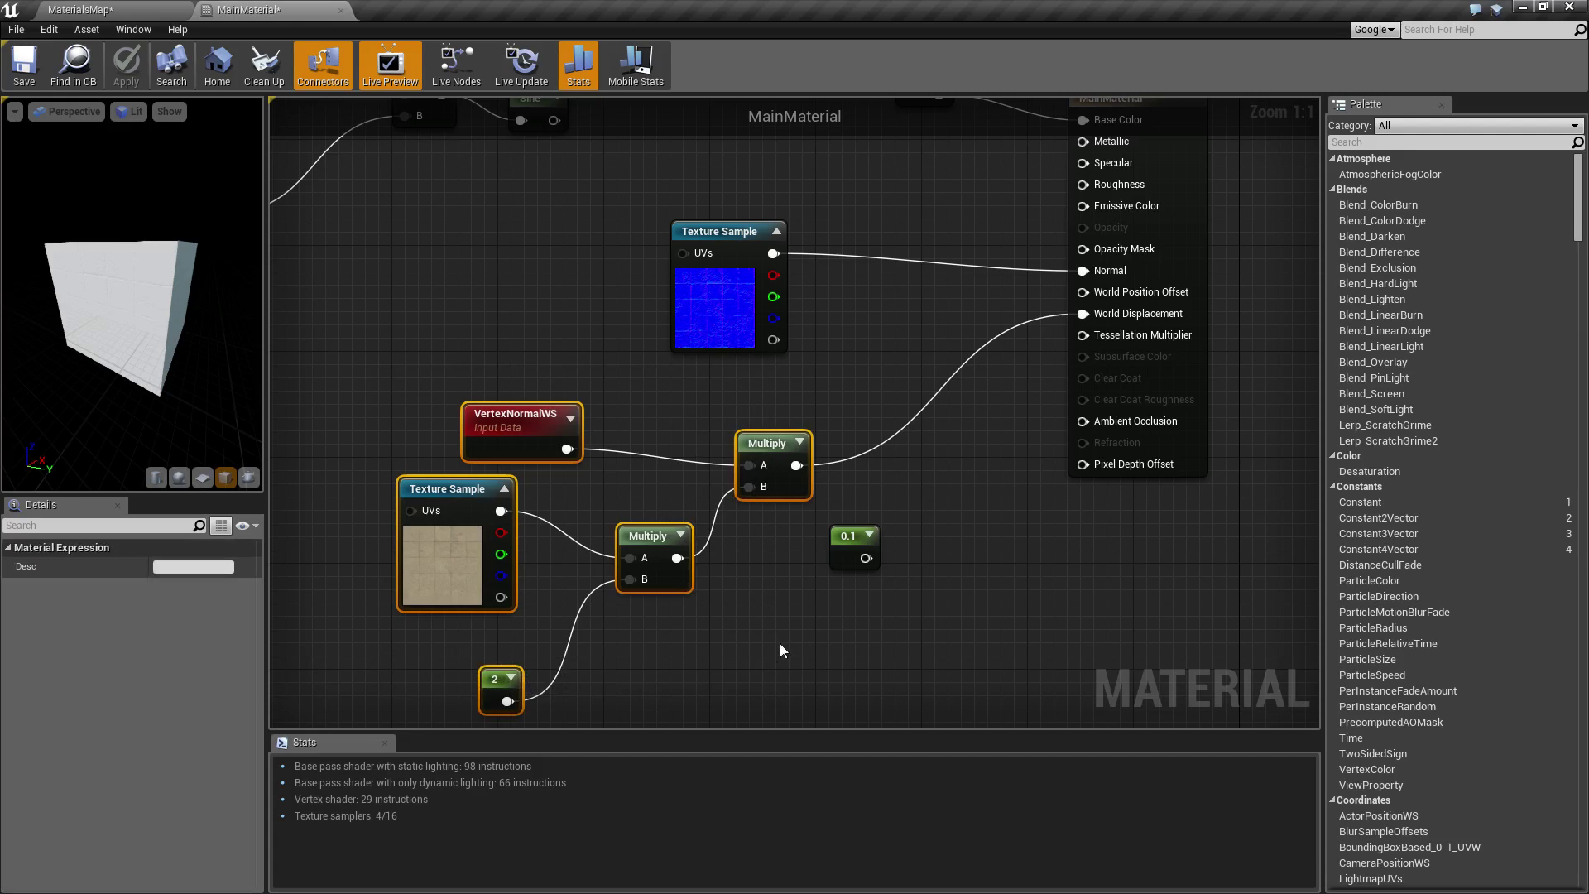
click(775, 687)
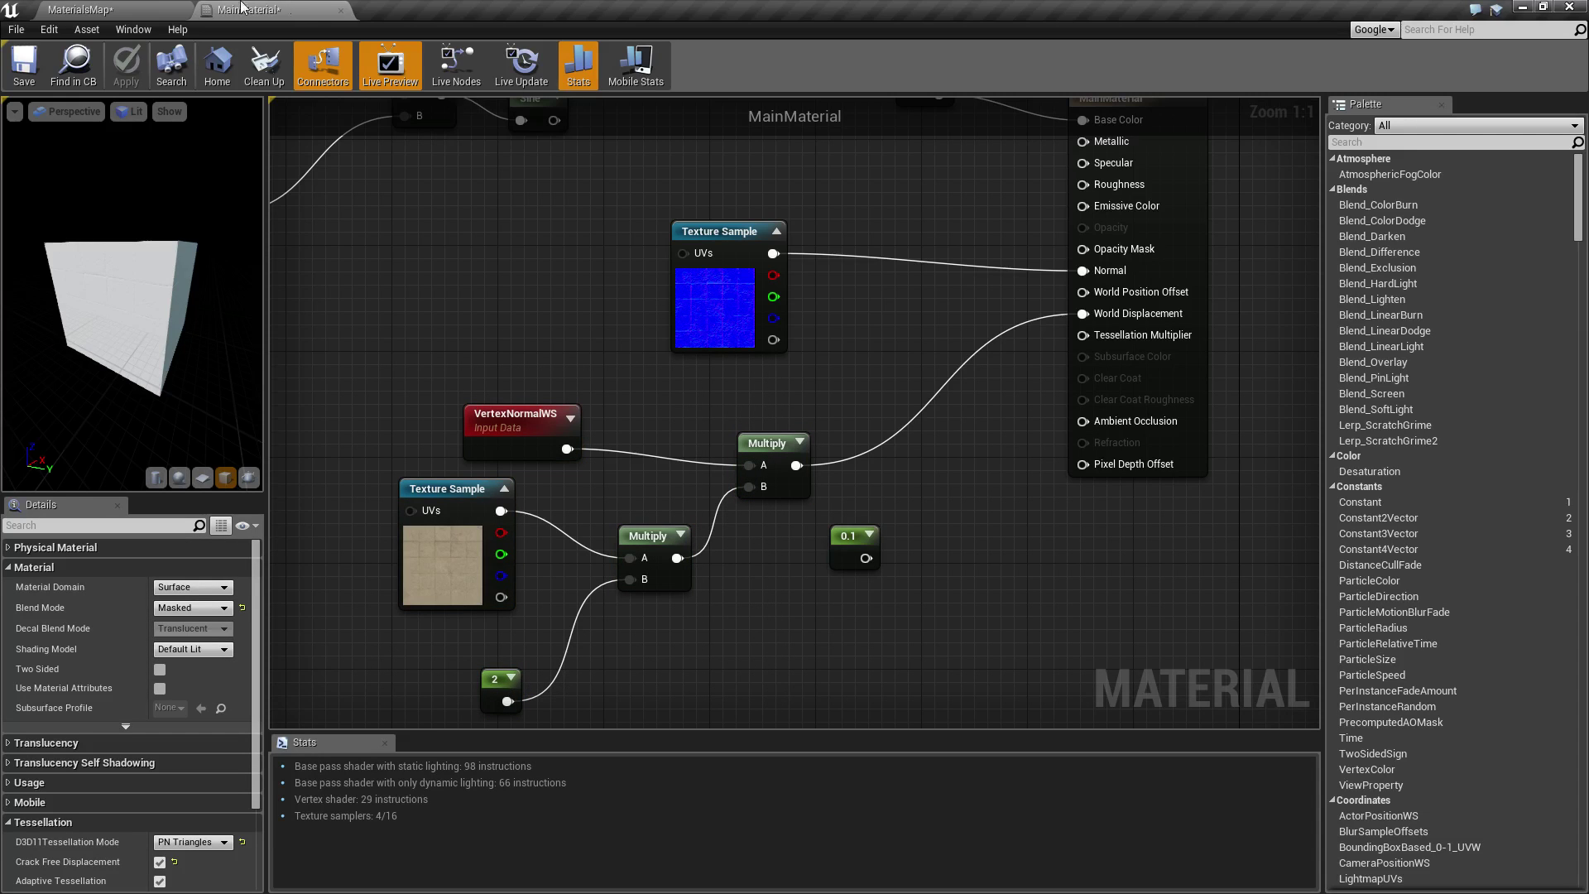
- Show the level in Wireframe view again, select Cube2 and examine its displaced, tessellated triangles
click(83, 10)
click(404, 111)
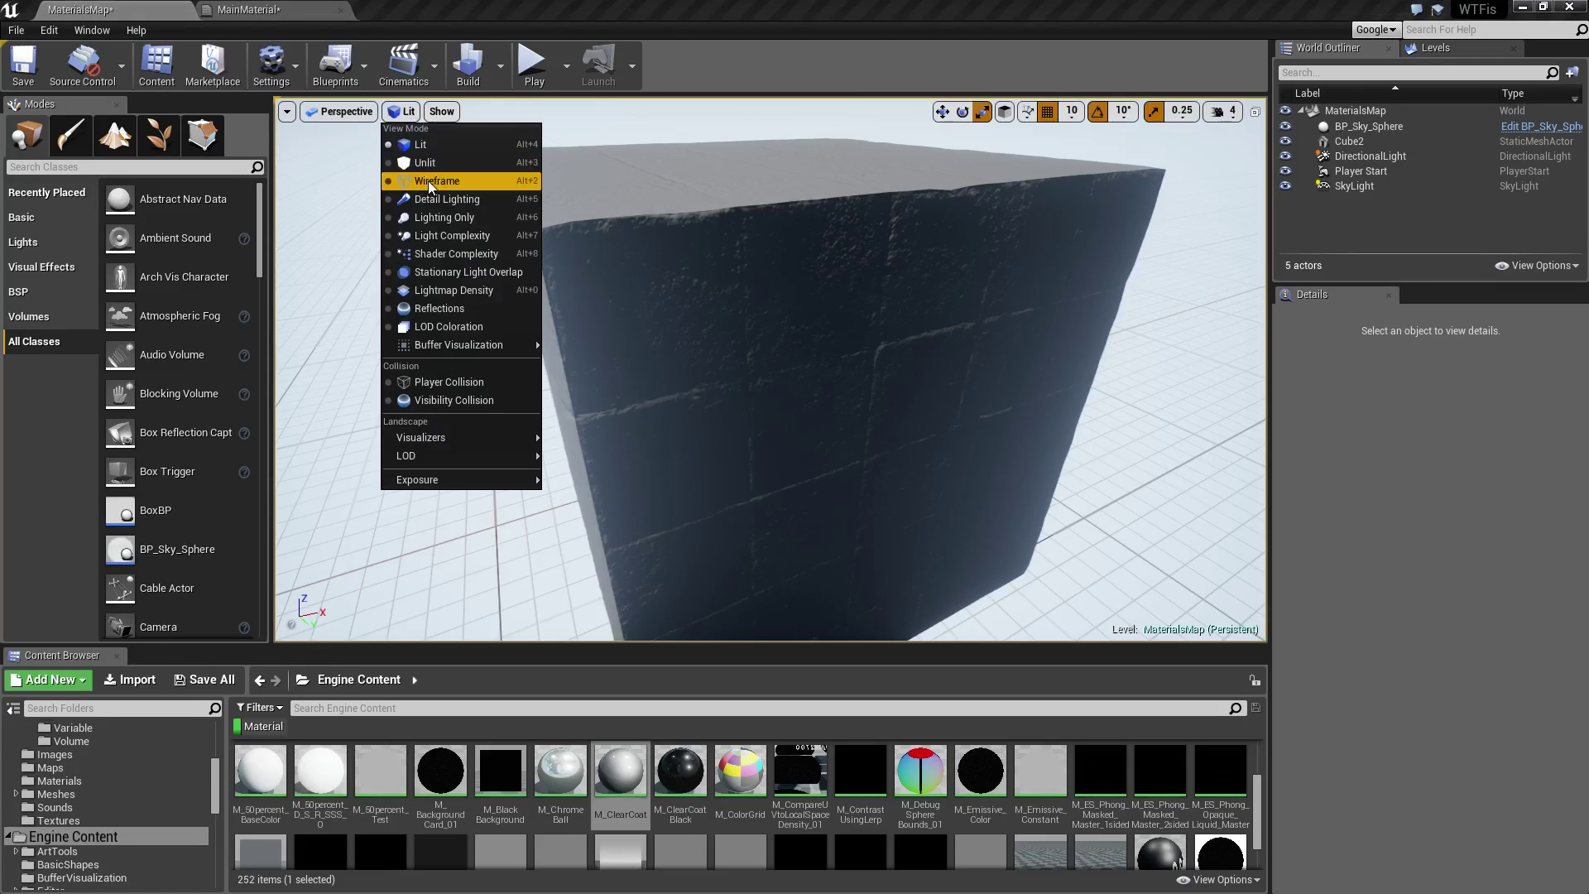
click(430, 180)
click(774, 373)
alt+drag(774, 373, 766, 304)
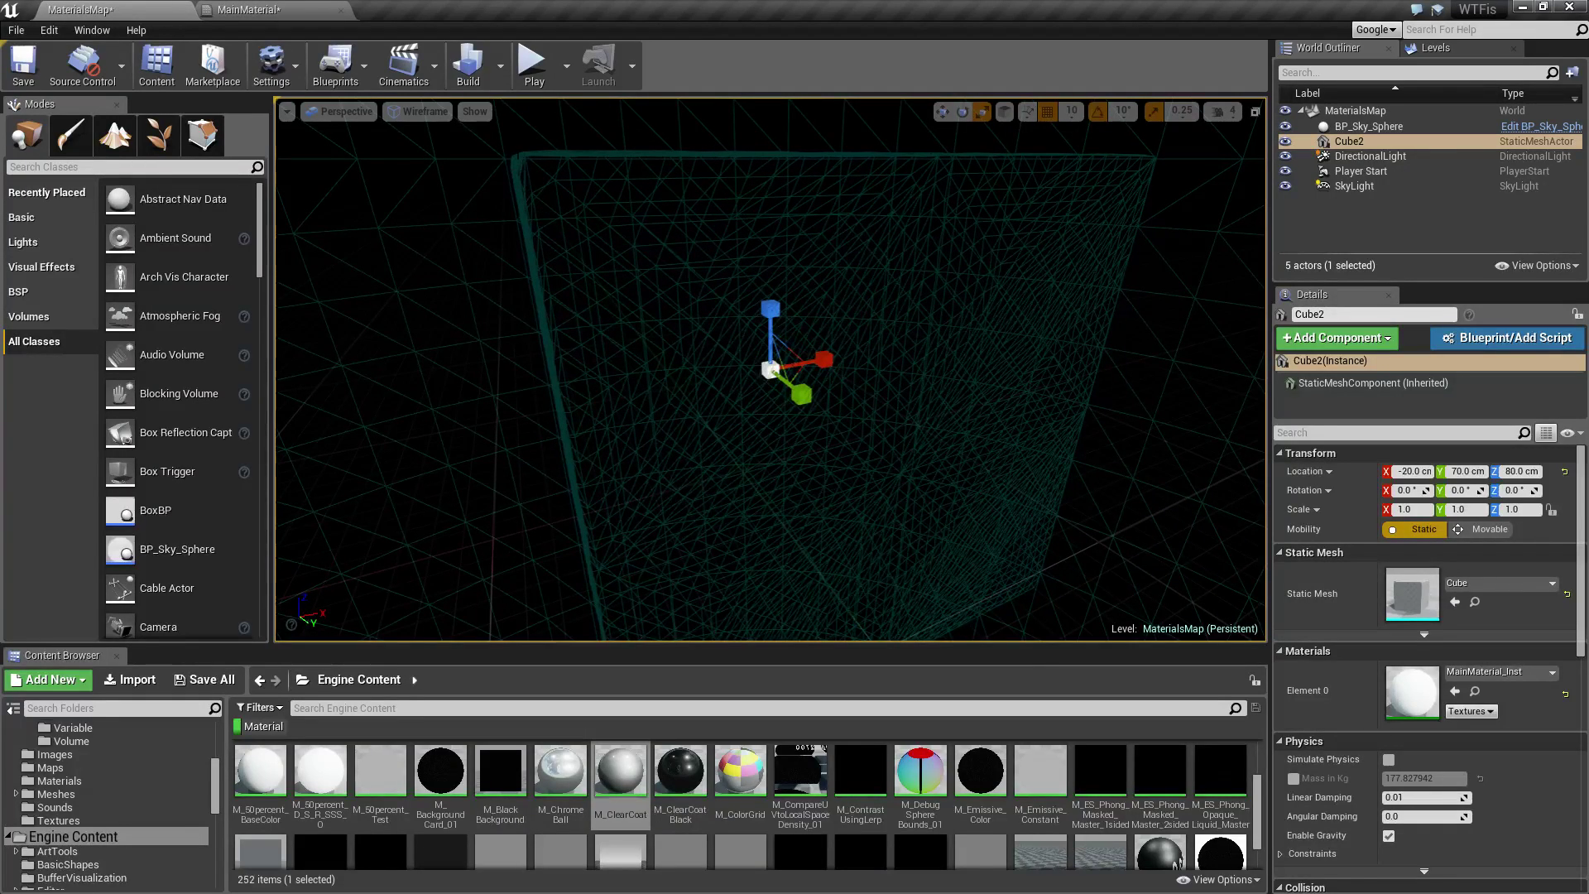
alt+drag(604, 400, 608, 346)
alt+drag(623, 465, 614, 406)
alt+drag(662, 497, 713, 483)
- Connect the 0.1 constant to the Tessellation Multiplier input of the MainMaterial node
click(328, 10)
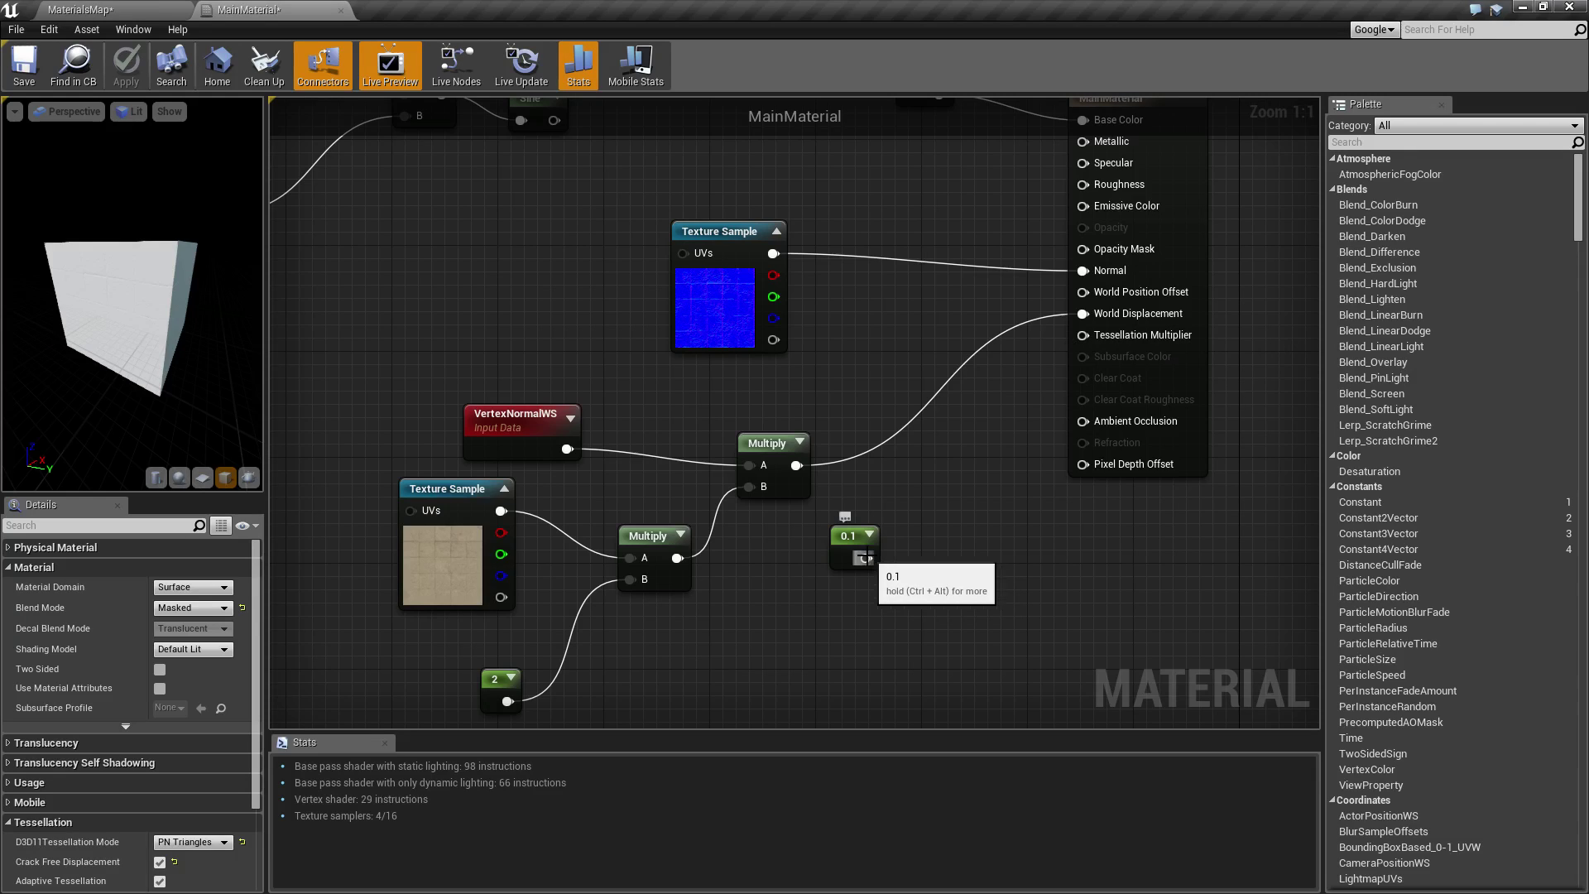
drag(865, 556, 1107, 337)
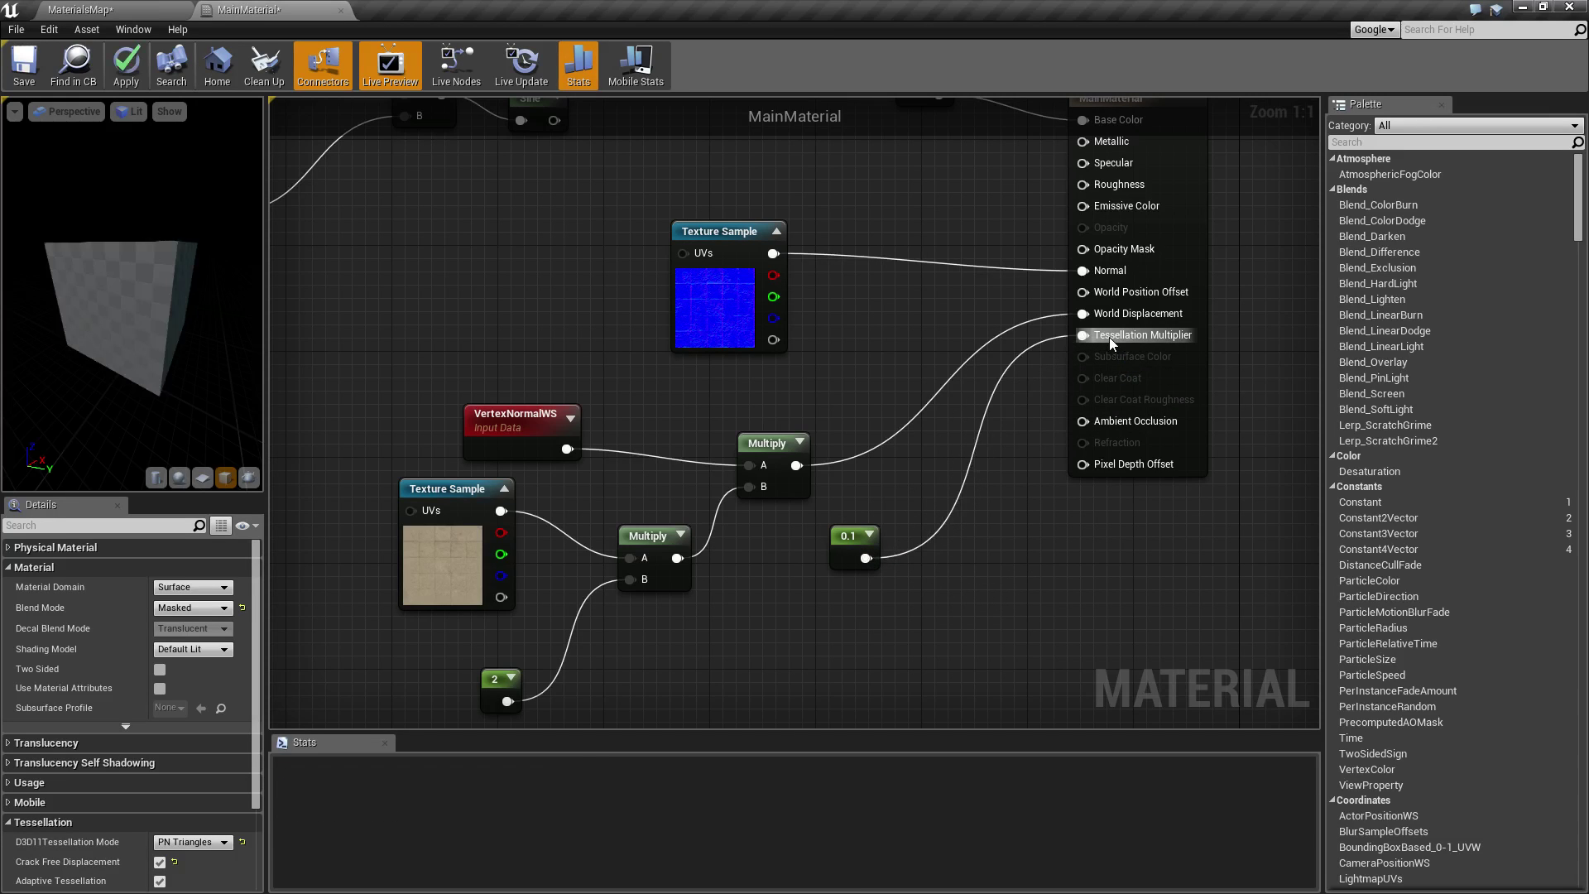
- Check Cube2's wireframe in the level from near and far, and apply the material with its tessellation multiplier
click(168, 9)
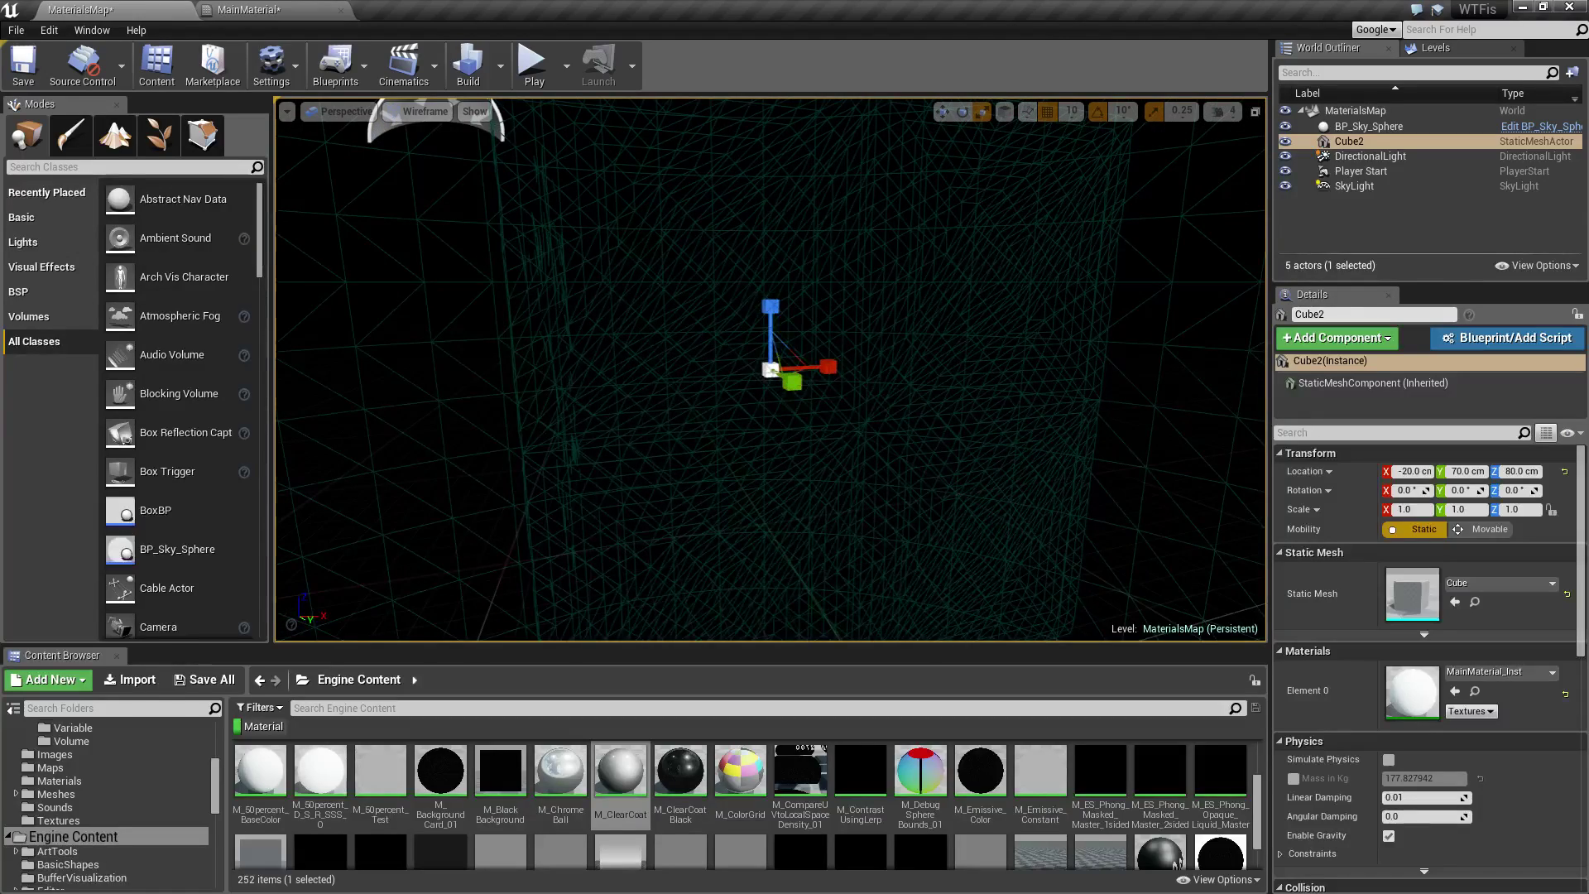
alt+drag(672, 282, 711, 348)
scroll(667, 269, down, 6)
scroll(826, 295, up, 2)
scroll(826, 295, up, 3)
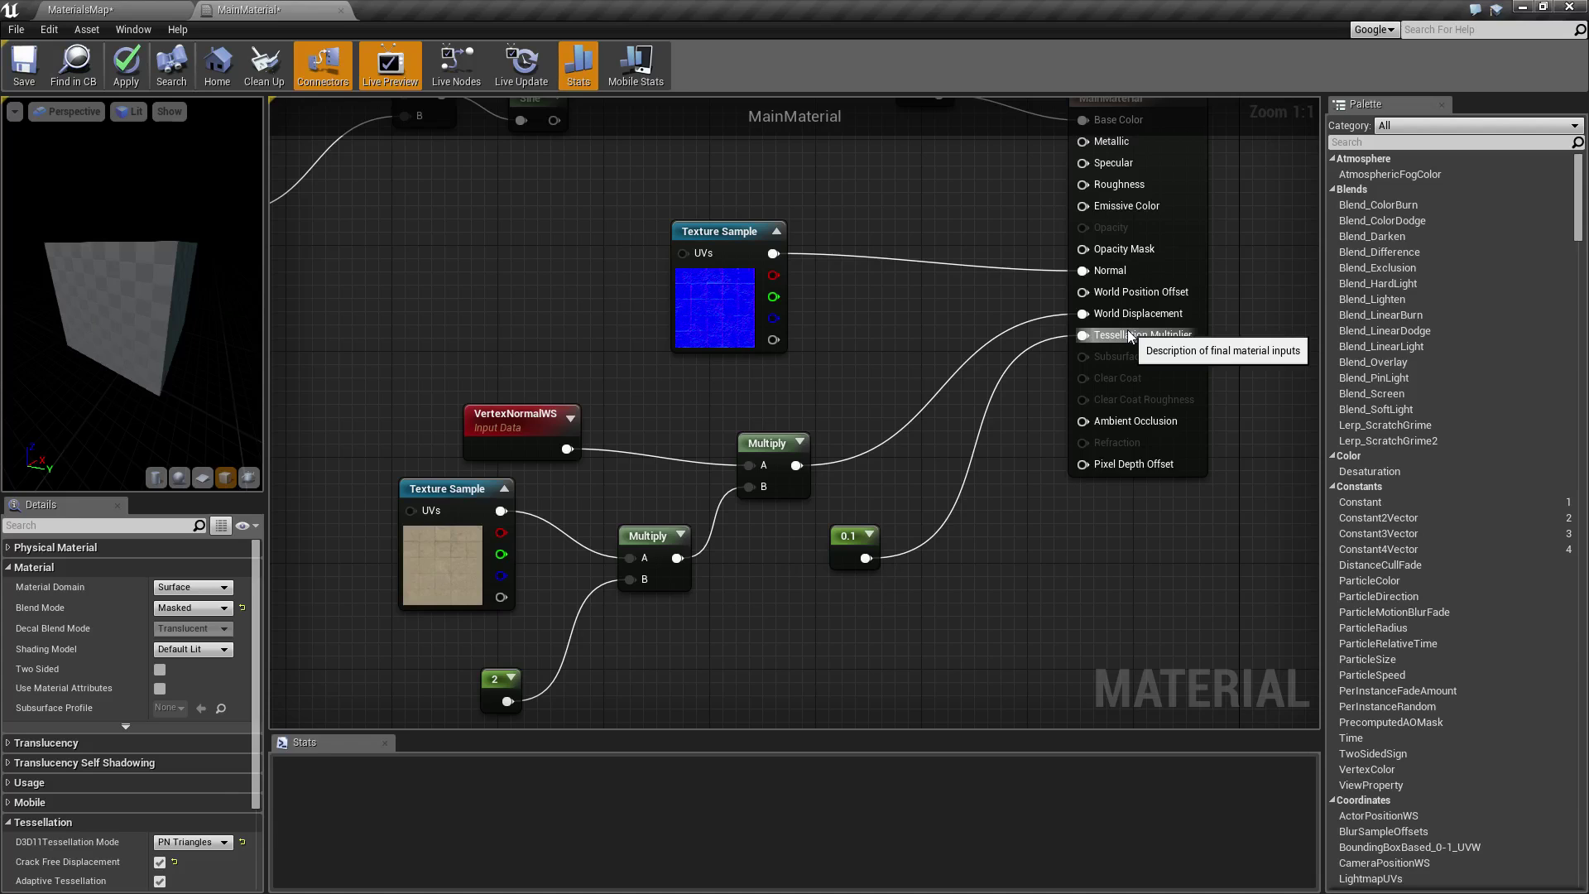
click(124, 62)
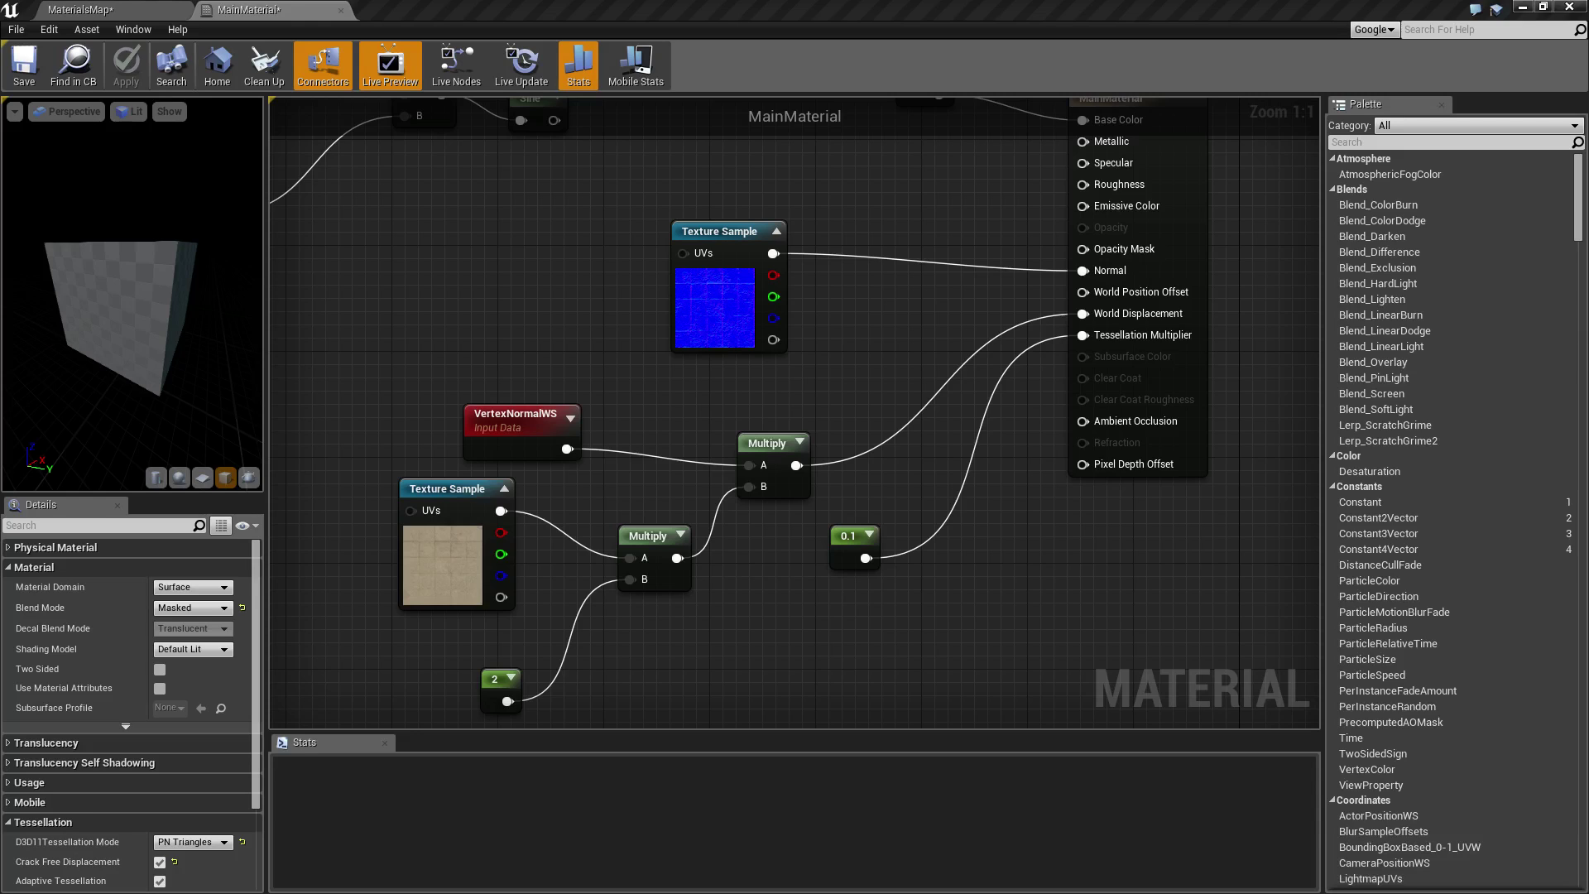
- Return to the MaterialsMap level and examine Cube2's wireframe from several angles and distances with nothing selected
click(101, 9)
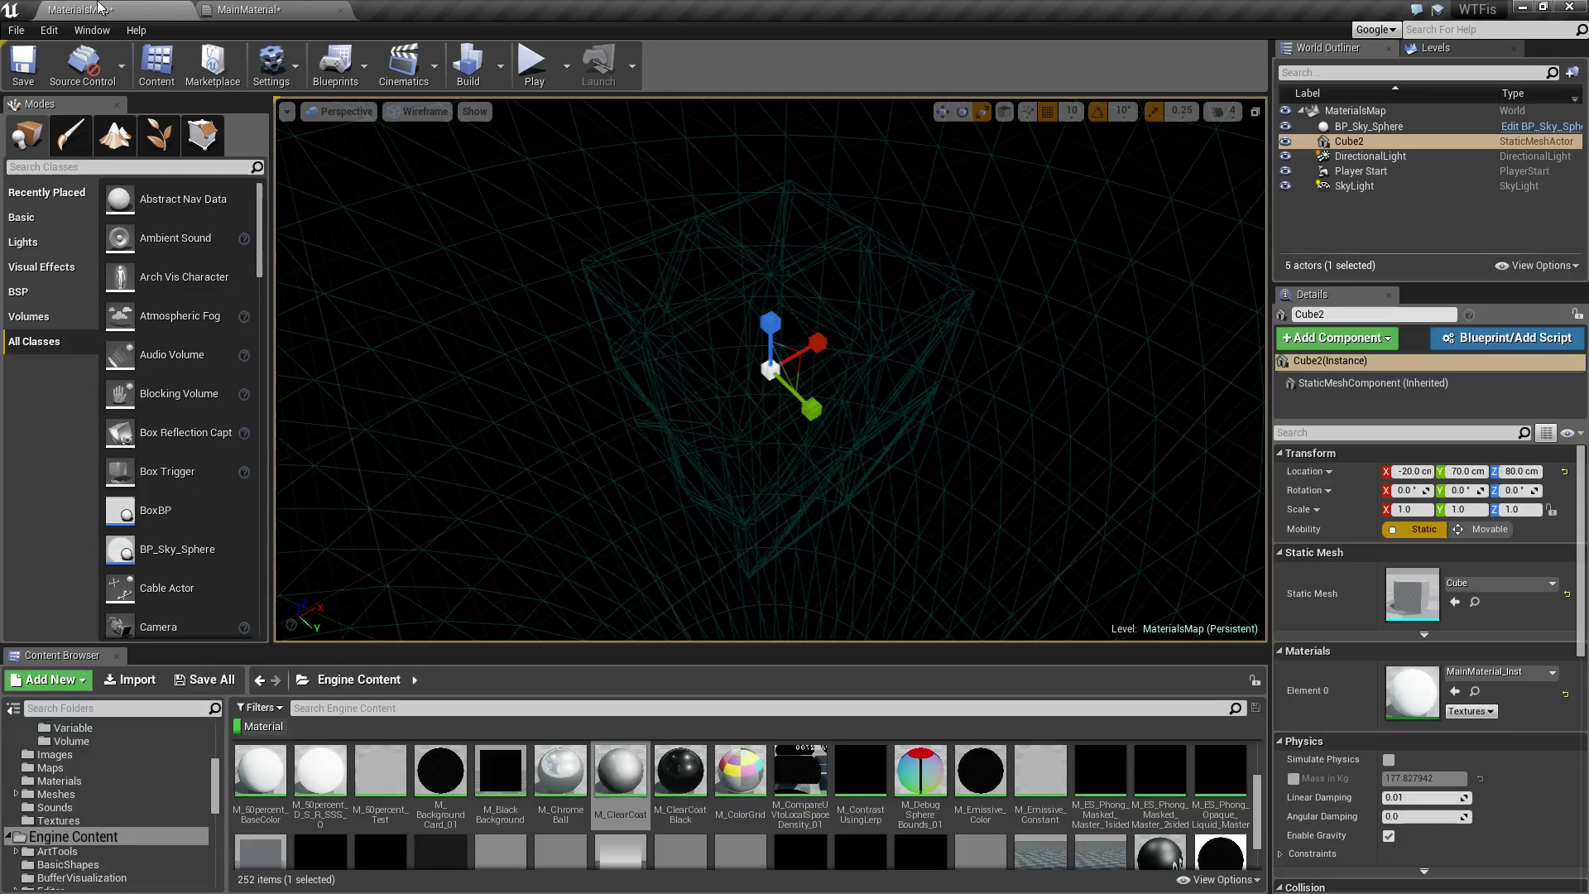
click(976, 365)
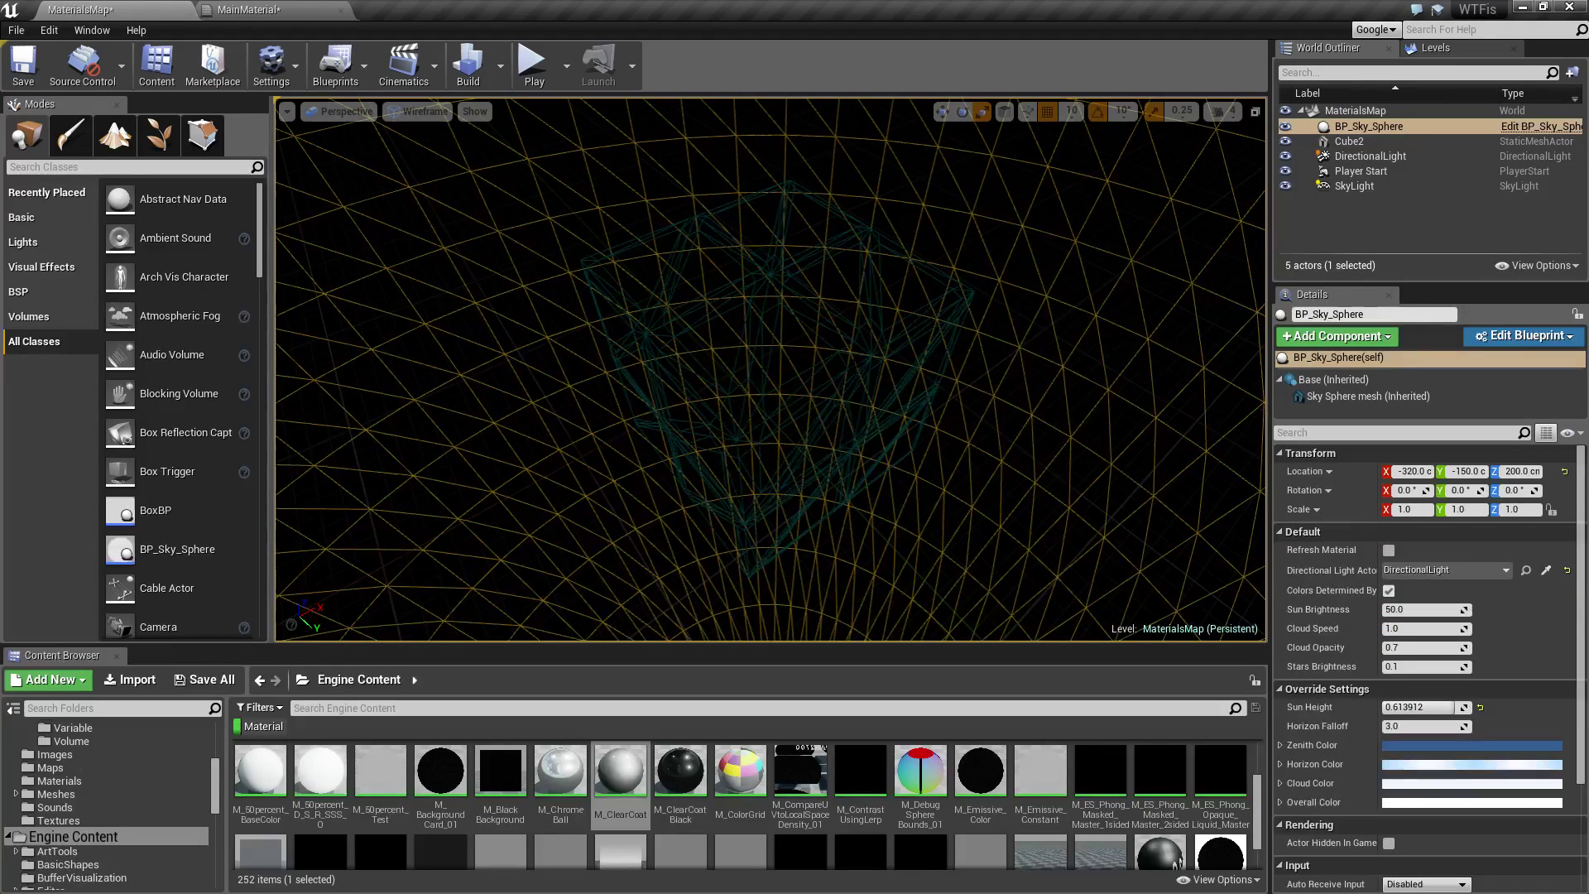
key(Escape)
alt+drag(977, 365, 902, 248)
alt+drag(861, 364, 848, 435)
mouse_move(826, 409)
alt+right_down()
mouse_move(964, 475)
mouse_move(820, 406)
alt+right_up()
alt+right_drag(943, 415, 977, 430)
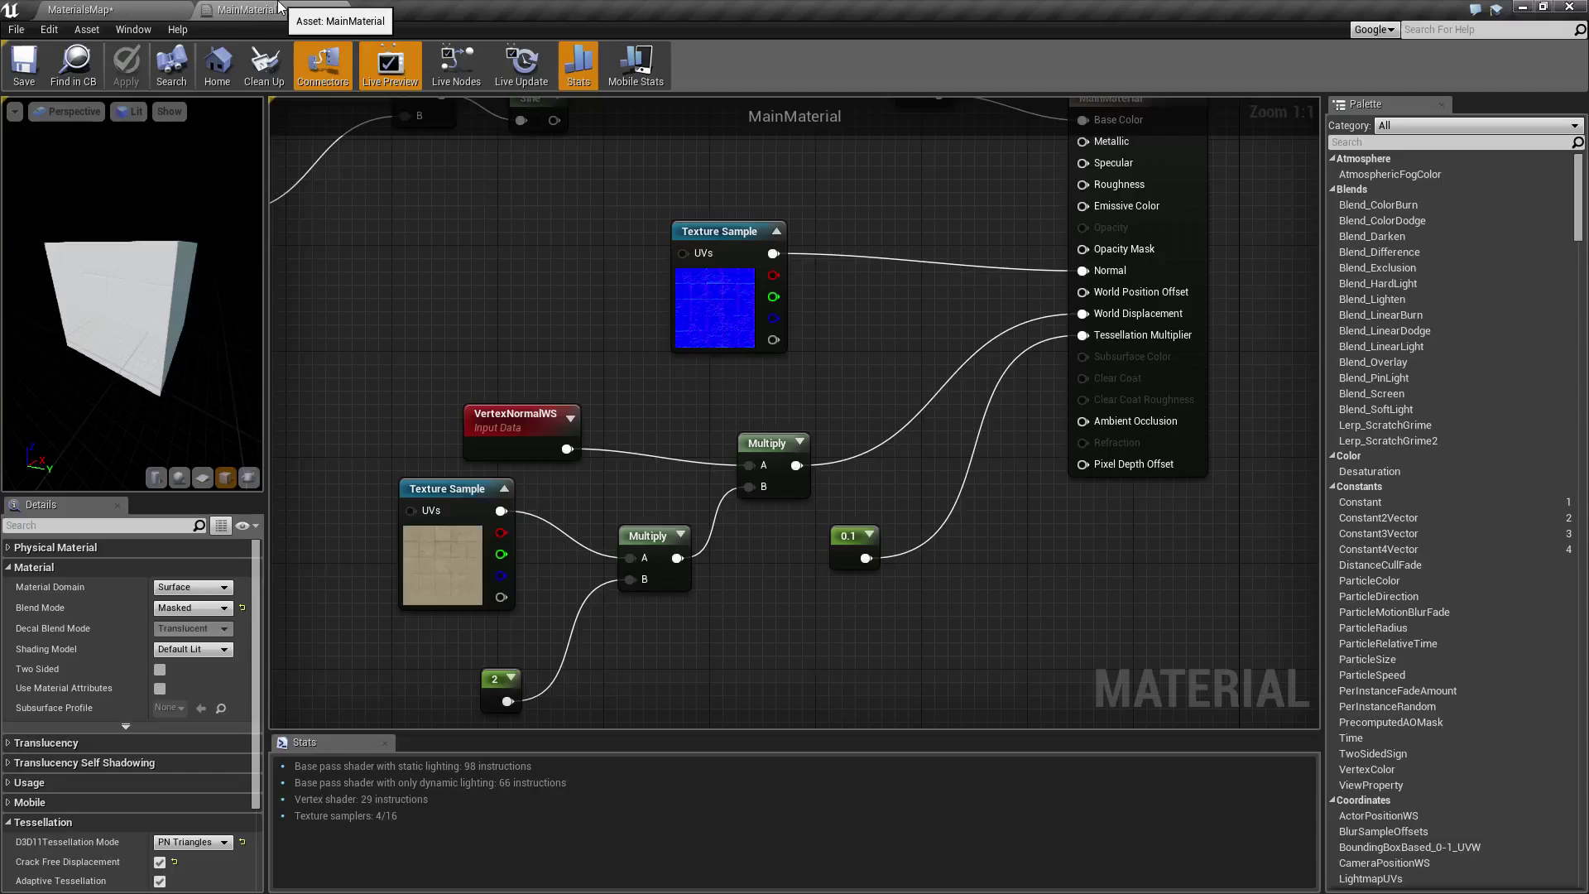
click(248, 9)
- Show the level in Lit view and fly around the cube to examine its displaced surface
click(128, 8)
click(418, 111)
click(418, 144)
right_drag(812, 324, 910, 319)
key(s)
key(w)
key(s)
key(w)
key(w)
mouse_move(837, 351)
right_down()
mouse_move(856, 351)
mouse_move(849, 338)
right_up()
key(s)
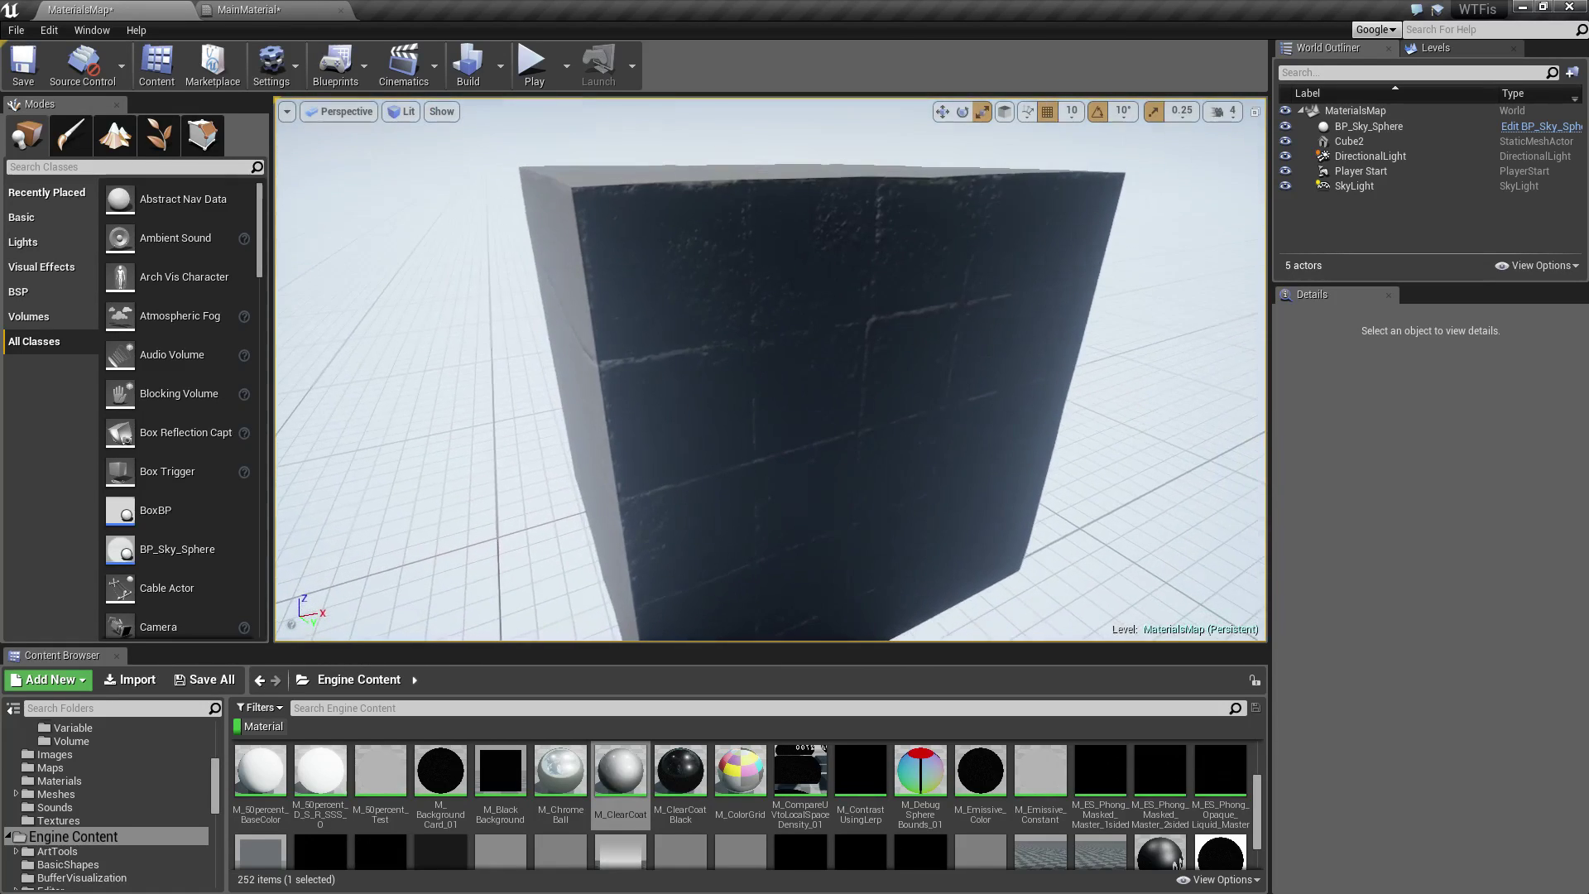
- Select Cube2 and inspect the displaced detail on its dark face up close
right_drag(692, 256, 644, 262)
click(645, 261)
alt+drag(645, 262, 674, 273)
alt+right_drag(653, 262, 703, 262)
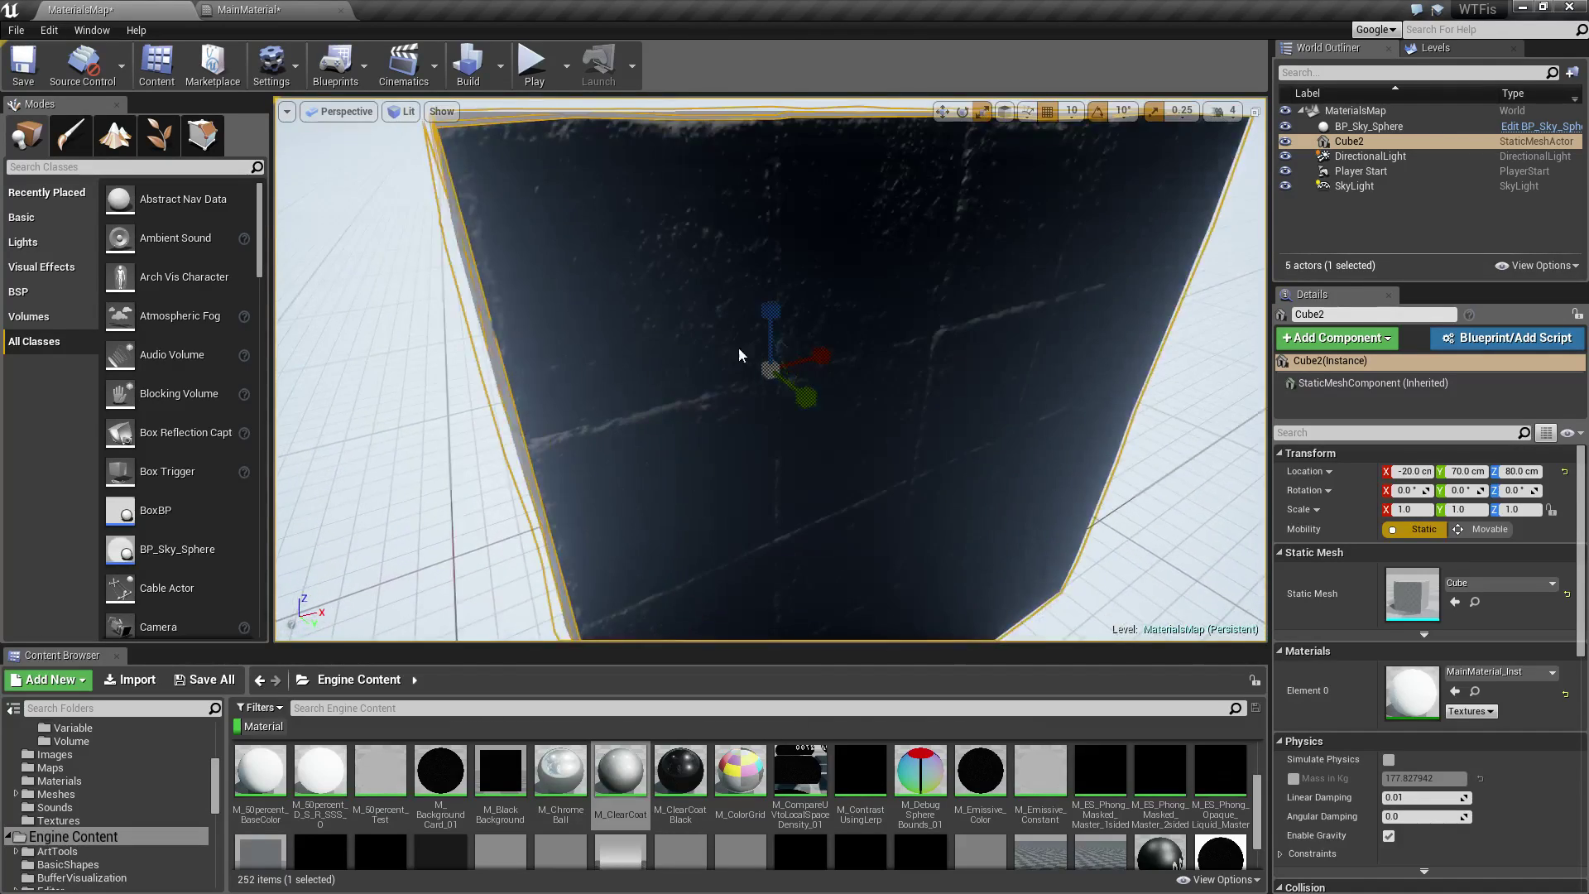
alt+drag(735, 348, 699, 339)
alt+right_drag(699, 339, 675, 339)
click(248, 9)
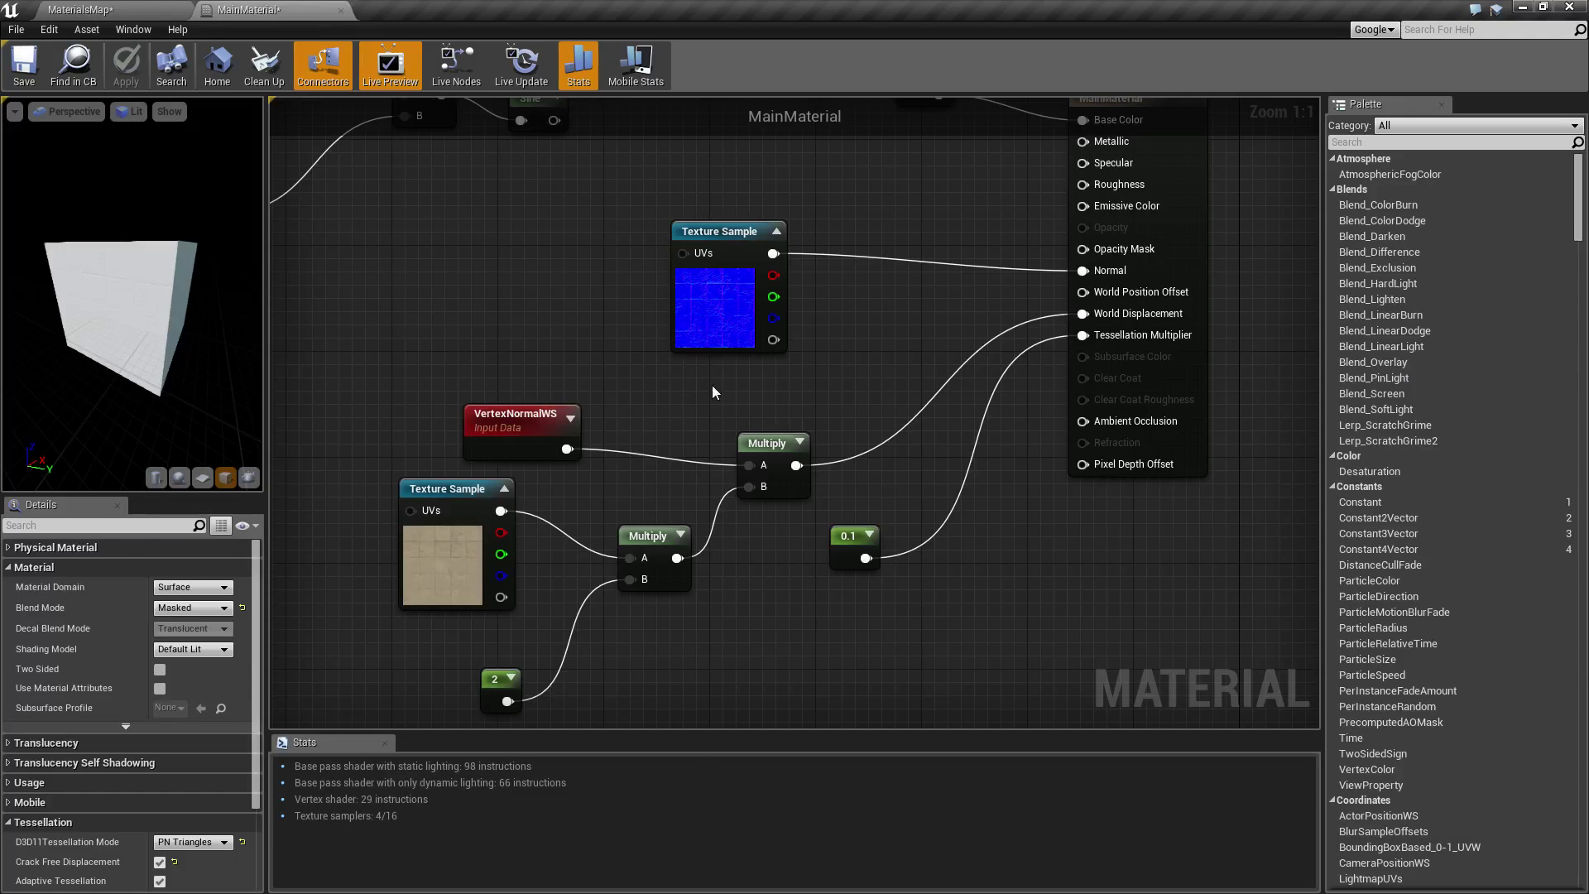
click(186, 10)
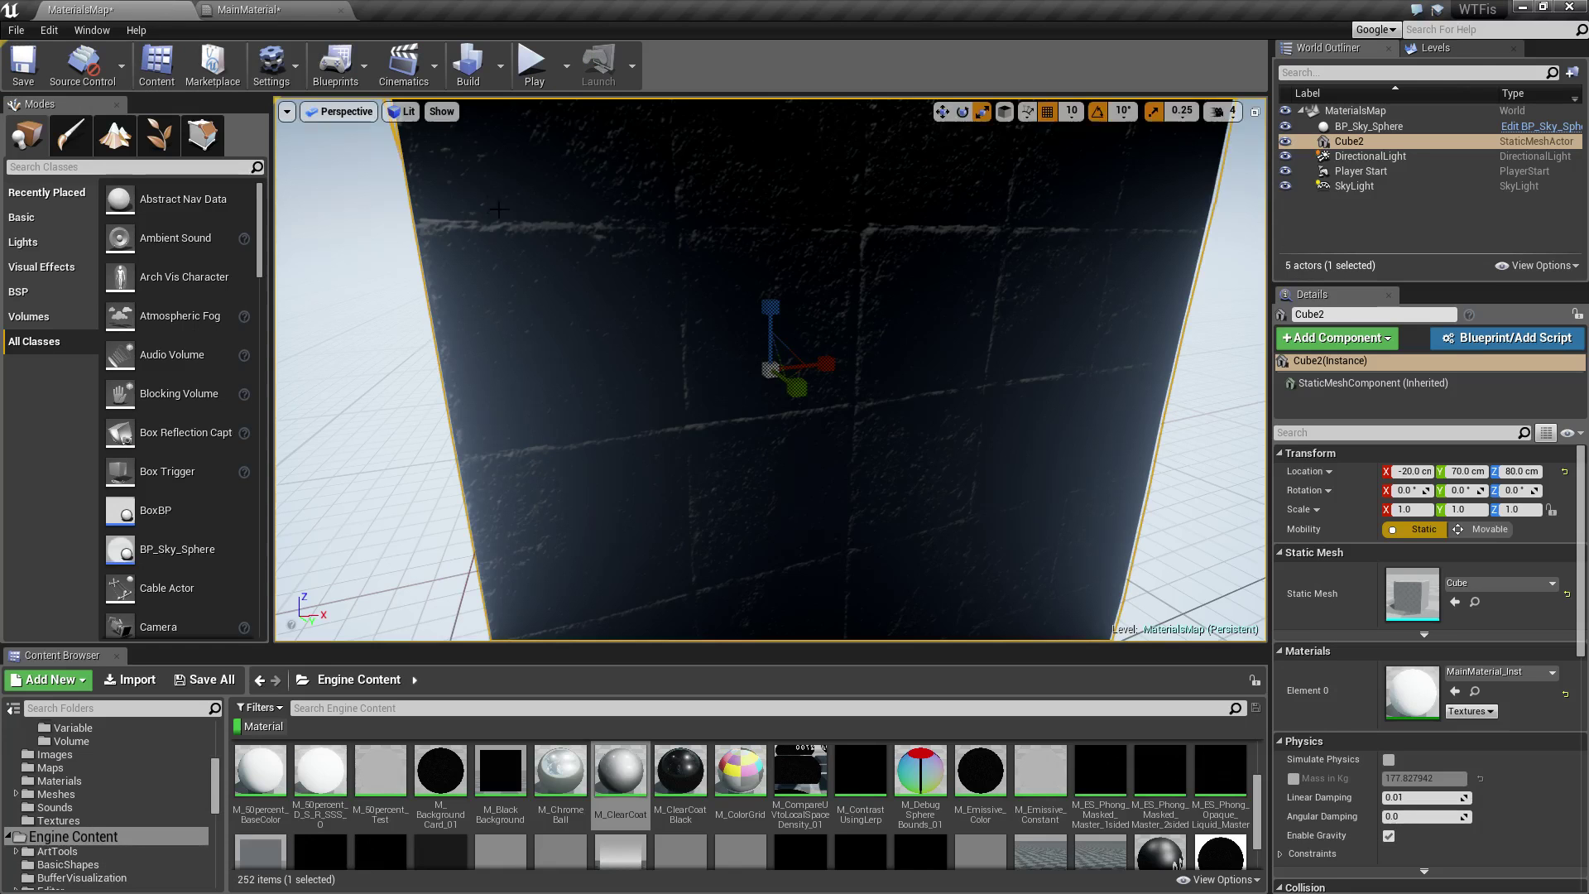
- Show the level in Wireframe view and examine Cube2's triangle density while moving away from it
click(403, 112)
click(392, 180)
alt+right_drag(770, 370, 737, 370)
scroll(771, 368, down, 5)
scroll(772, 368, up, 5)
scroll(771, 368, down, 5)
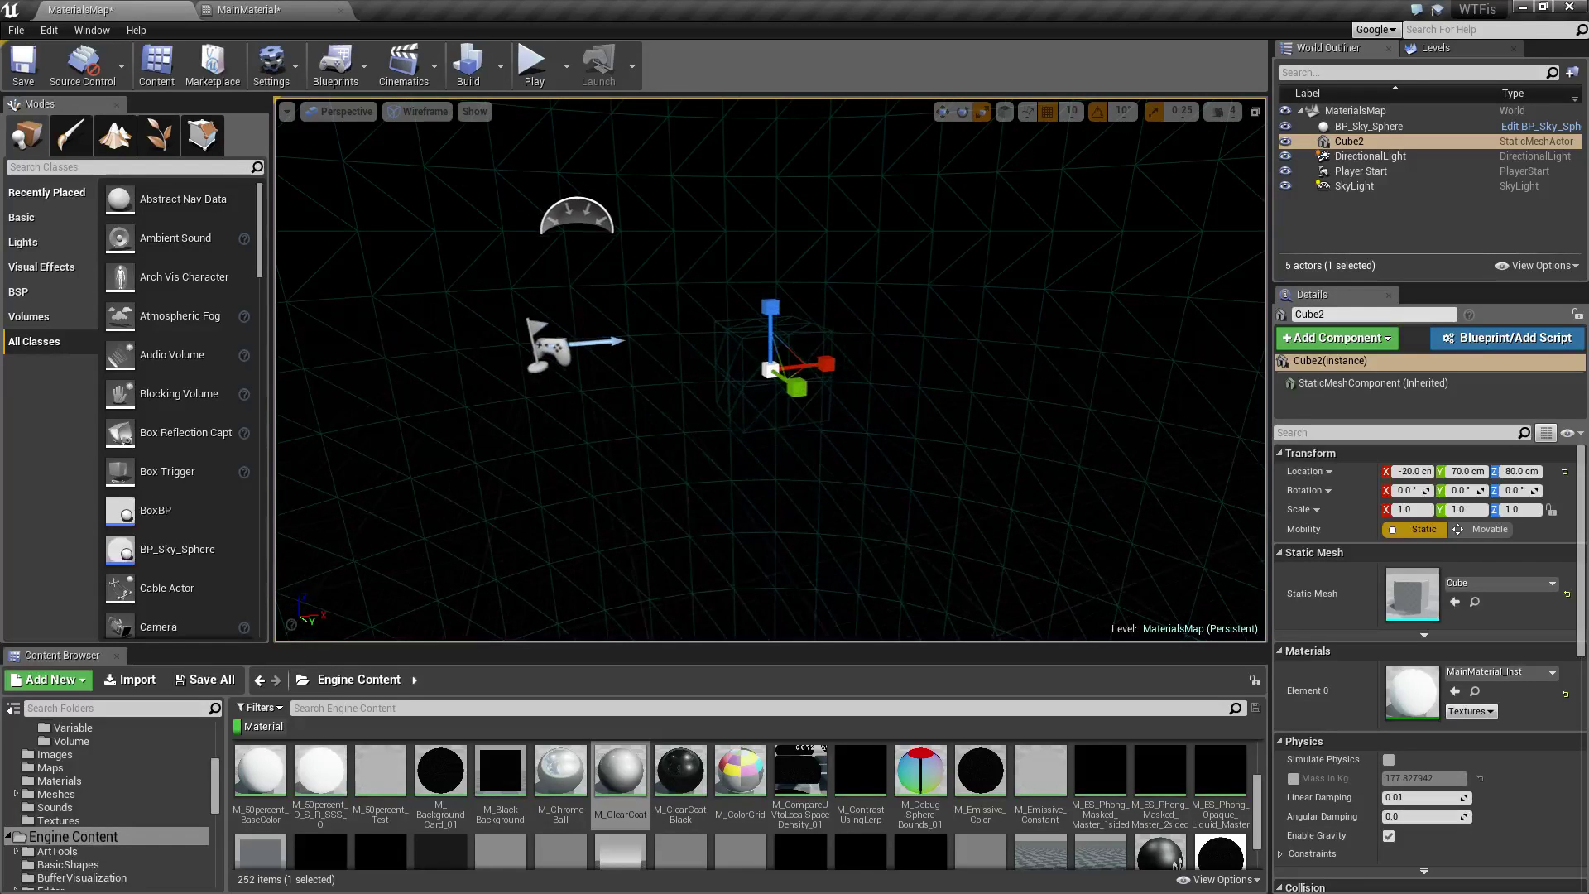
scroll(831, 461, down, 2)
click(1203, 456)
scroll(1202, 456, down, 2)
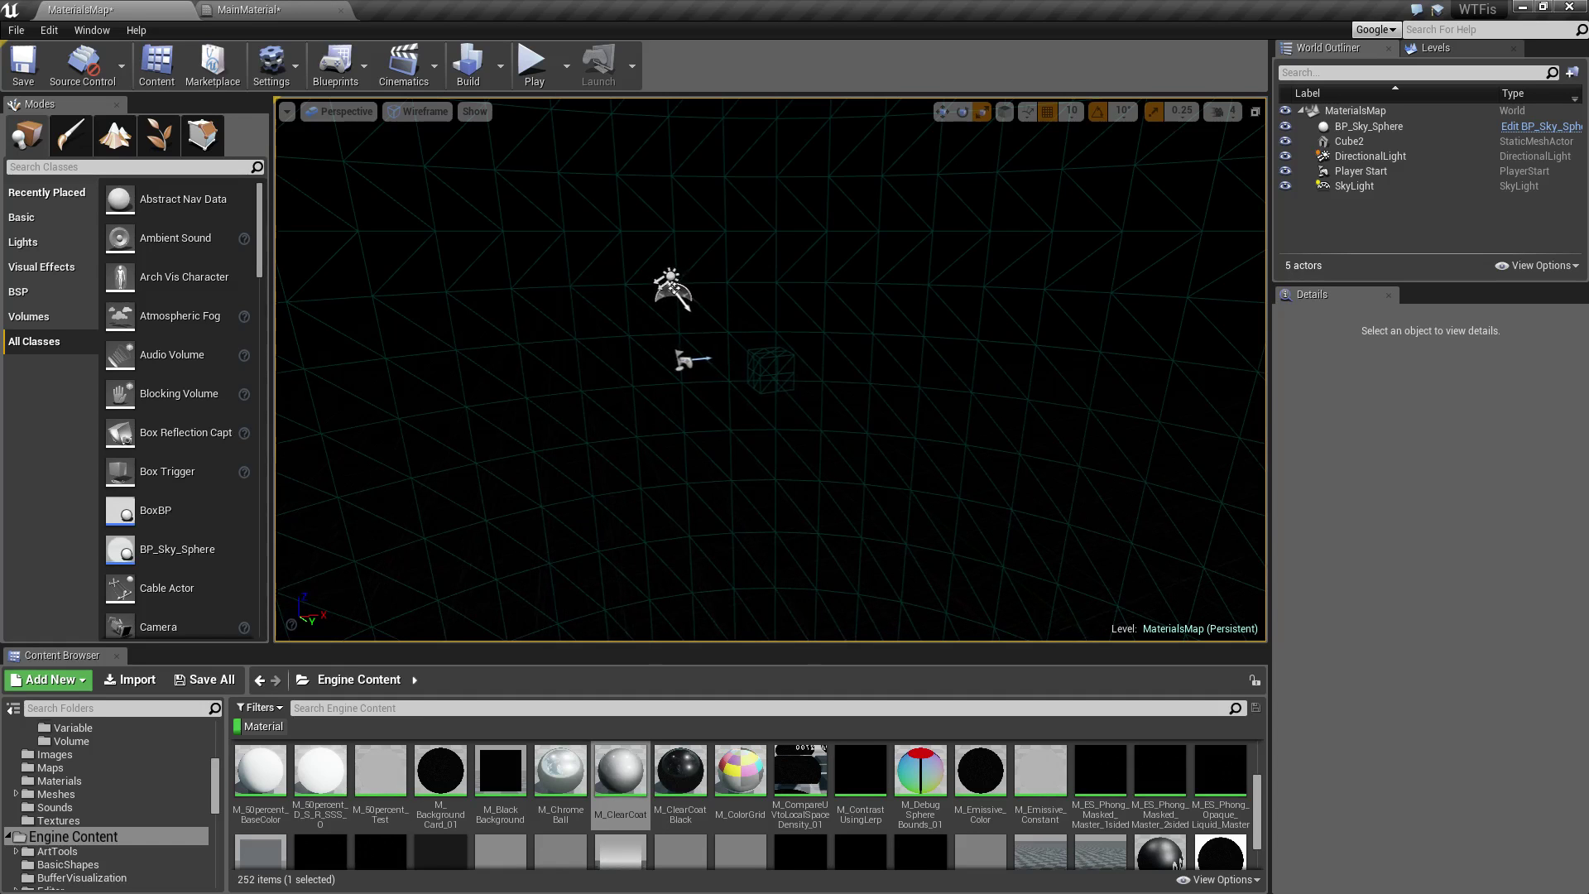
- Move in close to the cube and back out to compare its wireframe density by distance
scroll(771, 369, up, 5)
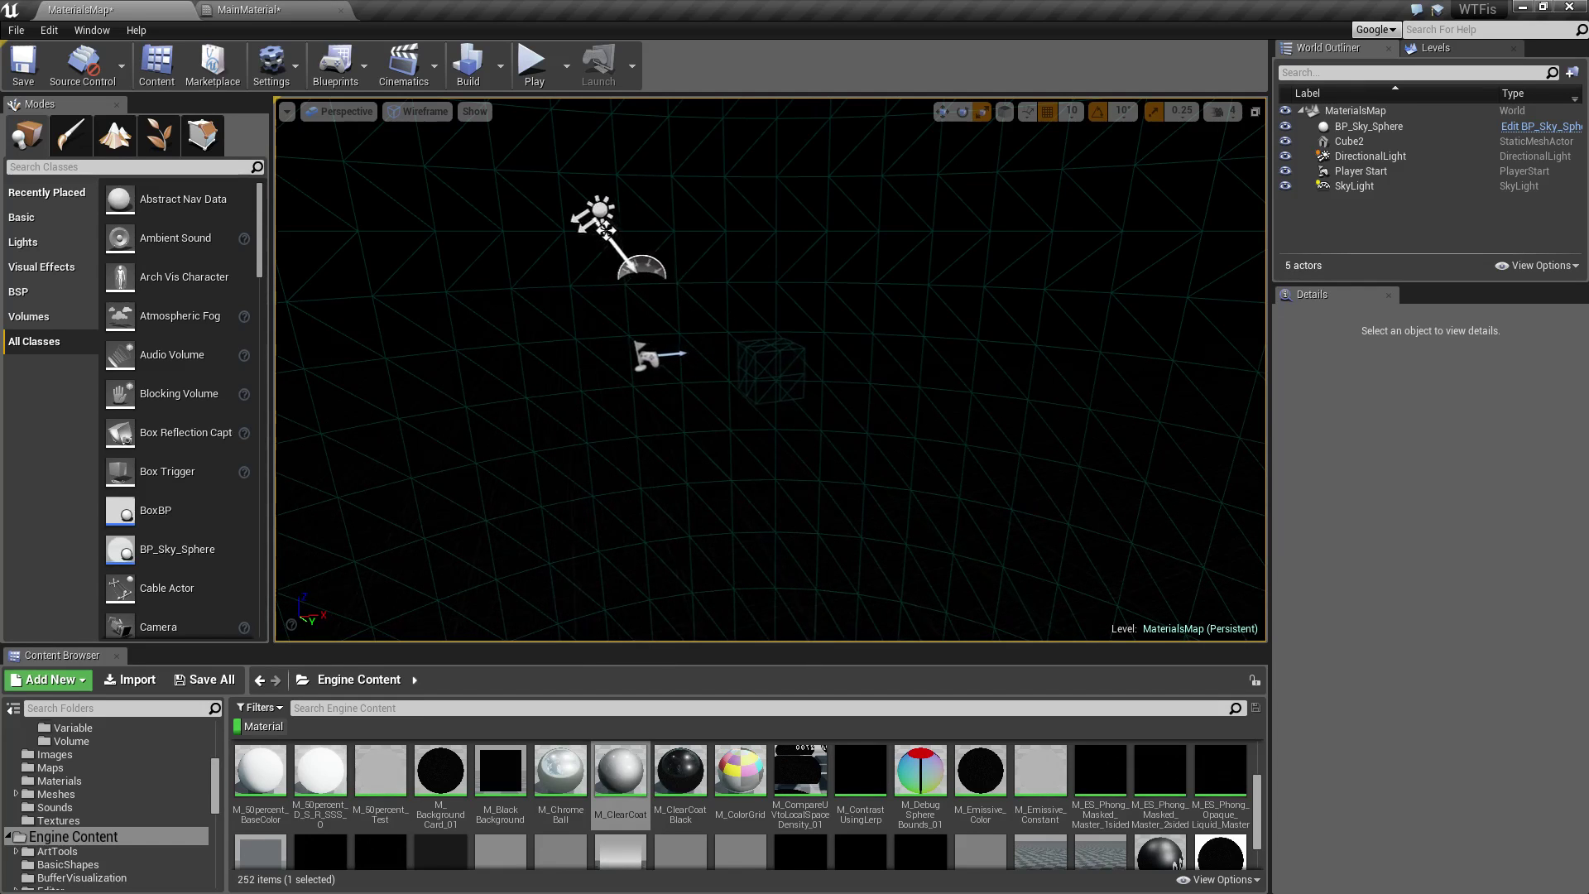
scroll(771, 368, up, 2)
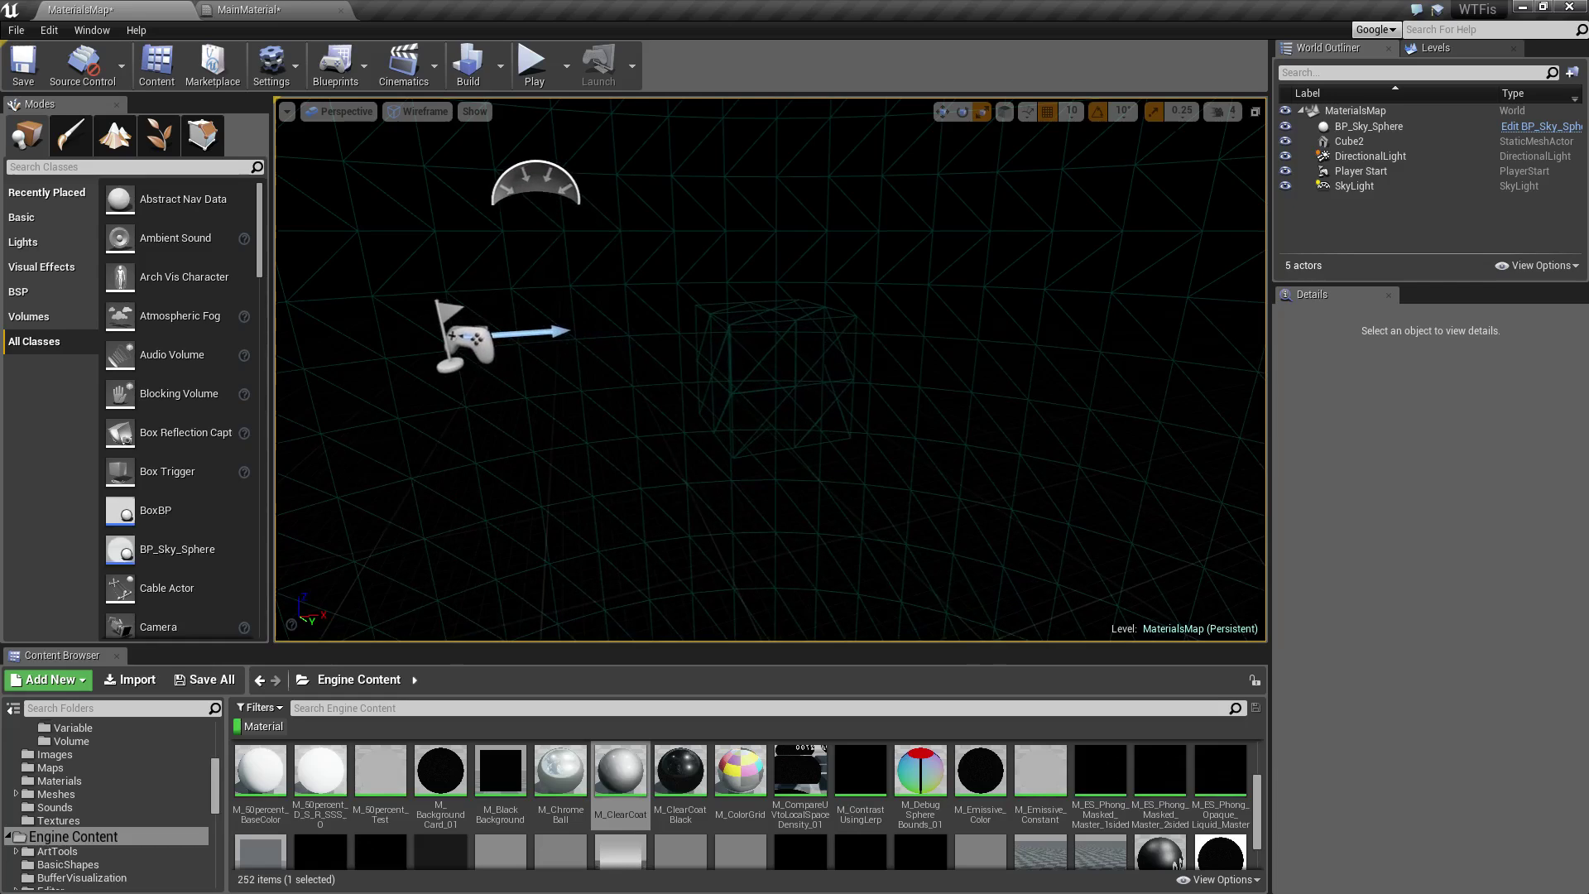
scroll(771, 368, up, 6)
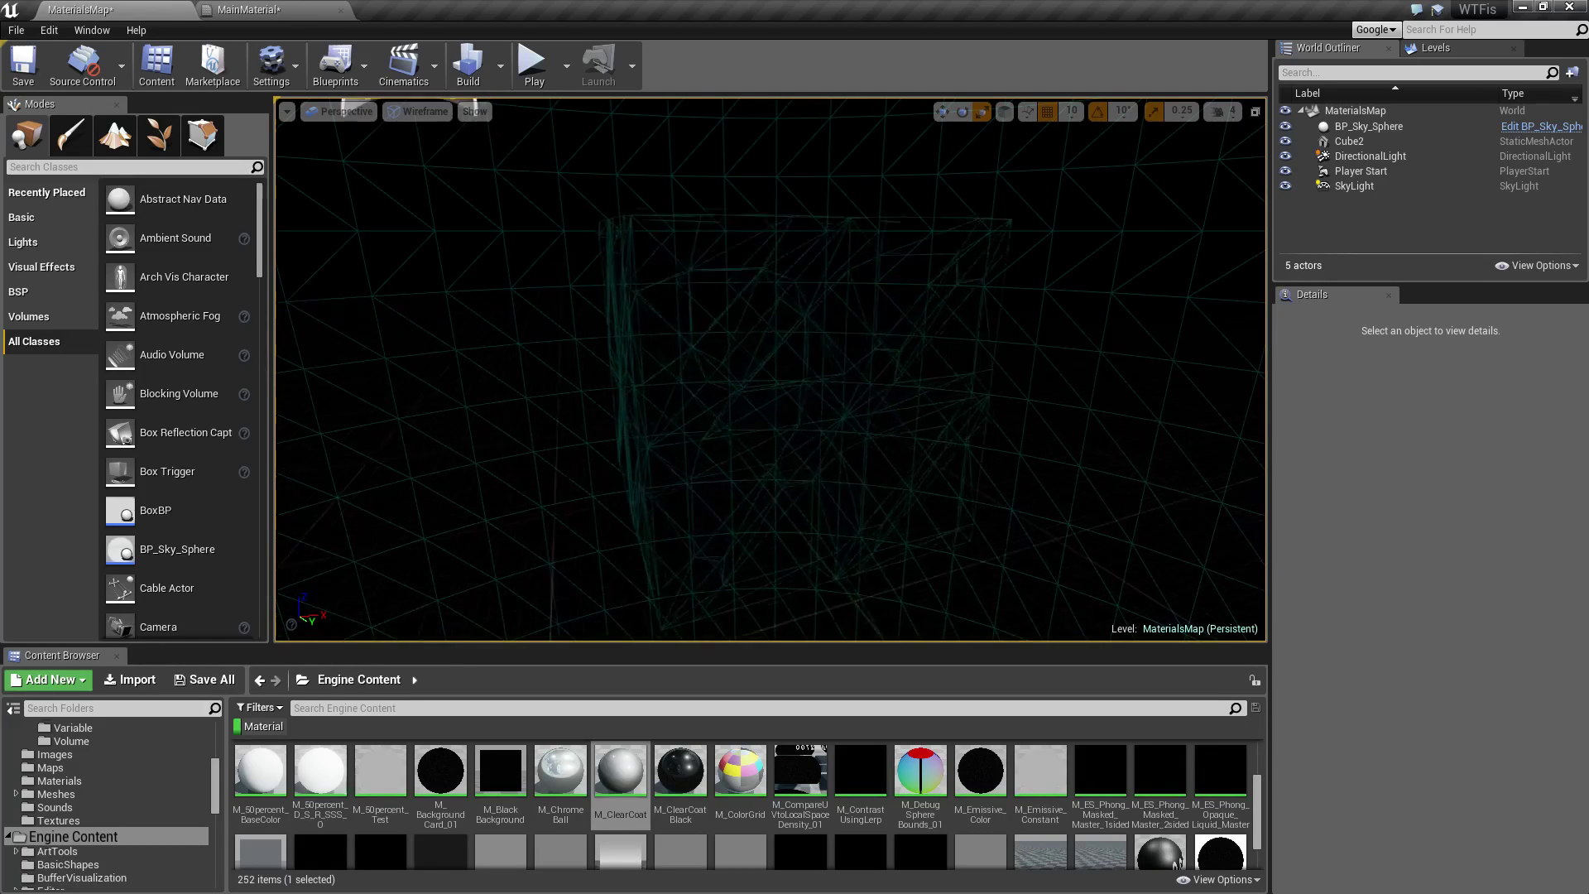
scroll(771, 368, up, 4)
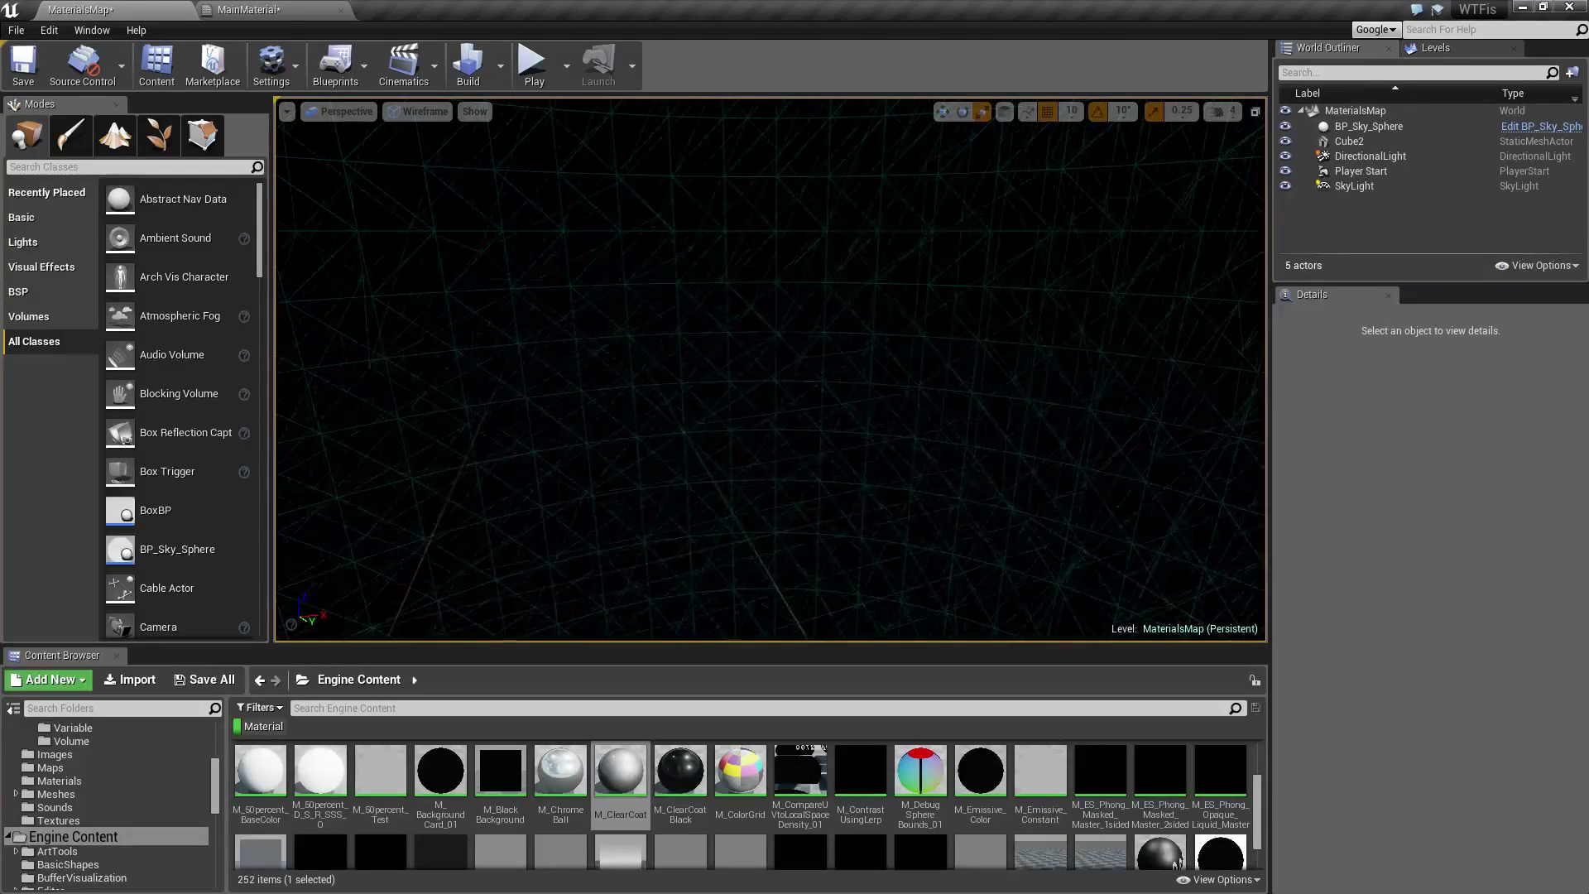
scroll(771, 368, up, 1)
scroll(772, 368, down, 5)
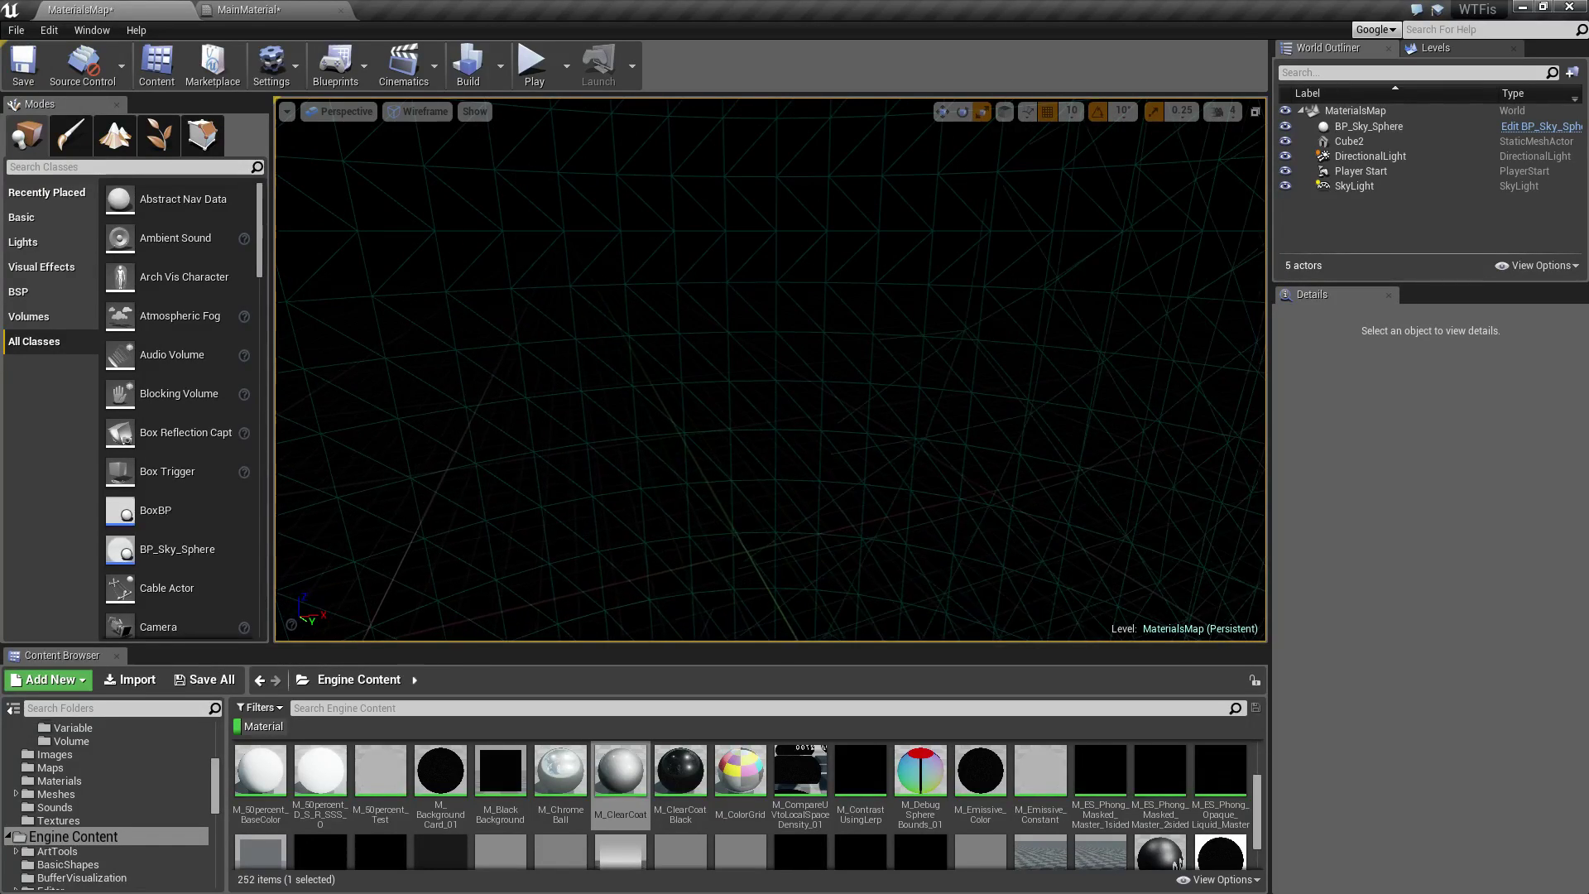
scroll(771, 369, down, 5)
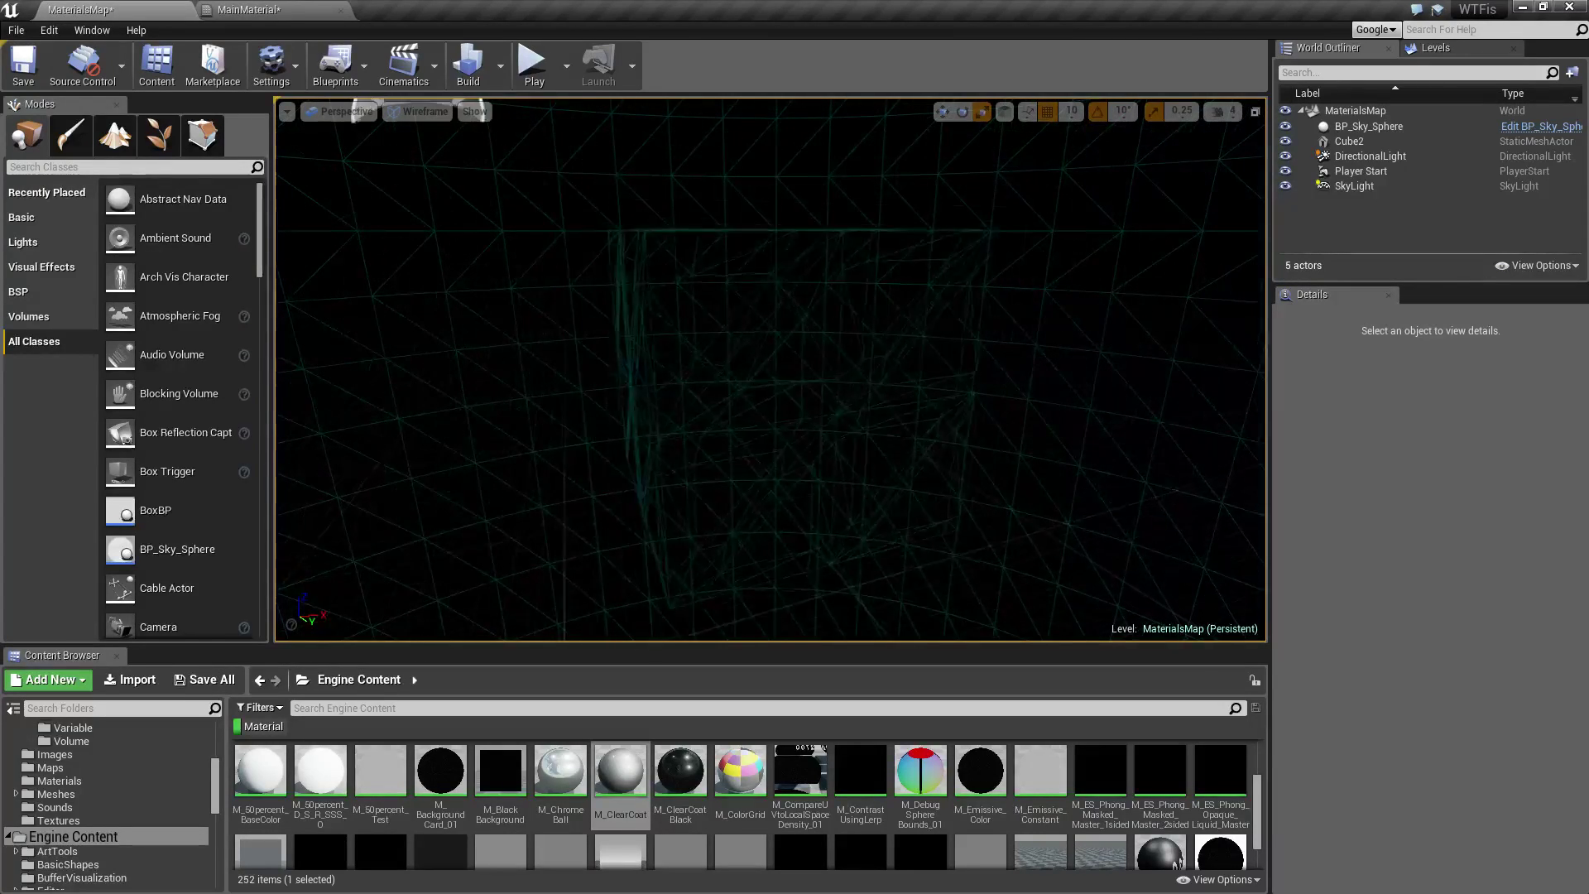
- In the MainMaterial graph, disconnect the Tessellation Multiplier, World Displacement, Normal and Base Color inputs
click(233, 7)
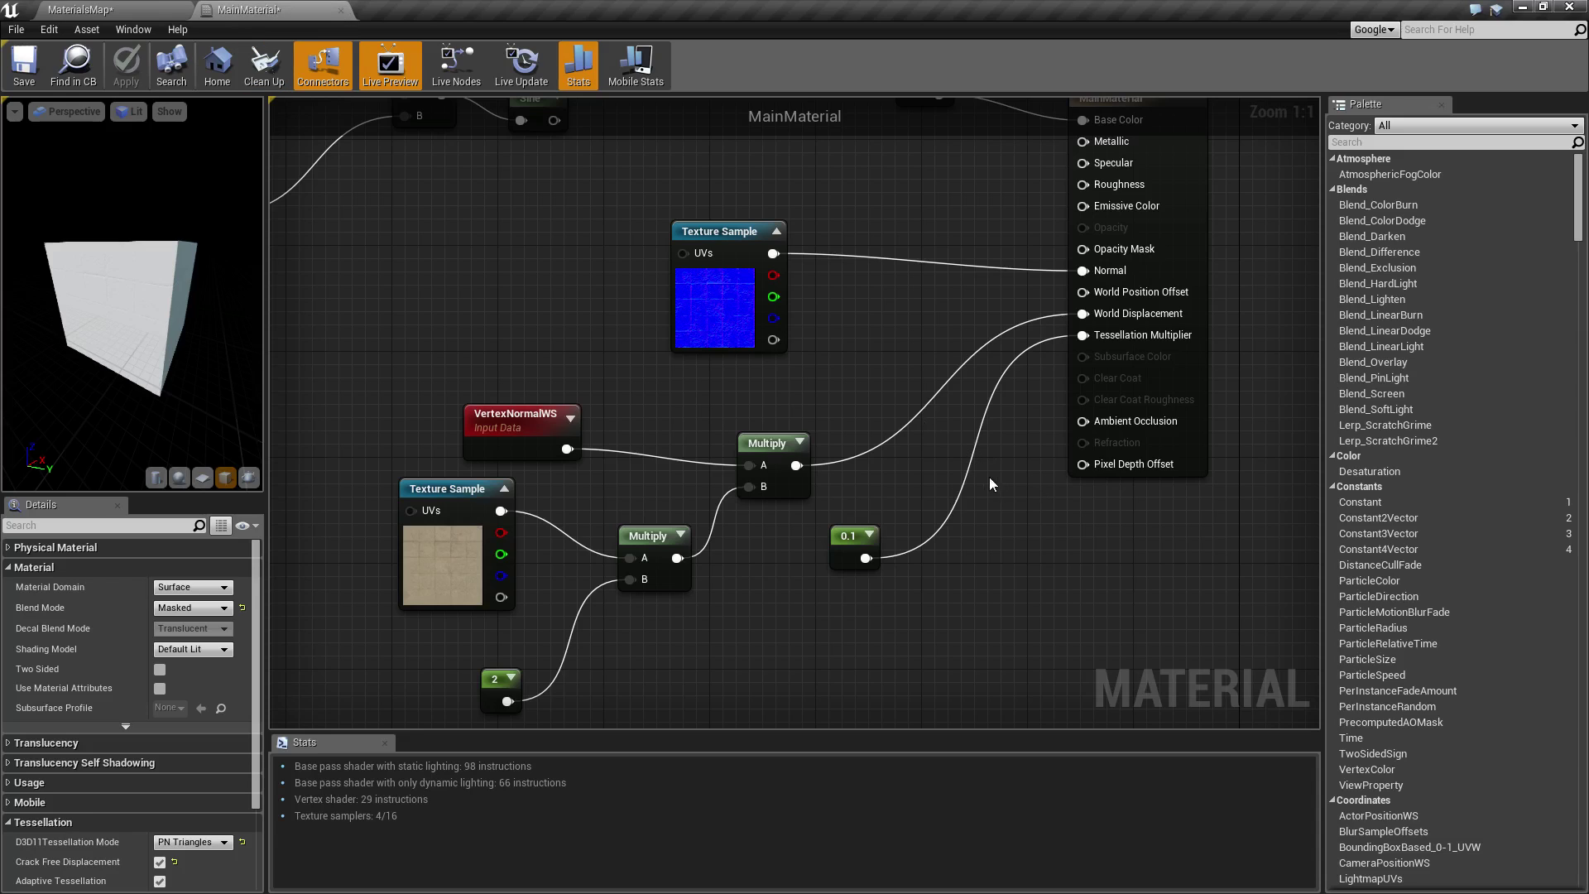
alt+click(1082, 337)
alt+click(1084, 319)
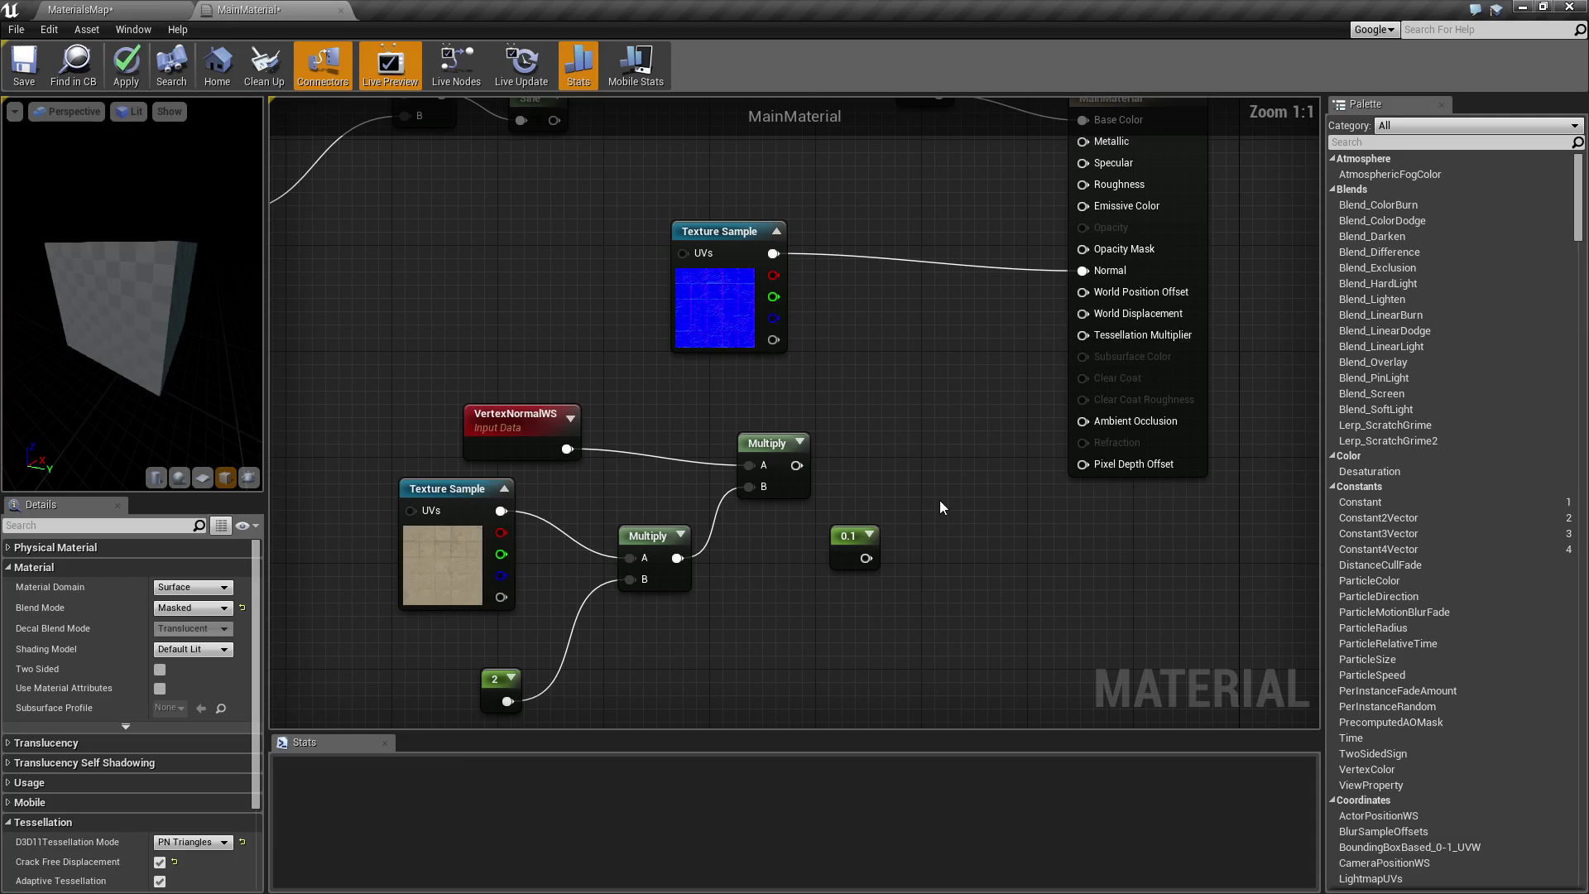
right_drag(998, 330, 937, 274)
alt+click(1017, 413)
alt+click(1018, 263)
- Move the MainMaterial node up beside the blue and pink color constants
drag(1093, 161, 1011, 77)
right_drag(880, 425, 922, 631)
drag(1012, 235, 1025, 275)
- Set the material's Shading Model to Subsurface
scroll(235, 583, down, 3)
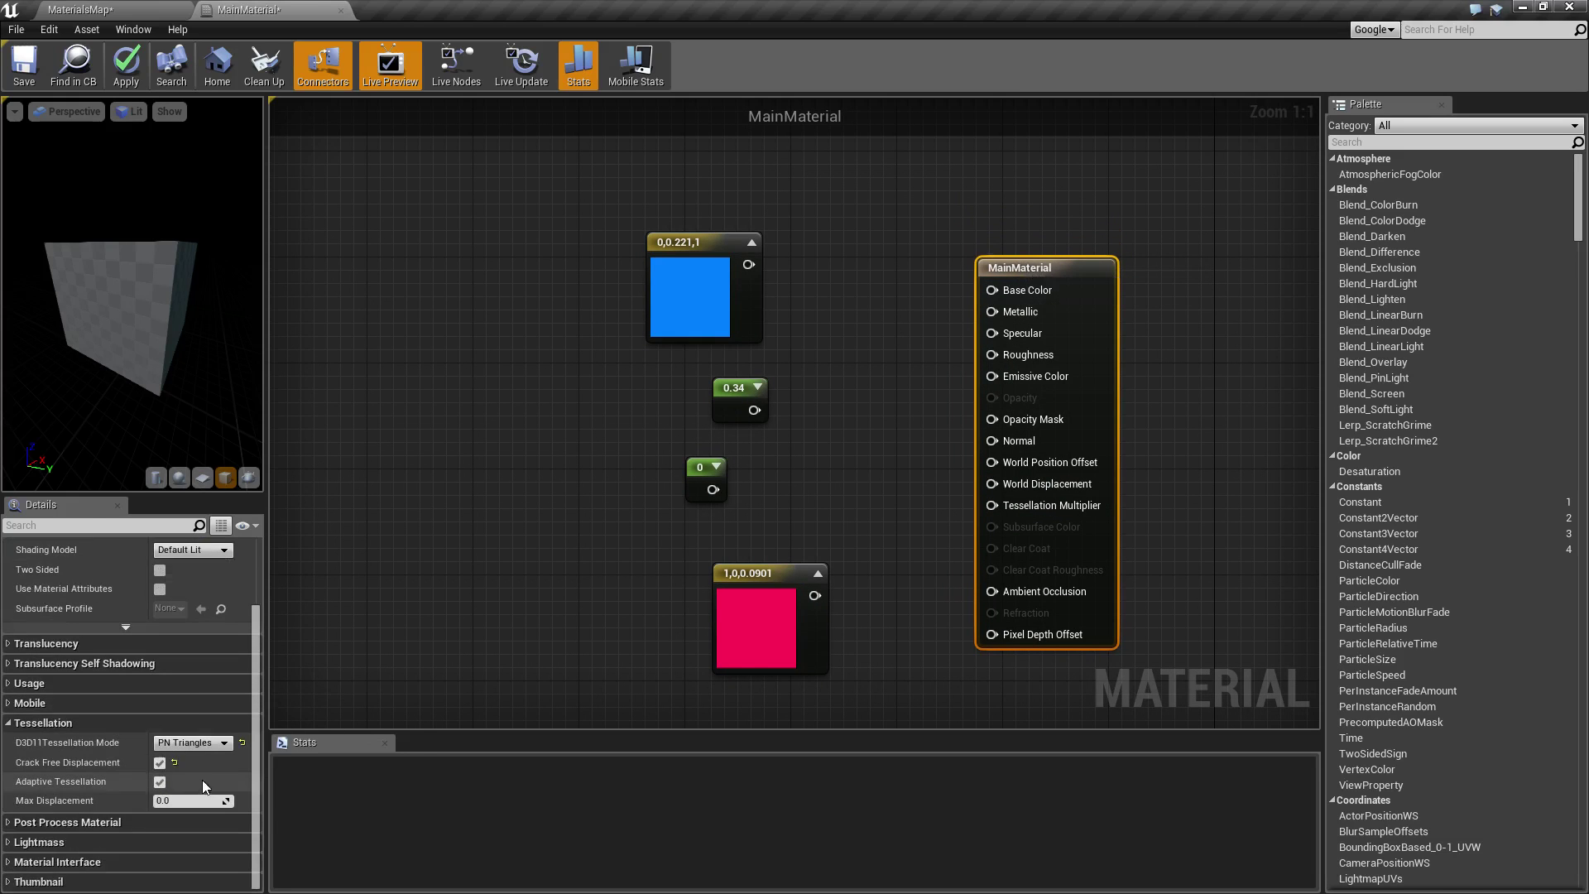
scroll(199, 678, up, 2)
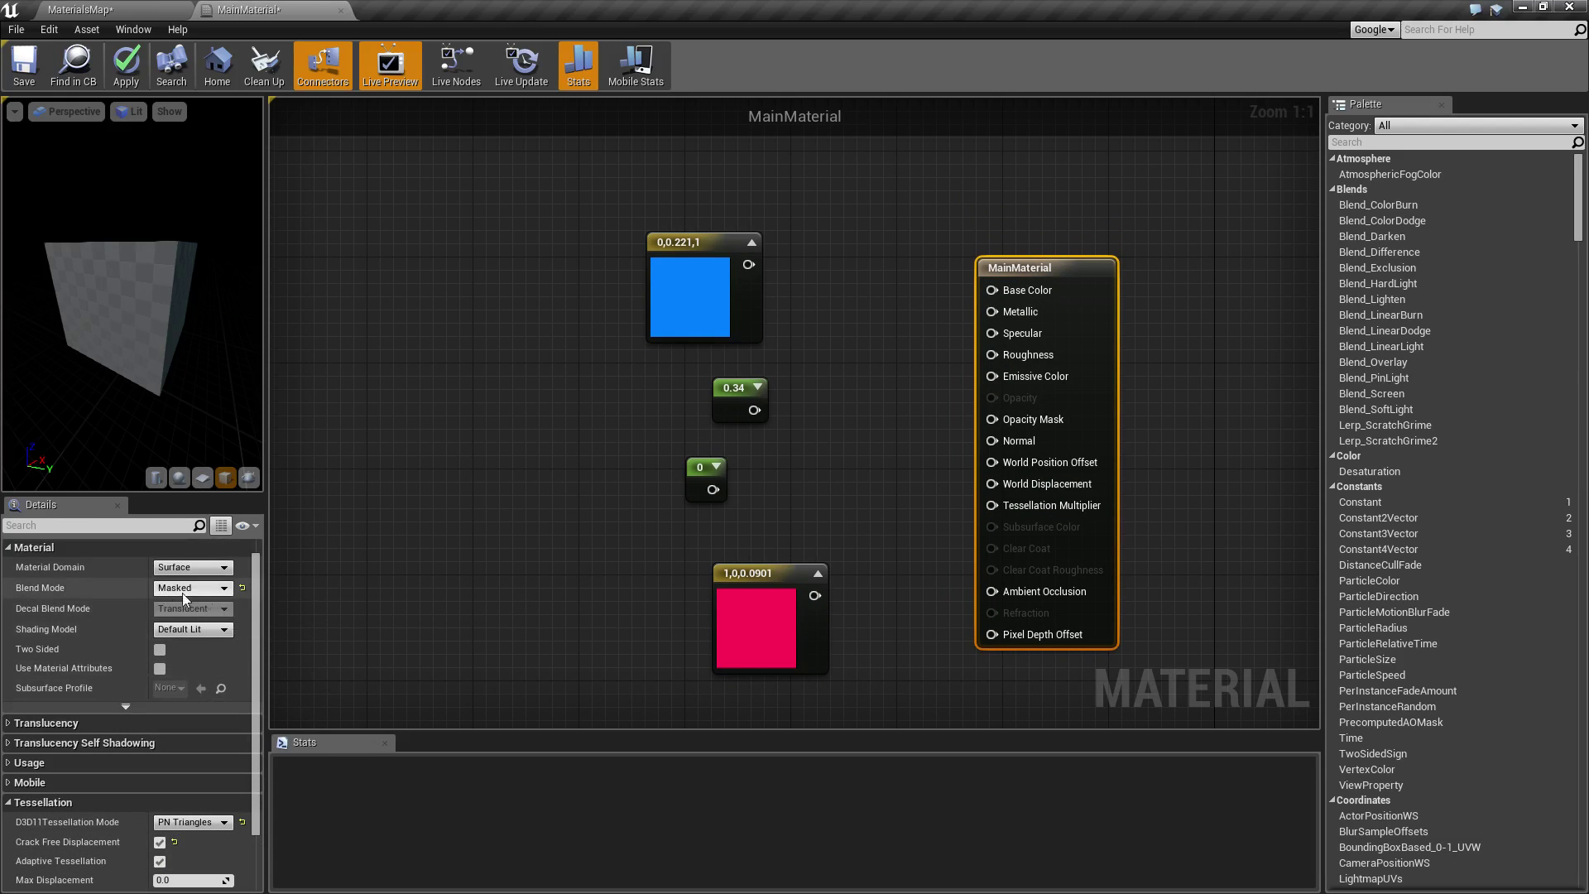
click(178, 630)
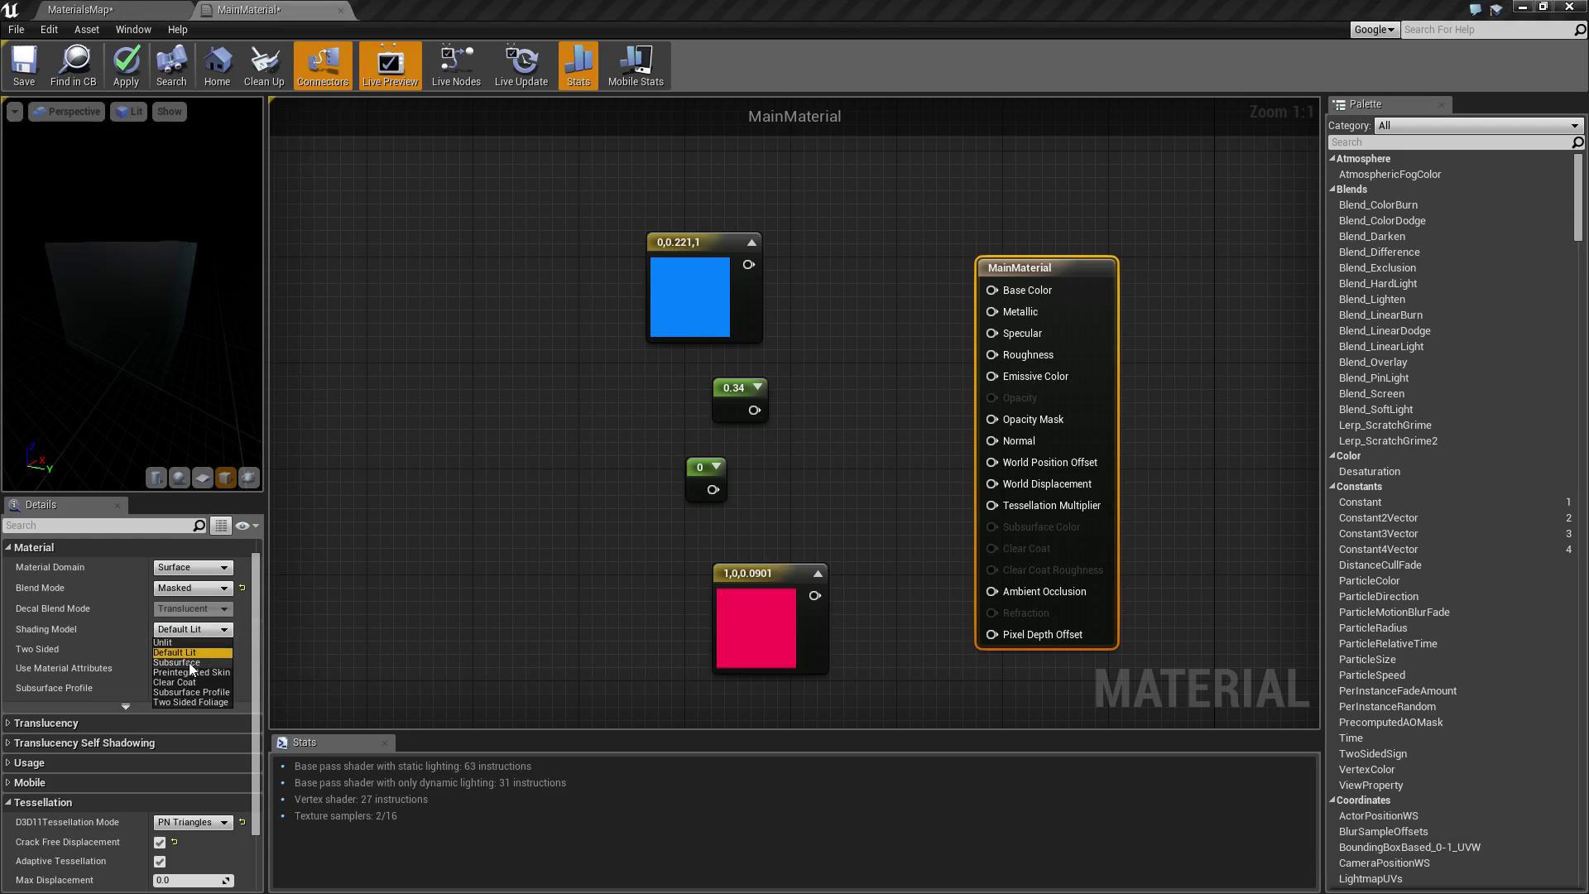
click(177, 662)
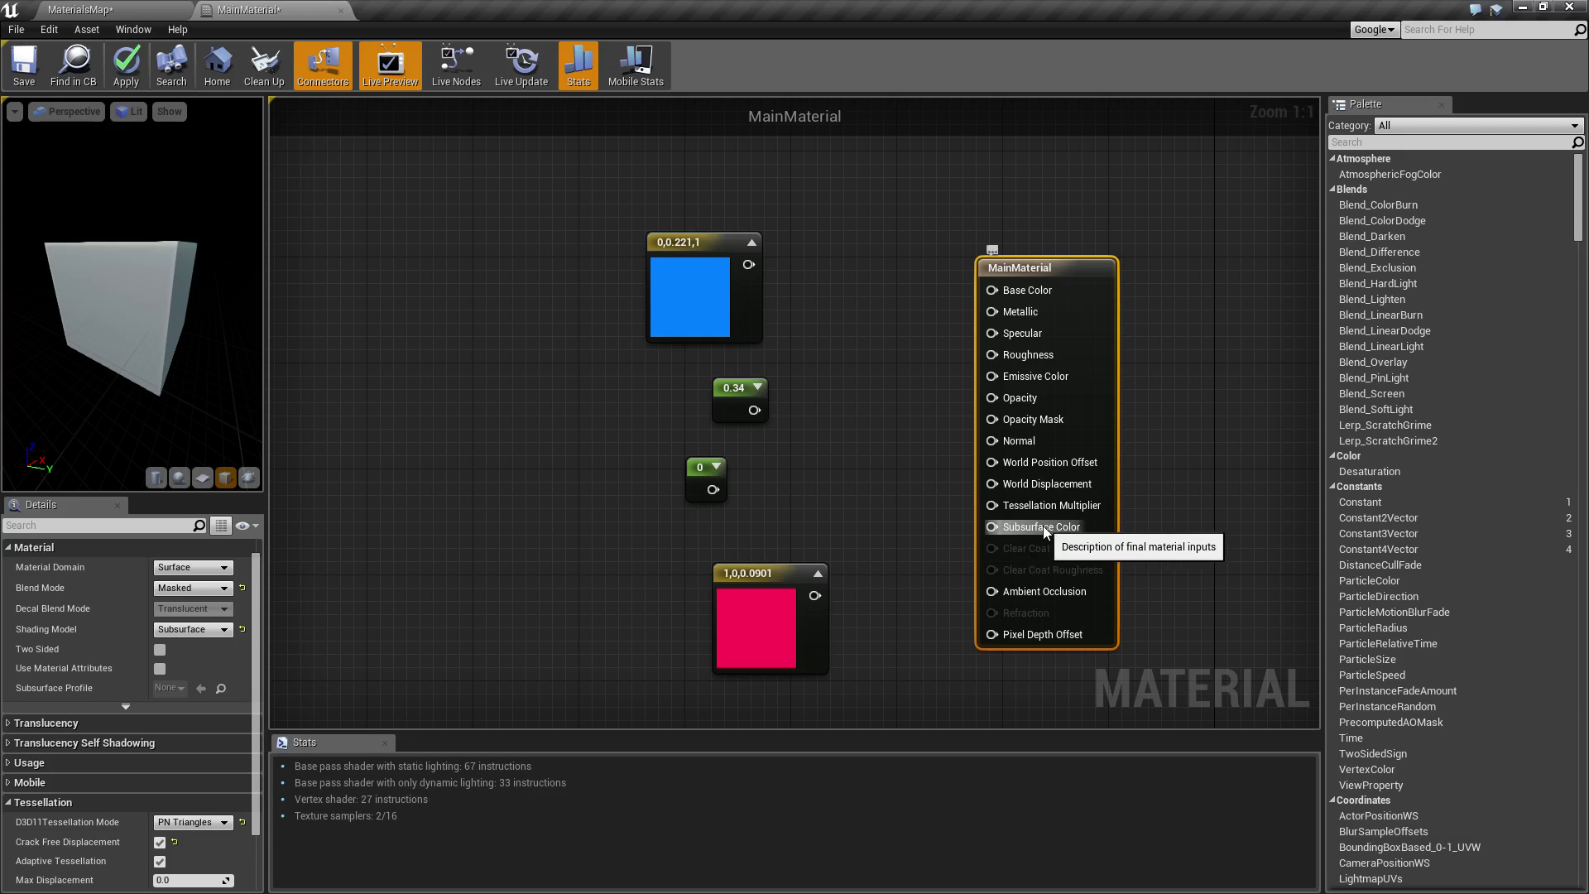
- Review the material's Shading Model, Blend Mode and Material Domain options without changing them
click(166, 630)
click(187, 634)
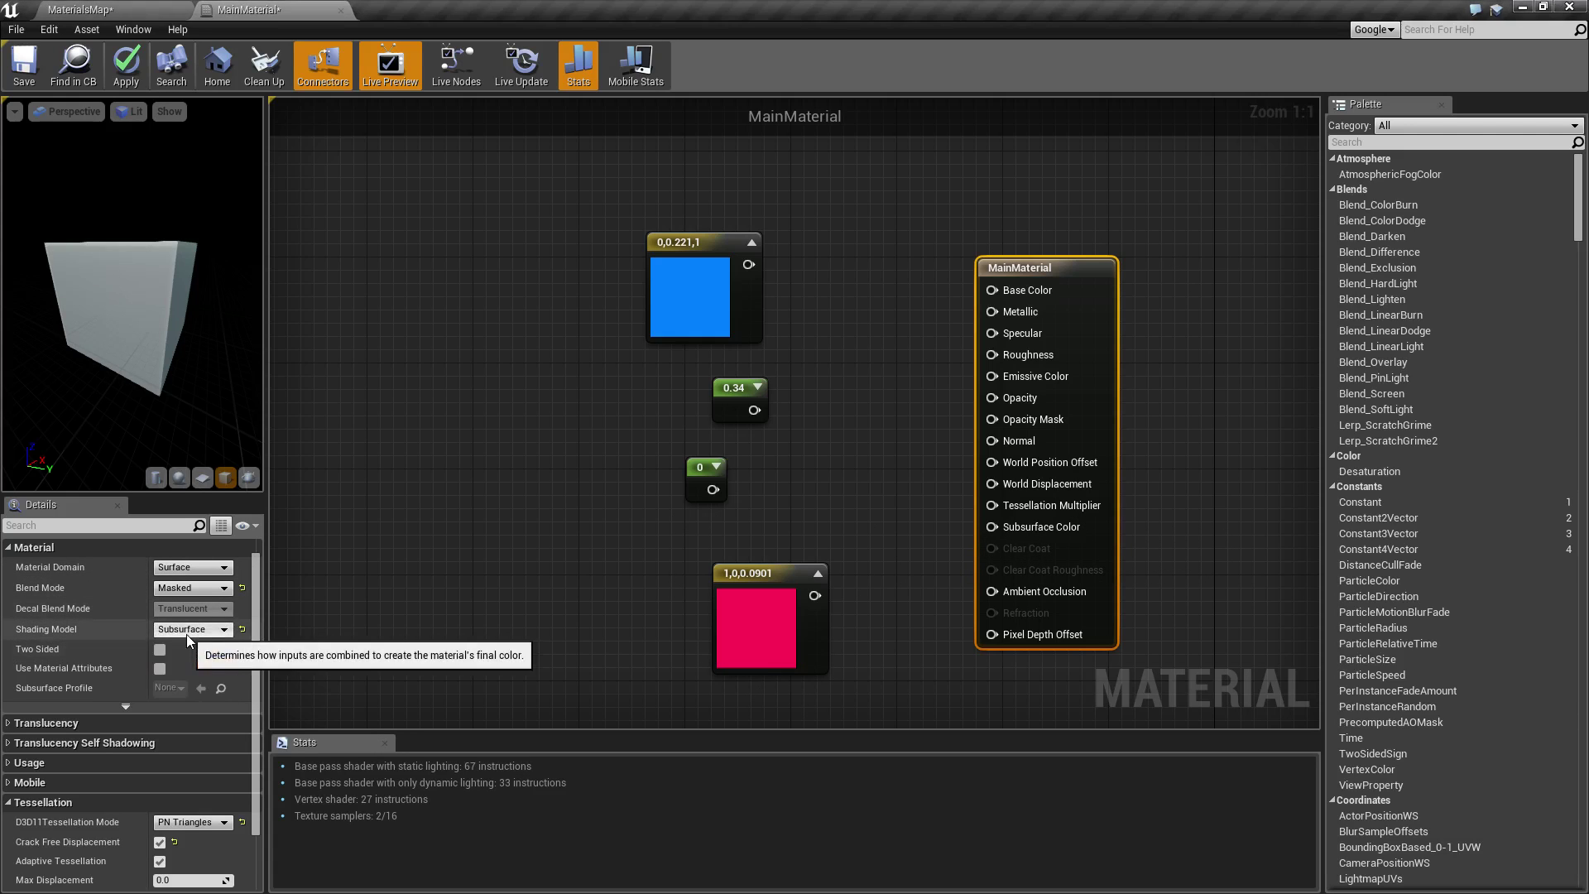
click(188, 587)
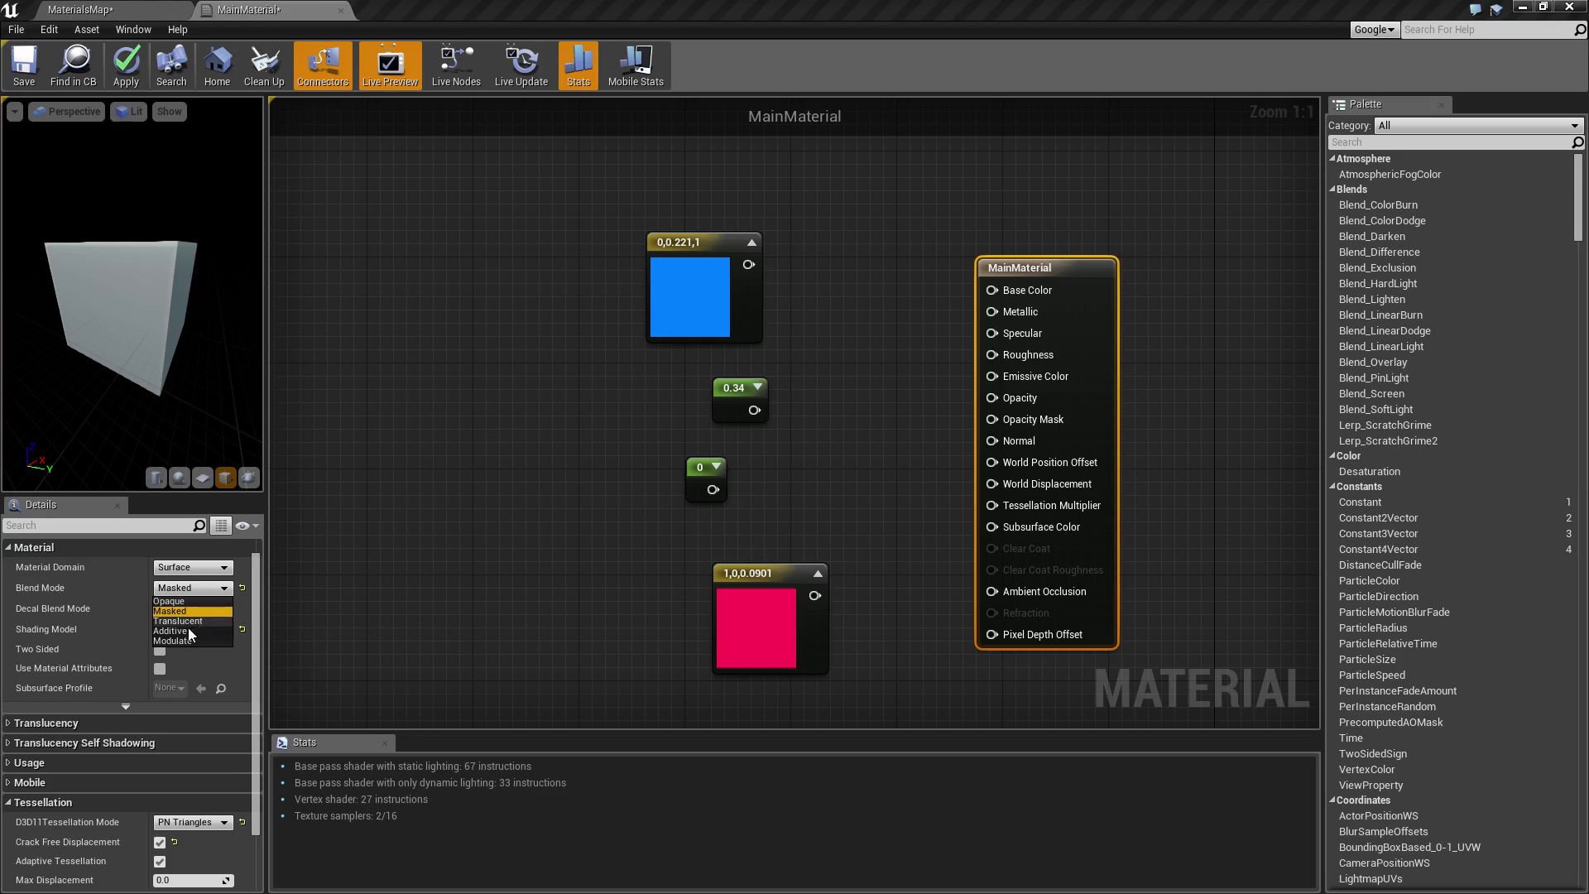
click(188, 587)
click(187, 568)
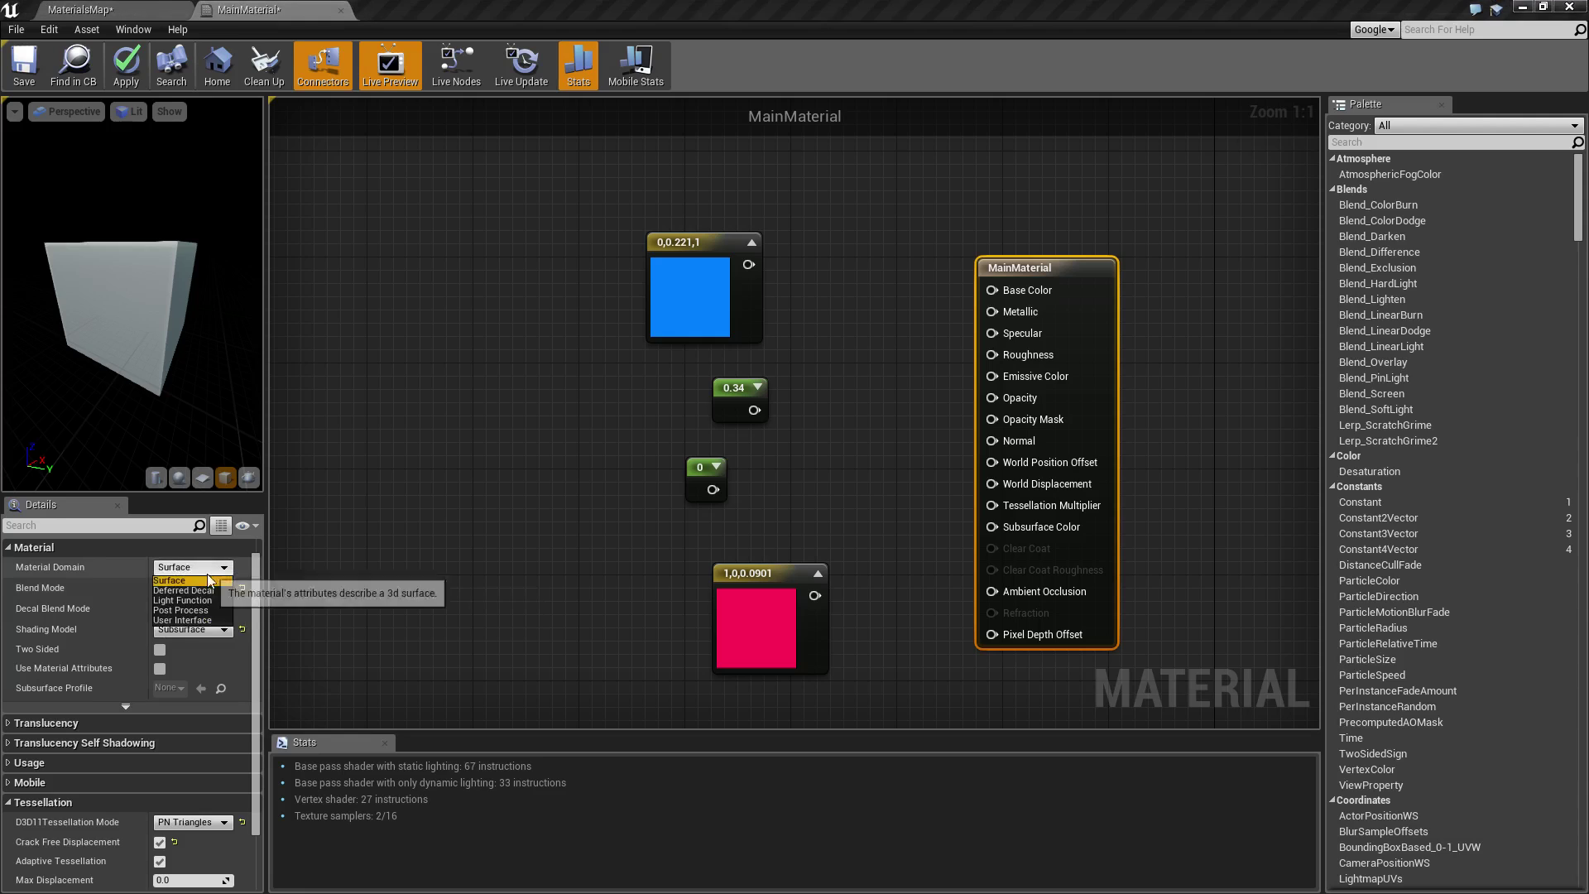
click(1233, 531)
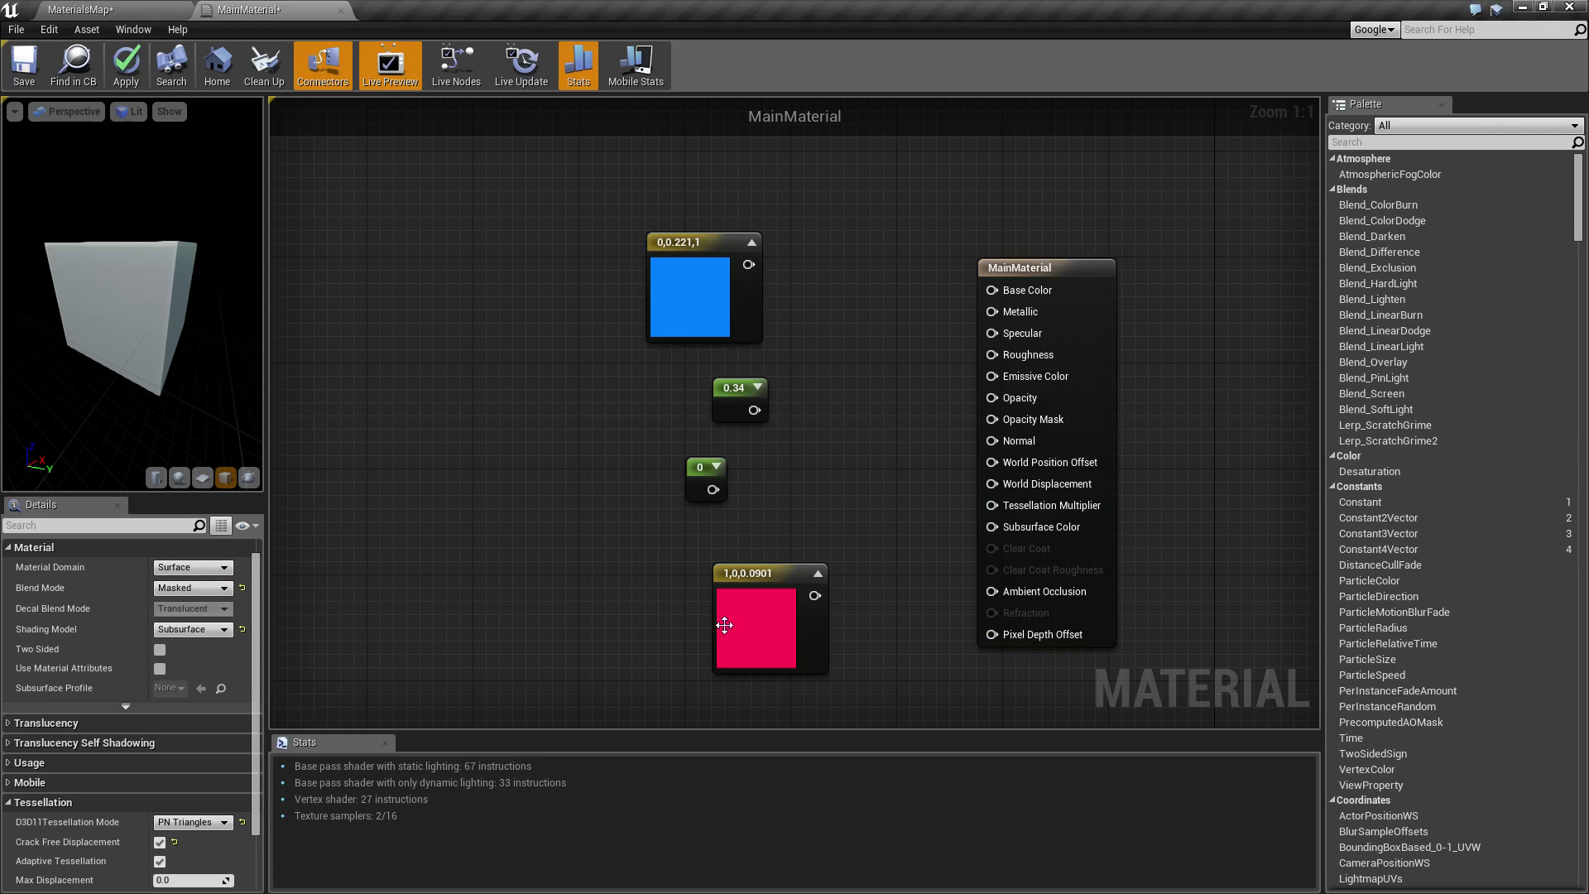
- Set the D3D11 Tessellation Mode to No Tessellation
click(192, 821)
click(176, 840)
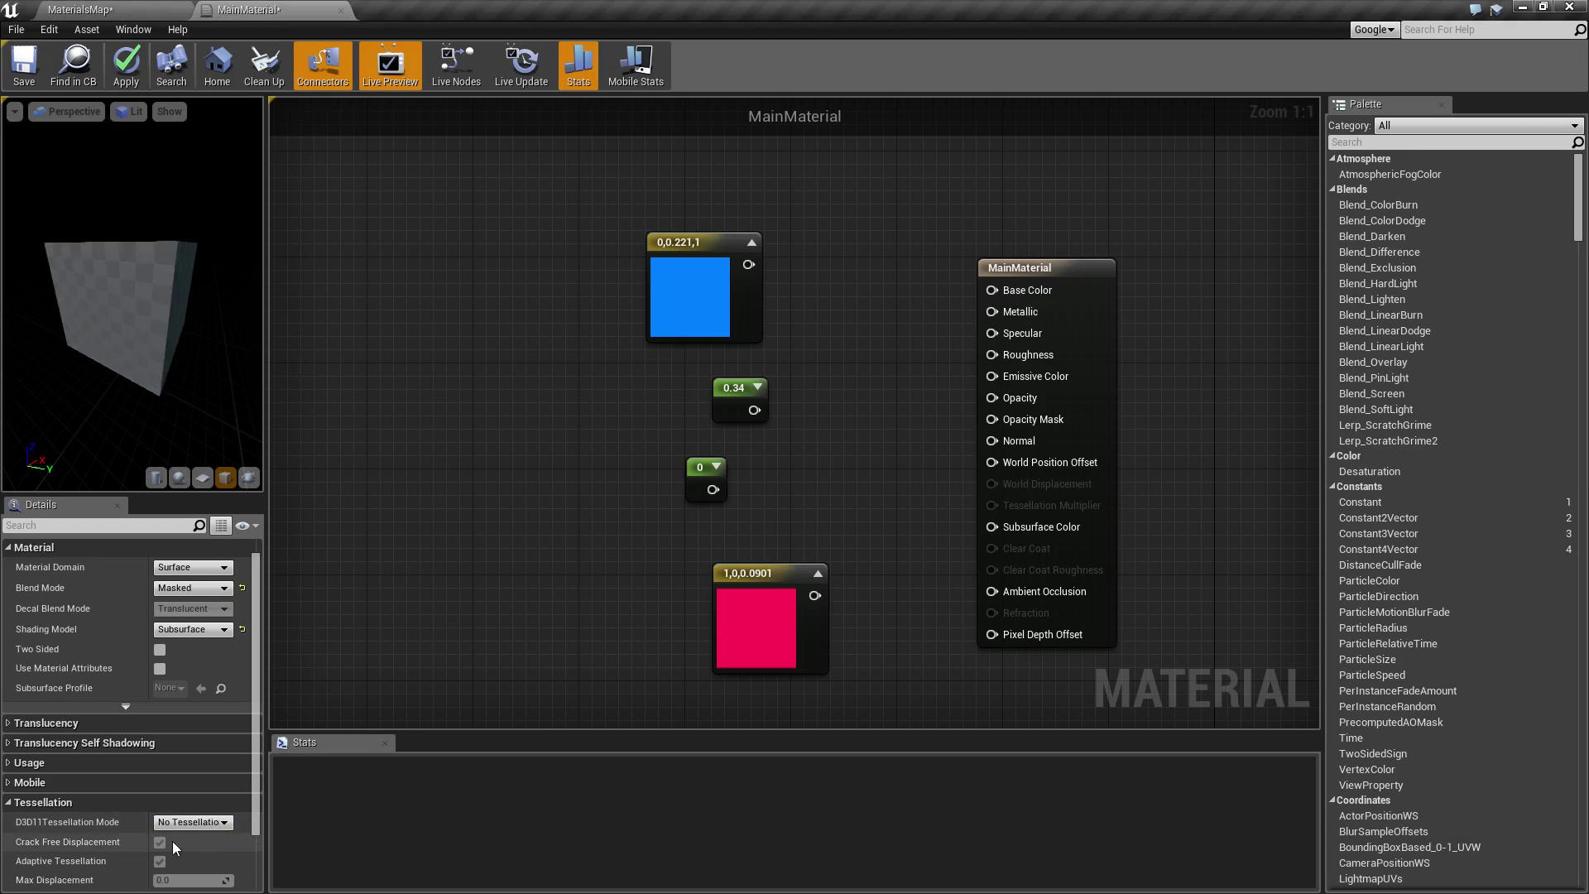
- Connect the blue color to Base Color, 0 to Metallic and 0.34 to Roughness, apply the material and check the preview cube
right_drag(895, 544, 845, 512)
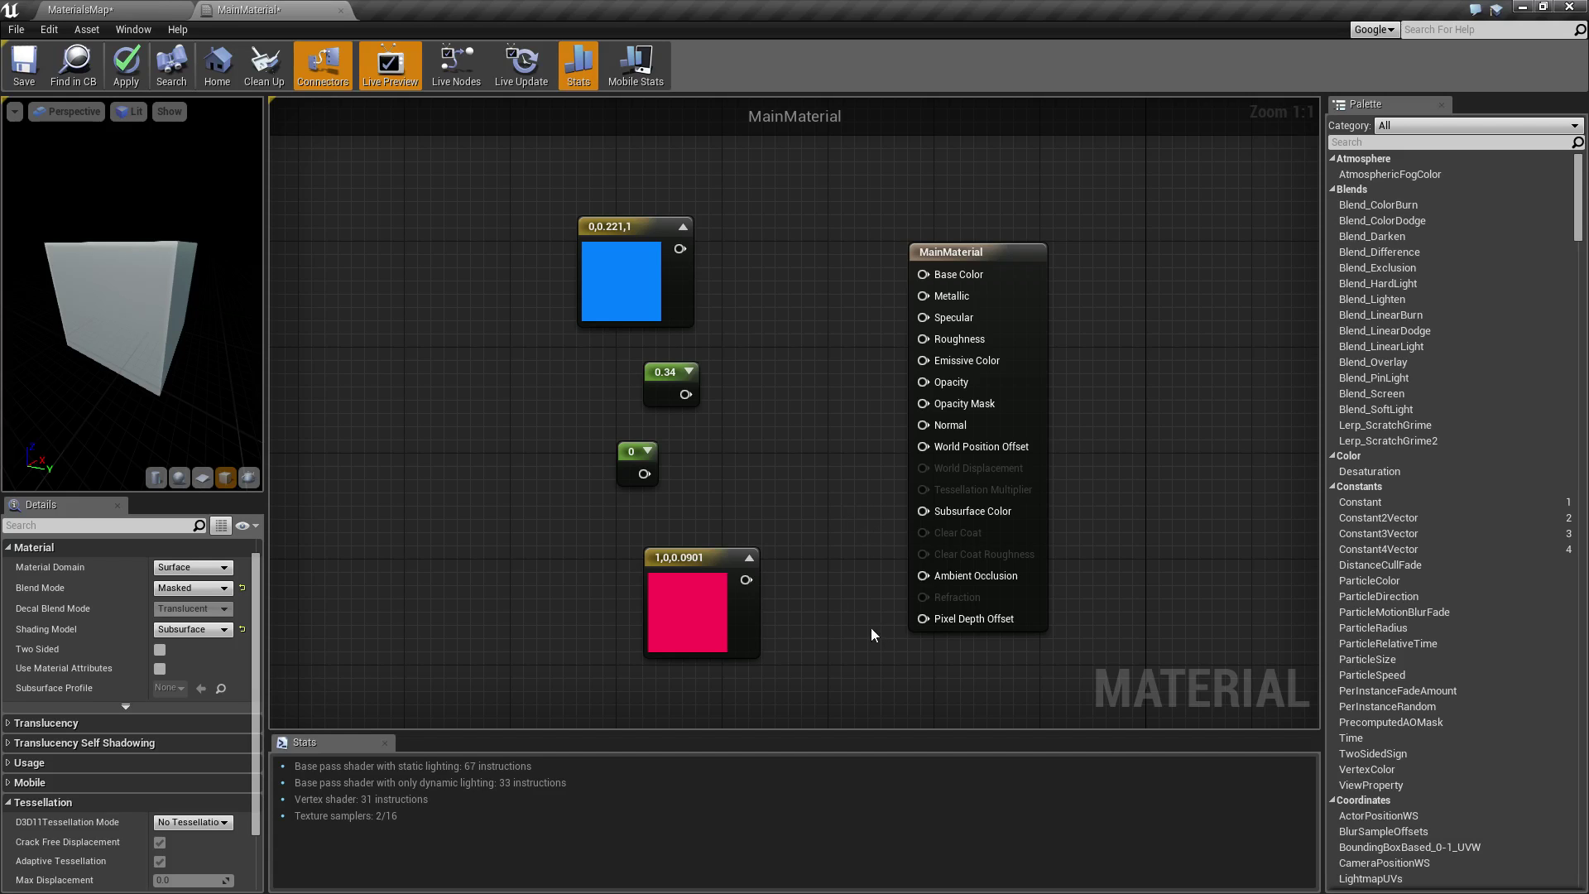
drag(679, 248, 960, 275)
drag(684, 395, 922, 297)
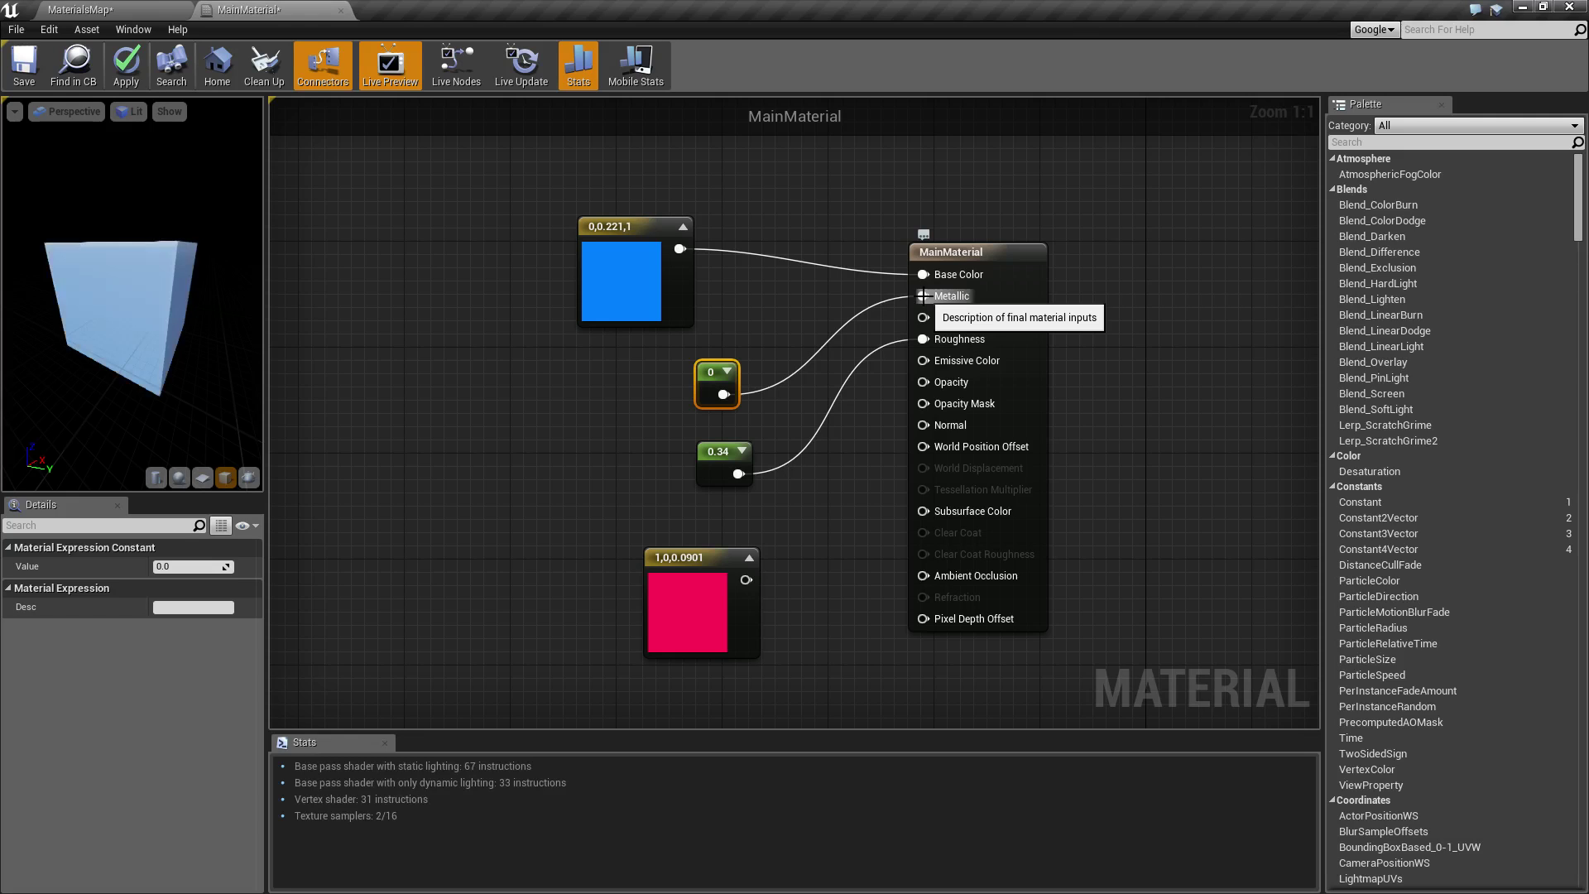
click(127, 61)
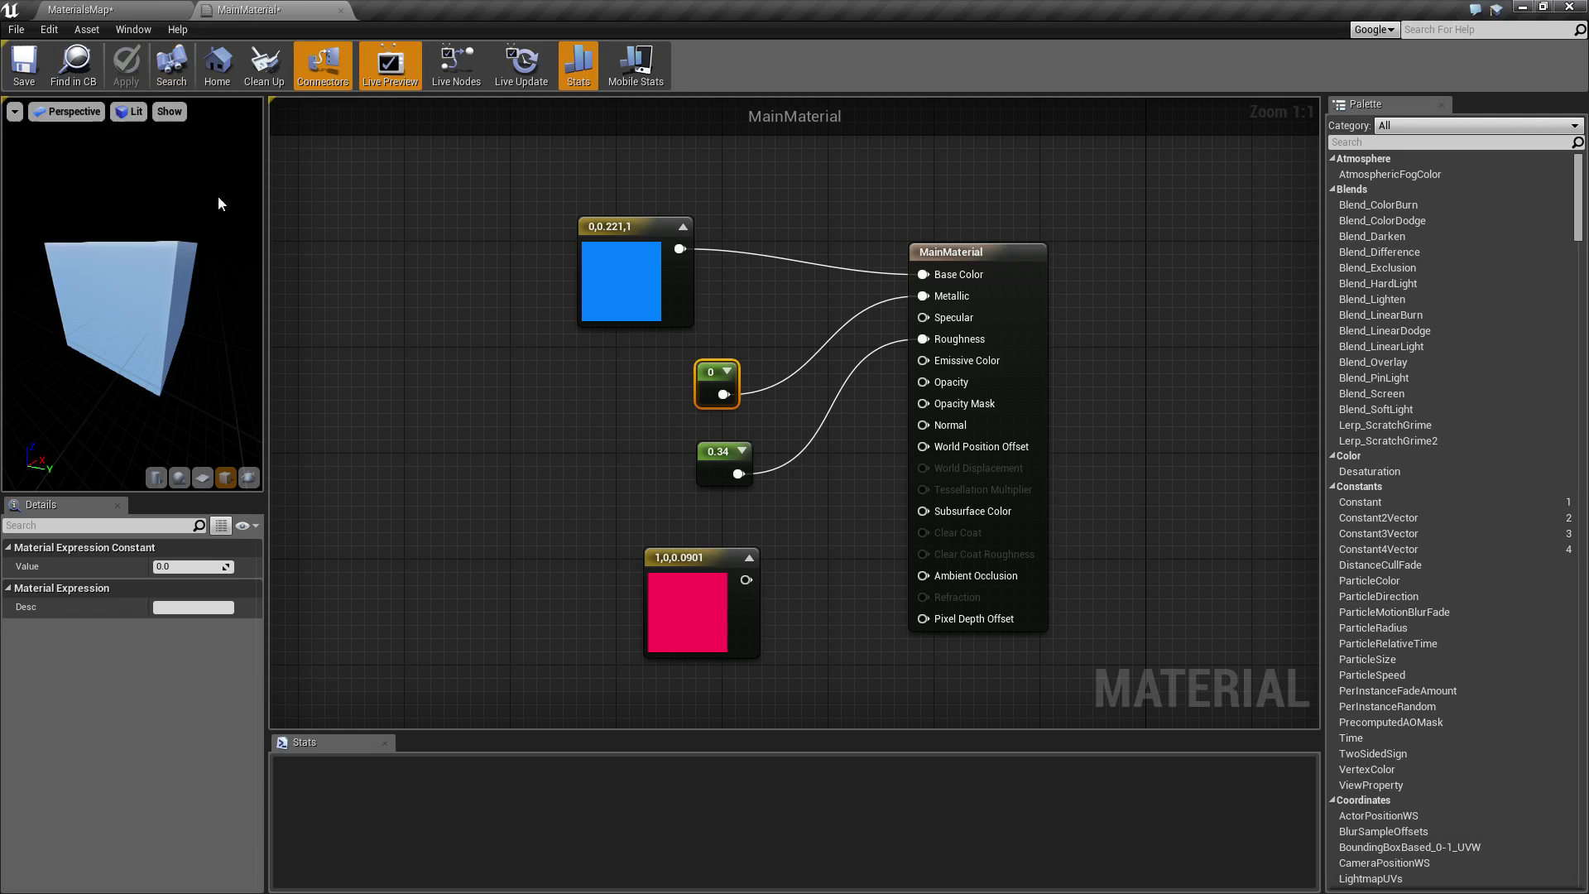
mouse_move(133, 290)
mouse_down()
mouse_move(174, 269)
mouse_move(120, 298)
mouse_move(143, 280)
mouse_move(240, 290)
mouse_move(207, 275)
mouse_move(160, 292)
mouse_up()
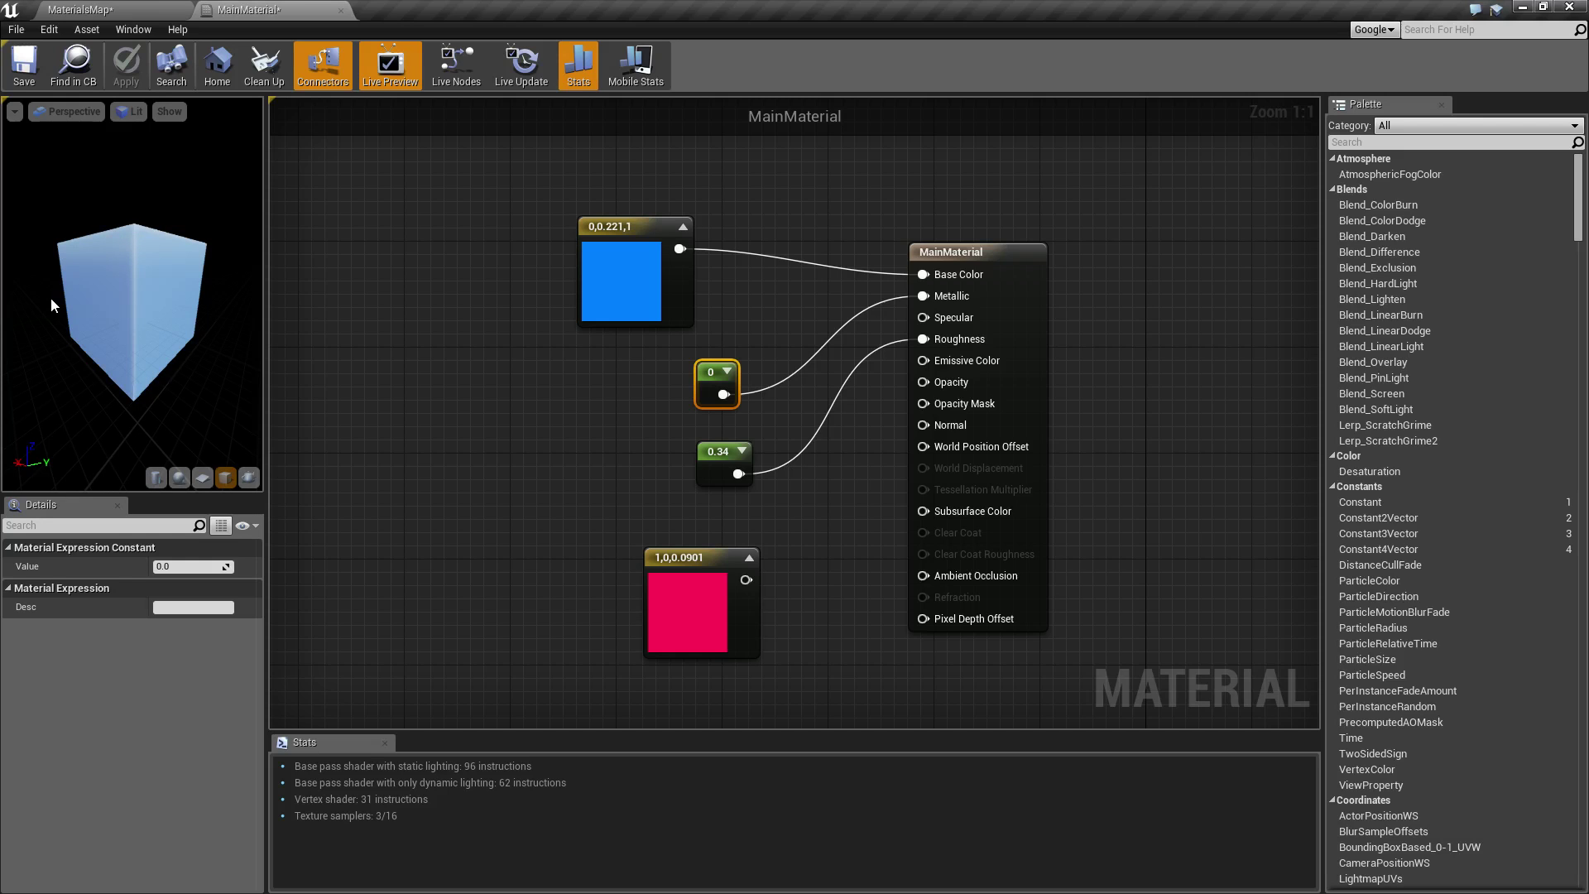
drag(154, 271, 125, 273)
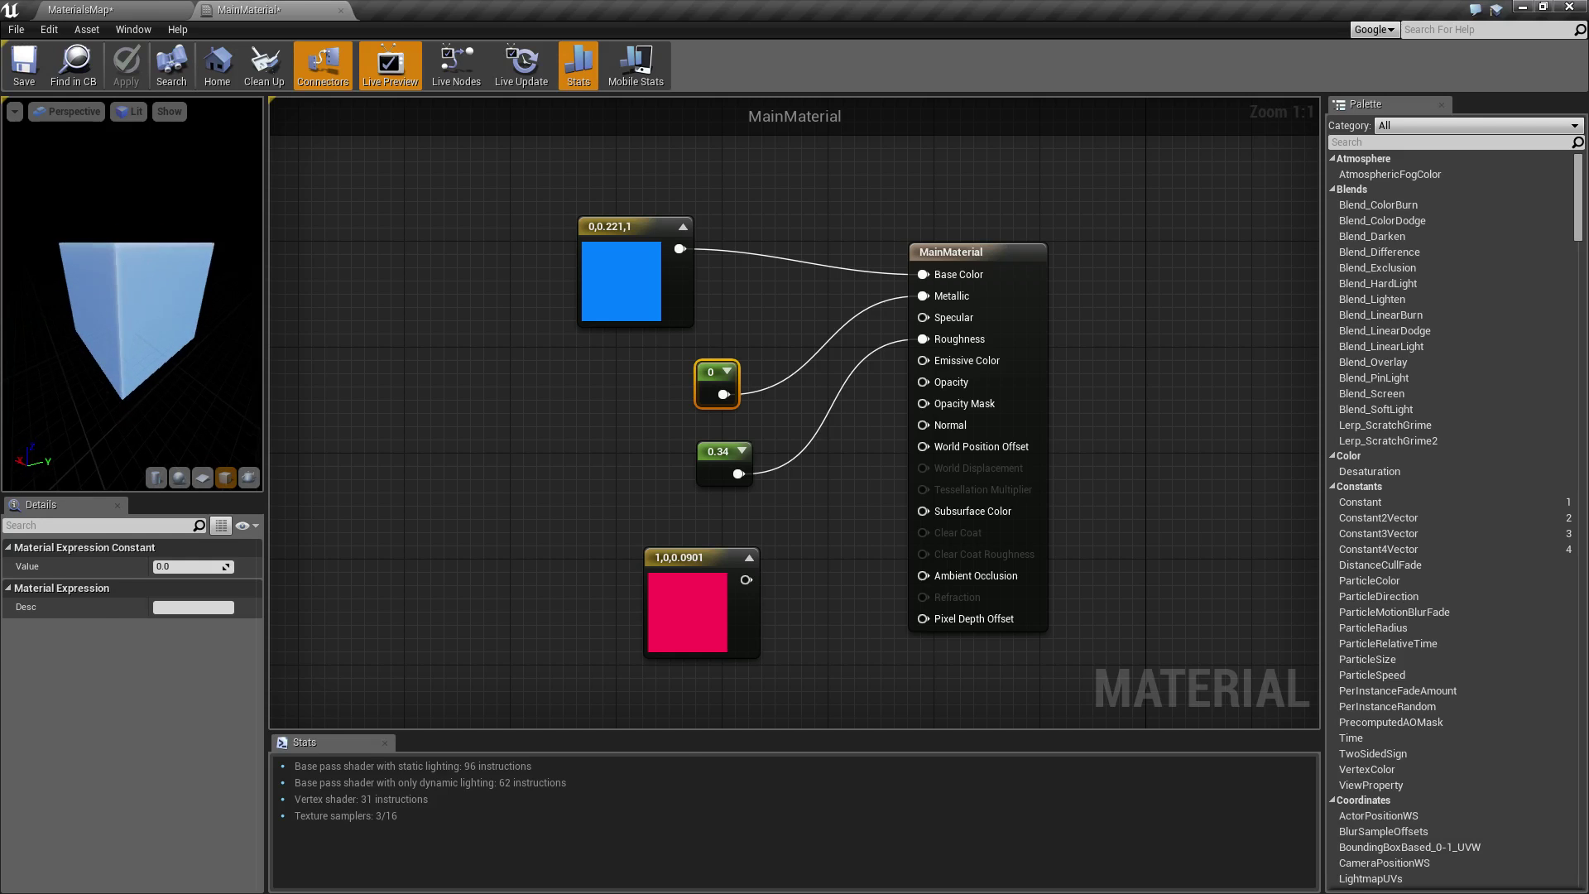
- Show the MaterialsMap level in Lit view and orbit around the blue cube to examine its shading
click(83, 8)
click(419, 111)
click(435, 132)
click(936, 355)
key(f)
key(Escape)
alt+drag(908, 344, 323, 343)
alt+drag(855, 377, 629, 381)
alt+drag(1000, 348, 869, 348)
right_drag(869, 348, 1076, 355)
right_drag(872, 449, 985, 306)
alt+drag(794, 443, 794, 443)
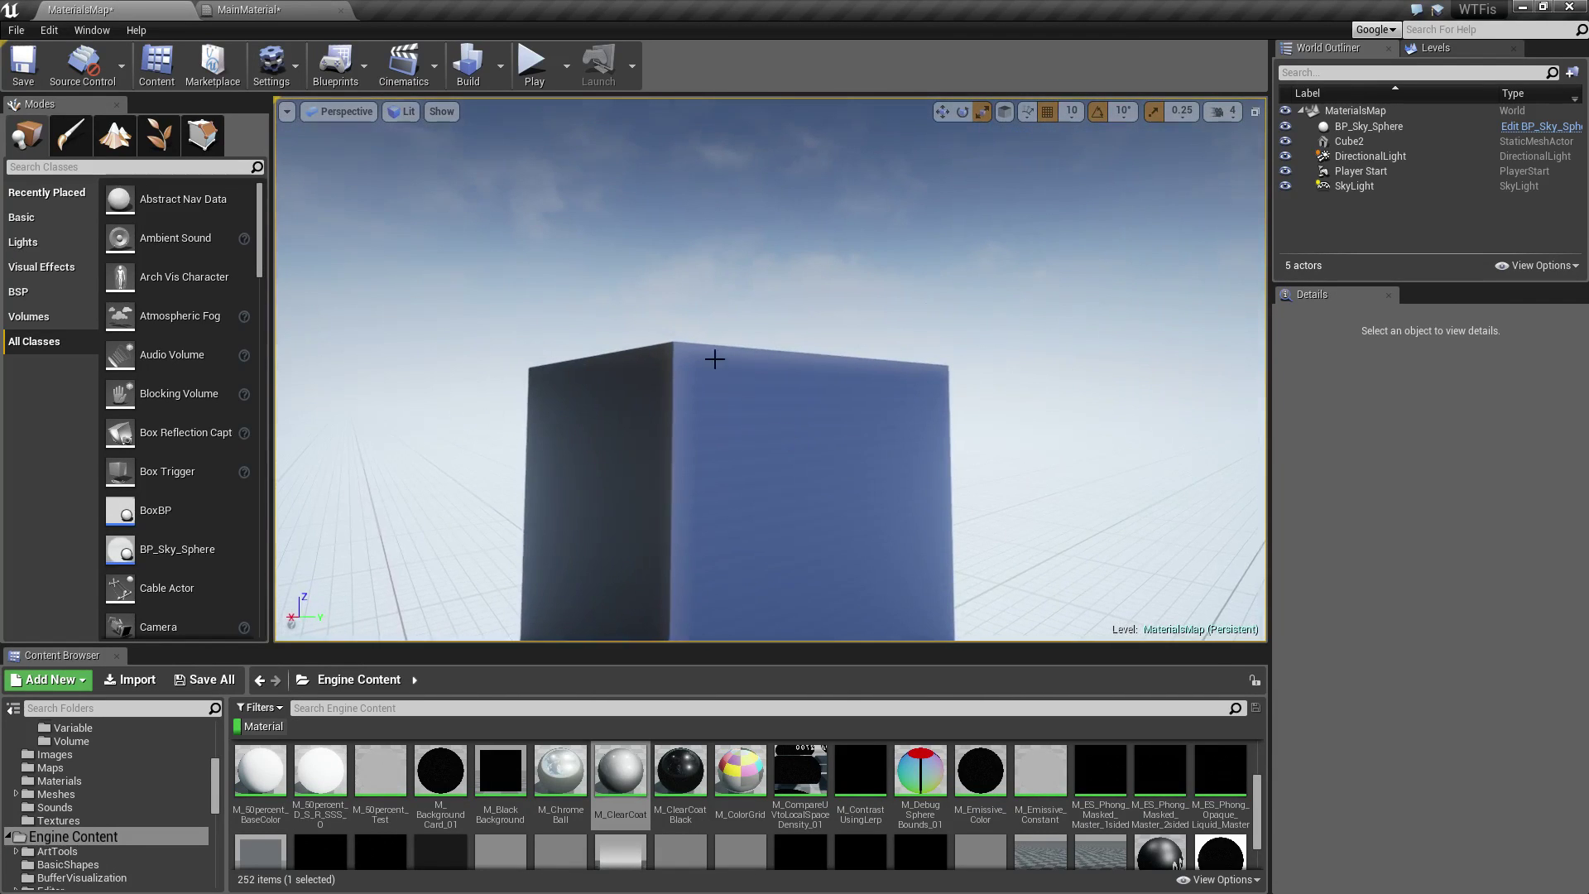
- Select Cube2, frame it in the view and inspect its lit faces and edges up close
right_drag(679, 387, 835, 468)
click(831, 484)
key(f)
alt+drag(856, 522, 856, 522)
alt+drag(819, 447, 819, 447)
alt+right_drag(819, 447, 820, 447)
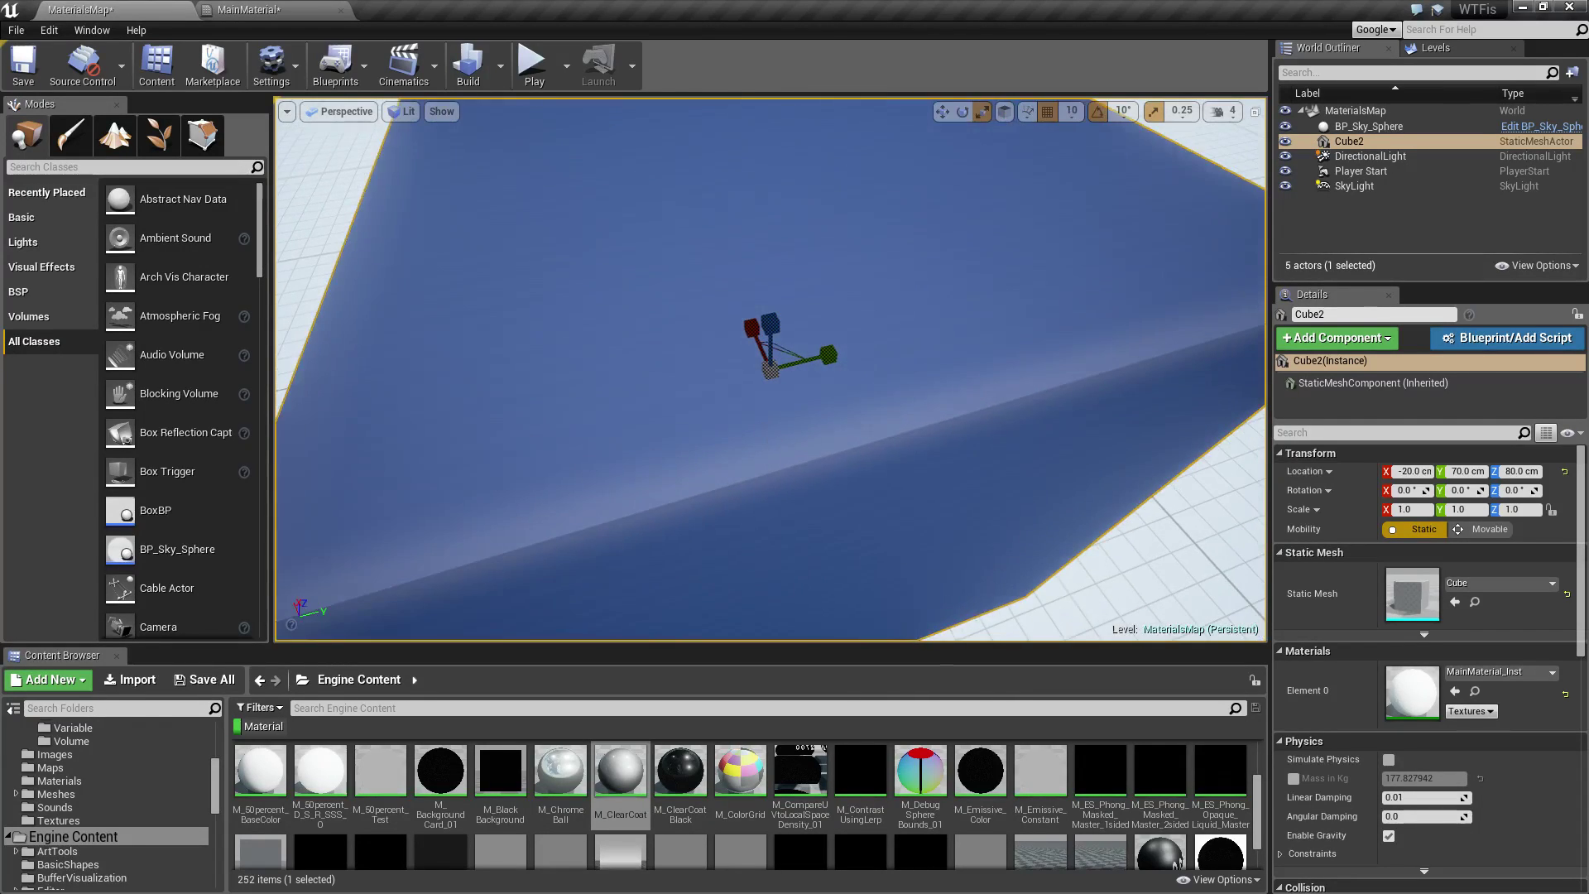
alt+drag(778, 442, 778, 442)
alt+drag(884, 365, 885, 365)
- In the MainMaterial graph, connect the pink 1,0,0.0901 color constant to the Subsurface Color input
click(310, 14)
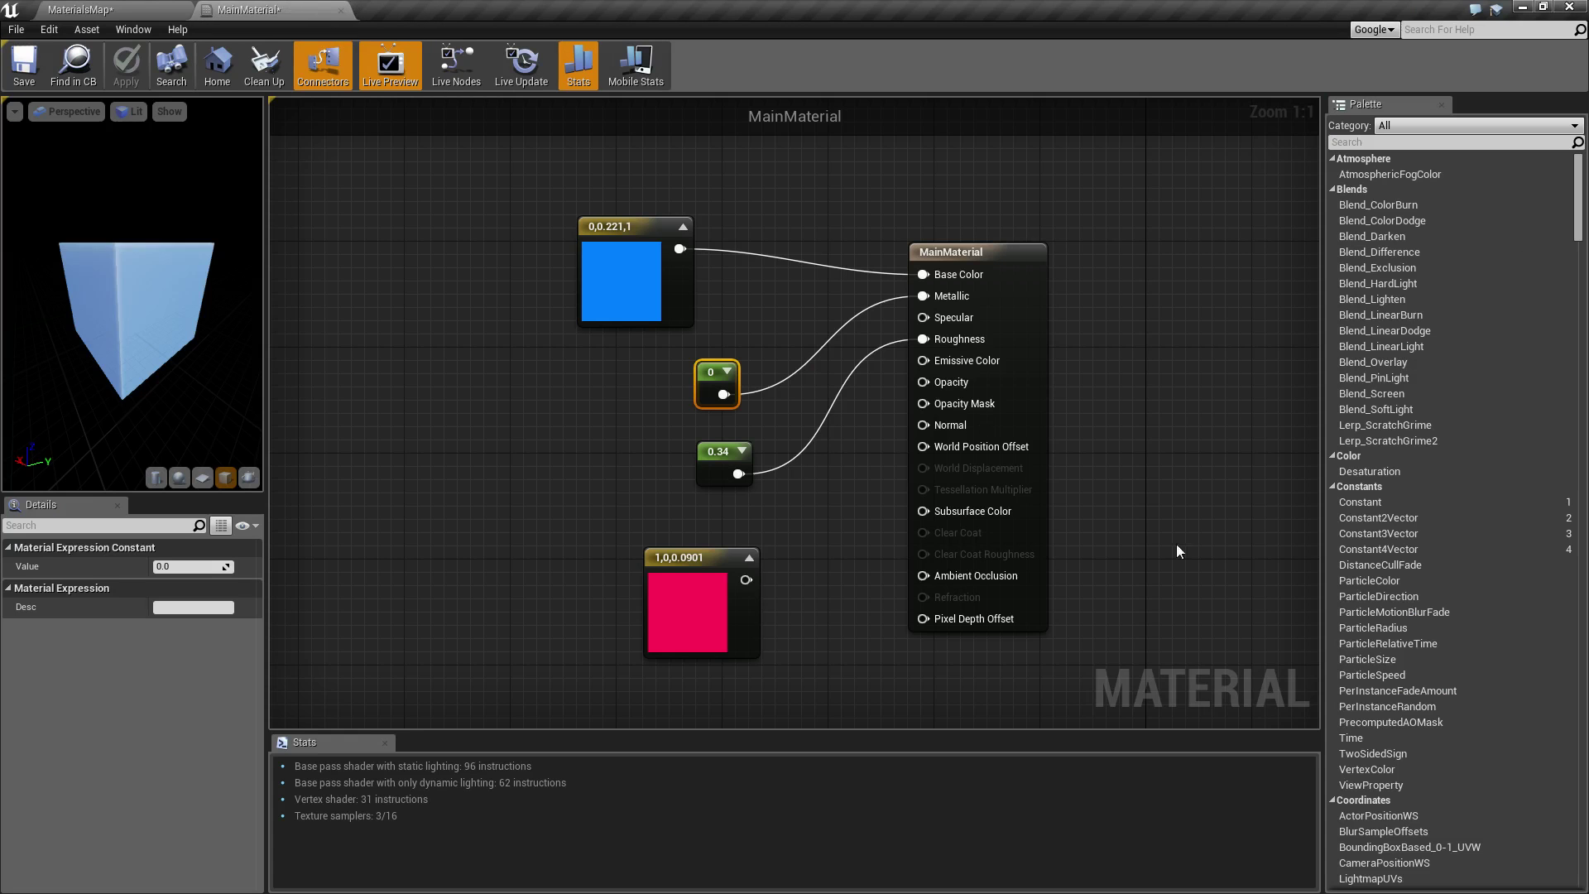
drag(746, 579, 950, 511)
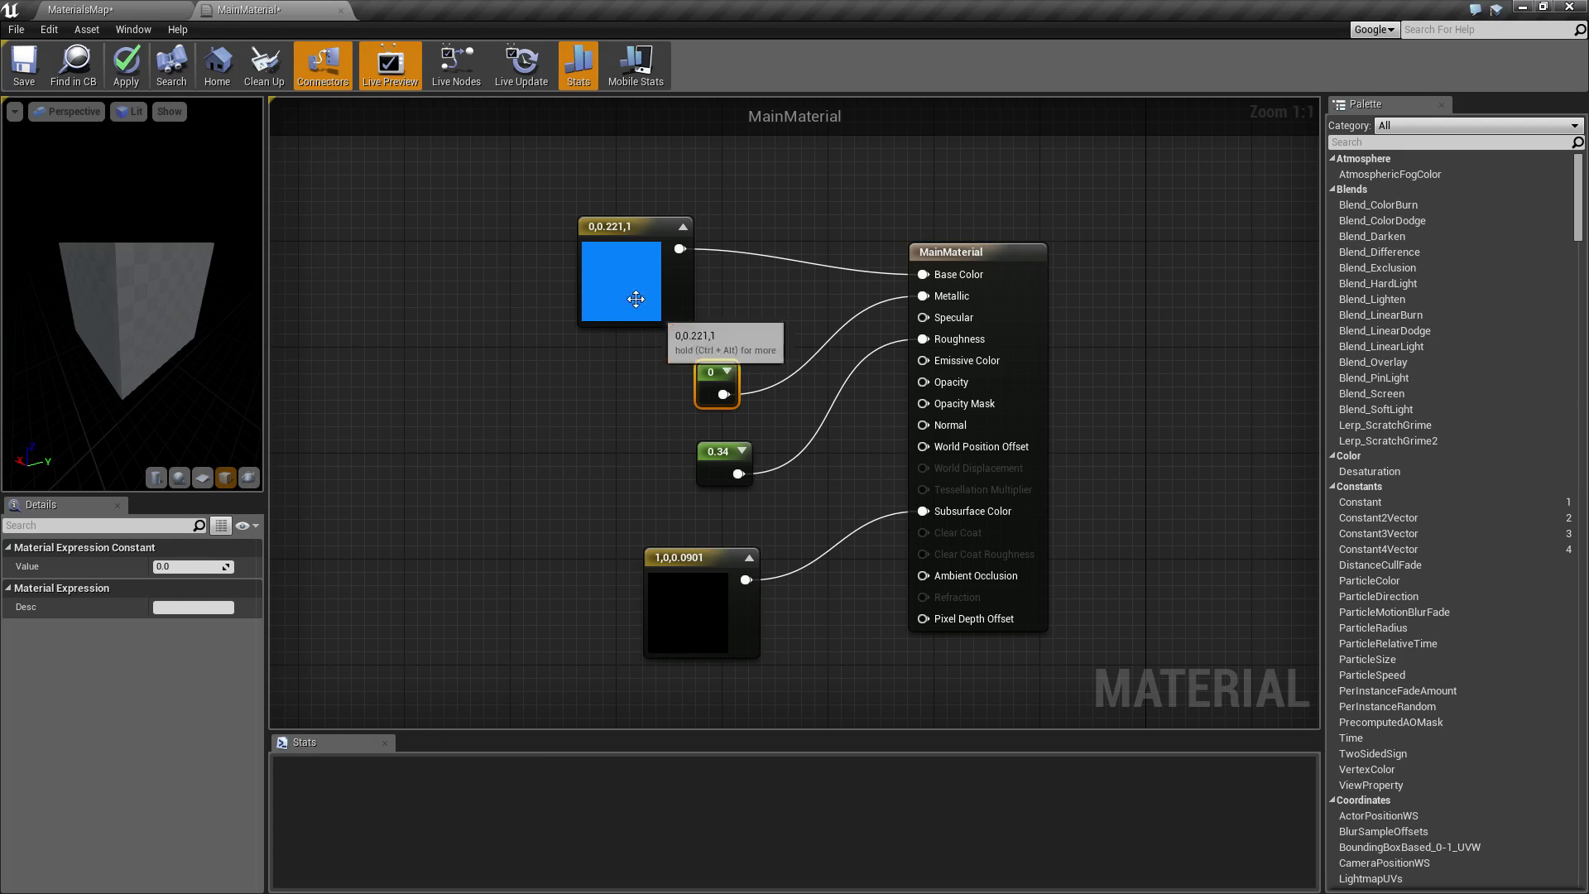
- Apply the MainMaterial changes and inspect the cube's edge up close in the MaterialsMap level
click(126, 66)
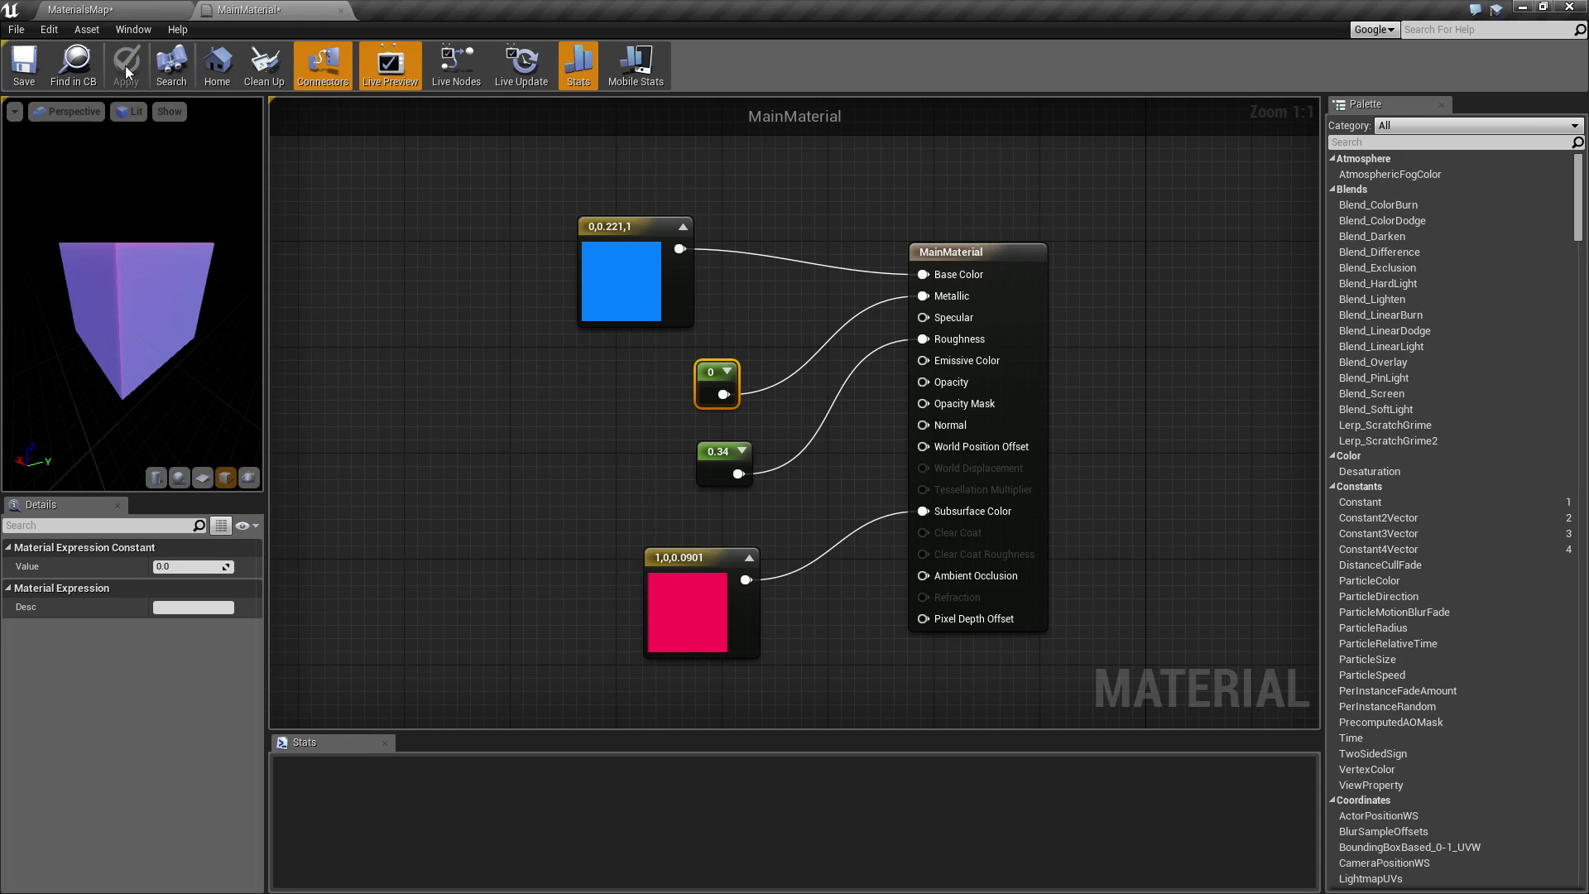
click(129, 8)
alt+drag(840, 409, 863, 400)
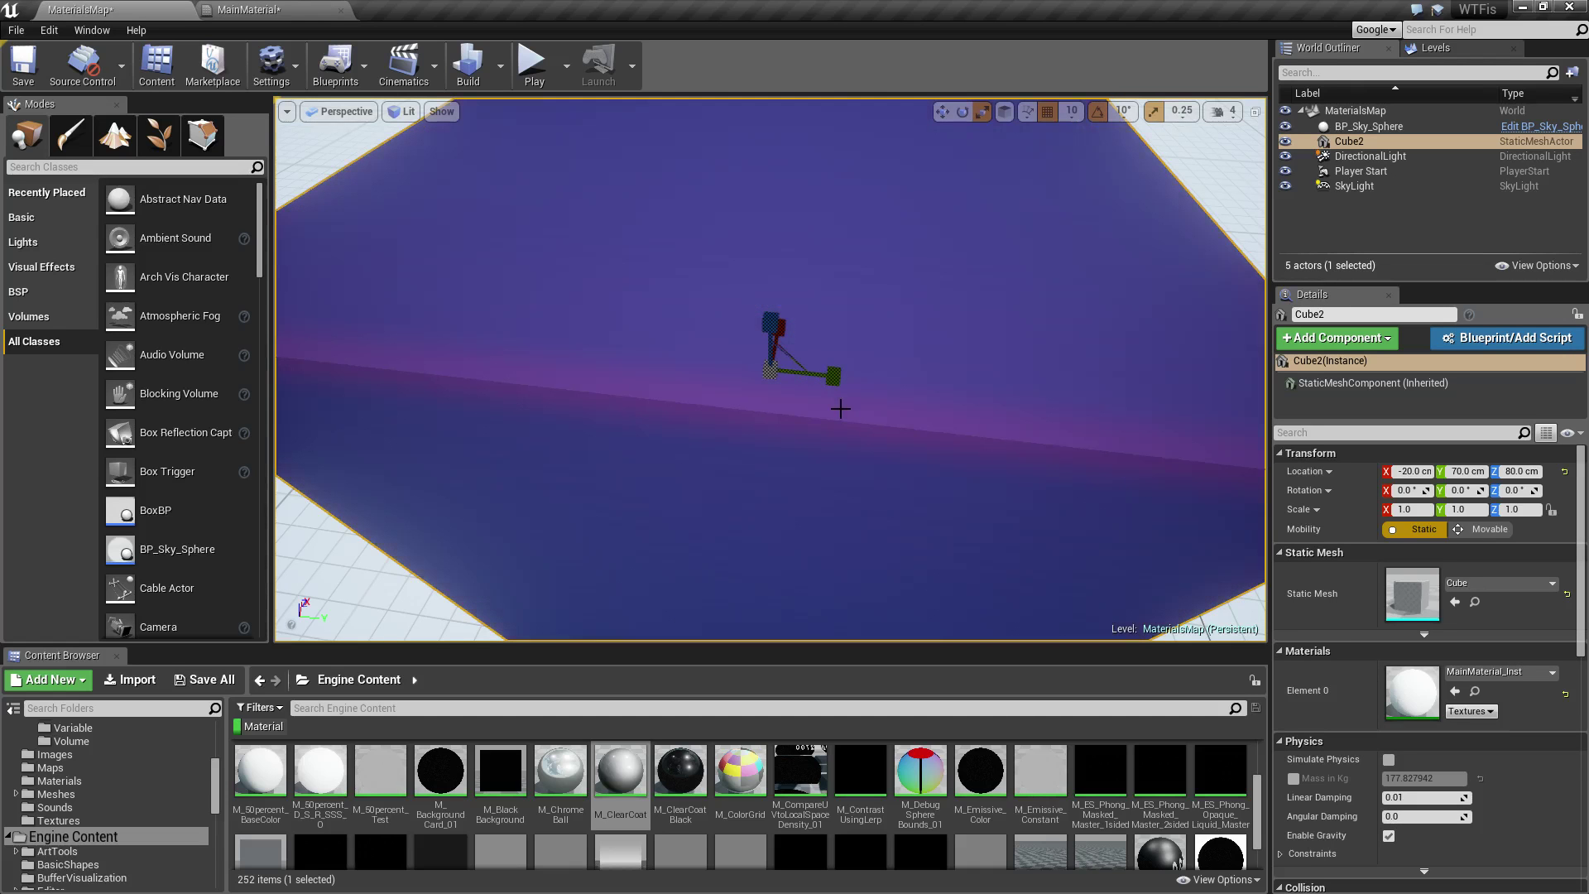
alt+drag(854, 461, 281, 418)
alt+drag(852, 518, 795, 488)
- Deselect Cube2 and examine the subsurface color on its lit and shadowed faces from all around
key(Escape)
scroll(883, 457, down, 4)
scroll(883, 458, up, 4)
alt+drag(836, 398, 795, 360)
alt+drag(872, 434, 786, 389)
scroll(861, 430, down, 5)
scroll(841, 421, up, 4)
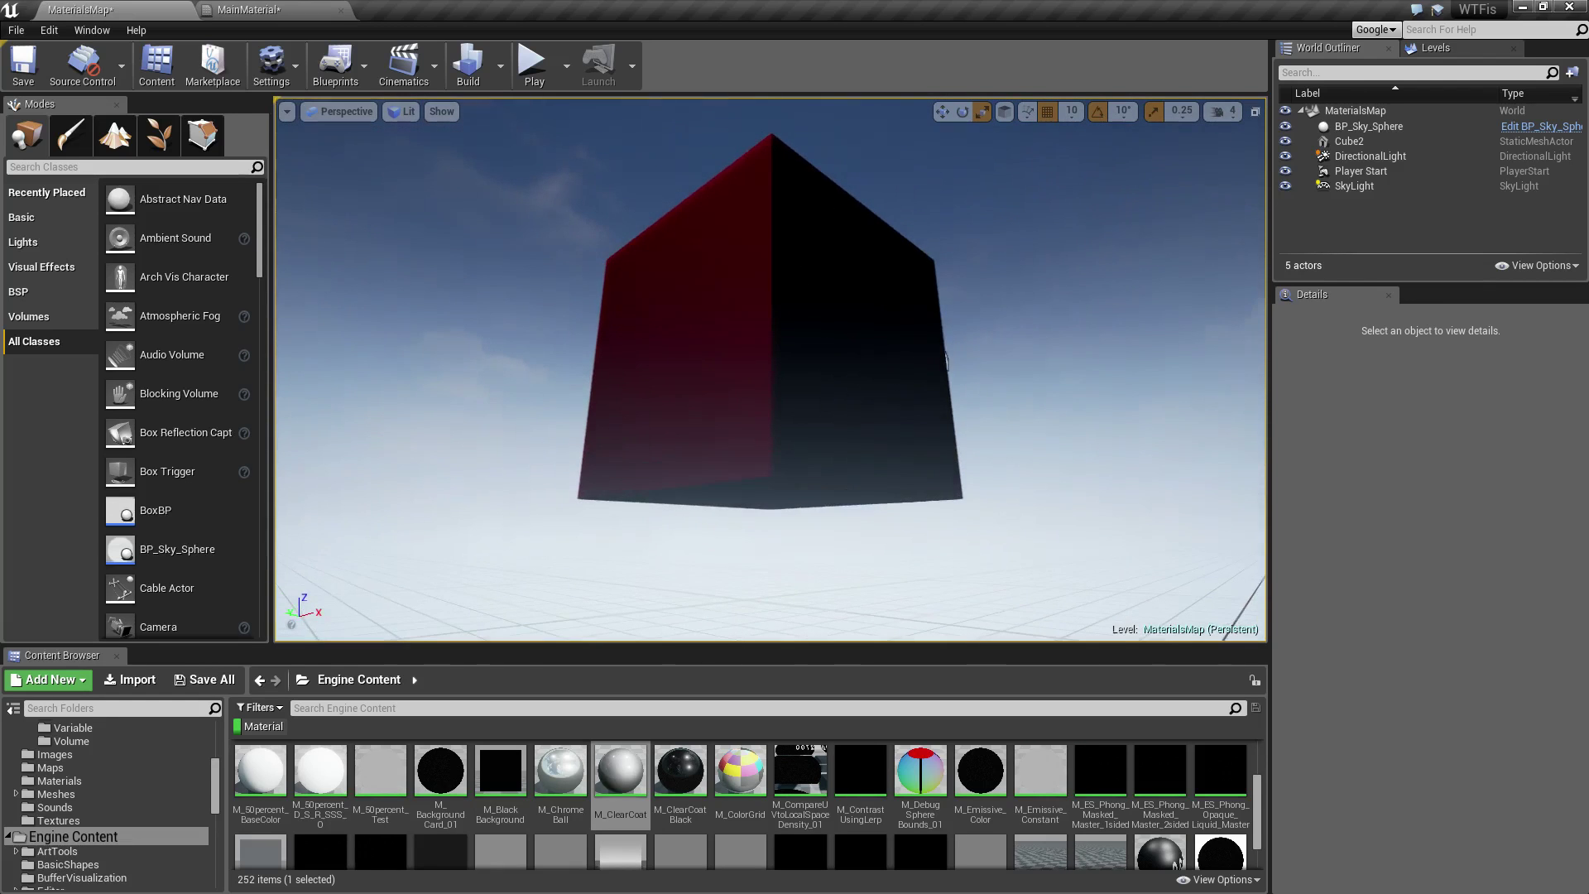
alt+drag(703, 339, 534, 372)
alt+drag(645, 249, 645, 241)
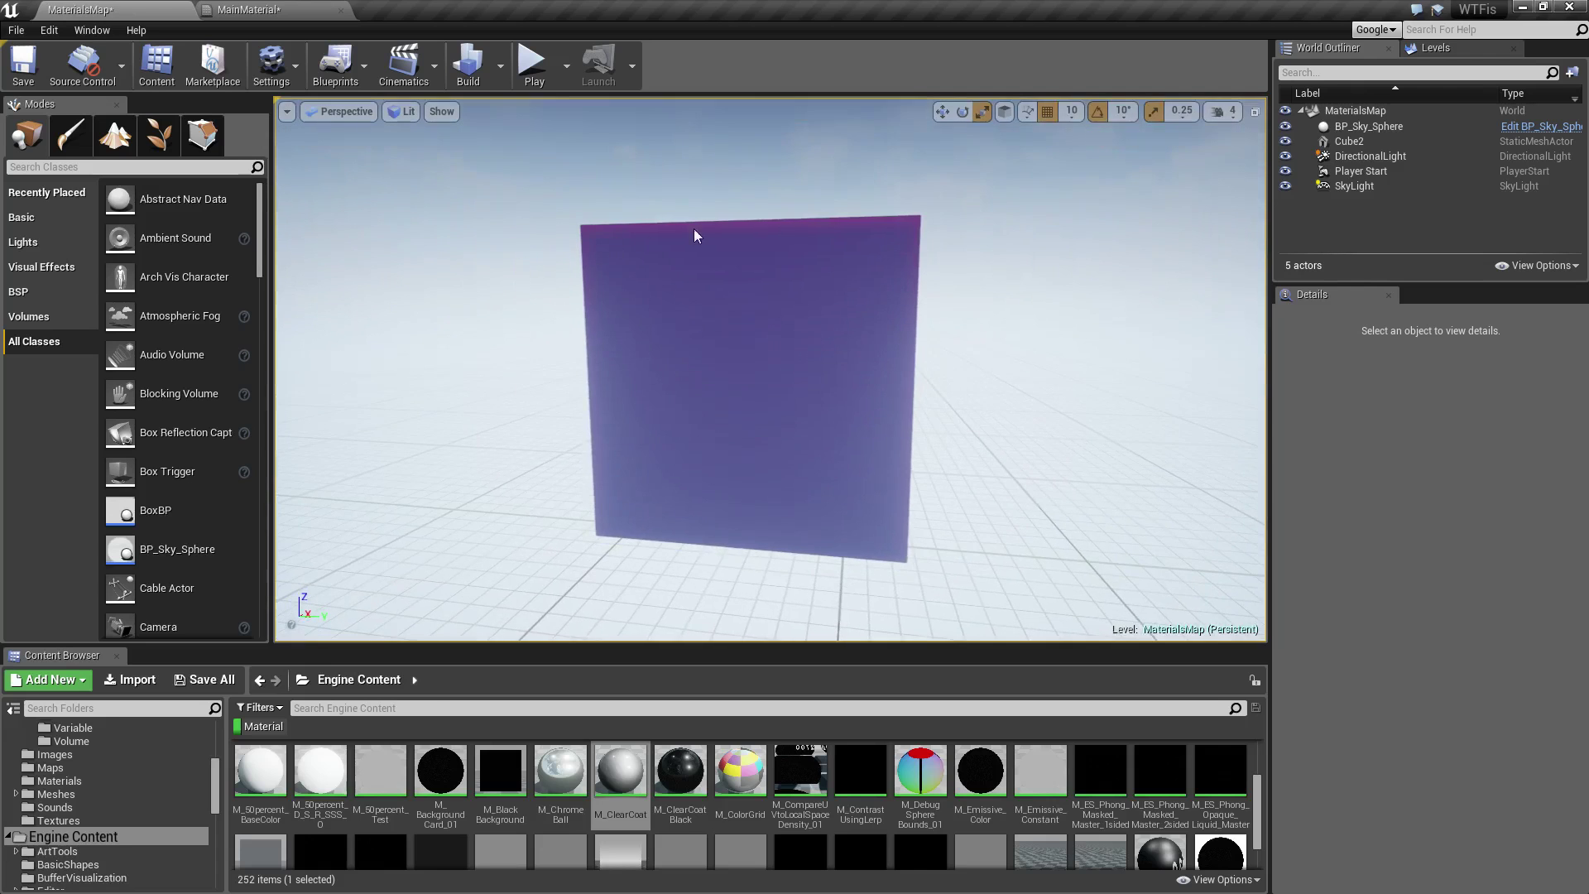
- Inspect the cube's upper edges and top face up close for the subsurface tint, ending with Cube2 selected
scroll(653, 249, up, 5)
mouse_move(761, 259)
alt+mouse_down()
mouse_move(765, 340)
mouse_move(763, 248)
alt+mouse_up()
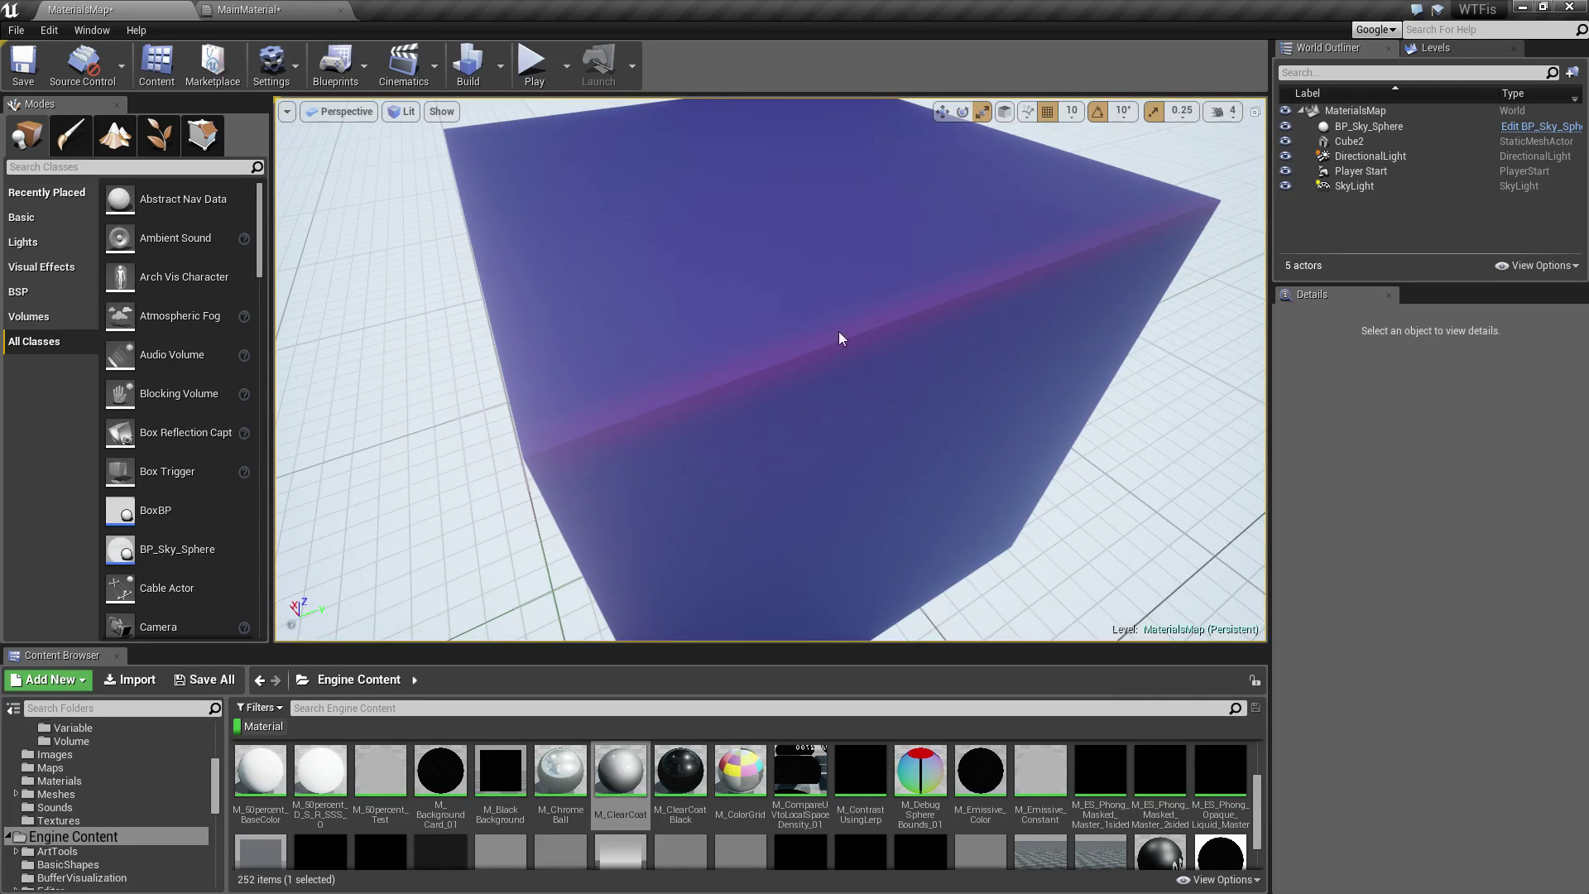
alt+drag(762, 248, 951, 17)
alt+drag(533, 280, 864, 285)
click(864, 285)
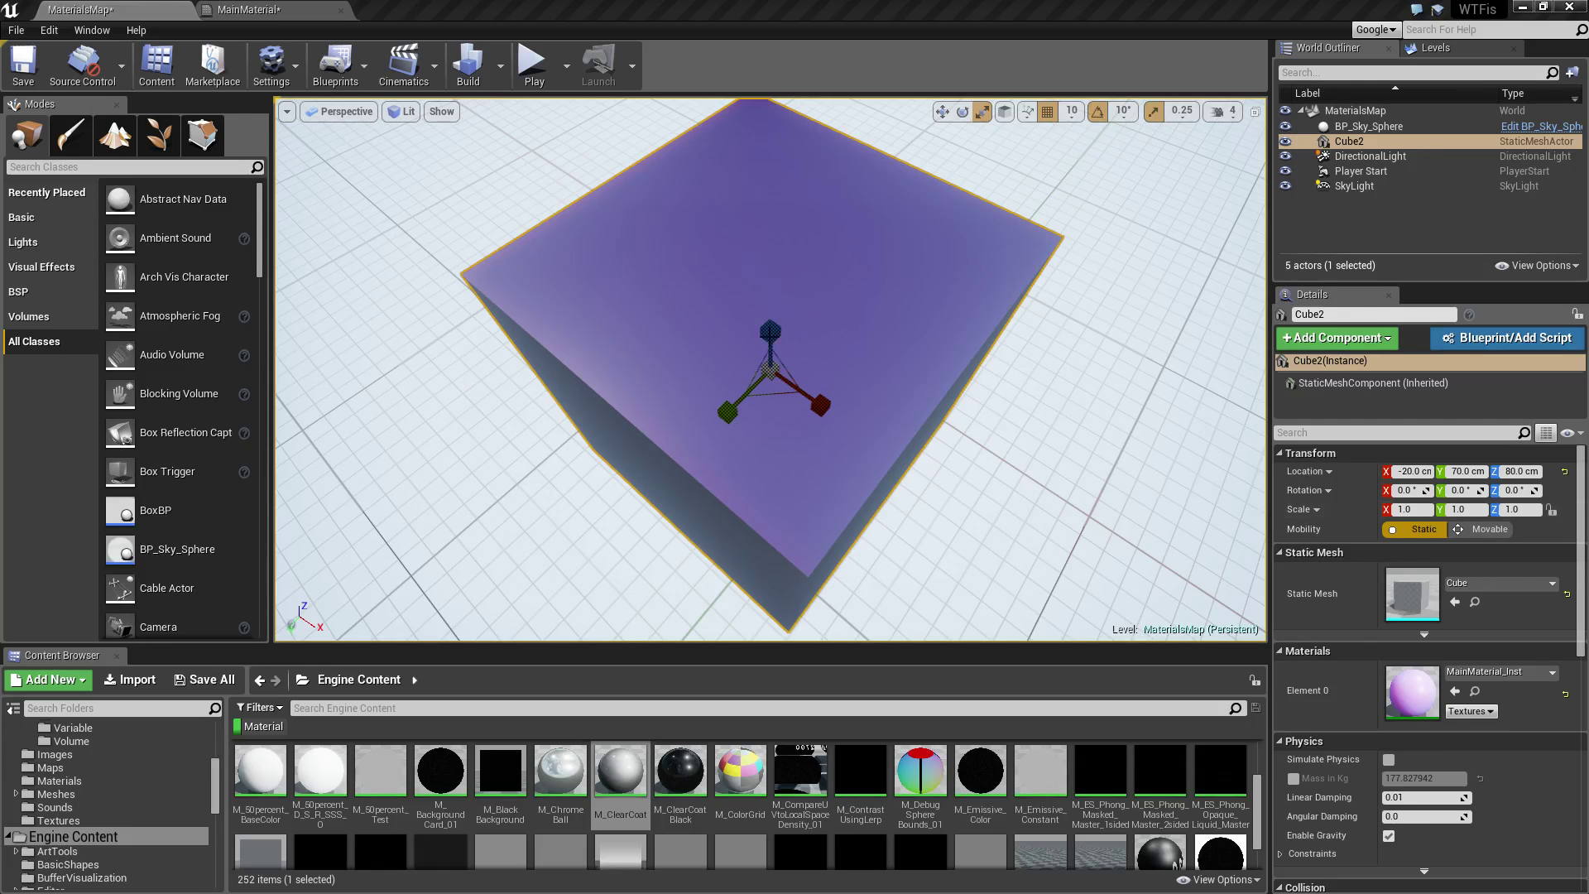
- Deselect Cube2 and examine the cube's underside and shadowed side faces from below
click(1125, 301)
alt+drag(951, 312, 1200, 215)
alt+drag(678, 365, 997, 215)
right_drag(650, 318, 678, 368)
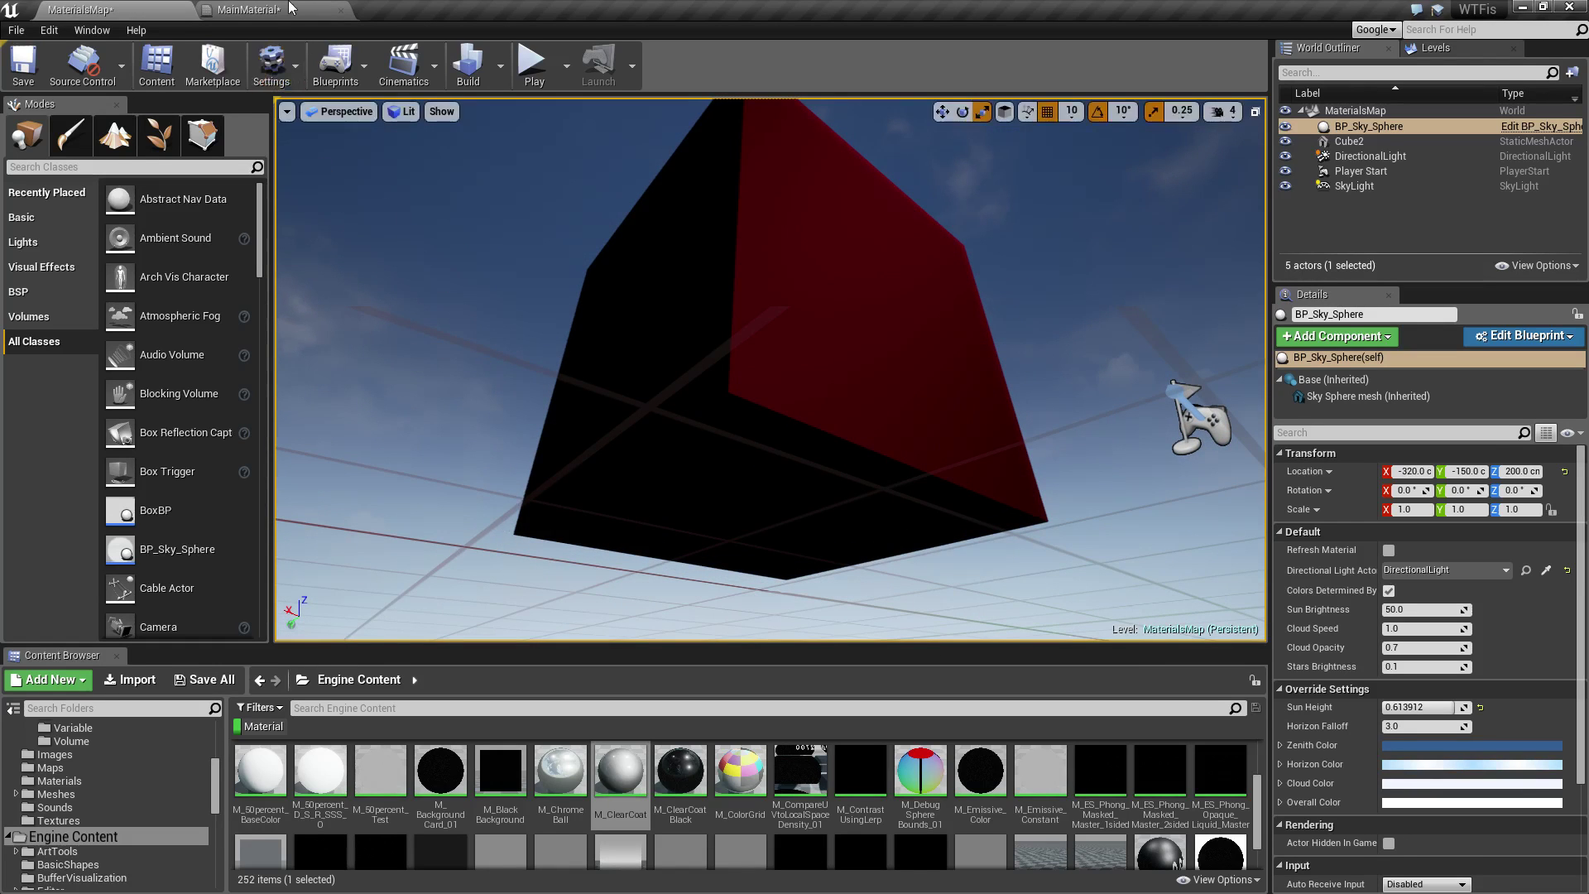
- Return to the MainMaterial graph, show the material's general properties and review the Subsurface Color connection
click(265, 9)
right_drag(864, 519, 927, 526)
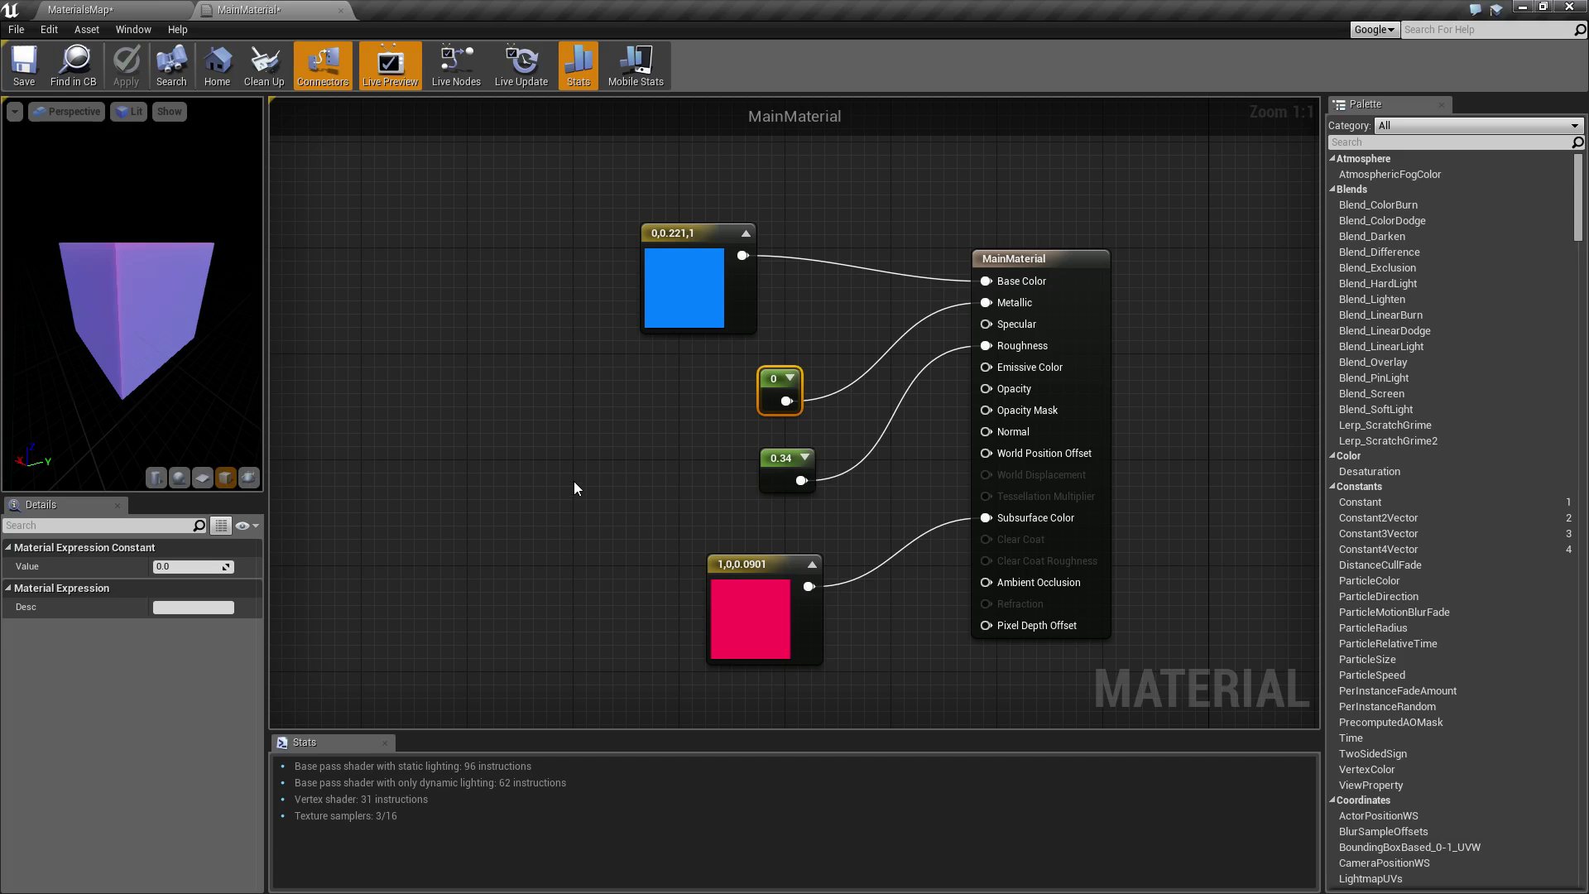
click(604, 509)
right_drag(644, 537, 610, 530)
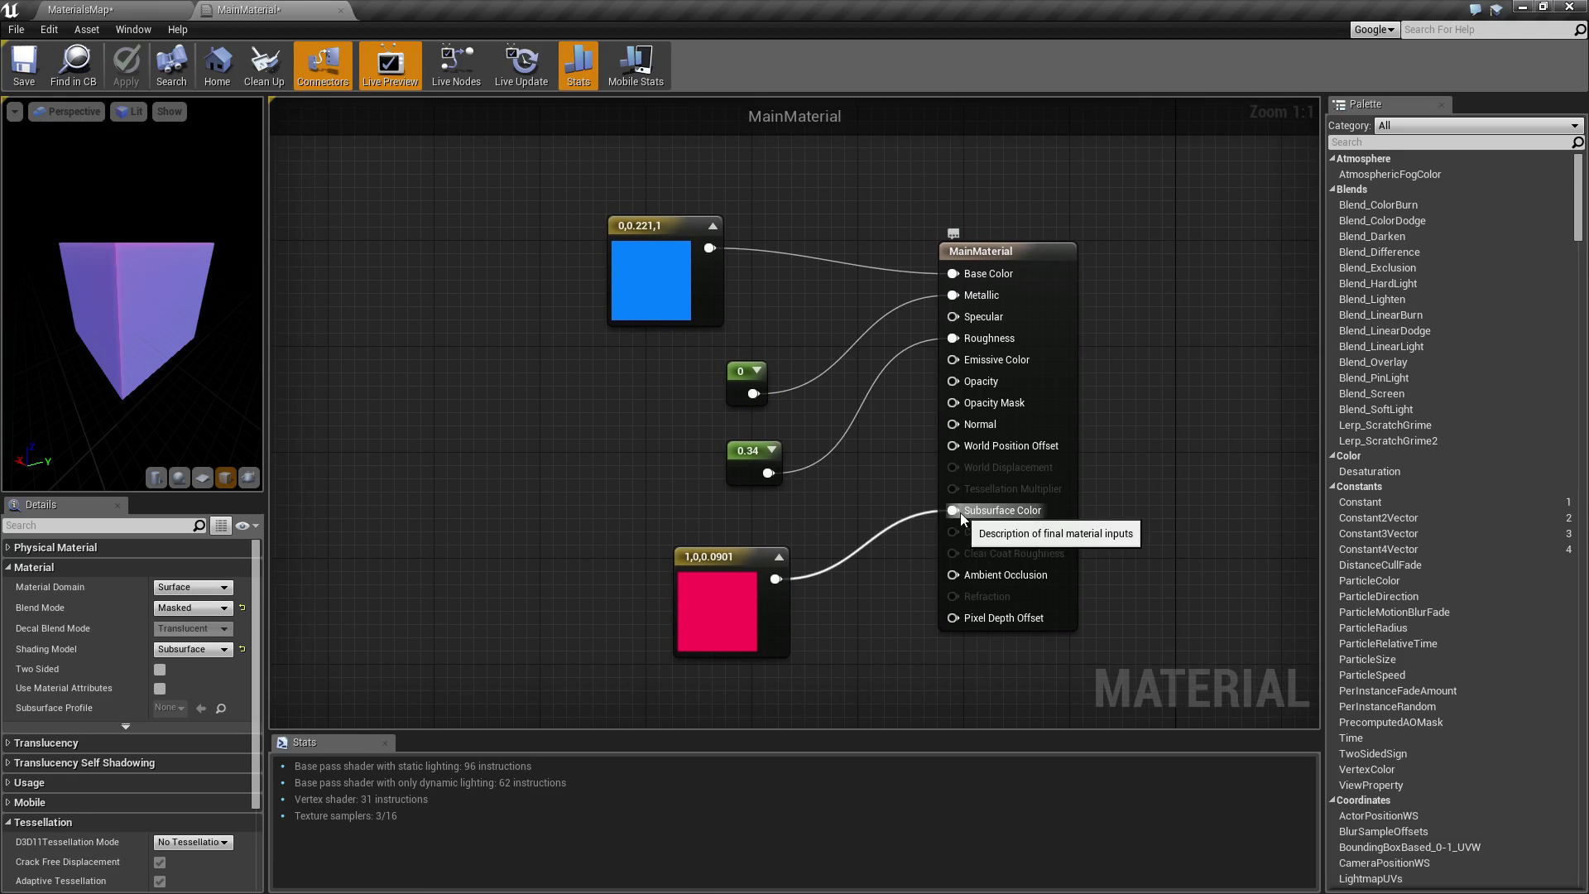
right_drag(1184, 518, 1142, 470)
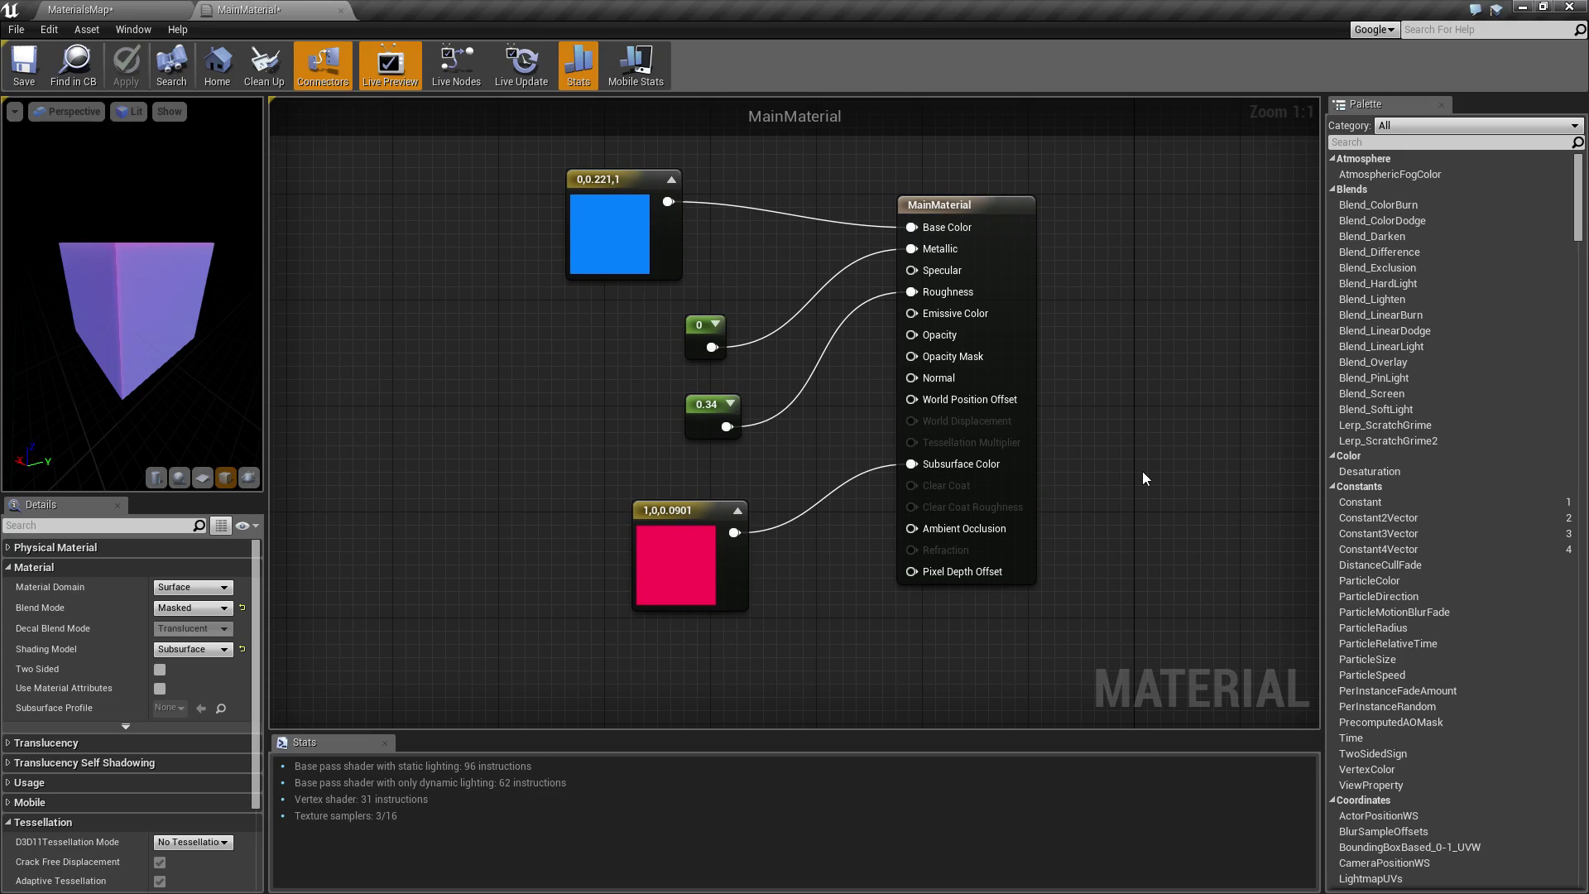
mouse_move(1110, 472)
right_down()
mouse_move(1188, 496)
mouse_move(1128, 461)
mouse_move(1088, 466)
right_up()
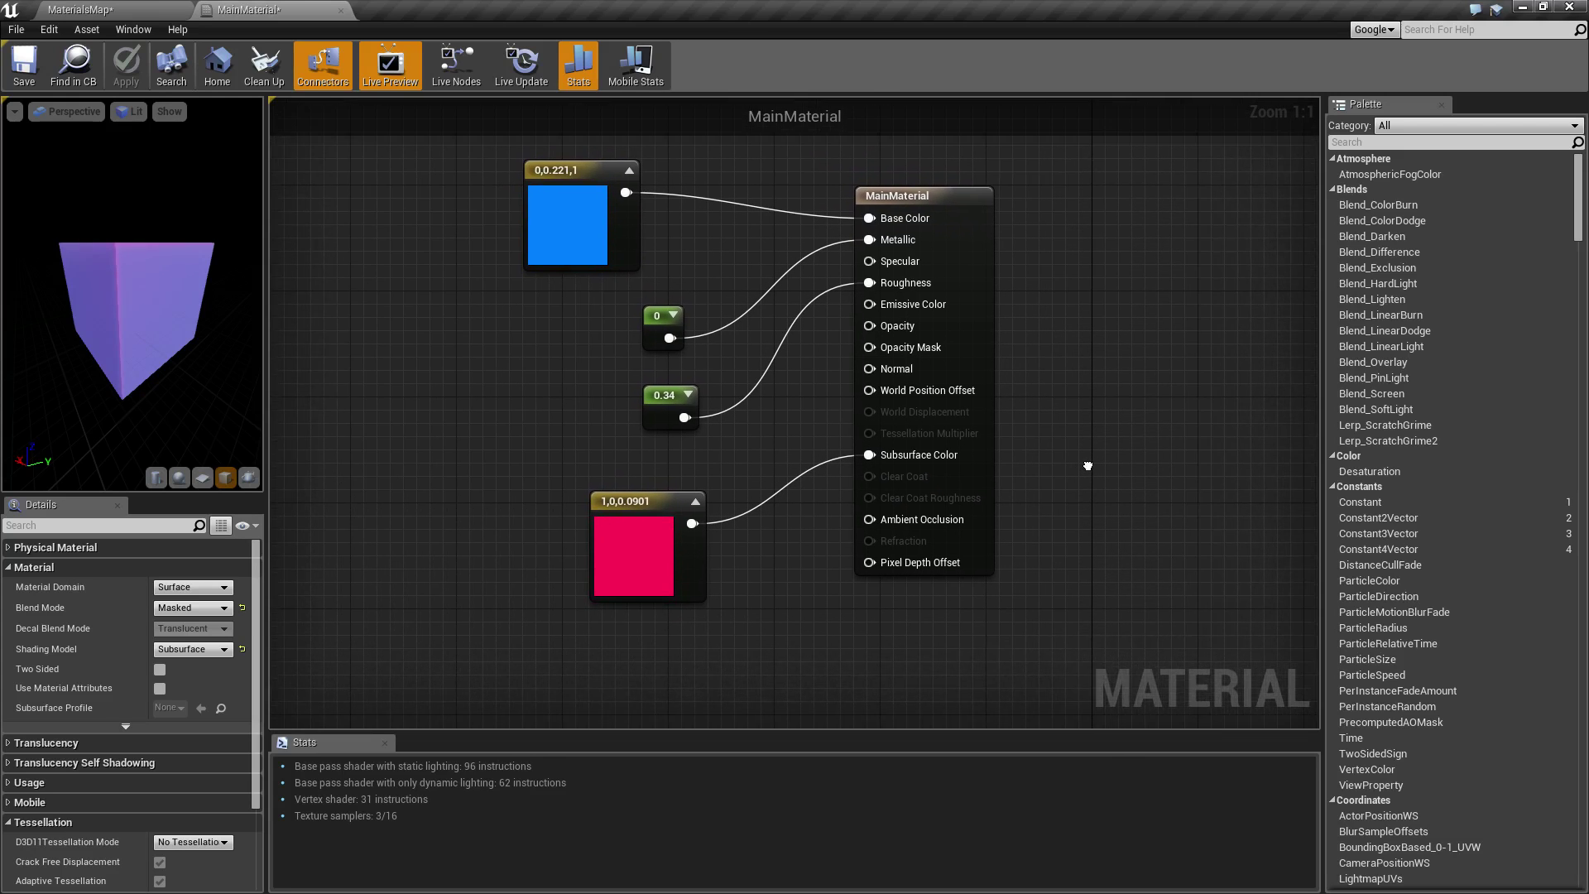